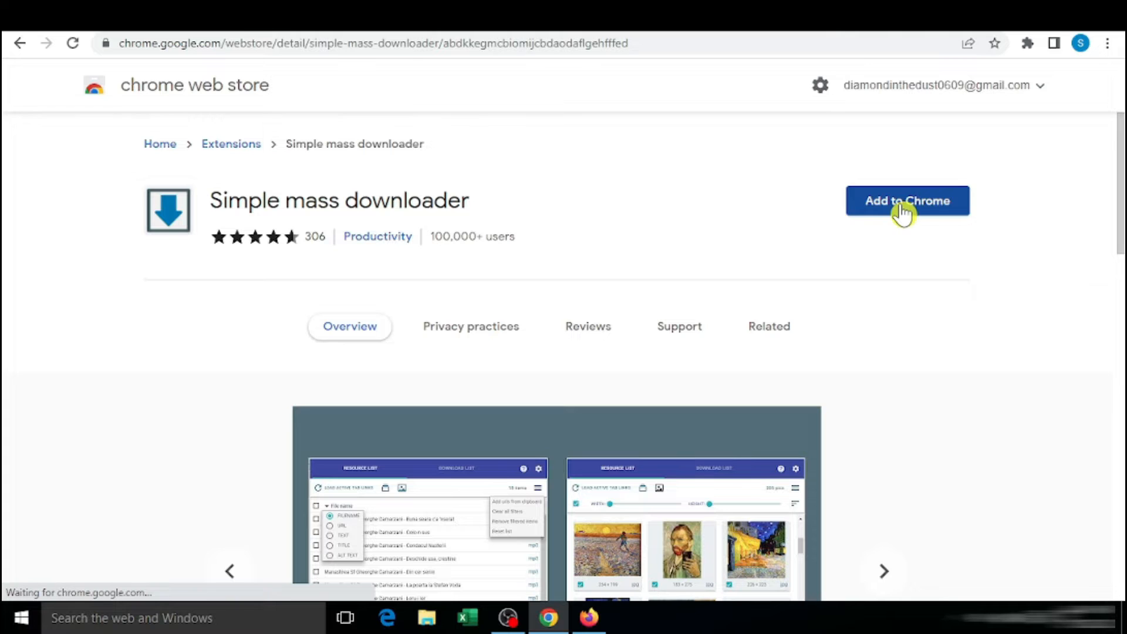
Add the Simple mass downloader extension to Chrome and return from its Quick Start Tutorial to the store page.
{"action": "left_click", "coordinate": [902, 202]}
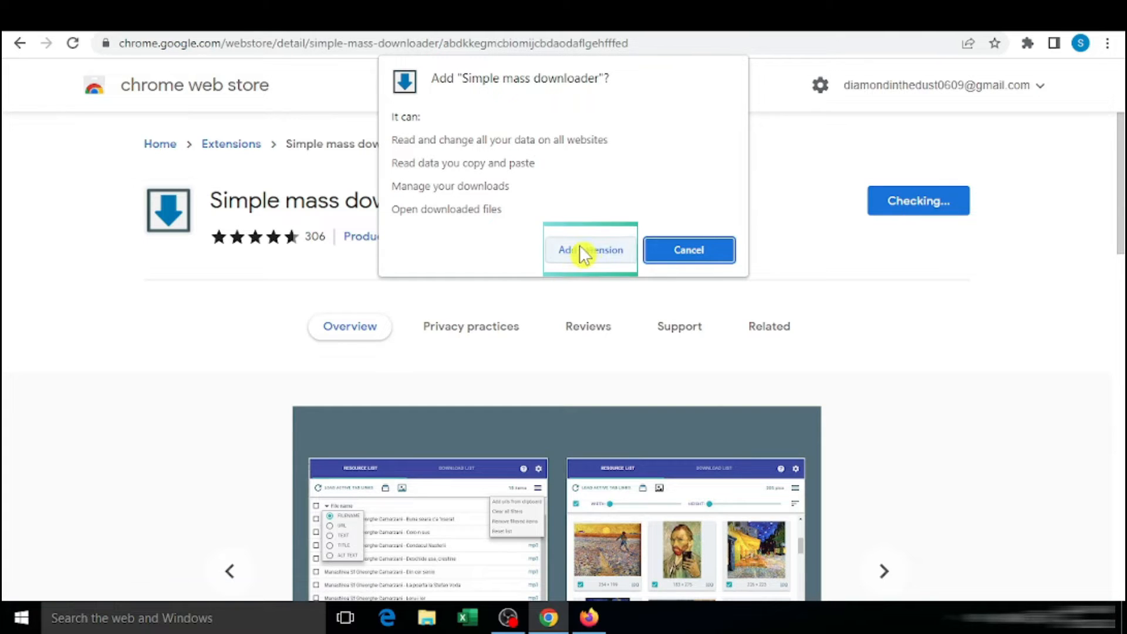
{"action": "left_click", "coordinate": [580, 252]}
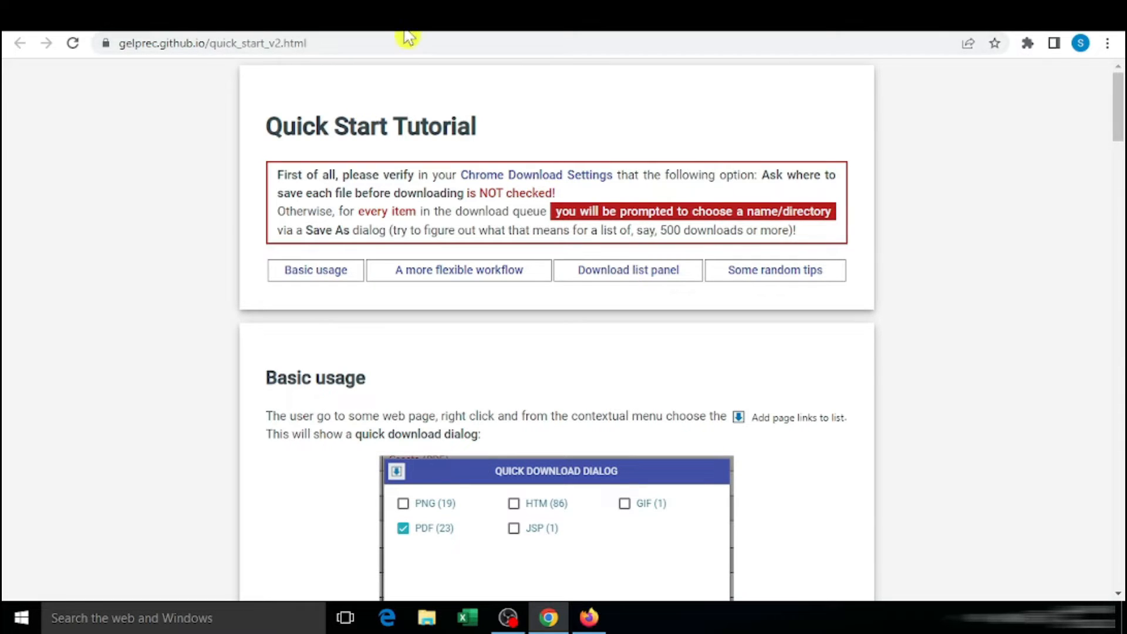
{"action": "left_click", "coordinate": [397, 29]}
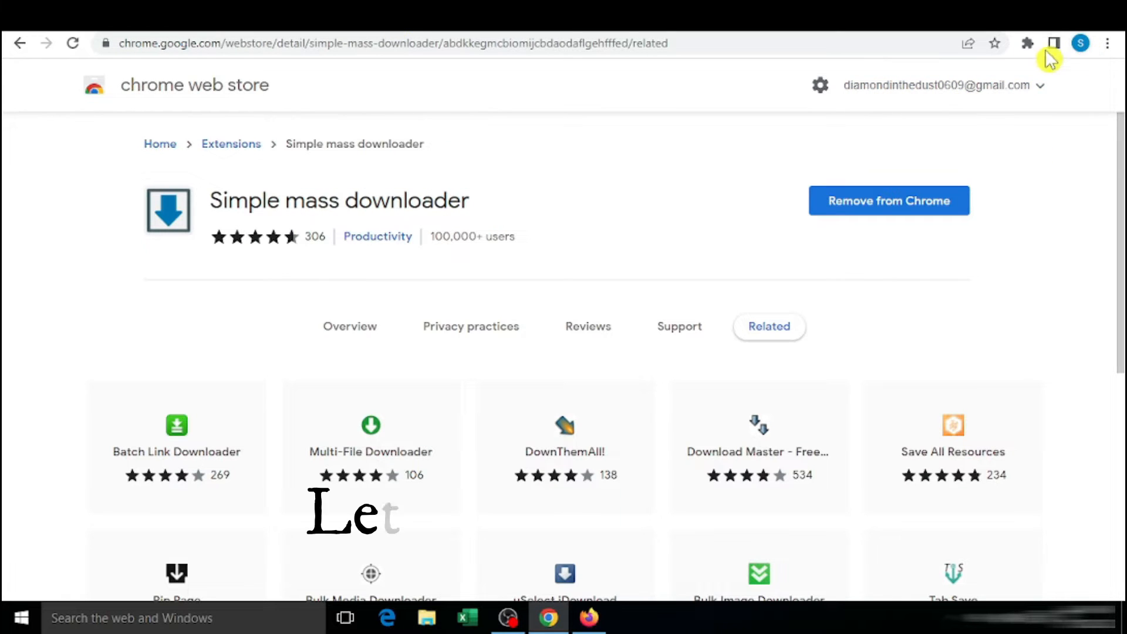
Open the Simple mass downloader extension and look at its resource list and download list.
{"action": "left_click", "coordinate": [1027, 43]}
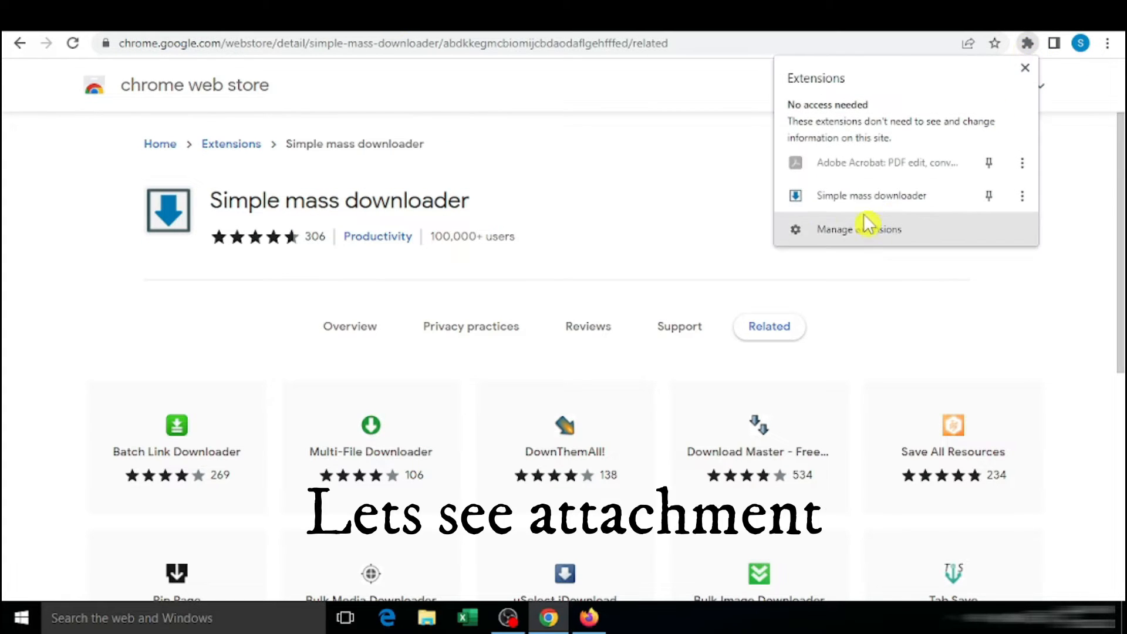
{"action": "left_click", "coordinate": [889, 204]}
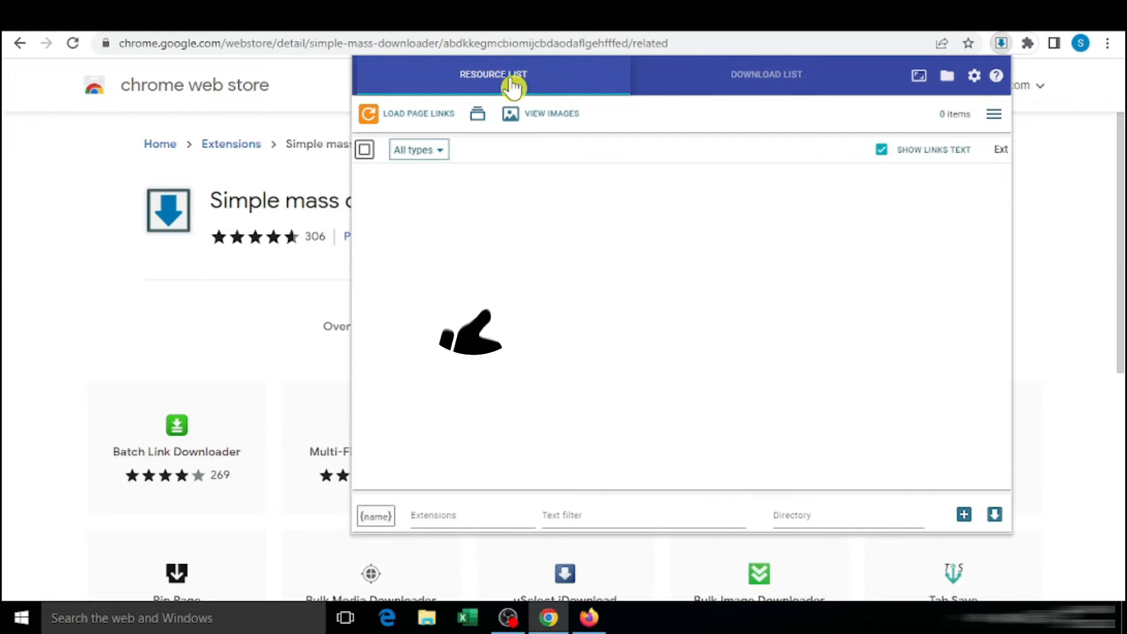
{"action": "left_click", "coordinate": [765, 90]}
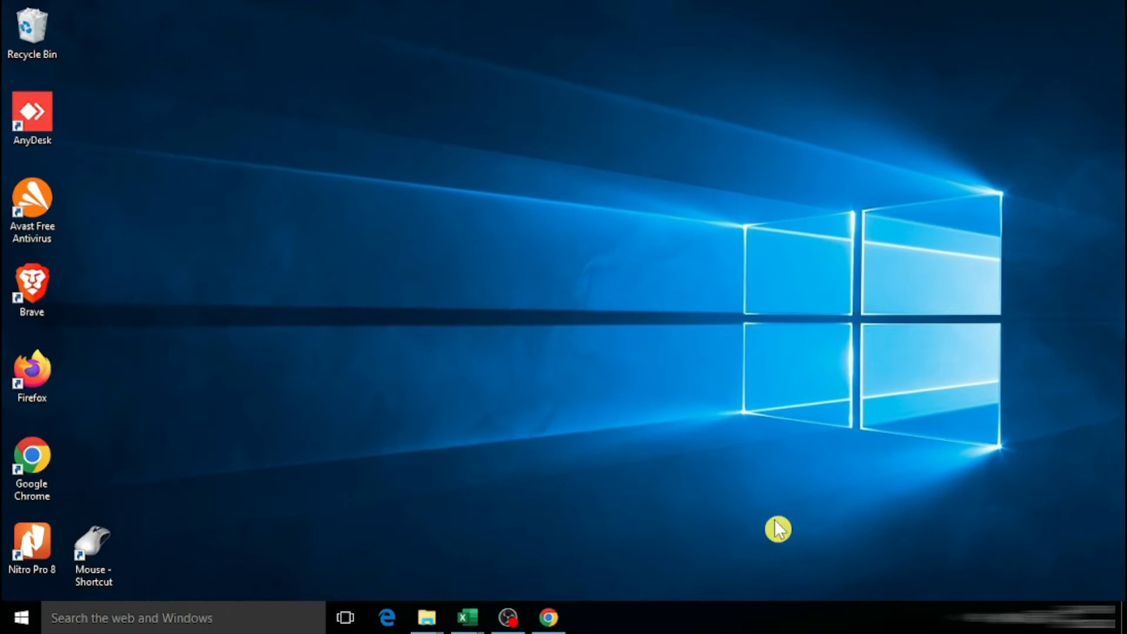
Switch to the SMDATA workbook in Excel, look over the date and URL tables on the Links sheet, and minimize it.
{"action": "mouse_move", "coordinate": [467, 616]}
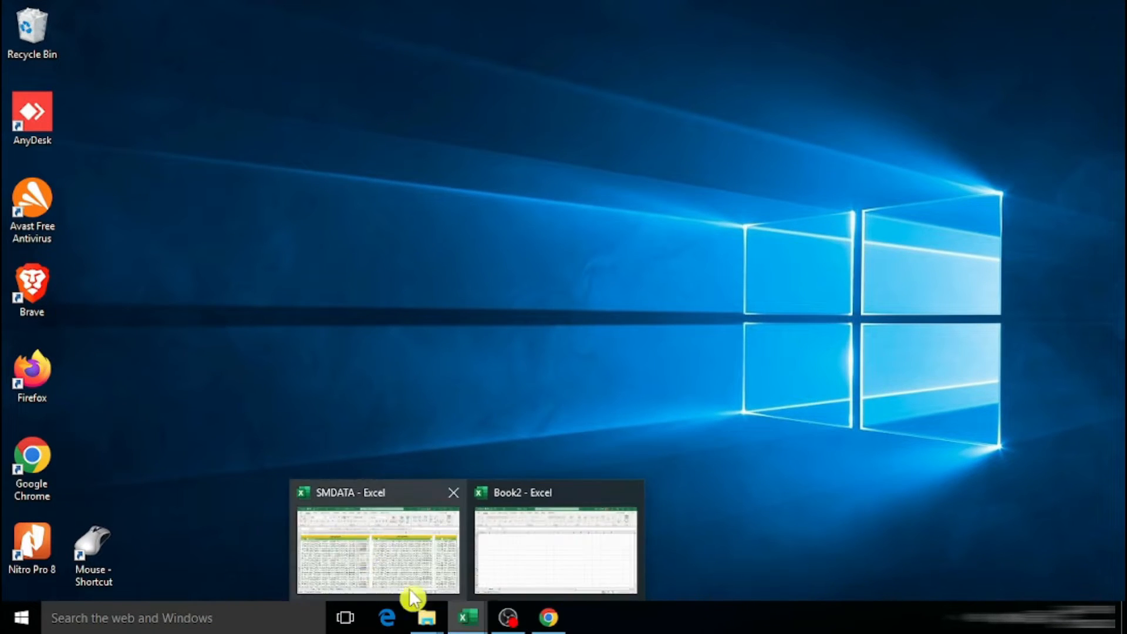
{"action": "left_click", "coordinate": [362, 549]}
{"action": "scroll", "coordinate": [352, 416], "scroll_direction": "down", "scroll_amount": 4}
{"action": "scroll", "coordinate": [693, 403], "scroll_direction": "up", "scroll_amount": 4}
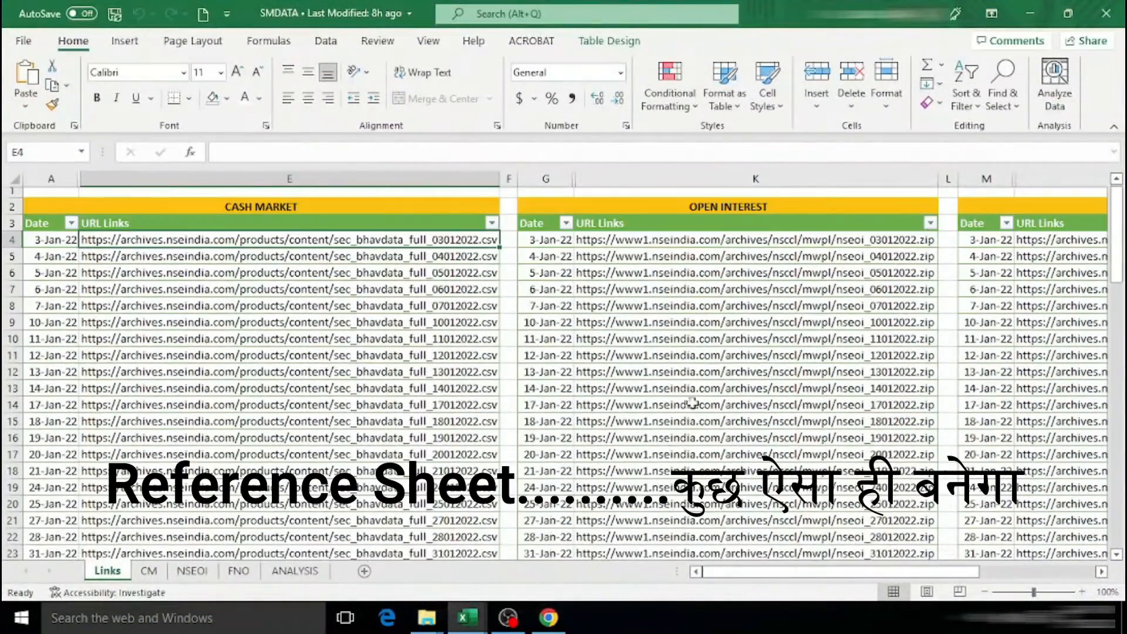
{"action": "mouse_move", "coordinate": [764, 583]}
{"action": "left_mouse_down"}
{"action": "mouse_move", "coordinate": [987, 568]}
{"action": "mouse_move", "coordinate": [757, 573]}
{"action": "left_mouse_up"}
{"action": "left_click", "coordinate": [1029, 13]}
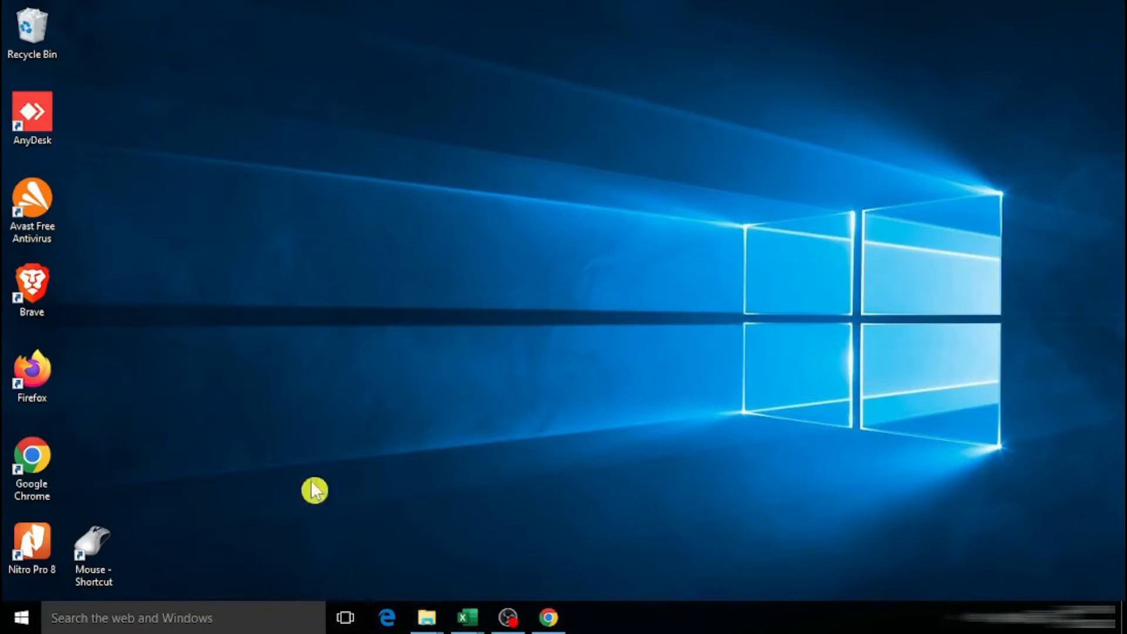
In the blank Book2 workbook, merge and center B1:F1 and enter the heading "Cash Market".
{"action": "mouse_move", "coordinate": [467, 616]}
{"action": "left_click", "coordinate": [573, 576]}
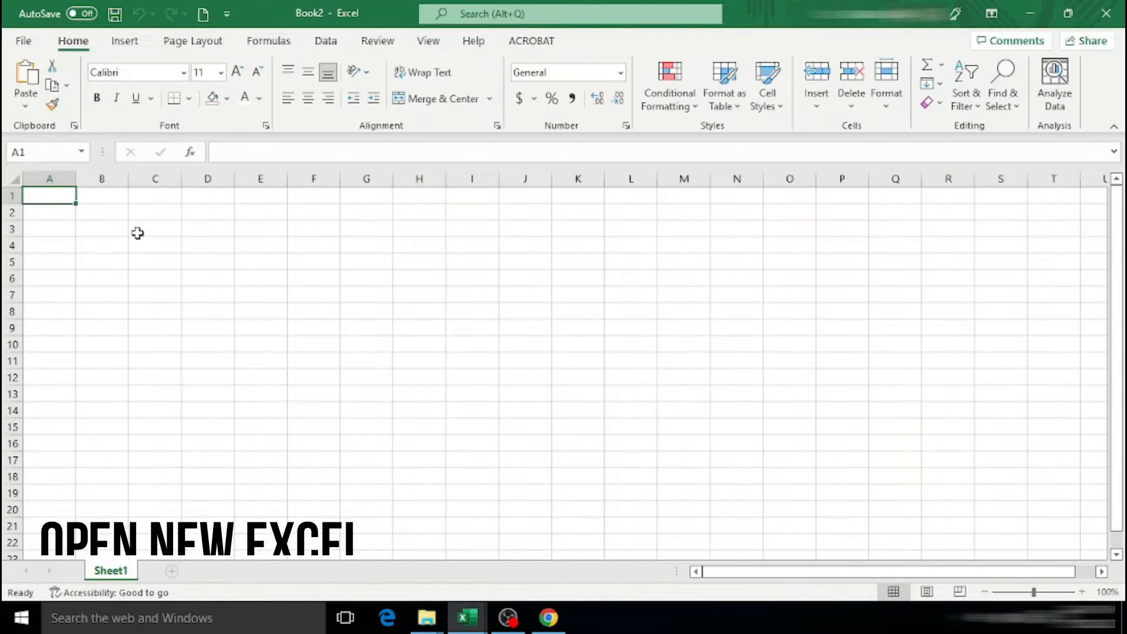
{"action": "left_click", "coordinate": [138, 233]}
{"action": "left_click", "coordinate": [105, 233]}
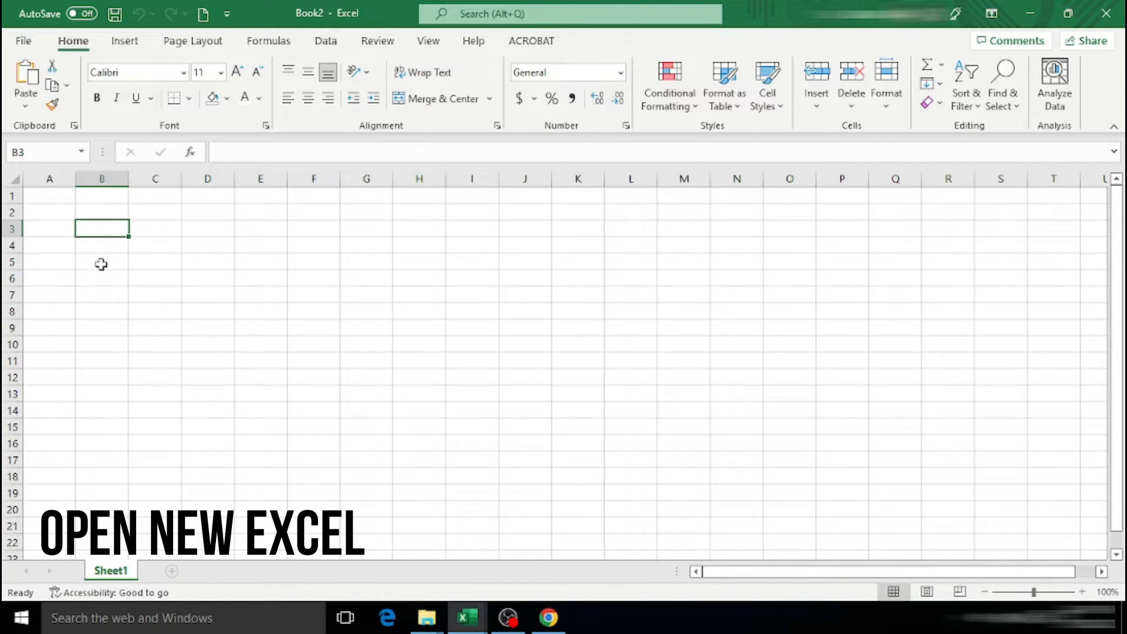
{"action": "left_click", "coordinate": [97, 246]}
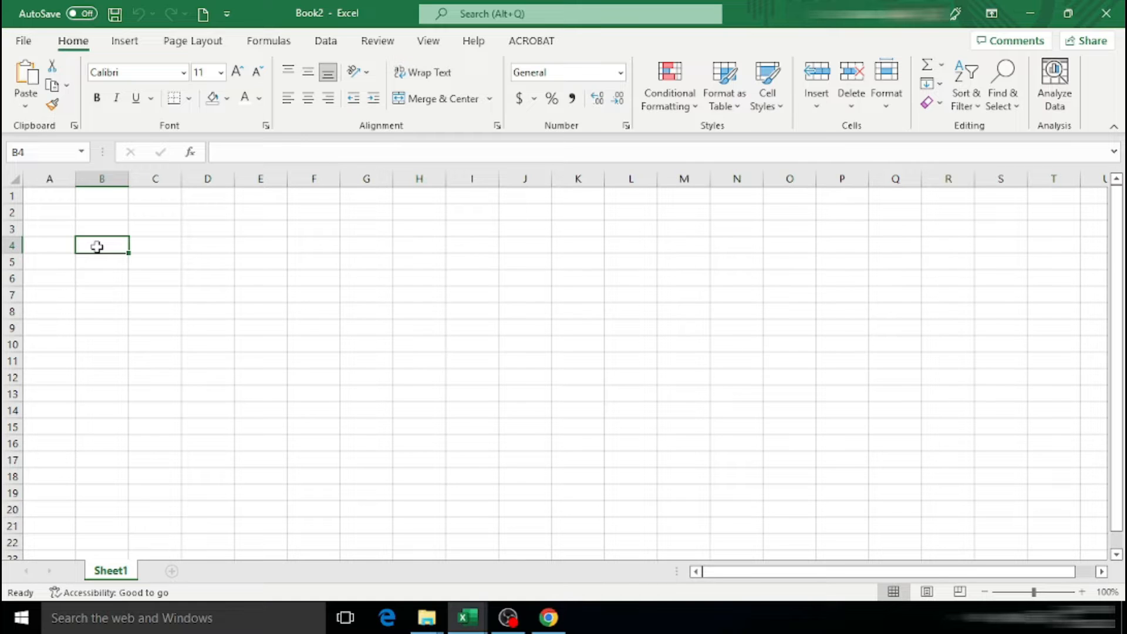
{"action": "left_click_drag", "start_coordinate": [89, 192], "coordinate": [302, 194]}
{"action": "left_click", "coordinate": [438, 99]}
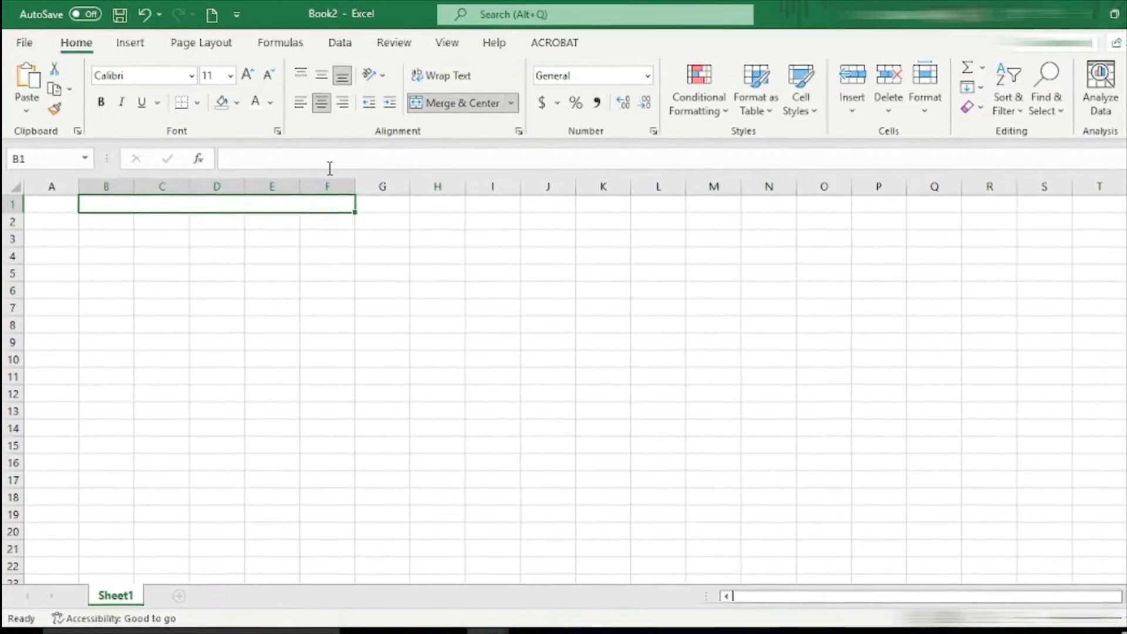
{"action": "type", "text": "Cash Market"}
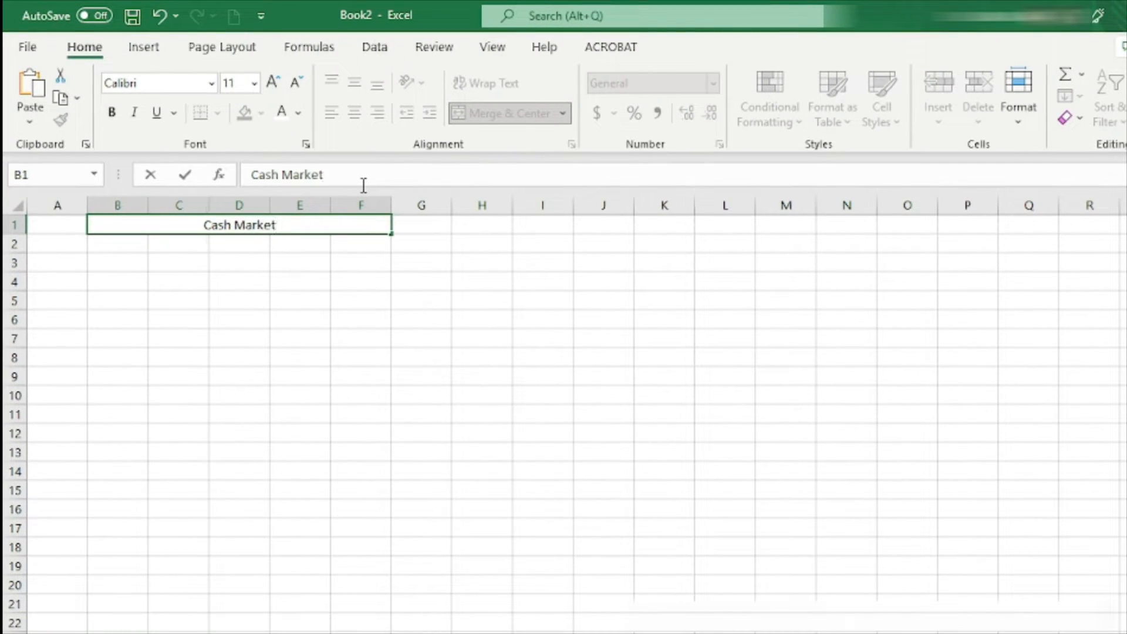
Merge and center H1:L1 with the heading "Open Interest" and N1:R1 with the heading "Future".
{"action": "left_click_drag", "start_coordinate": [480, 224], "coordinate": [699, 224]}
{"action": "left_click", "coordinate": [497, 112]}
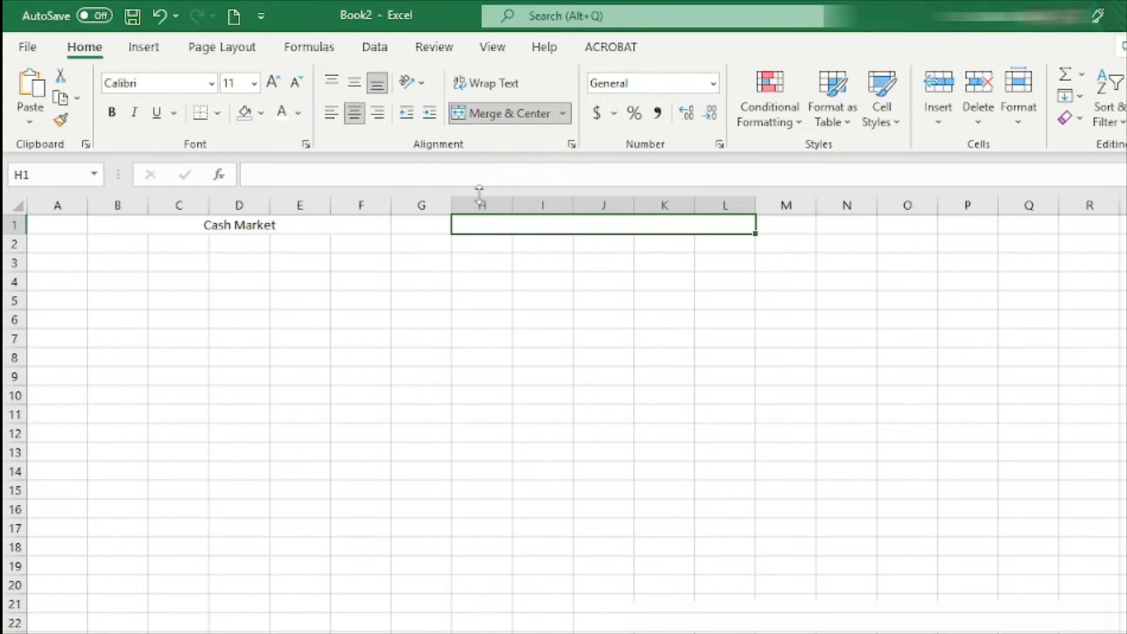
{"action": "type", "text": "Open Interest"}
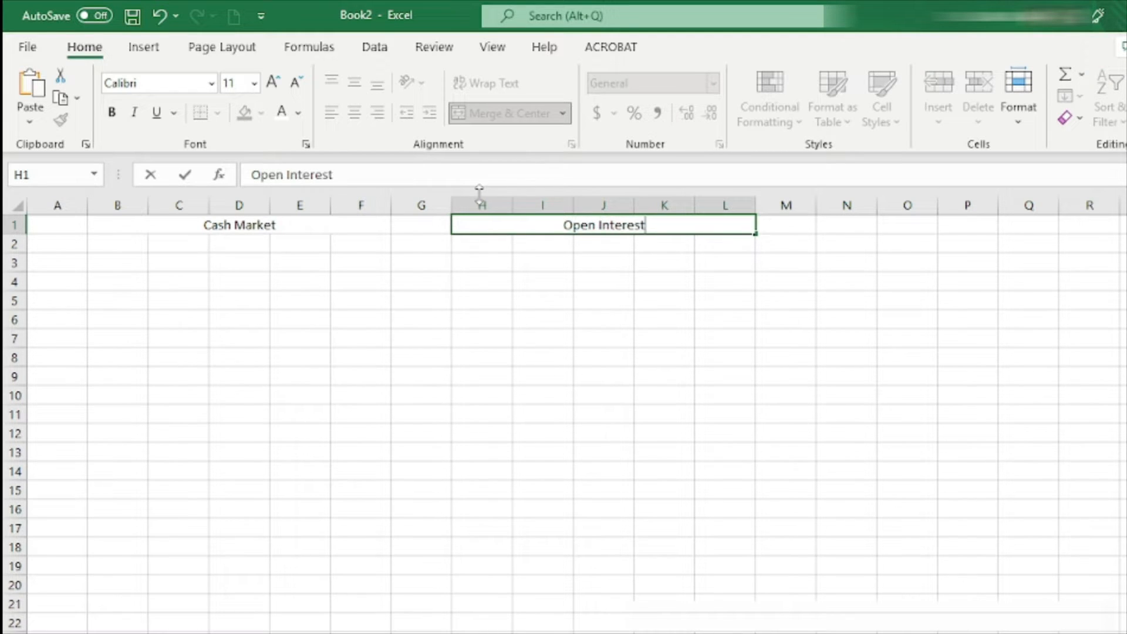
{"action": "left_click_drag", "start_coordinate": [828, 227], "coordinate": [1065, 223]}
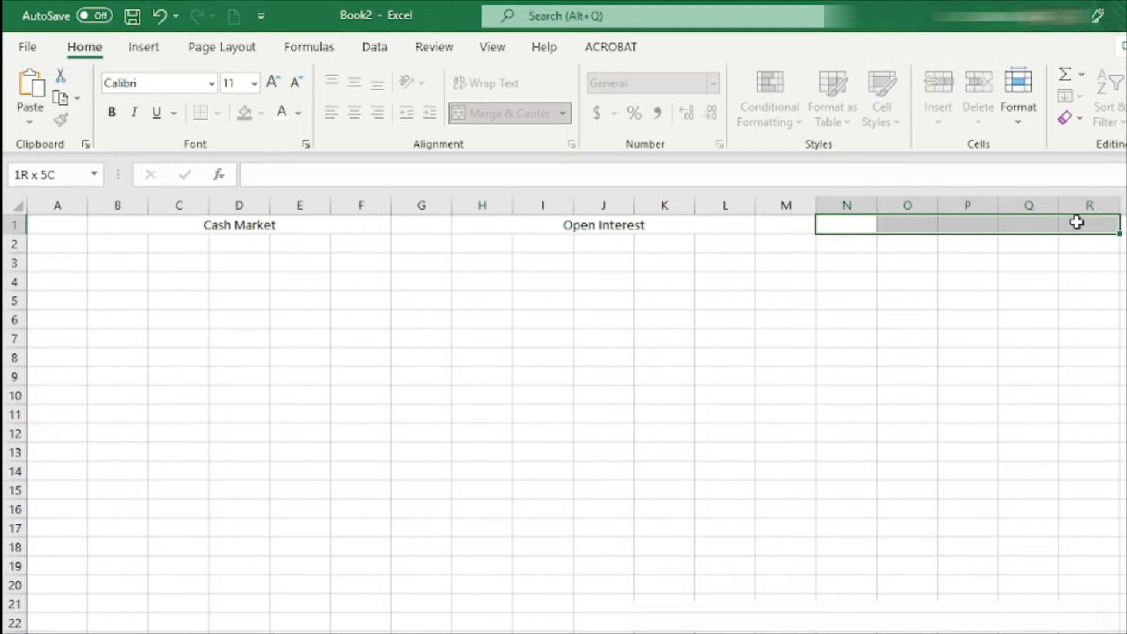
{"action": "left_click", "coordinate": [496, 117]}
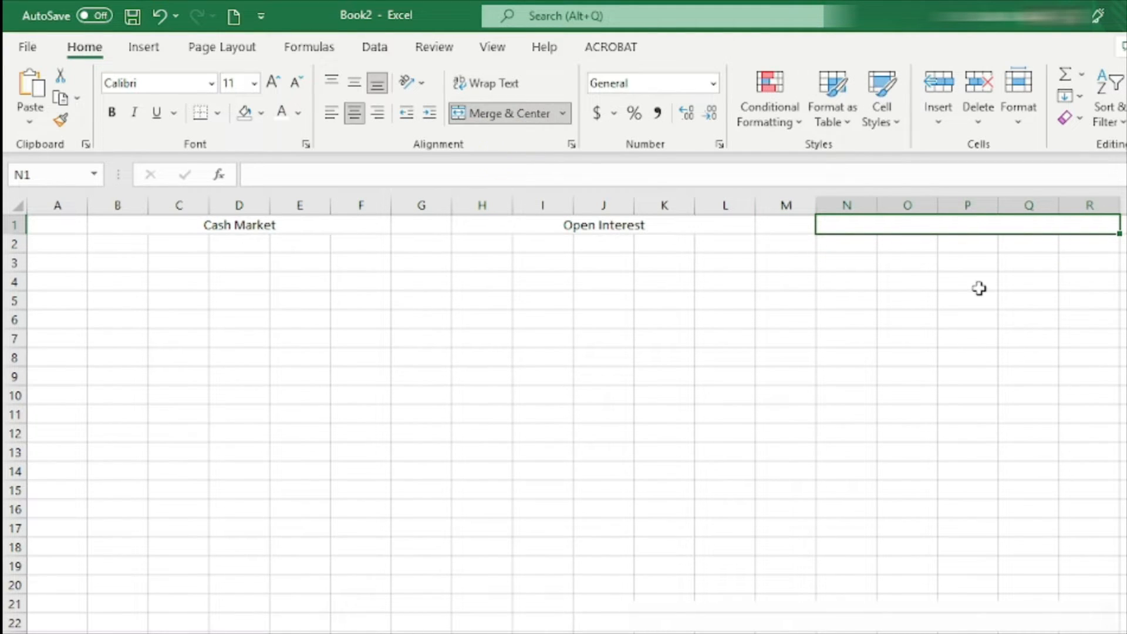
{"action": "type", "text": "Futu"}
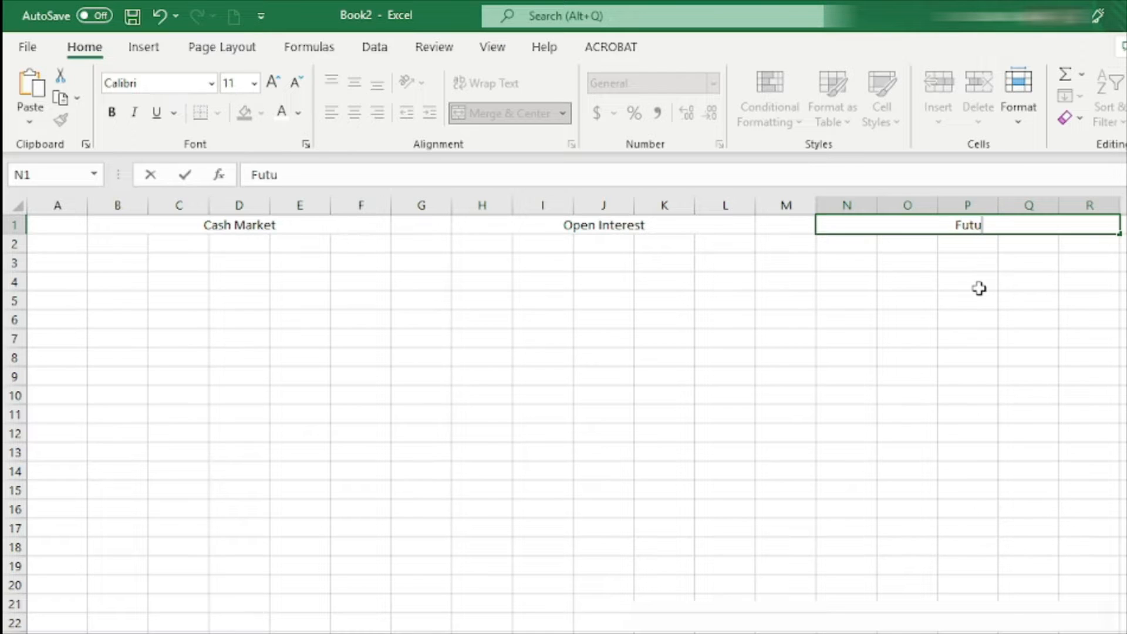
{"action": "type", "text": "re"}
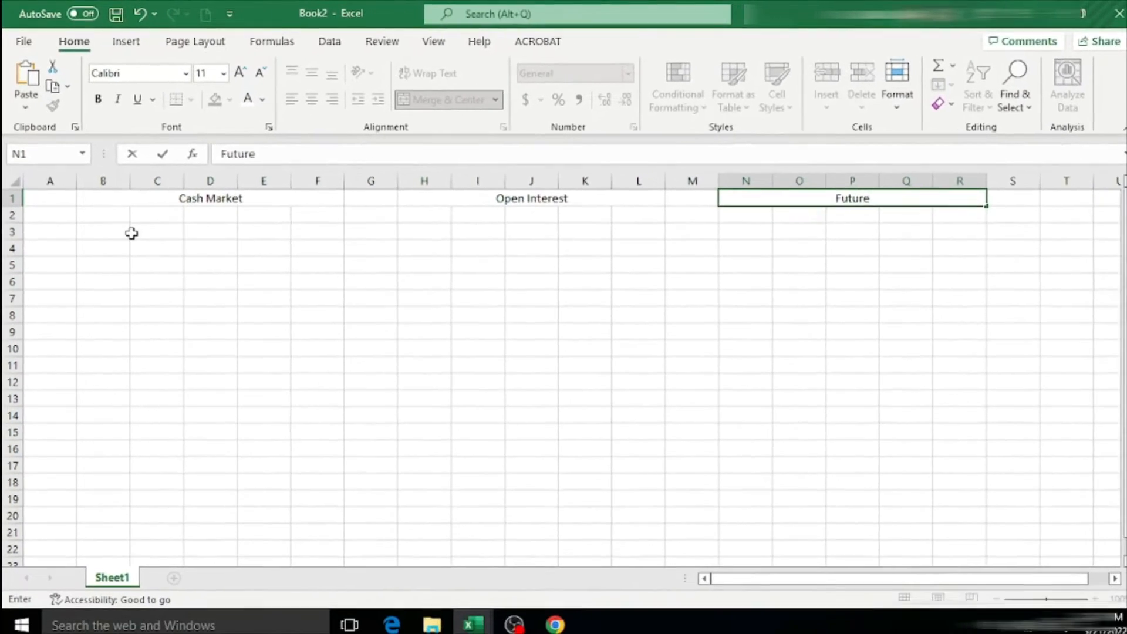
Enter the label "Url" in A2 and the column header "Date" in B4.
{"action": "left_click", "coordinate": [88, 236]}
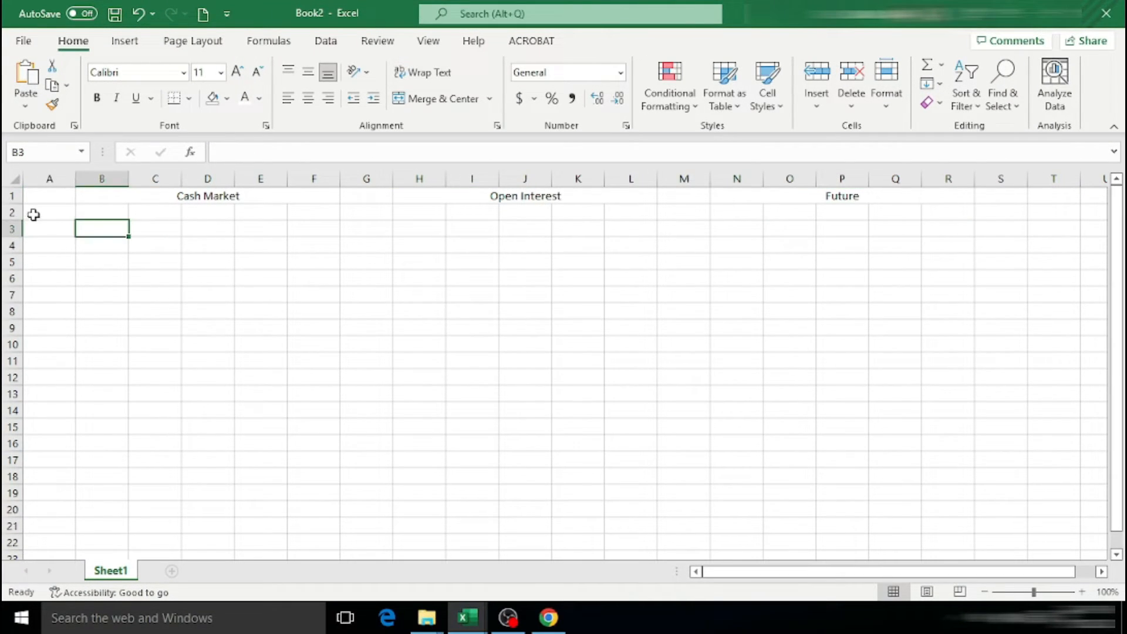
{"action": "left_click", "coordinate": [36, 213]}
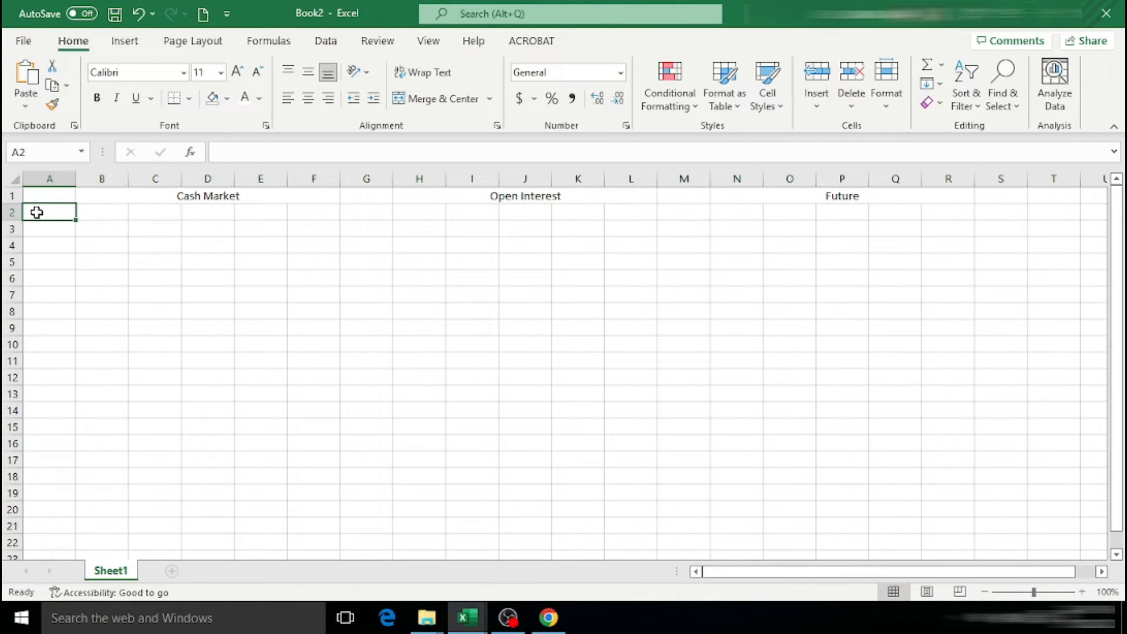
{"action": "type", "text": "Url"}
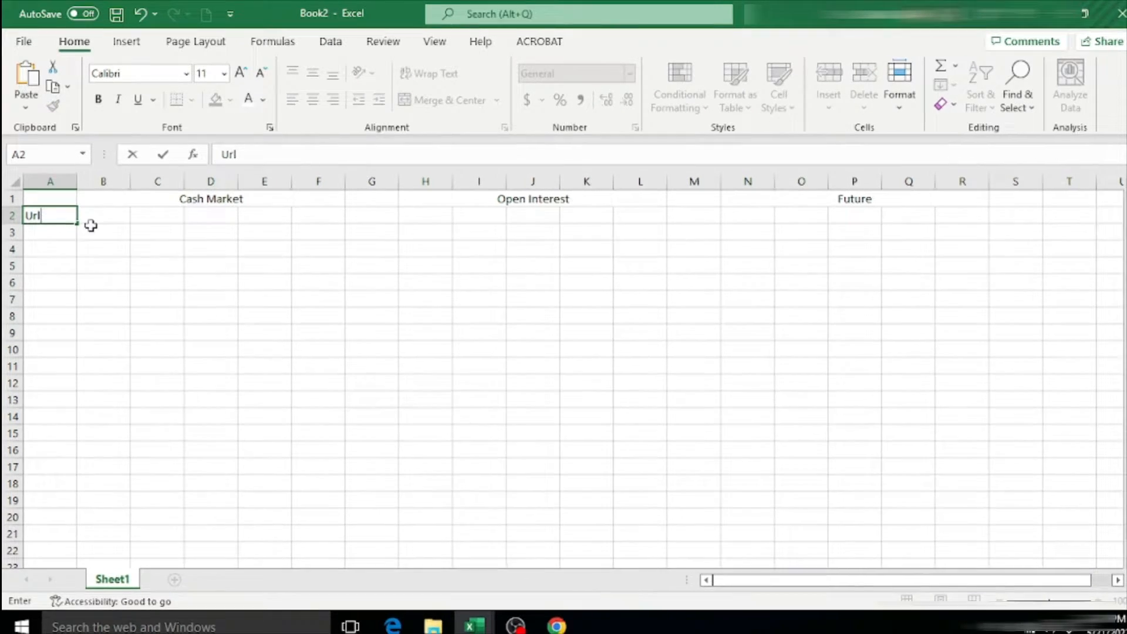
{"action": "left_click", "coordinate": [93, 229]}
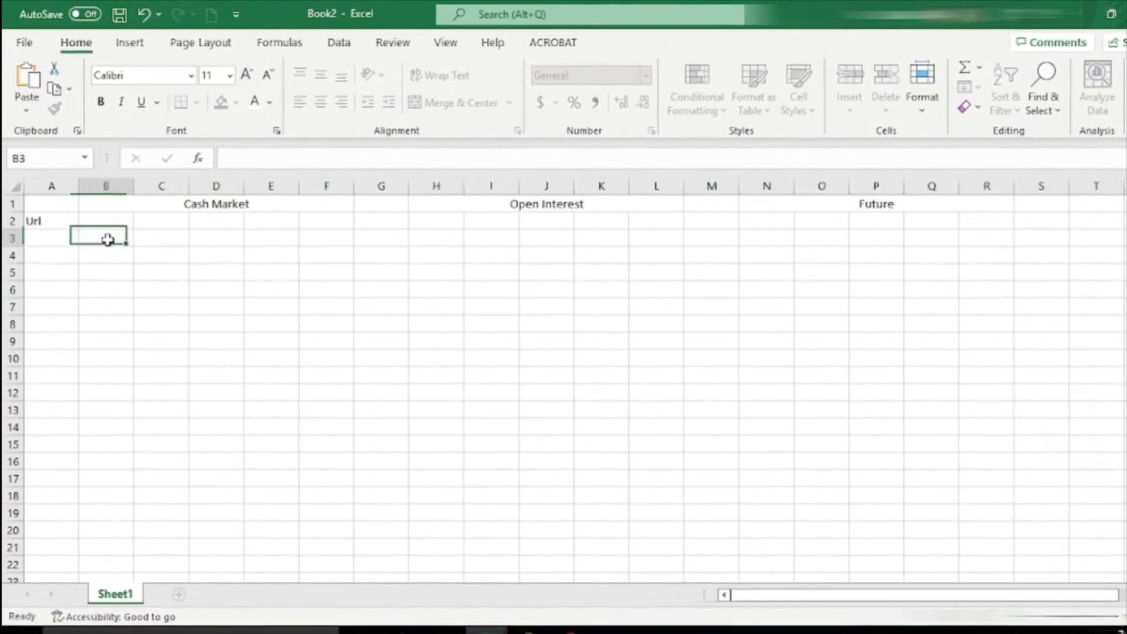
{"action": "left_click", "coordinate": [115, 272]}
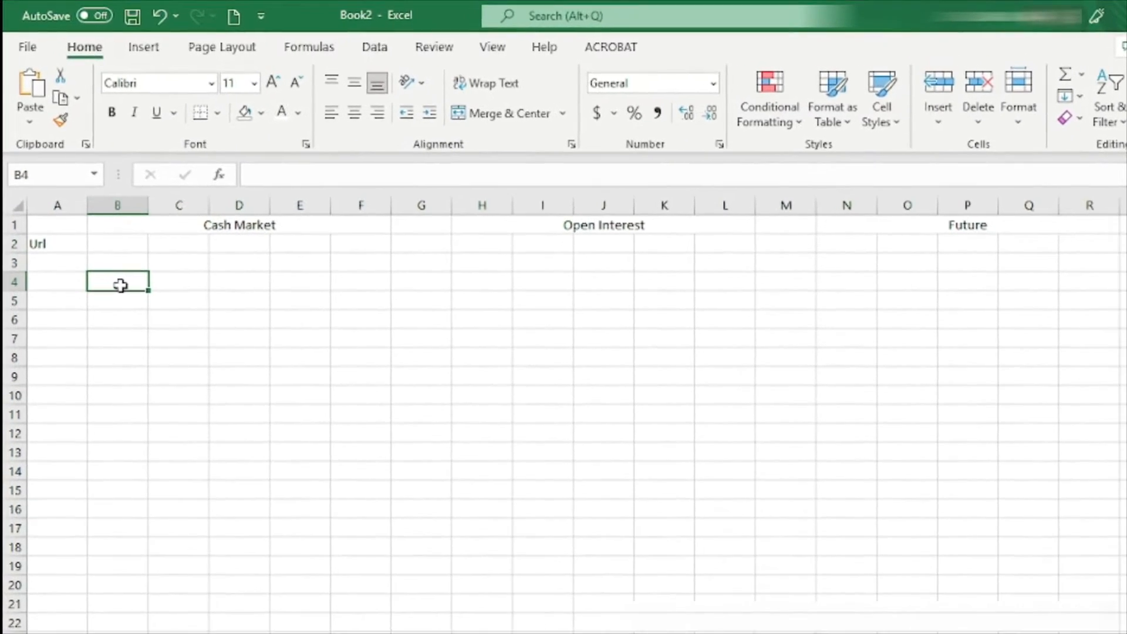
{"action": "type", "text": "Date"}
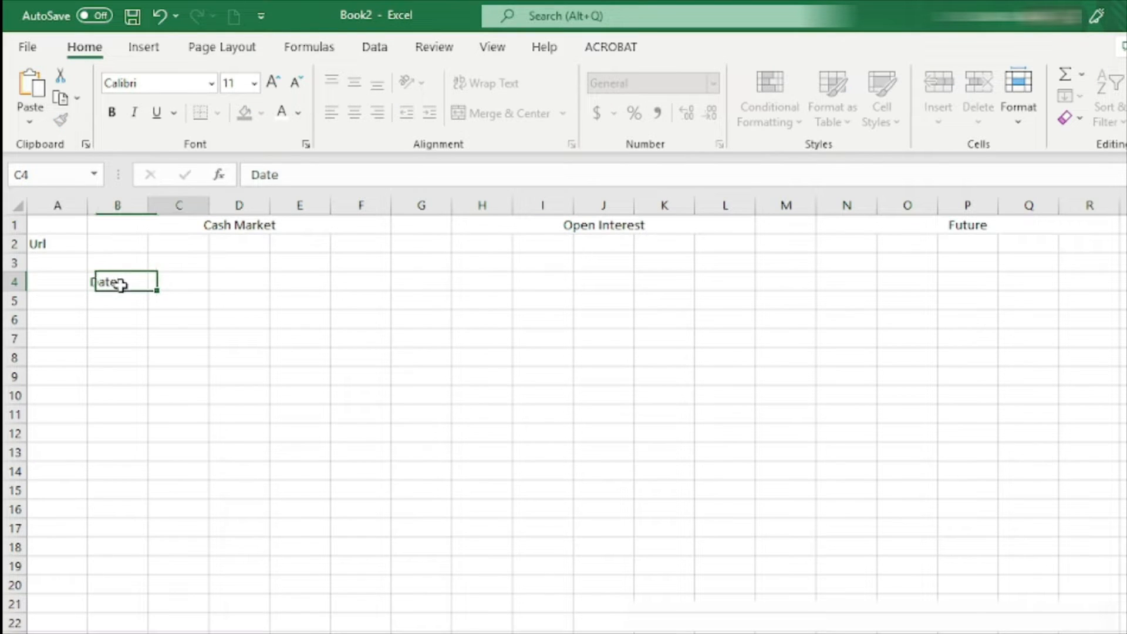
{"action": "key", "text": "Tab"}
Turn the Date cell B4 into a table that has headers.
{"action": "left_click", "coordinate": [117, 282]}
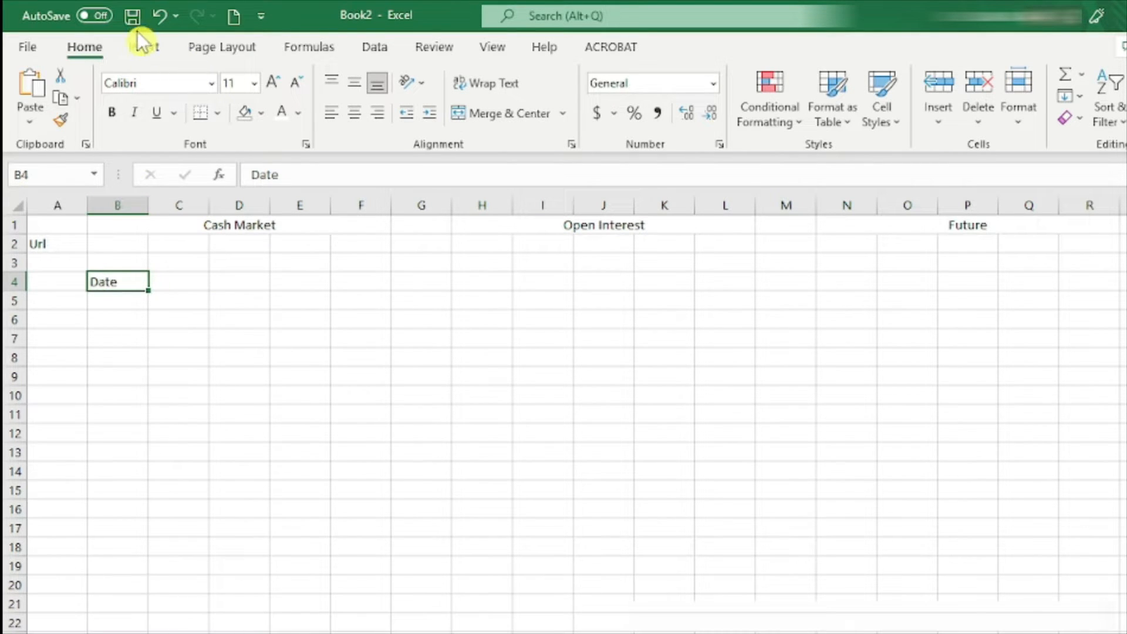
{"action": "left_click", "coordinate": [144, 47]}
{"action": "left_click", "coordinate": [168, 88]}
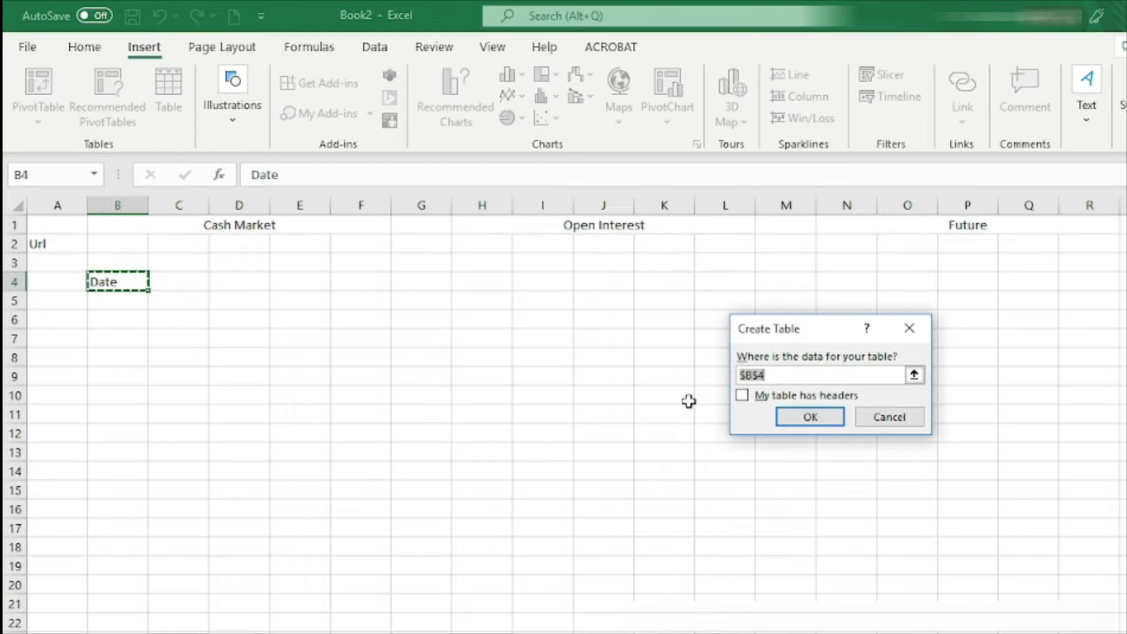
{"action": "left_click", "coordinate": [752, 395]}
{"action": "left_click", "coordinate": [809, 418]}
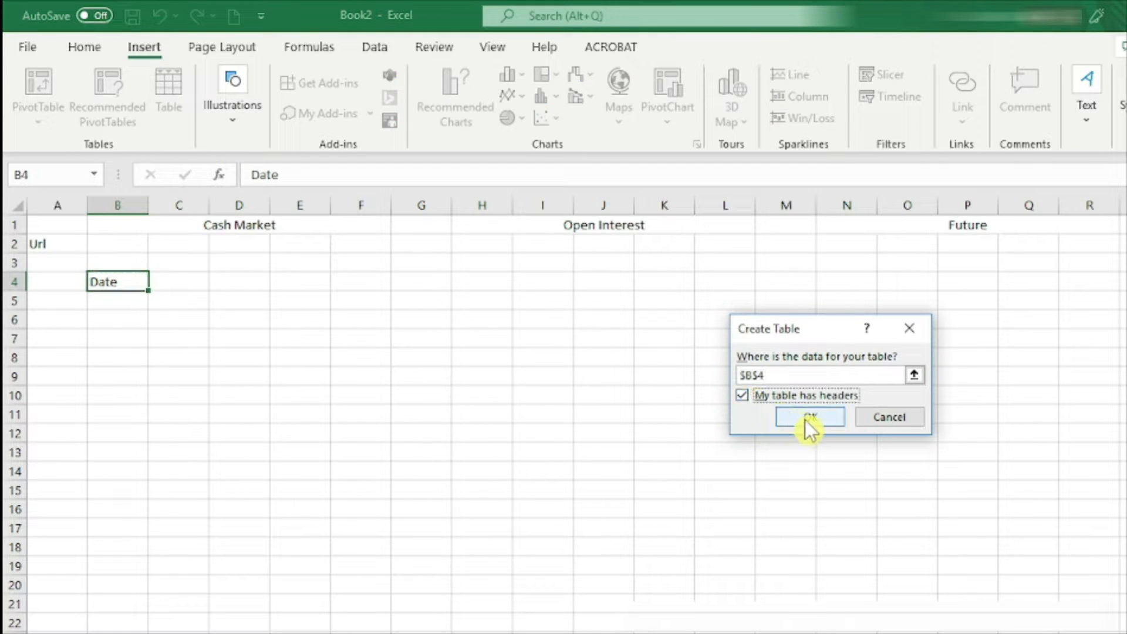
Extend the table with the column headers Day, Month, Year and Link in C4:F4.
{"action": "left_click", "coordinate": [171, 281]}
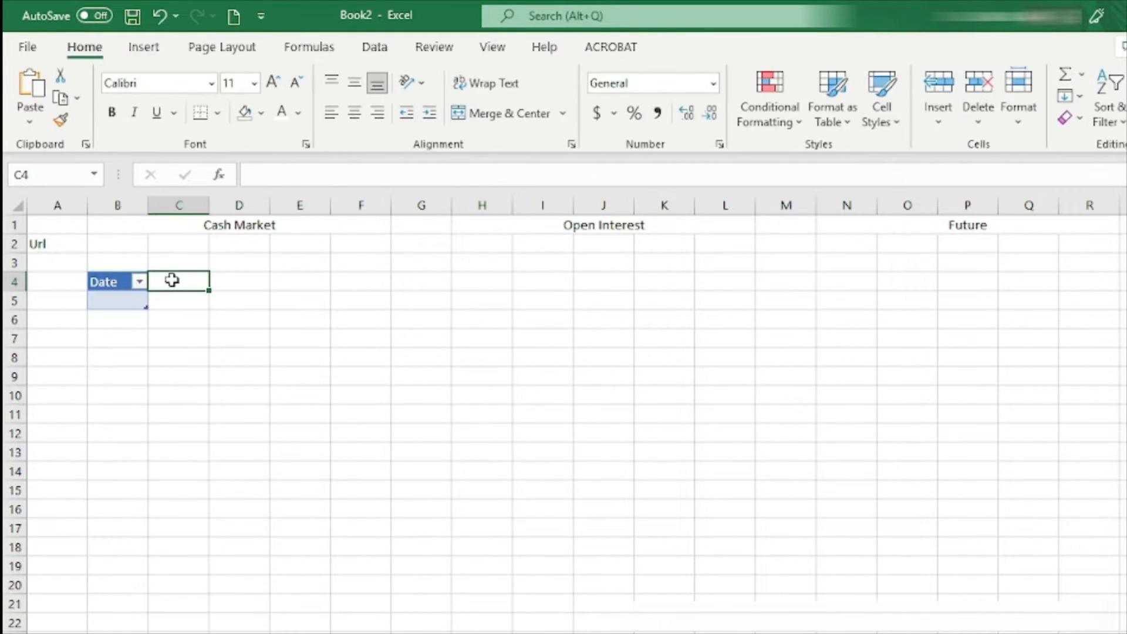
{"action": "type", "text": "Day"}
{"action": "key", "text": "Tab"}
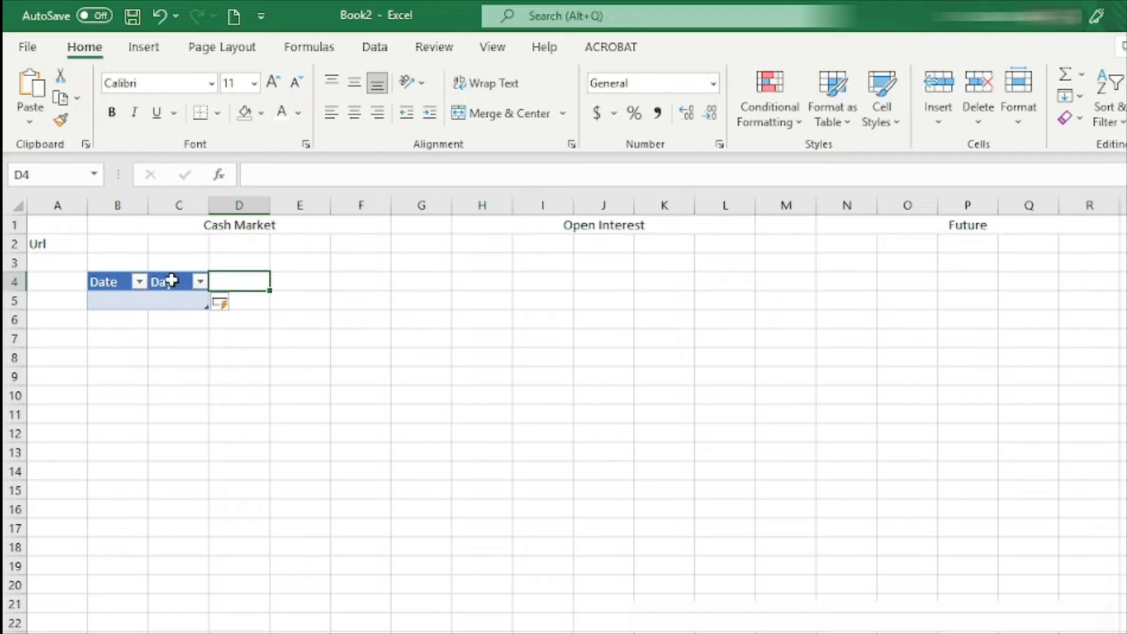
{"action": "type", "text": "Month"}
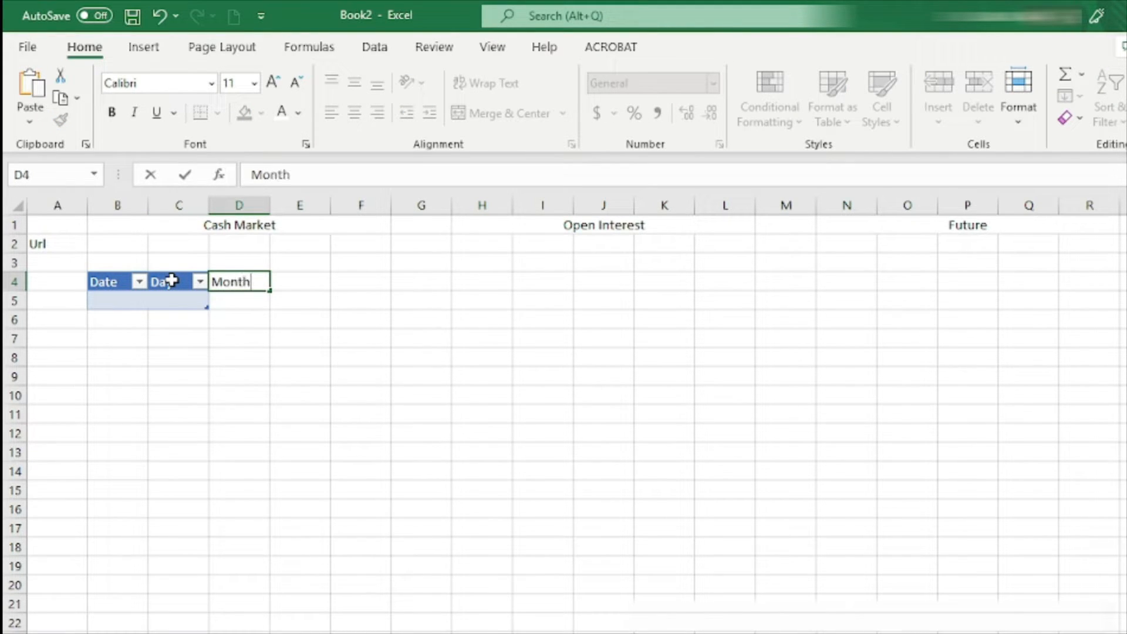
{"action": "key", "text": "Tab"}
{"action": "type", "text": "Yea"}
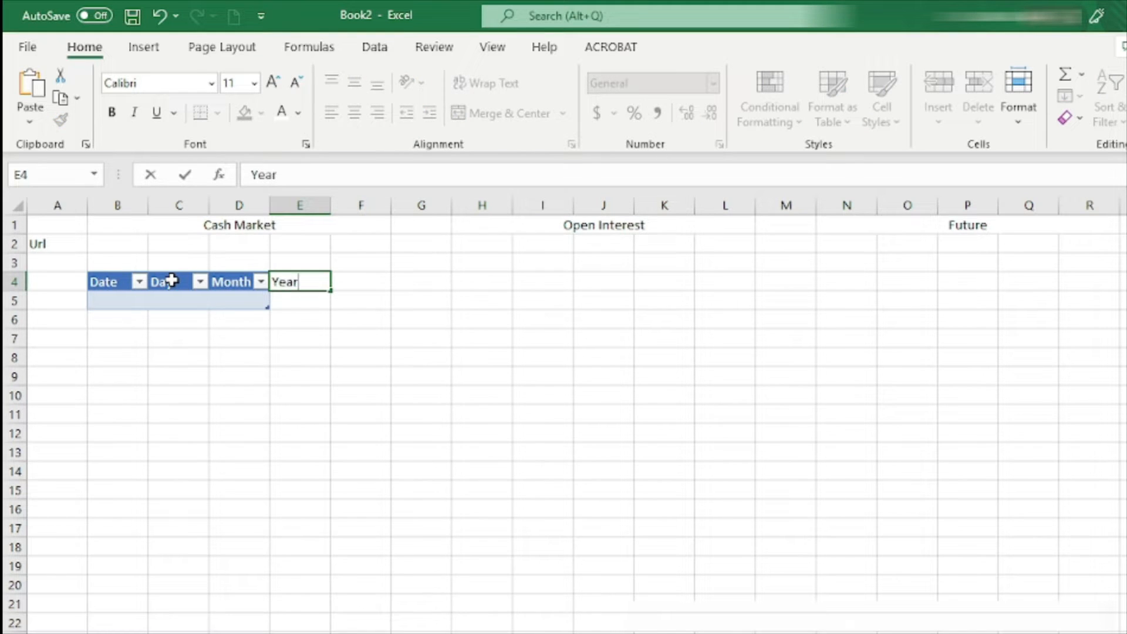
{"action": "key", "text": "Tab"}
{"action": "type", "text": "L"}
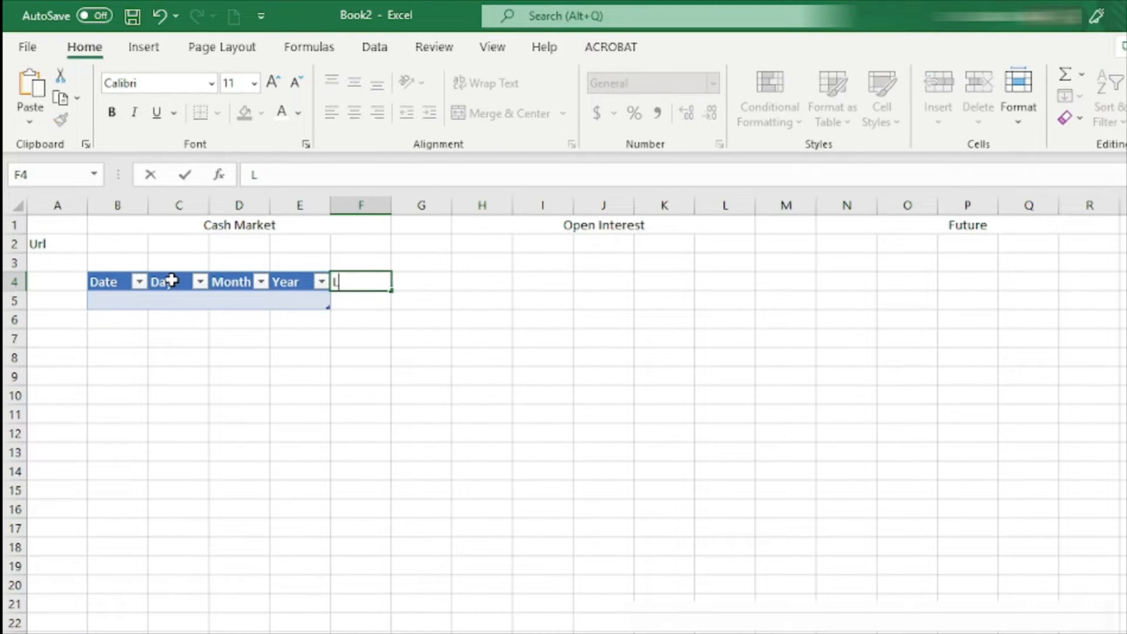
{"action": "key", "text": "Tab"}
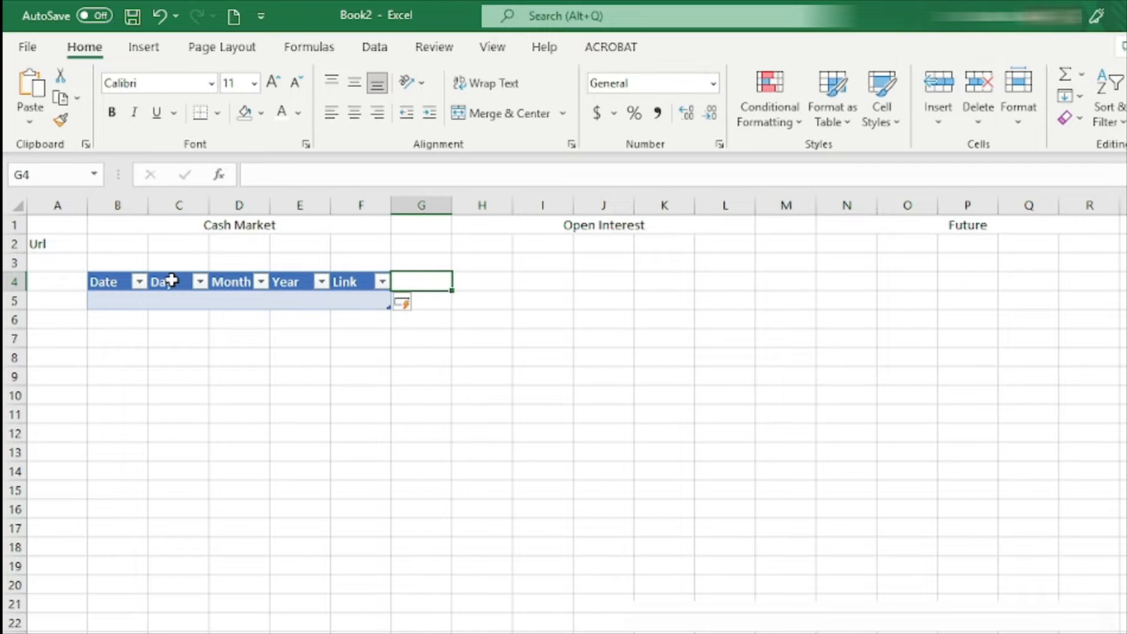
Enter the column header "Date" in H4 under Open Interest and turn it into a table that has headers.
{"action": "left_click", "coordinate": [483, 281]}
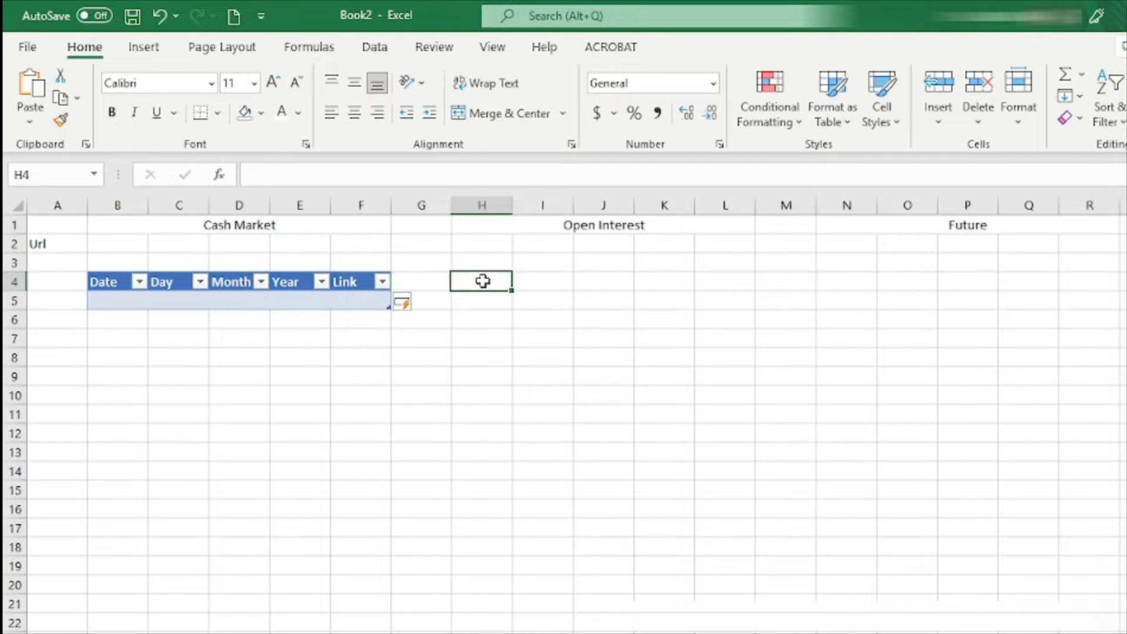
{"action": "type", "text": "Date"}
{"action": "key", "text": "ctrl+Return"}
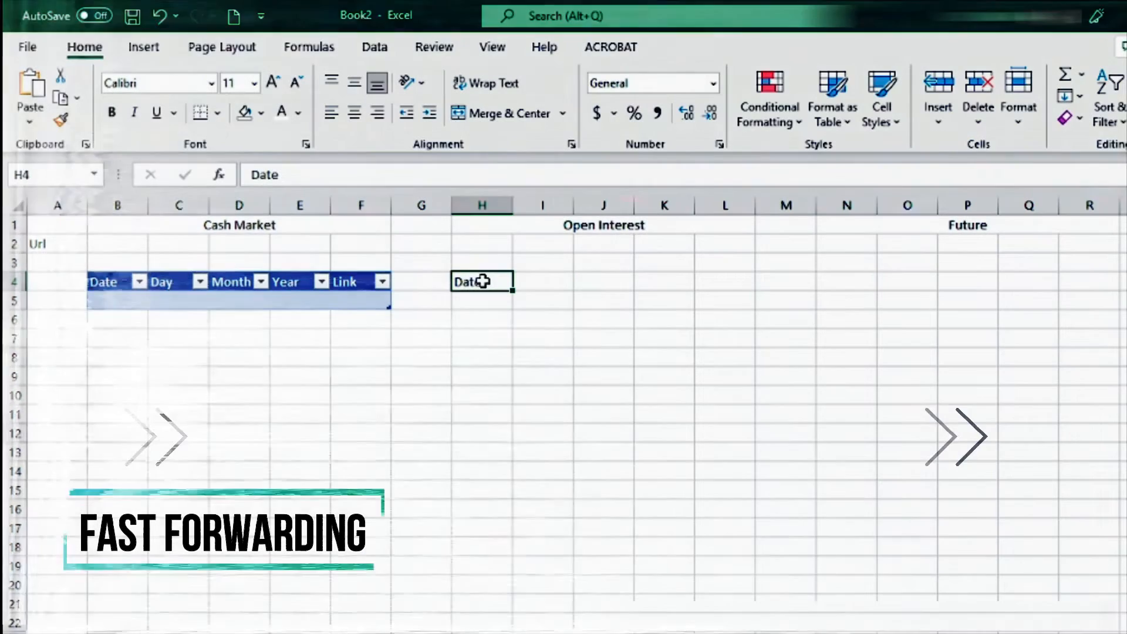
{"action": "left_click", "coordinate": [144, 47]}
{"action": "left_click", "coordinate": [168, 94]}
{"action": "left_click", "coordinate": [743, 395]}
{"action": "left_click", "coordinate": [808, 415]}
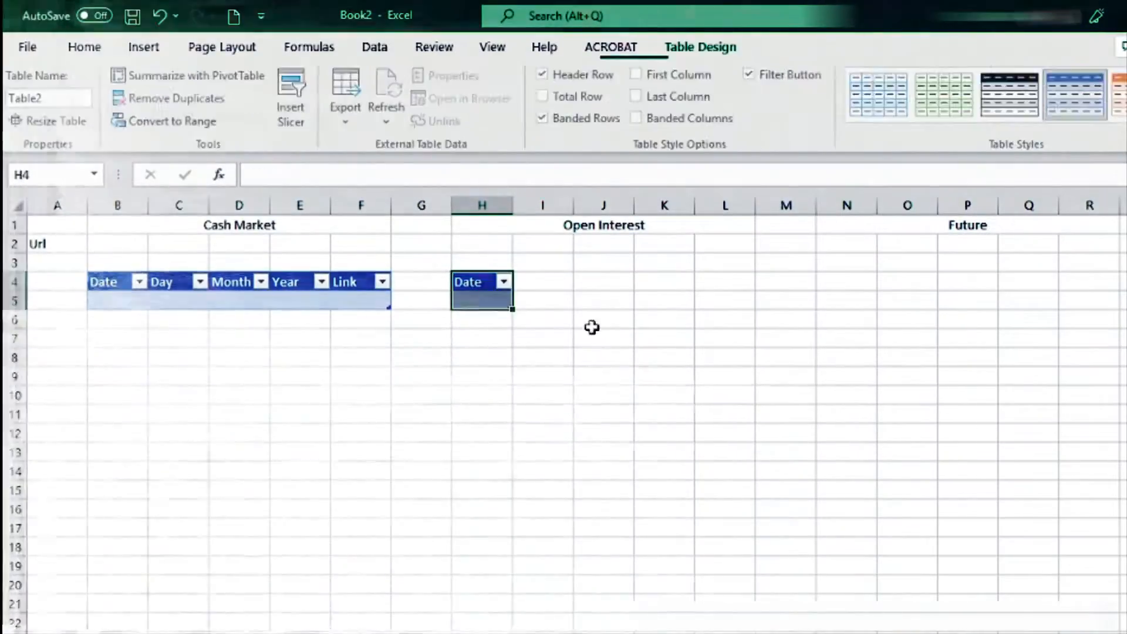
Extend the Open Interest table with the column headers Day, Month, Year and Link in I4:L4.
{"action": "left_click", "coordinate": [549, 281]}
{"action": "type", "text": "Day"}
{"action": "key", "text": "Tab"}
{"action": "type", "text": "Month"}
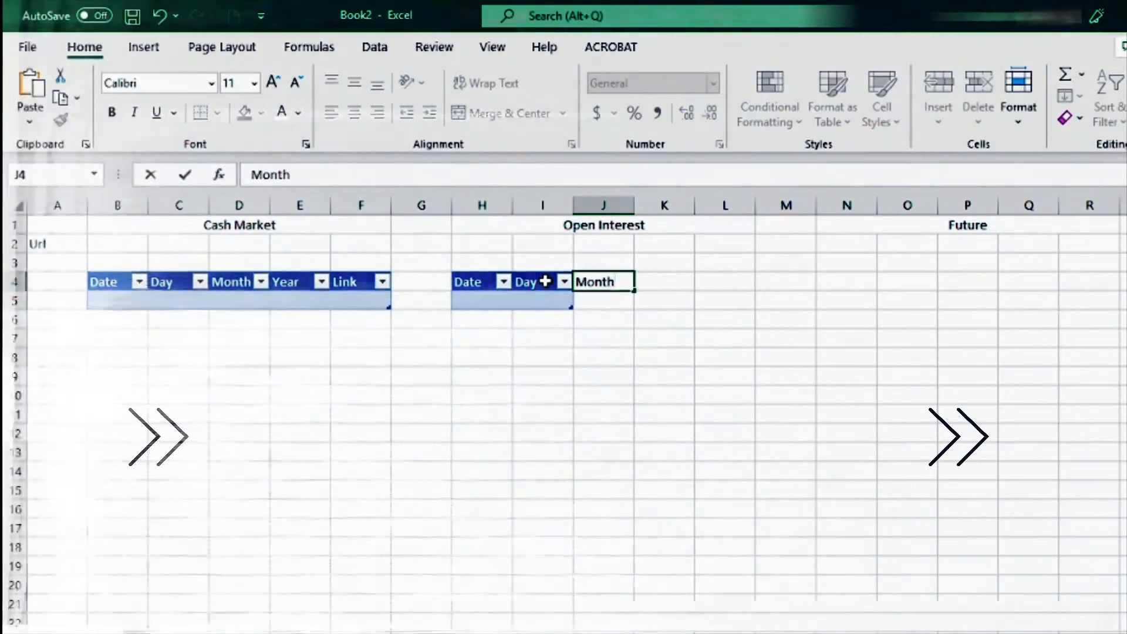
{"action": "key", "text": "Tab"}
{"action": "type", "text": "Year"}
{"action": "key", "text": "Tab"}
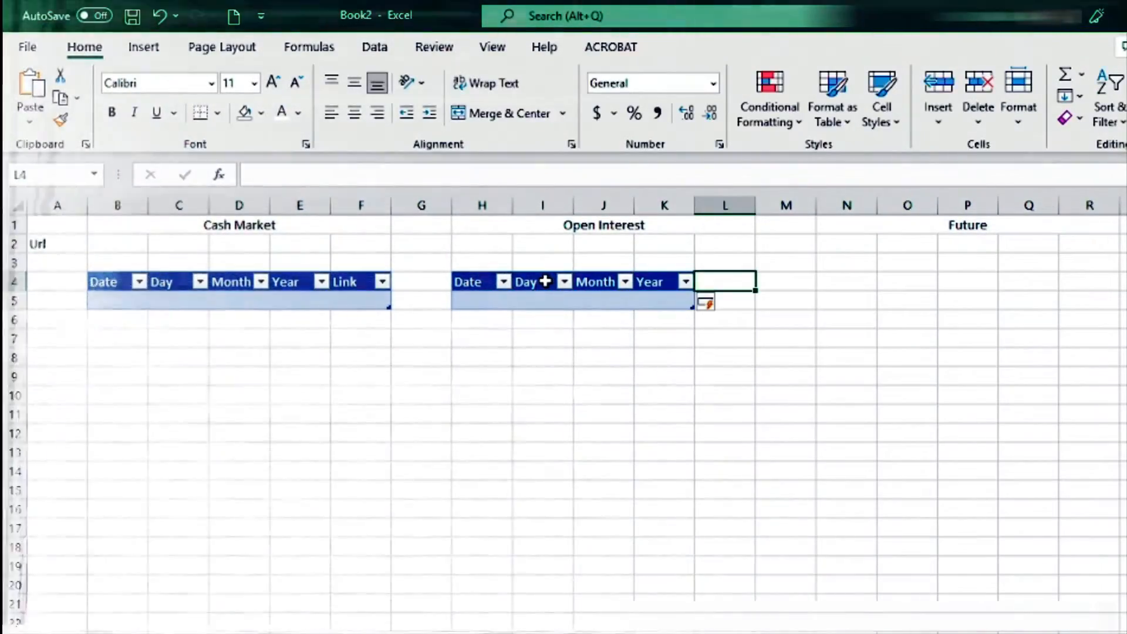
{"action": "type", "text": "Link"}
{"action": "key", "text": "Tab"}
Enter the column header "Date" in N4 under Future and turn it into a table that has headers.
{"action": "left_click", "coordinate": [840, 285]}
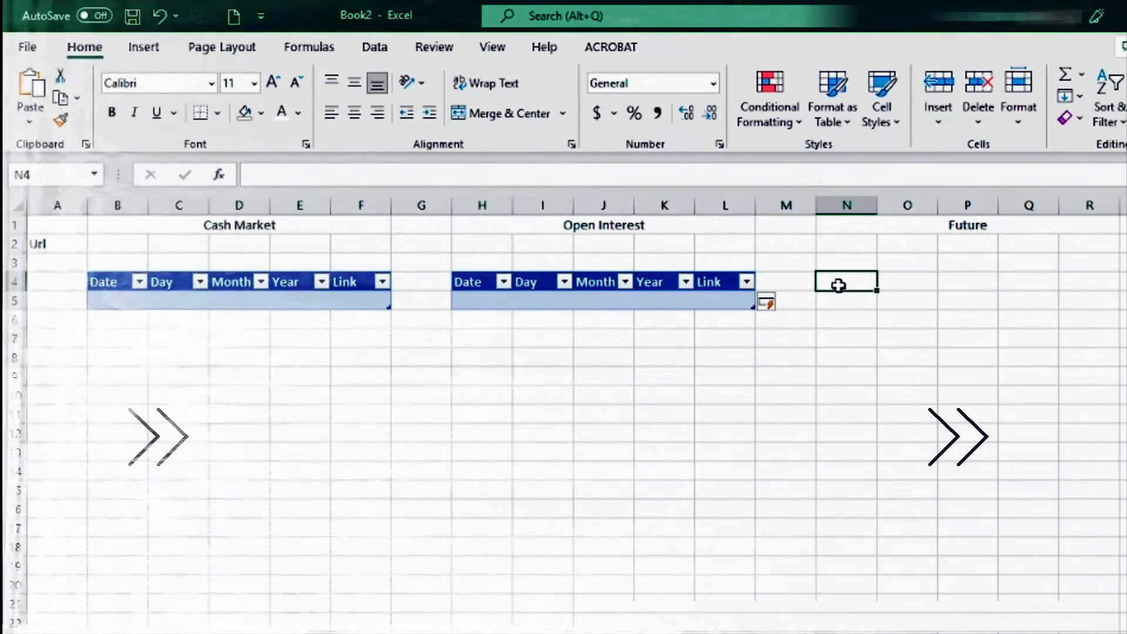
{"action": "type", "text": "Date"}
{"action": "key", "text": "ctrl+Return"}
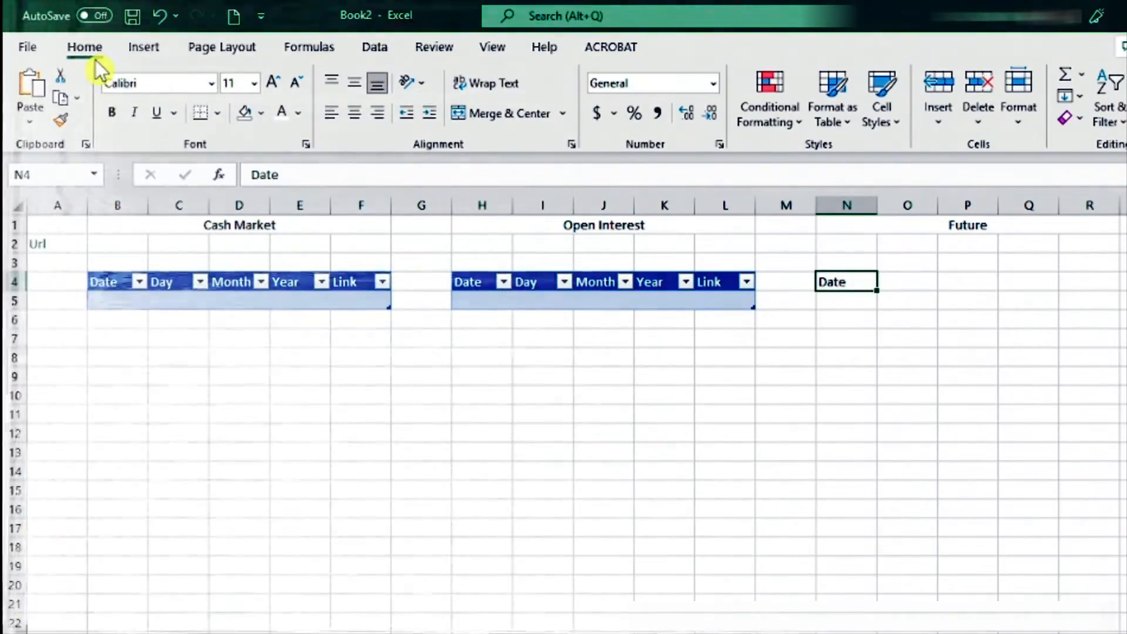
{"action": "left_click", "coordinate": [143, 47]}
{"action": "left_click", "coordinate": [170, 114]}
{"action": "left_click", "coordinate": [772, 403]}
{"action": "key", "text": "Return"}
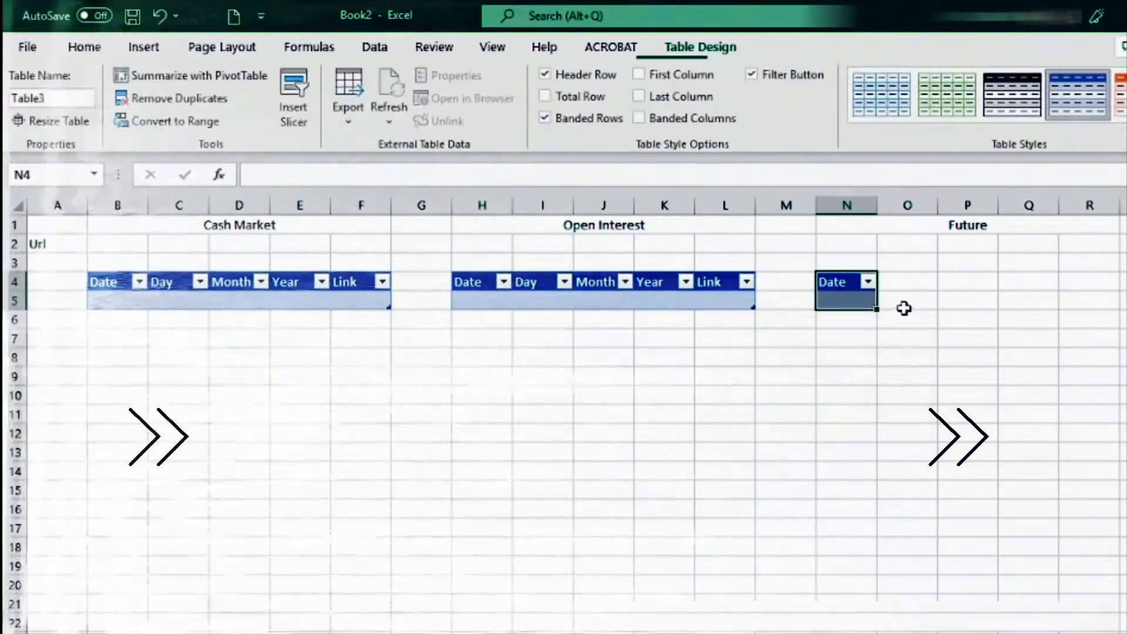
Extend the Future table with the column headers Day, Month, Year and Link in O4:R4.
{"action": "left_click", "coordinate": [904, 284]}
{"action": "type", "text": "Day"}
{"action": "key", "text": "Tab"}
{"action": "type", "text": "Month"}
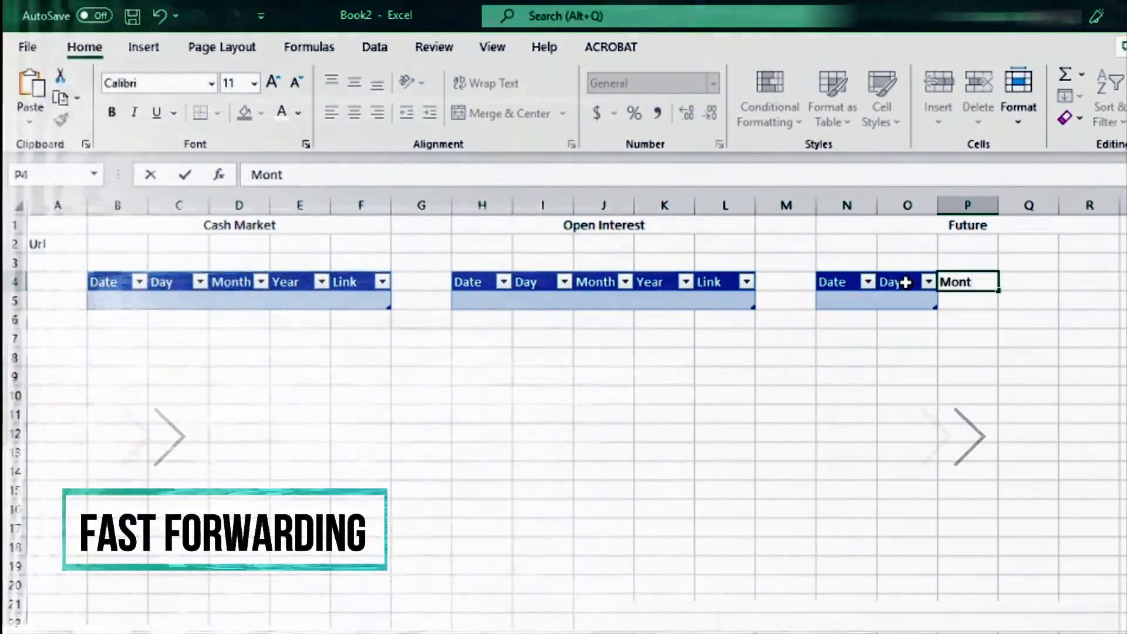
{"action": "key", "text": "Tab"}
{"action": "type", "text": "Year"}
{"action": "key", "text": "Tab"}
{"action": "type", "text": "Li"}
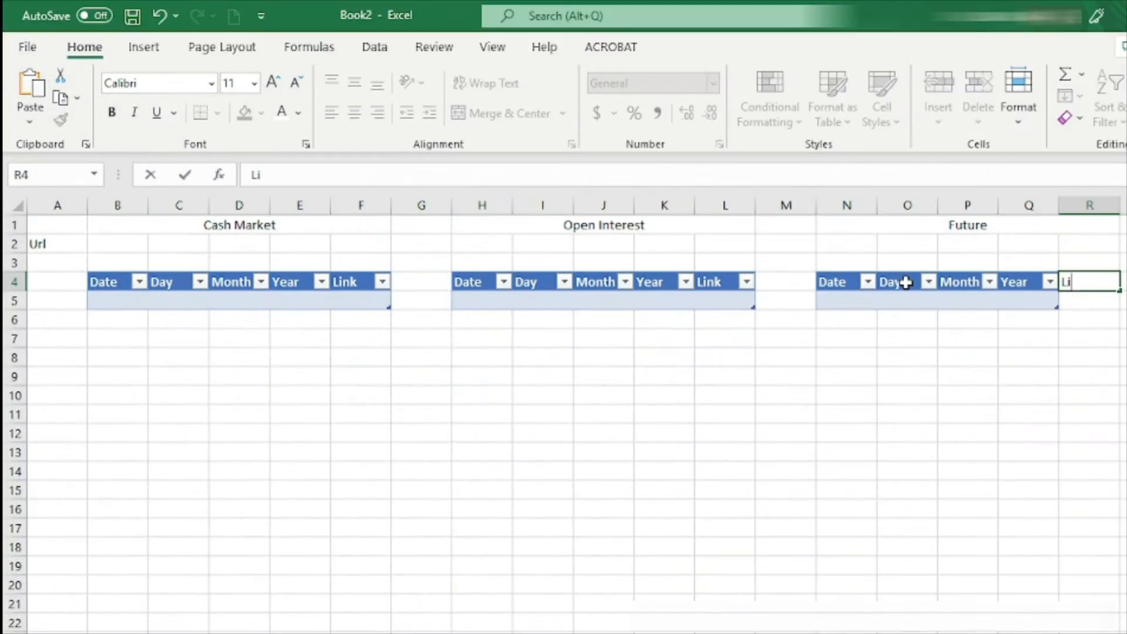
{"action": "type", "text": "nk"}
{"action": "key", "text": "Tab"}
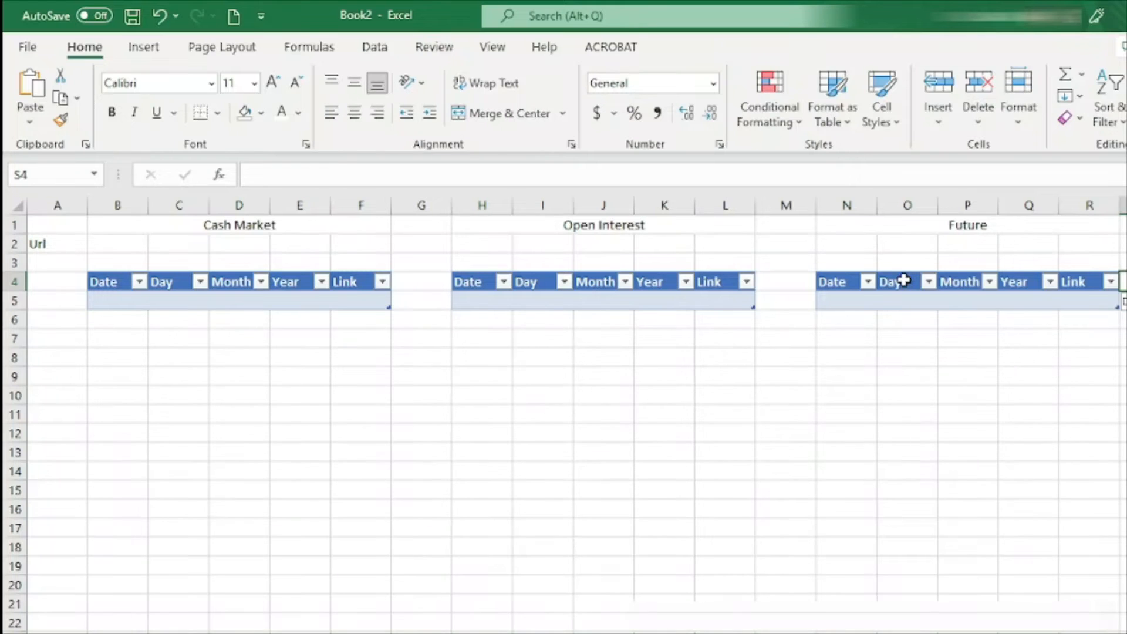
Check the May 2022 calendar and enter the date 16-May-22 in B5 of the Cash Market table.
{"action": "left_click", "coordinate": [132, 307]}
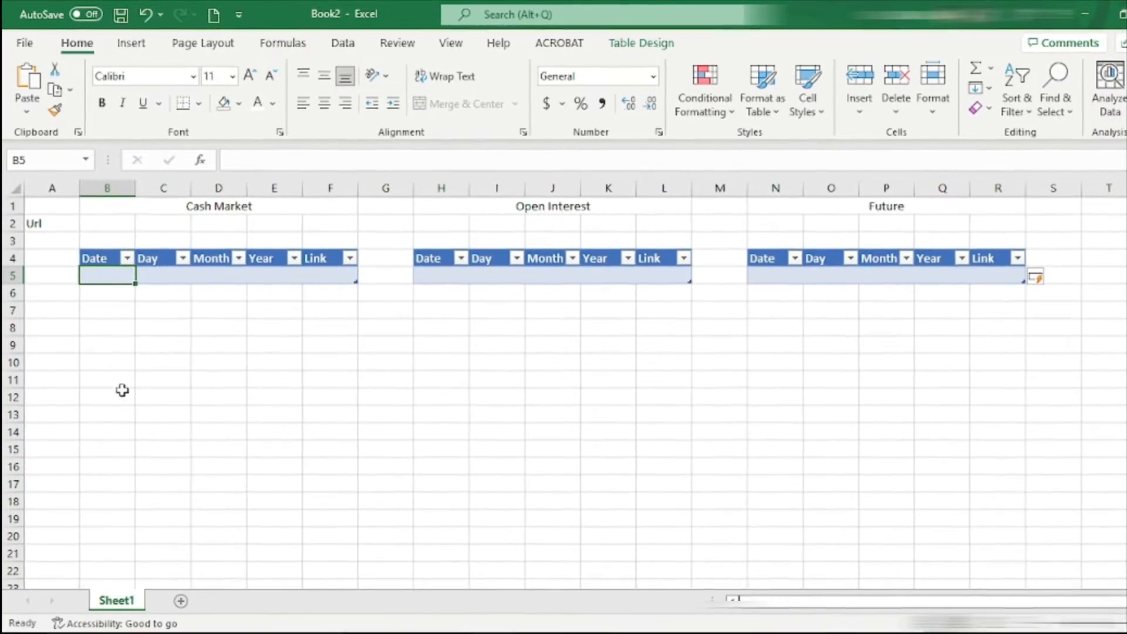
{"action": "left_click", "coordinate": [1090, 620]}
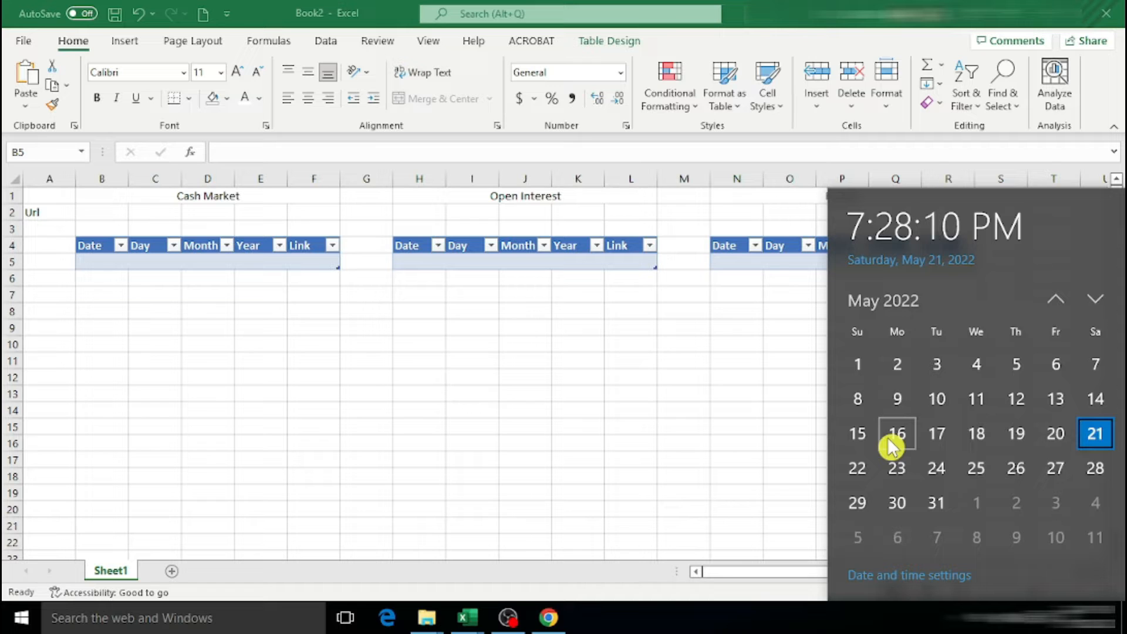
{"action": "left_click", "coordinate": [82, 258]}
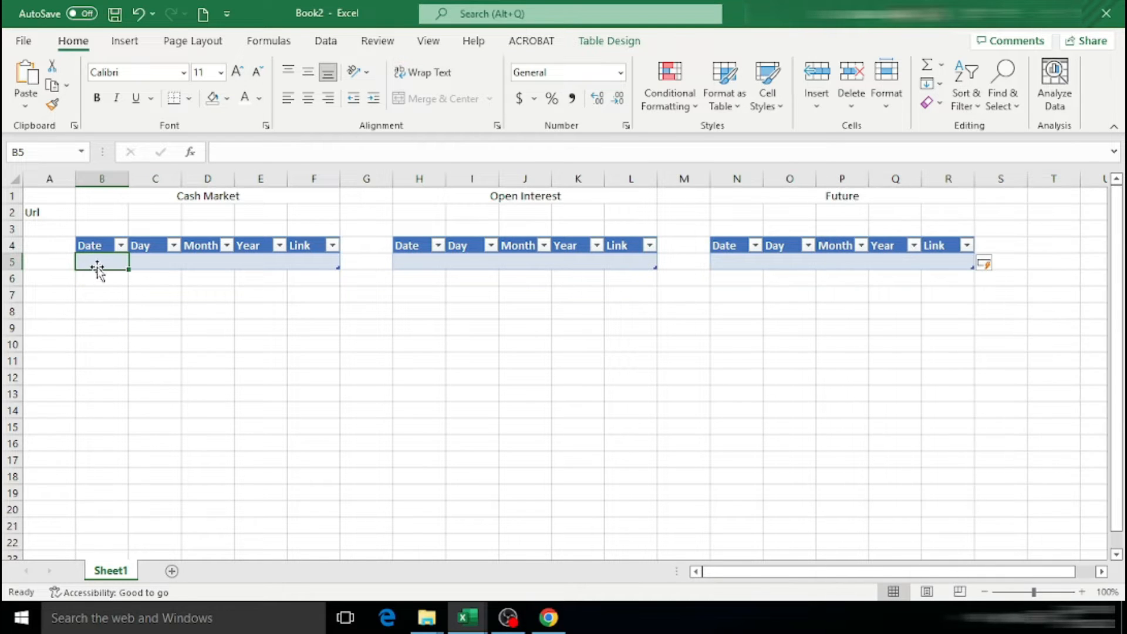
{"action": "type", "text": "16-"}
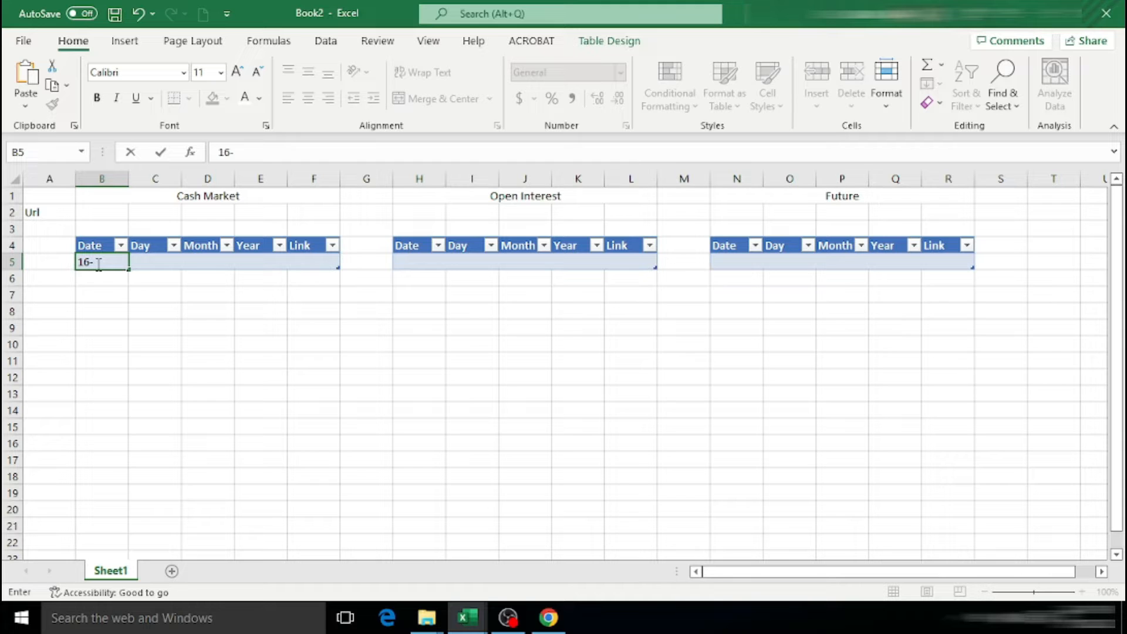
{"action": "type", "text": "may-22"}
{"action": "left_click", "coordinate": [103, 323]}
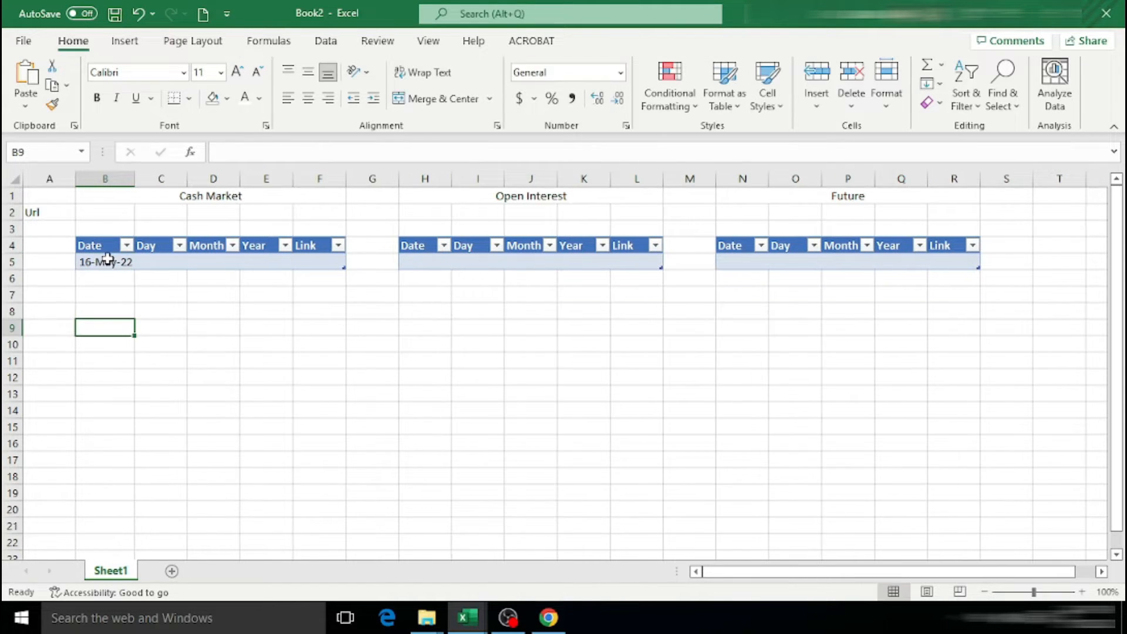
Fill the date series from B5 down to B9, through 20-May-22.
{"action": "left_click", "coordinate": [110, 259]}
{"action": "left_click_drag", "start_coordinate": [135, 272], "coordinate": [134, 341]}
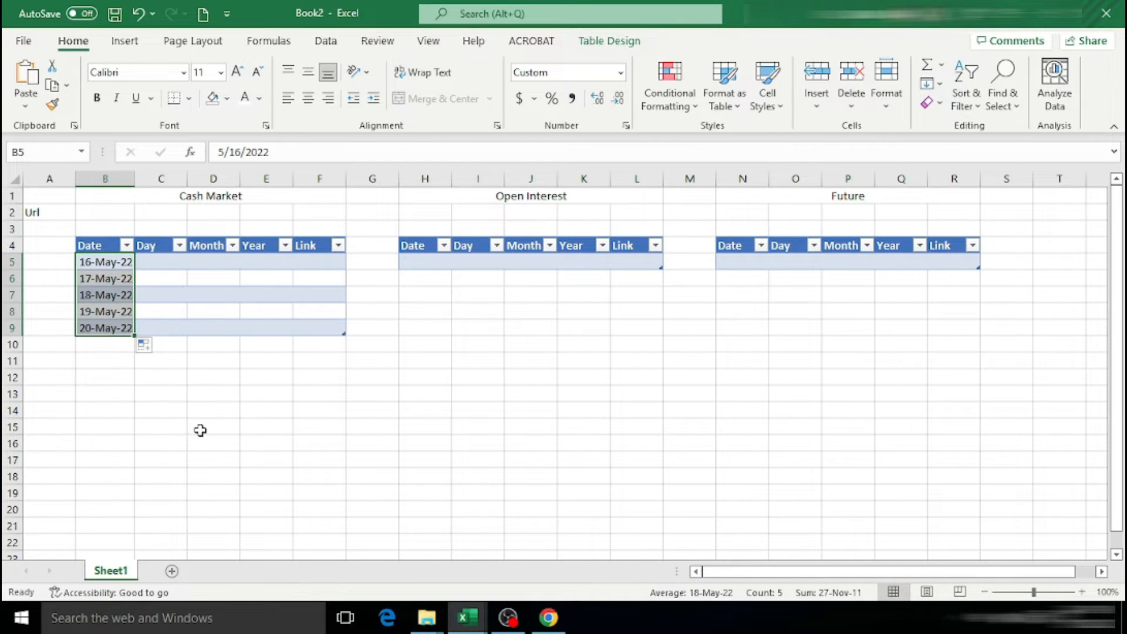
{"action": "left_click", "coordinate": [201, 430]}
Copy the dates in B5:B9 into the Open Interest table starting at H5 and widen column H to fit them.
{"action": "left_click_drag", "start_coordinate": [108, 264], "coordinate": [112, 326]}
{"action": "key", "text": "ctrl+c"}
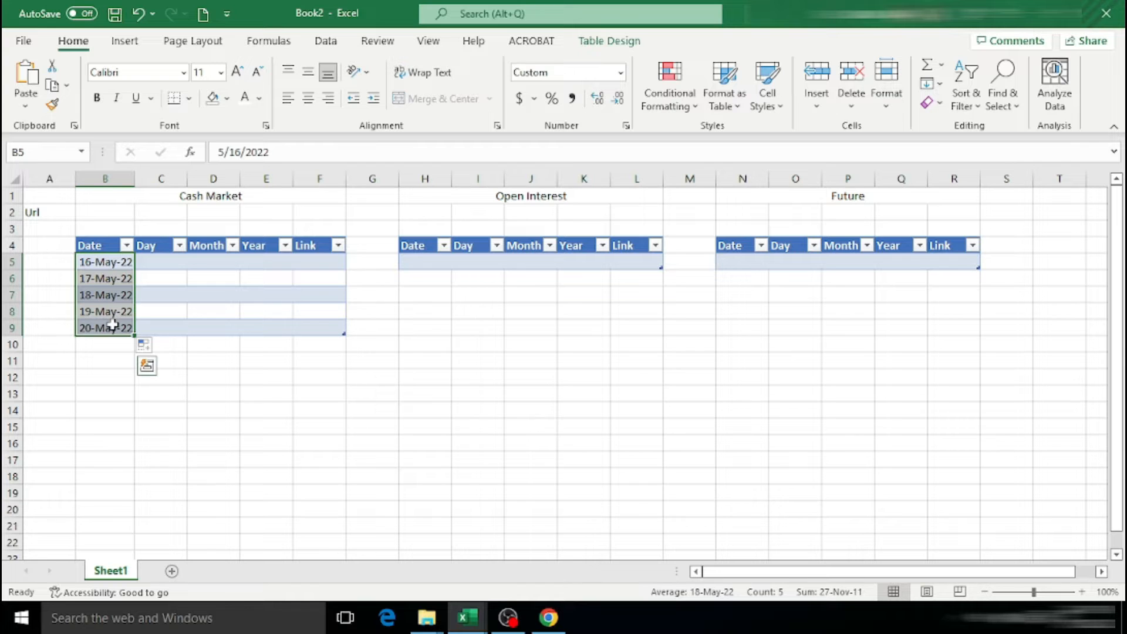
{"action": "left_click", "coordinate": [424, 266]}
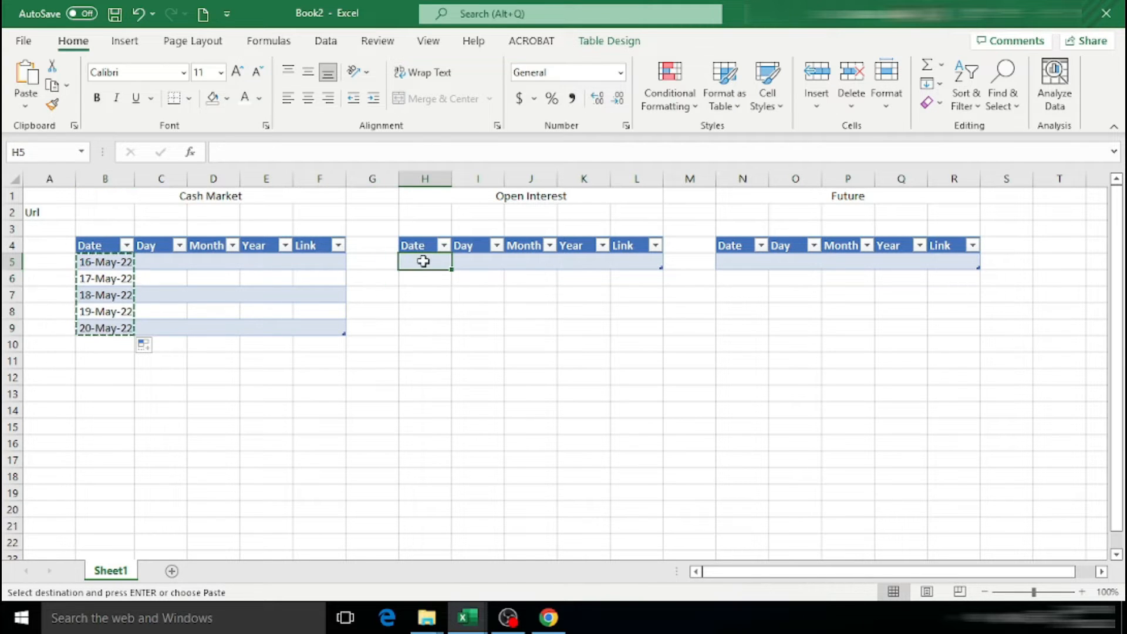
{"action": "right_click", "coordinate": [423, 266]}
{"action": "left_click", "coordinate": [465, 168]}
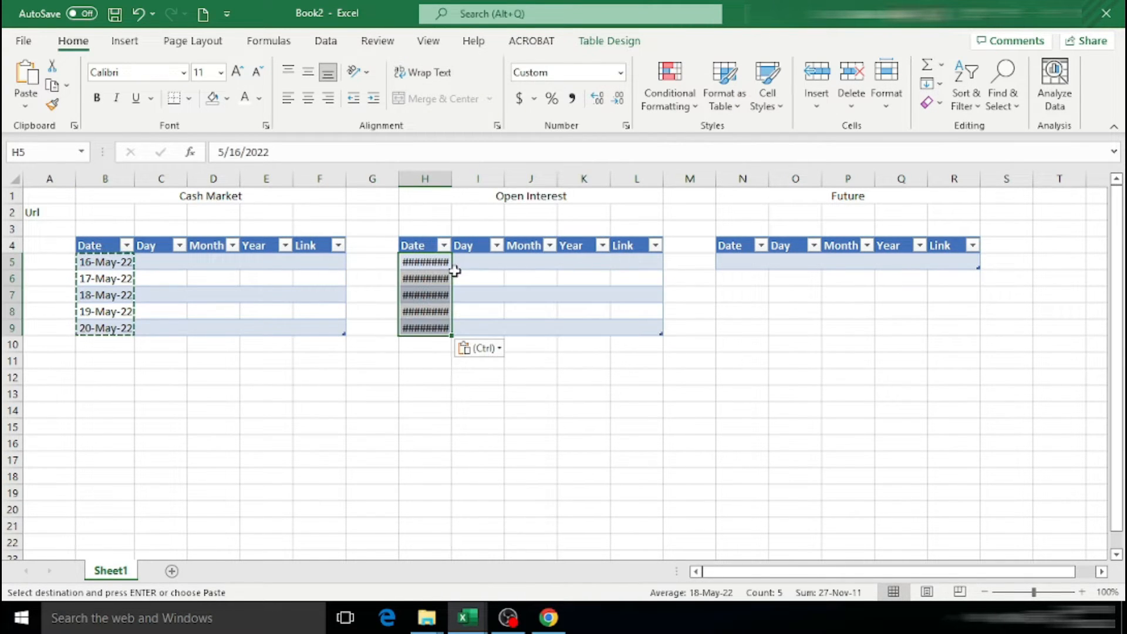
{"action": "left_click_drag", "start_coordinate": [451, 185], "coordinate": [458, 186]}
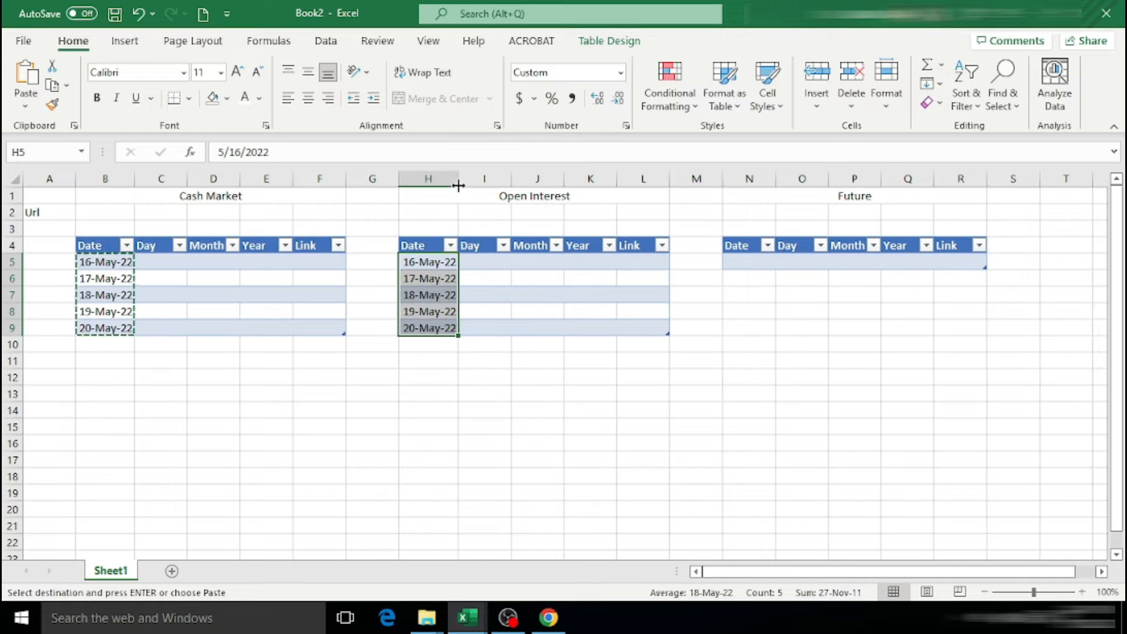
Paste the copied dates into the Future table starting at N5 and widen column N to fit them.
{"action": "left_click", "coordinate": [757, 265]}
{"action": "right_click", "coordinate": [758, 265]}
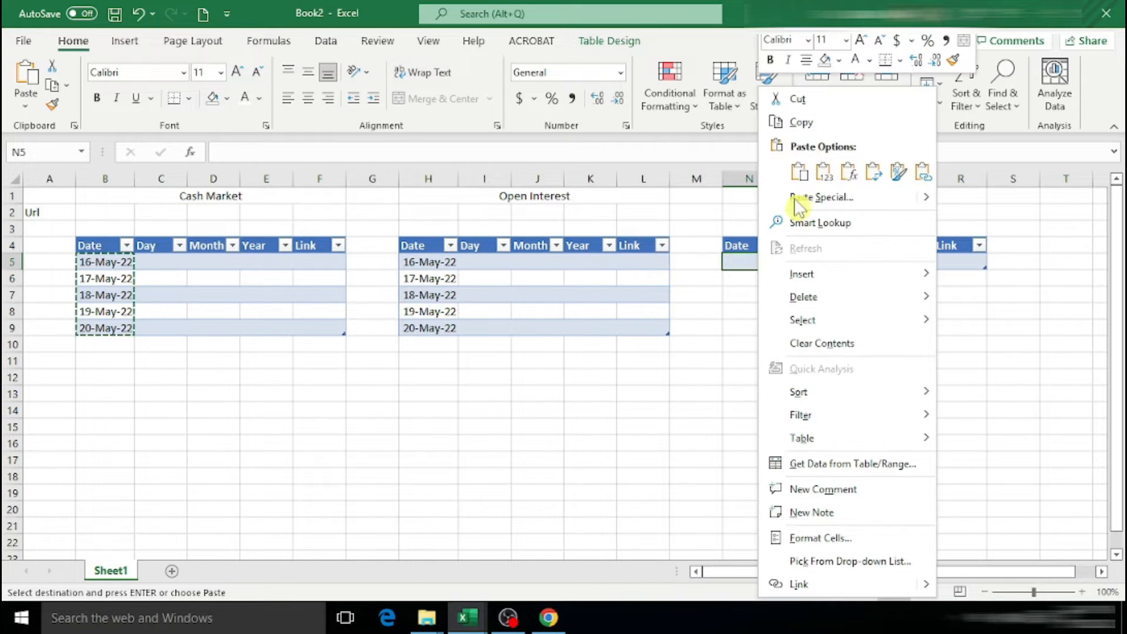
{"action": "left_click", "coordinate": [799, 170]}
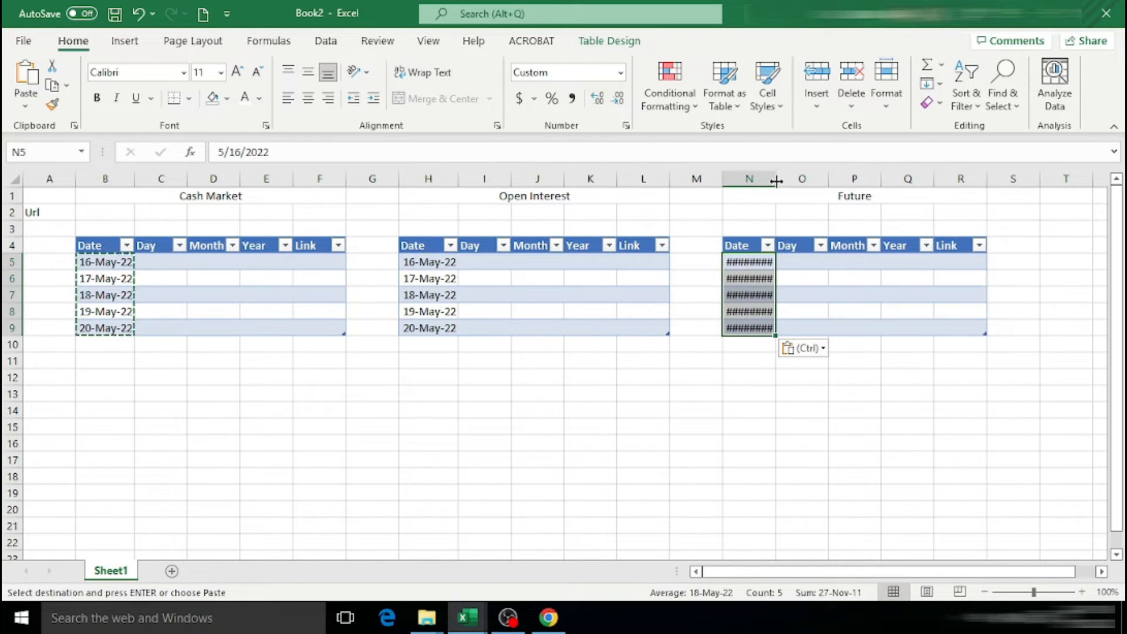
{"action": "left_click_drag", "start_coordinate": [776, 182], "coordinate": [784, 181]}
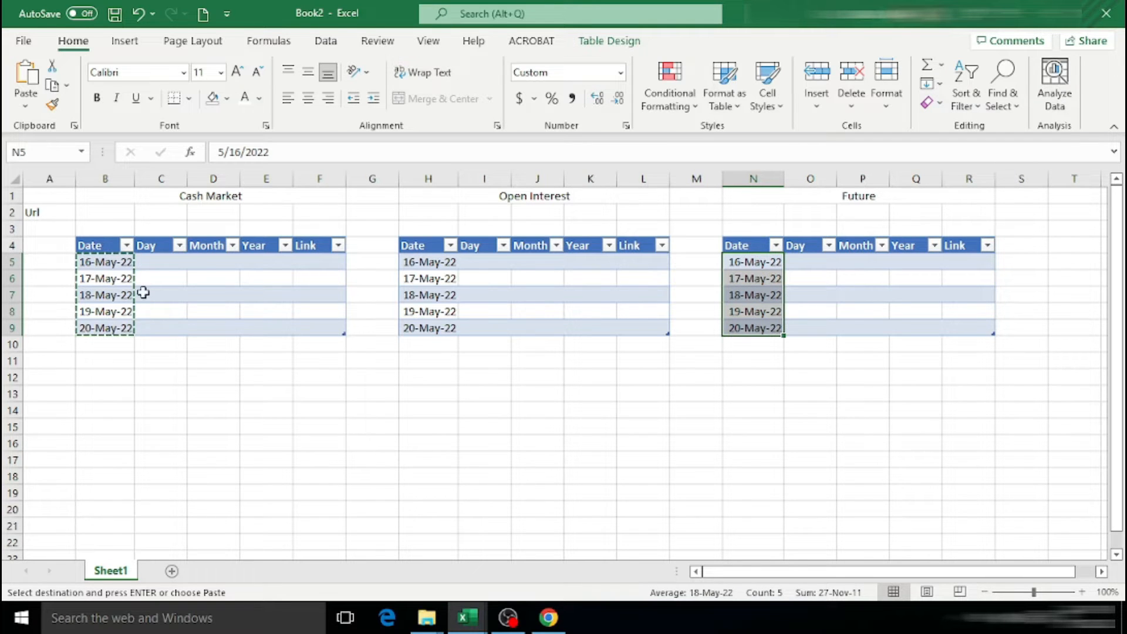
{"action": "left_click", "coordinate": [168, 267]}
{"action": "left_click", "coordinate": [94, 214]}
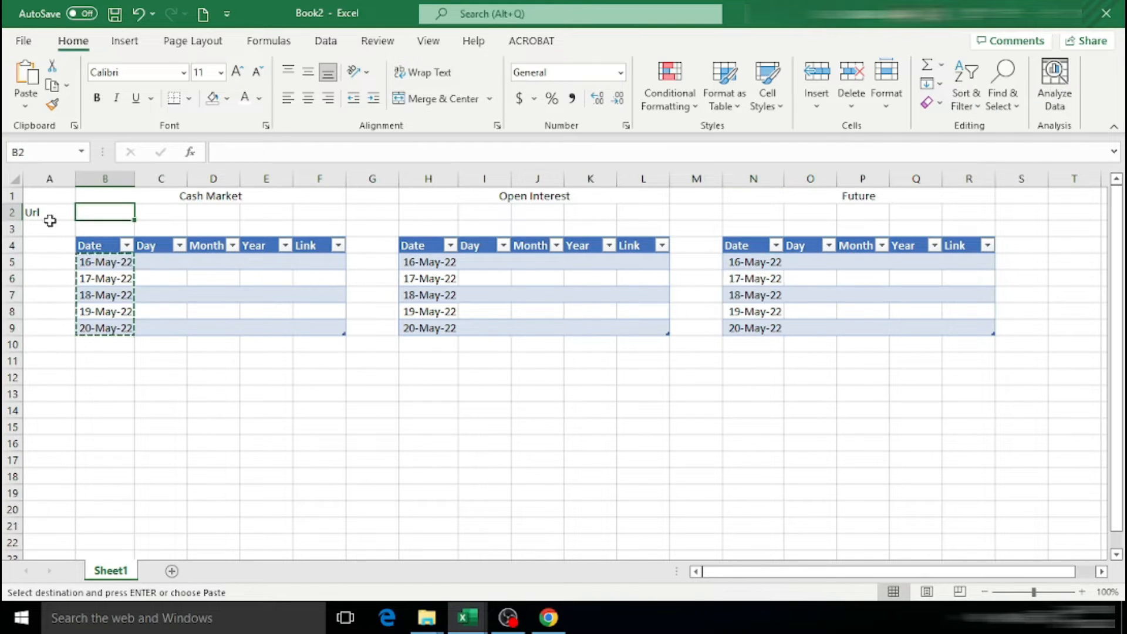
{"action": "left_click", "coordinate": [49, 217]}
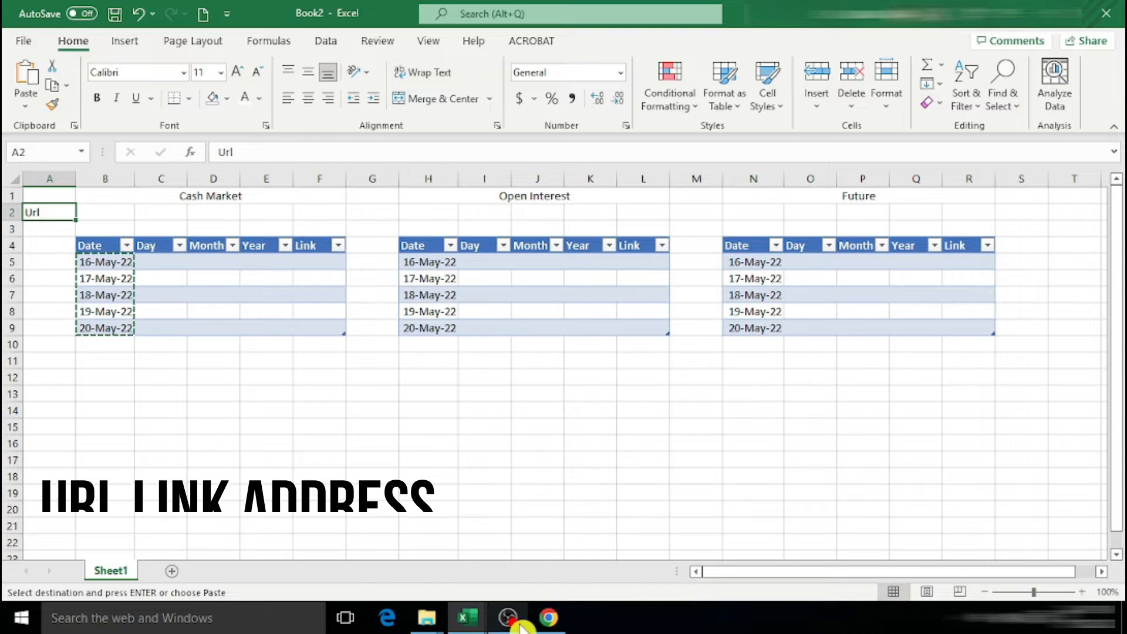
Switch to Chrome, search Google for "nse" and open the National Stock Exchange of India website.
{"action": "left_click", "coordinate": [548, 617]}
{"action": "left_click", "coordinate": [412, 235]}
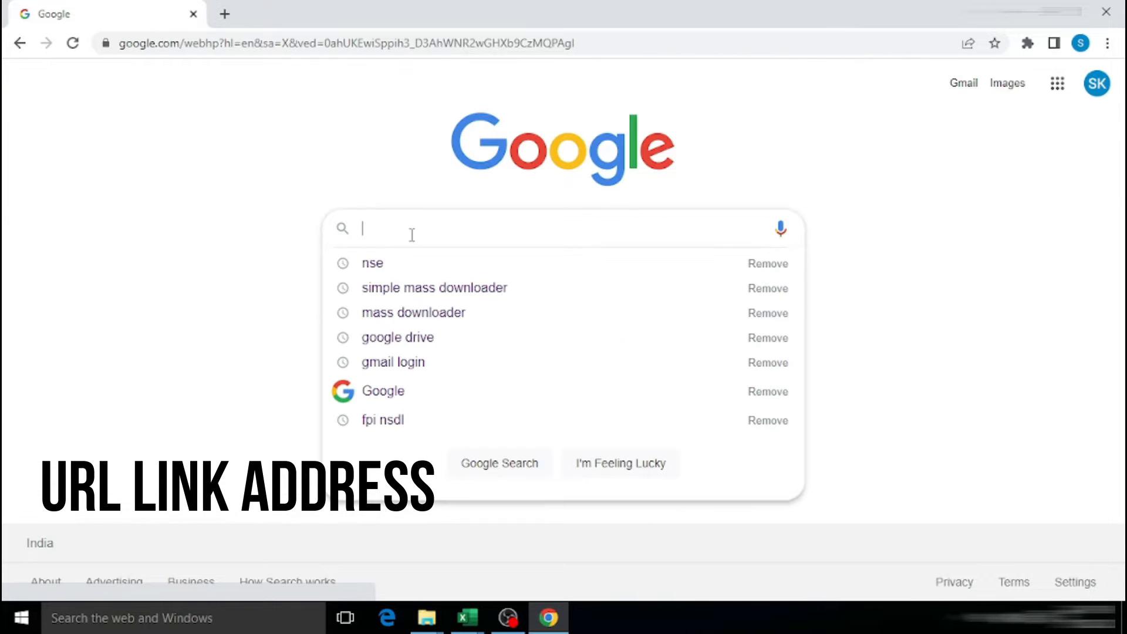
{"action": "type", "text": "n"}
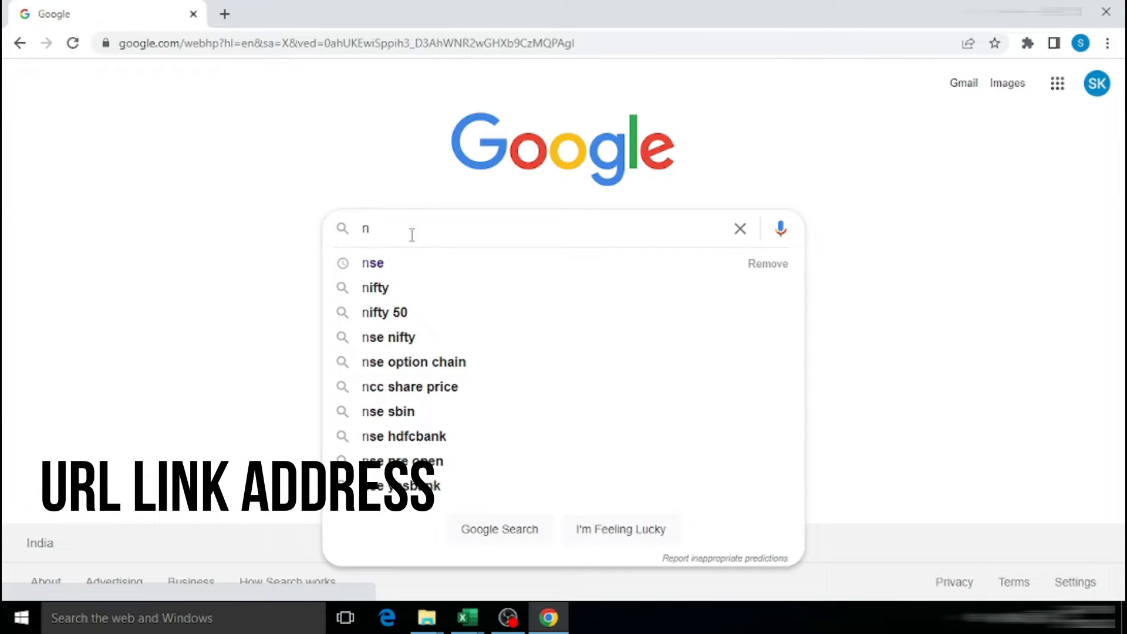
{"action": "left_click", "coordinate": [390, 263]}
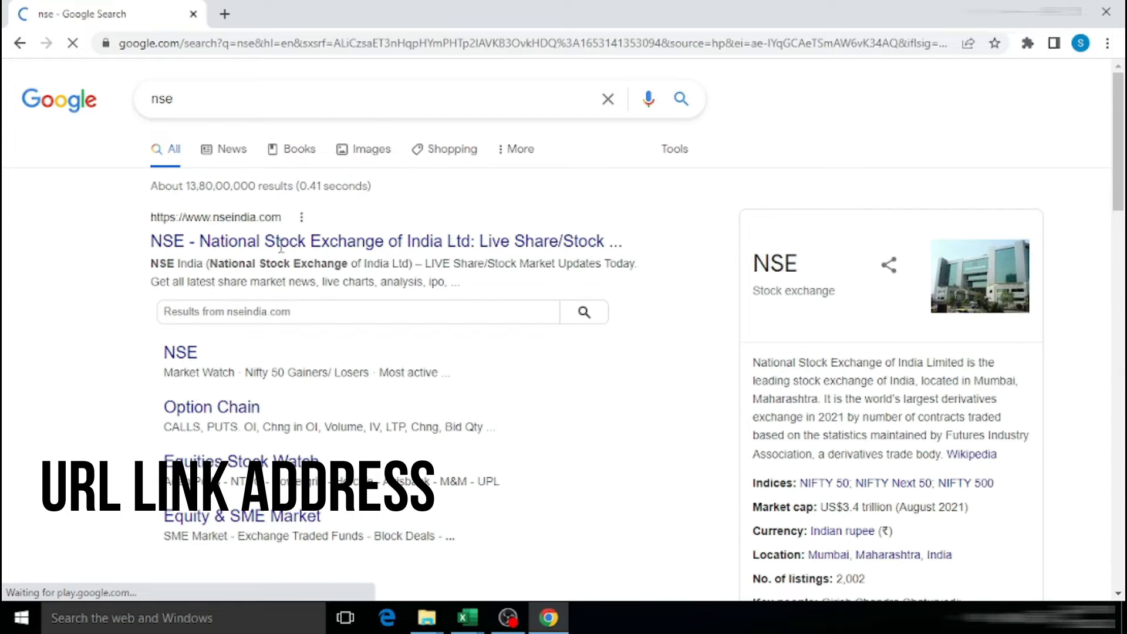
{"action": "left_click", "coordinate": [298, 250]}
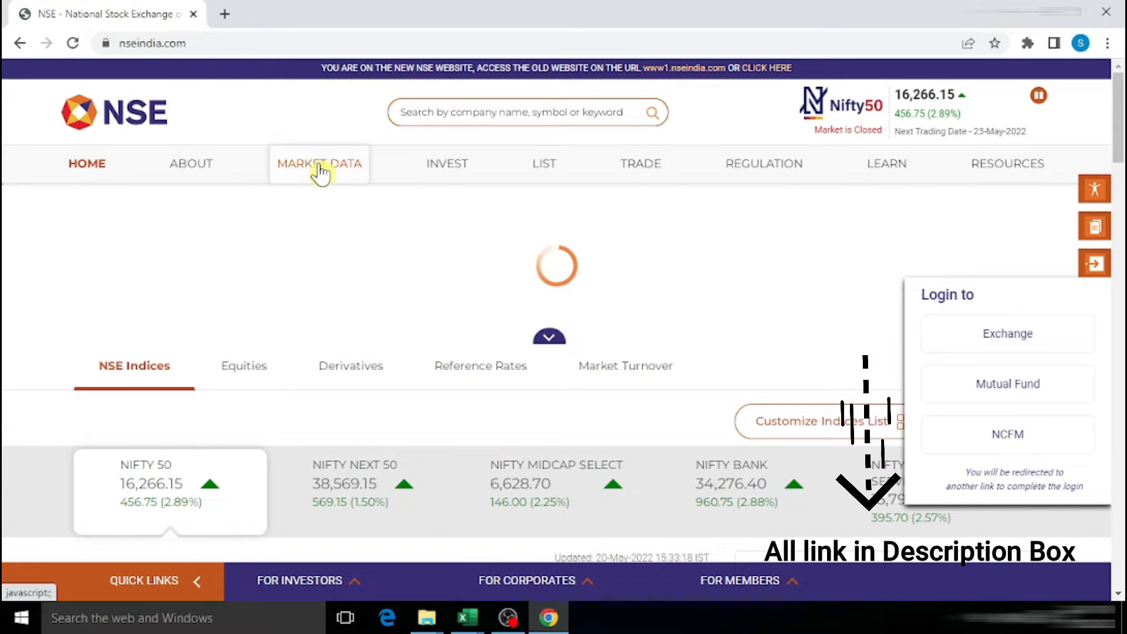
Open NSE's Daily Market Reports and copy the link address of the 20-May-2022 Full Bhavcopy and Security Deliverable data file.
{"action": "mouse_move", "coordinate": [320, 172]}
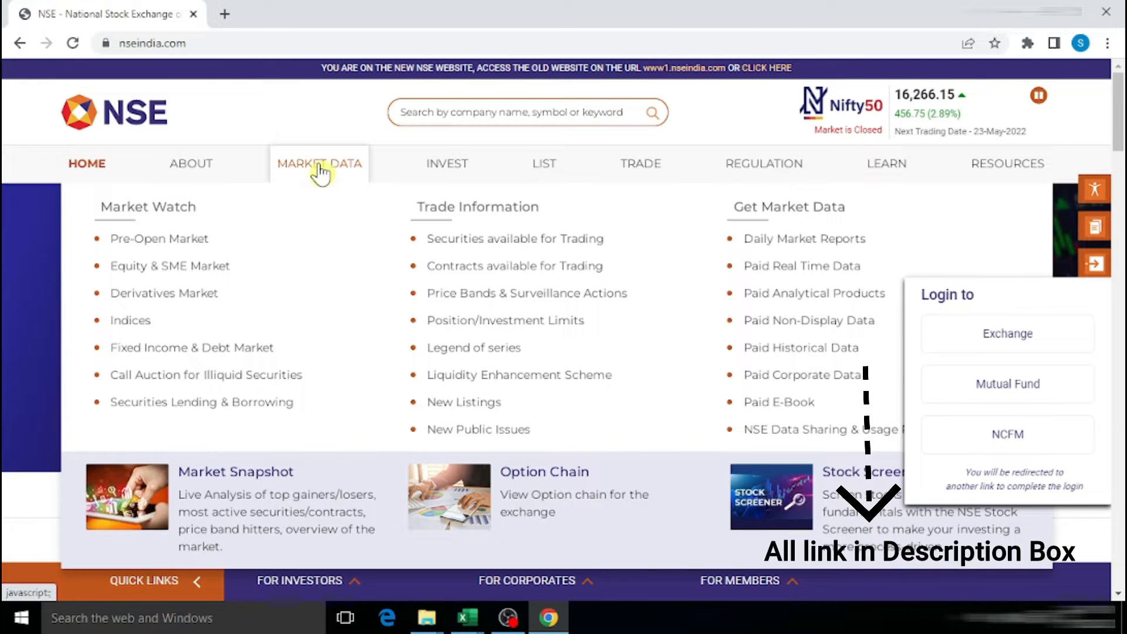
{"action": "left_click", "coordinate": [794, 240]}
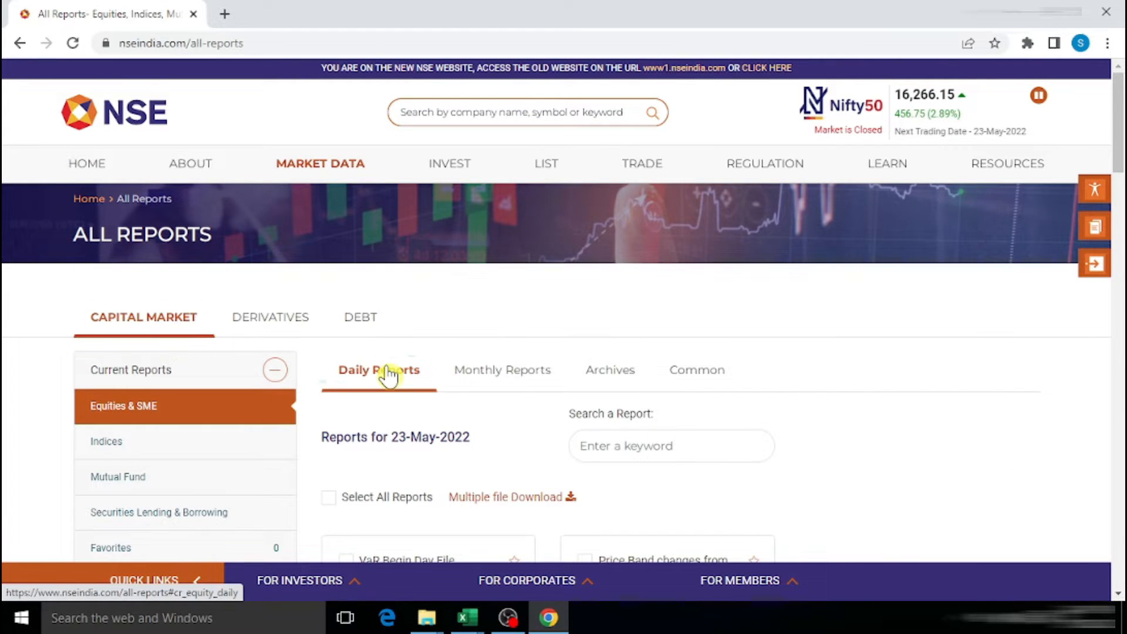
{"action": "scroll", "coordinate": [390, 373], "scroll_direction": "down", "scroll_amount": 7}
{"action": "scroll", "coordinate": [499, 340], "scroll_direction": "down", "scroll_amount": 6}
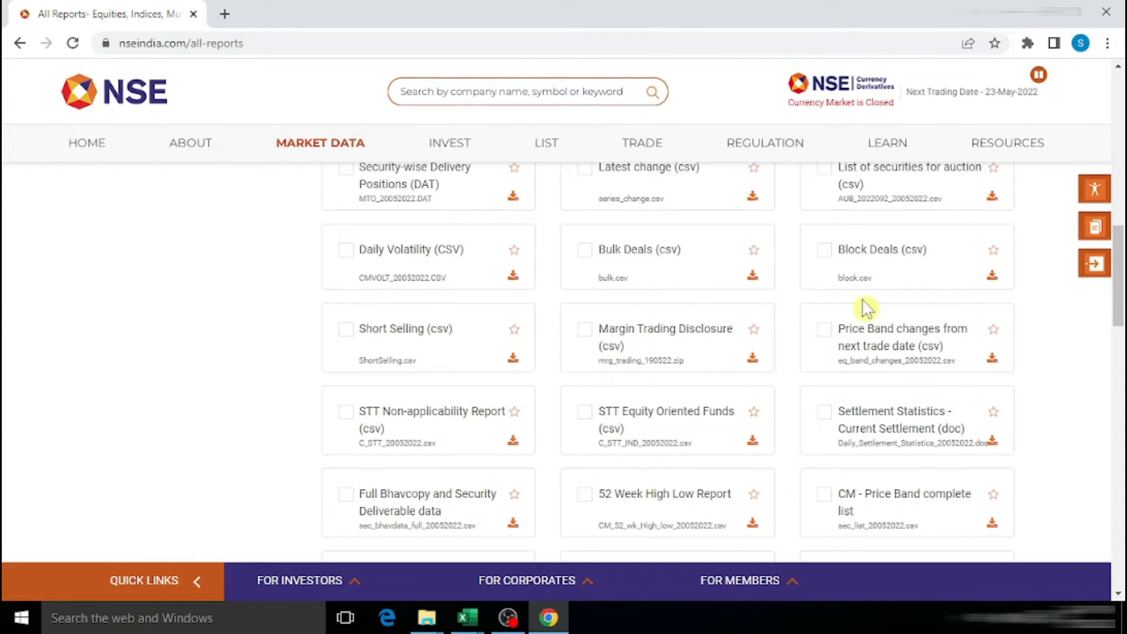
{"action": "scroll", "coordinate": [867, 306], "scroll_direction": "down", "scroll_amount": 4}
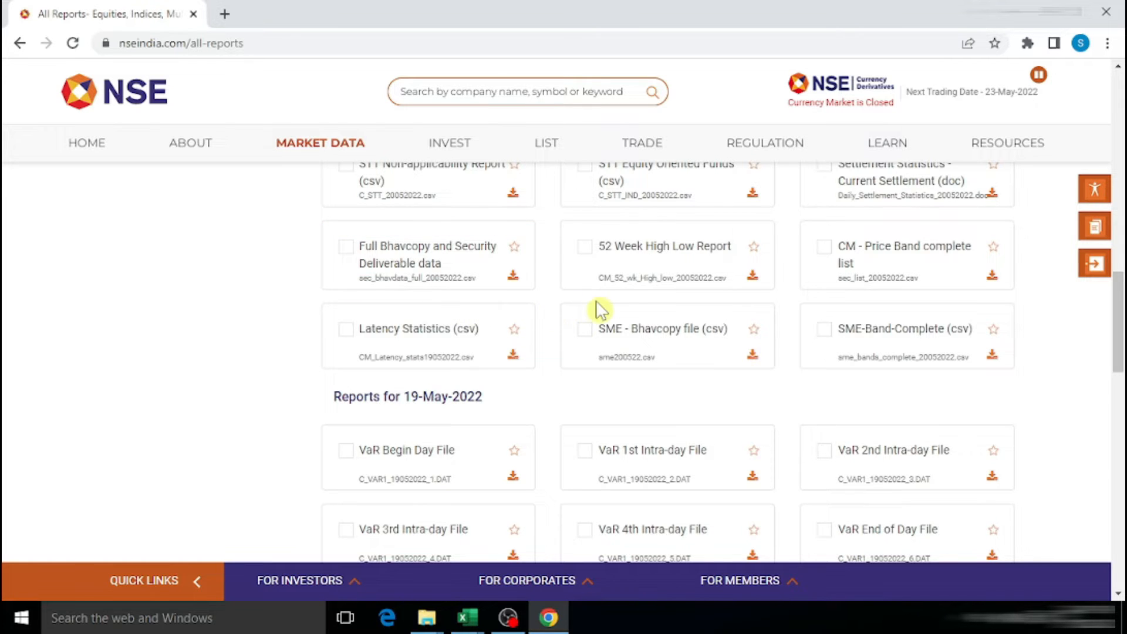
{"action": "scroll", "coordinate": [597, 309], "scroll_direction": "up", "scroll_amount": 1}
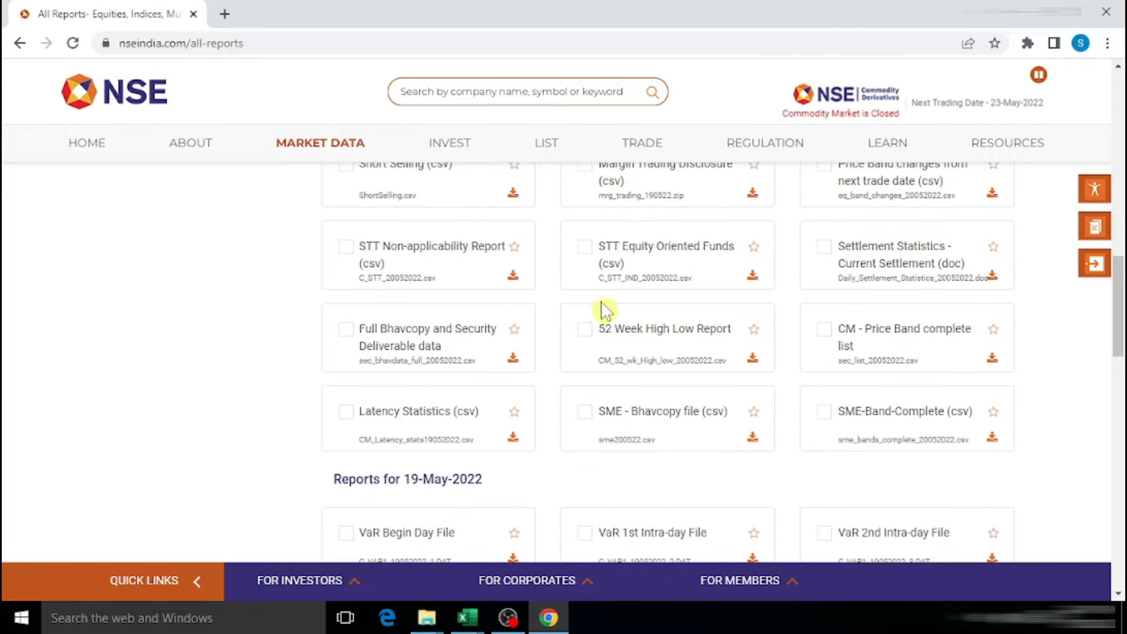
{"action": "right_click", "coordinate": [513, 360]}
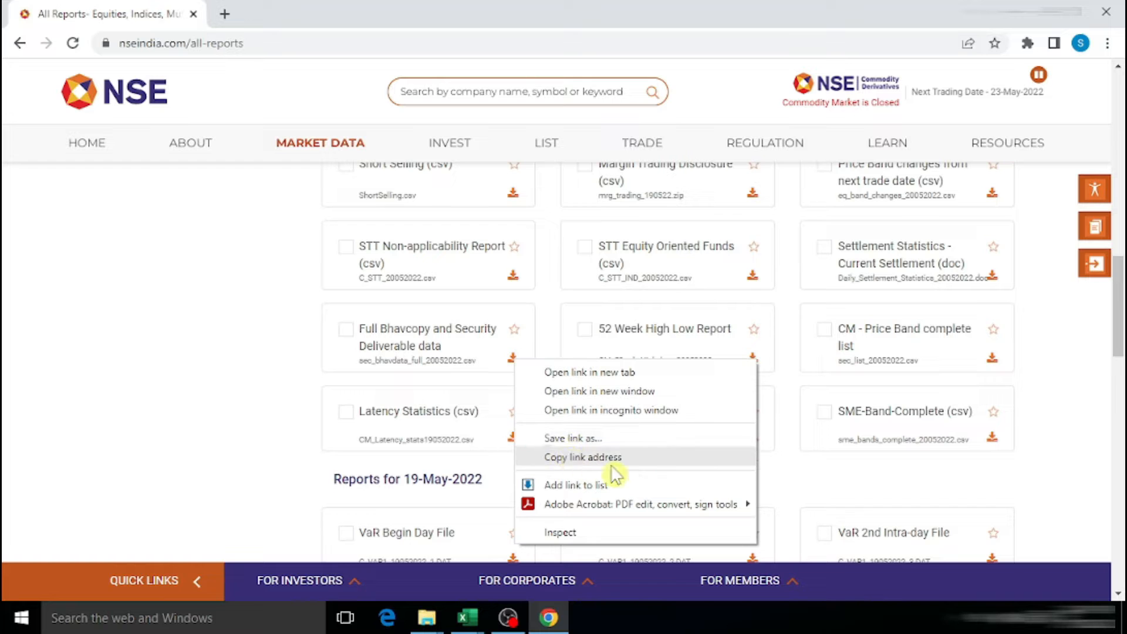
{"action": "left_click", "coordinate": [603, 466]}
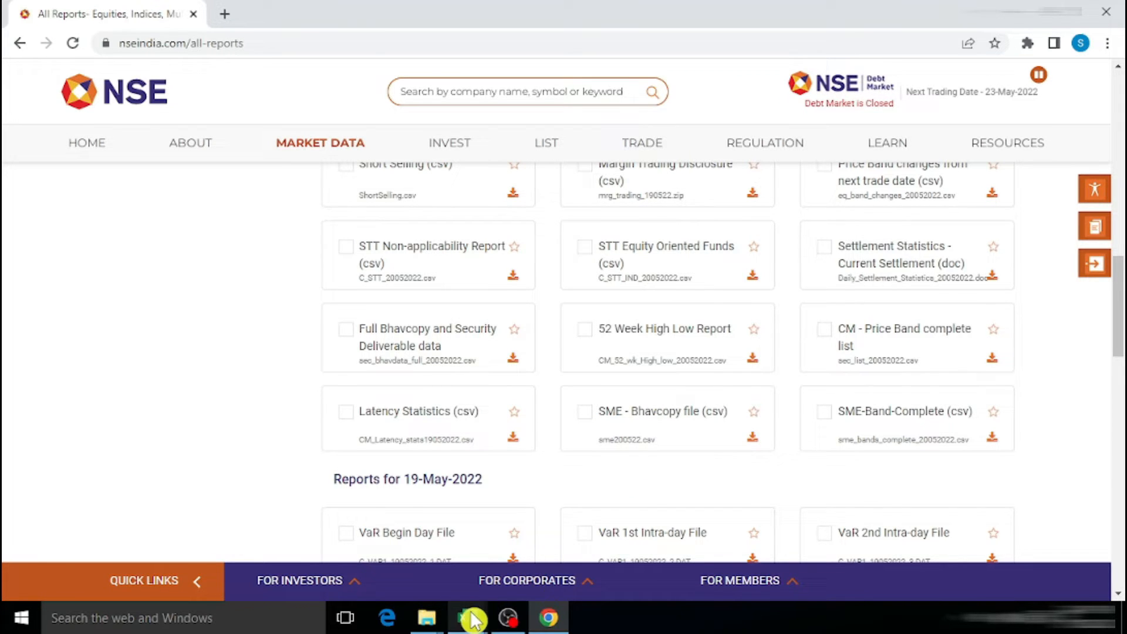
Switch to Excel and paste the copied bhavcopy link into B2 as the Cash Market URL.
{"action": "mouse_move", "coordinate": [468, 621]}
{"action": "left_click", "coordinate": [589, 543]}
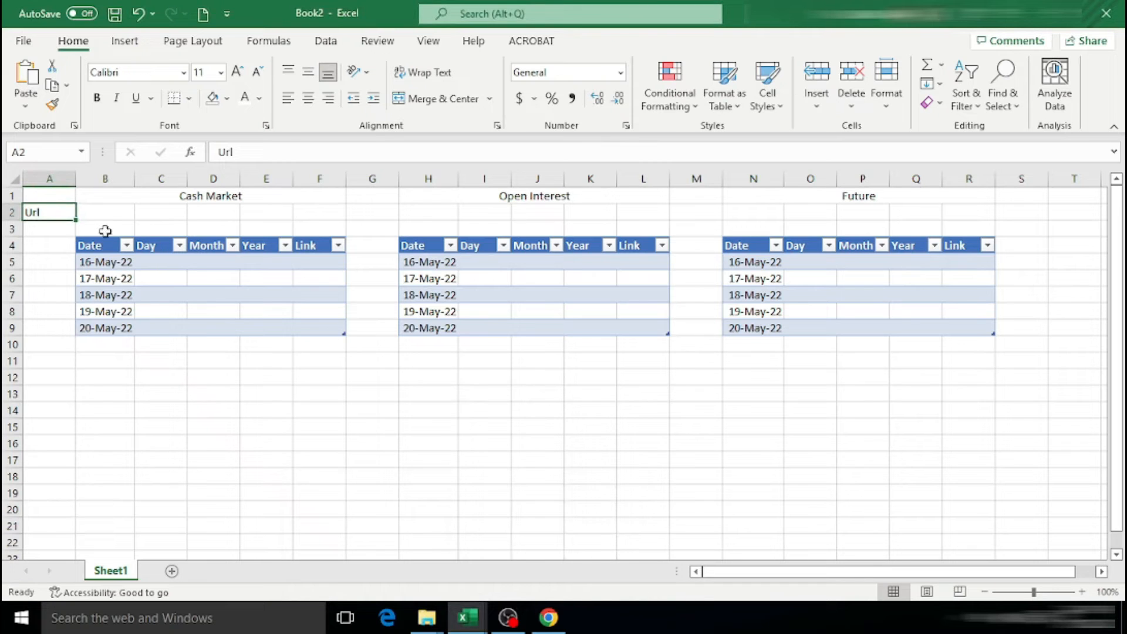
{"action": "left_click", "coordinate": [107, 211]}
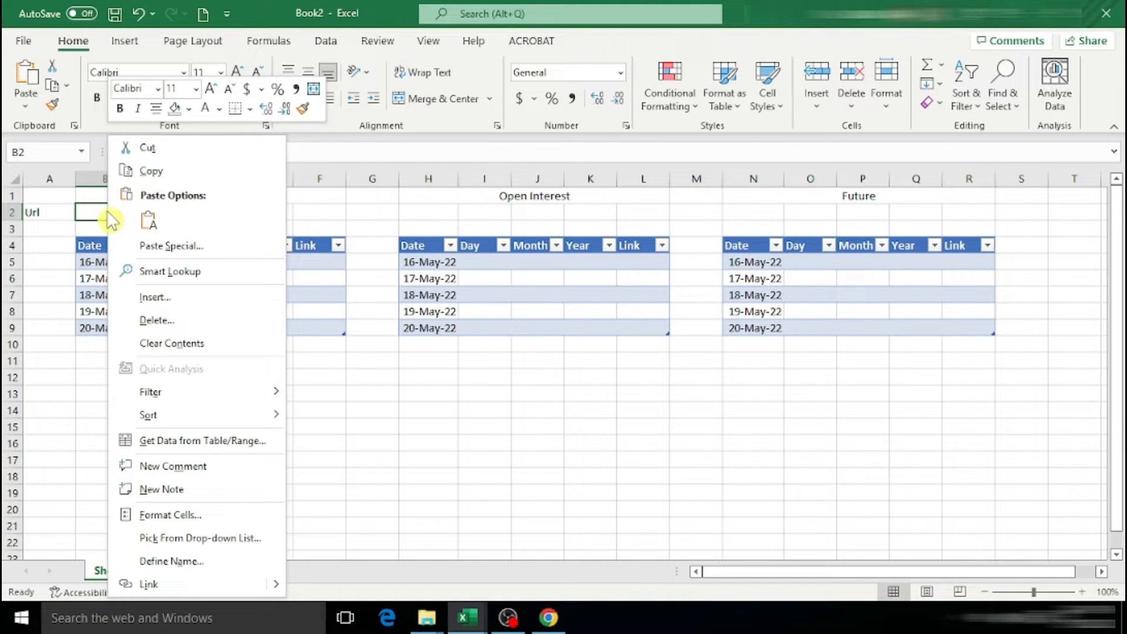
{"action": "left_click", "coordinate": [150, 220]}
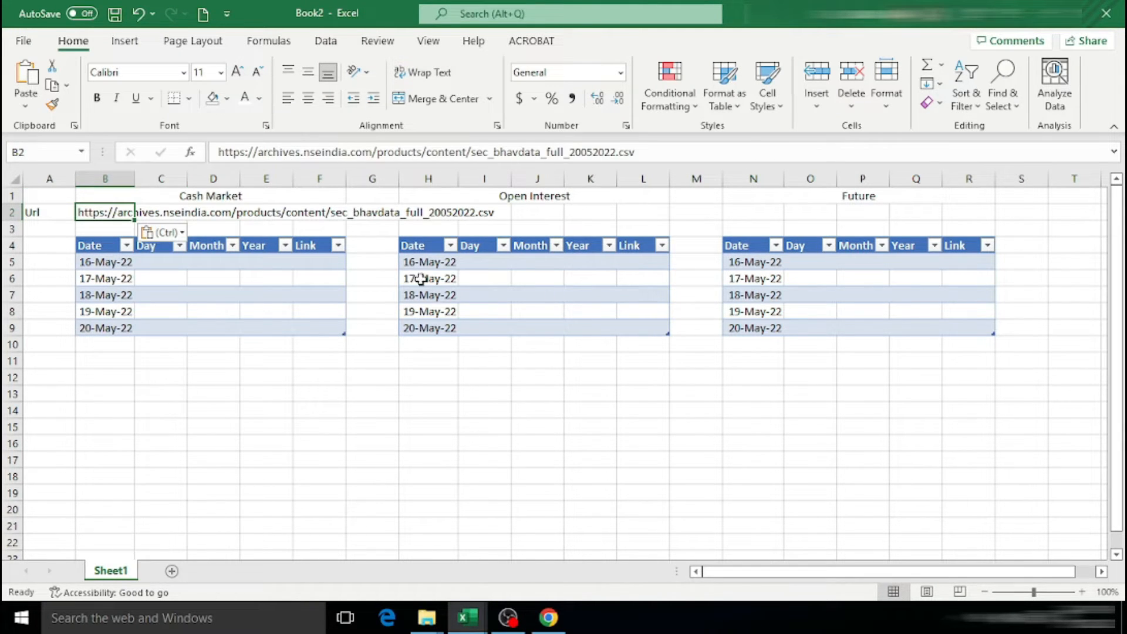
{"action": "left_click", "coordinate": [435, 213]}
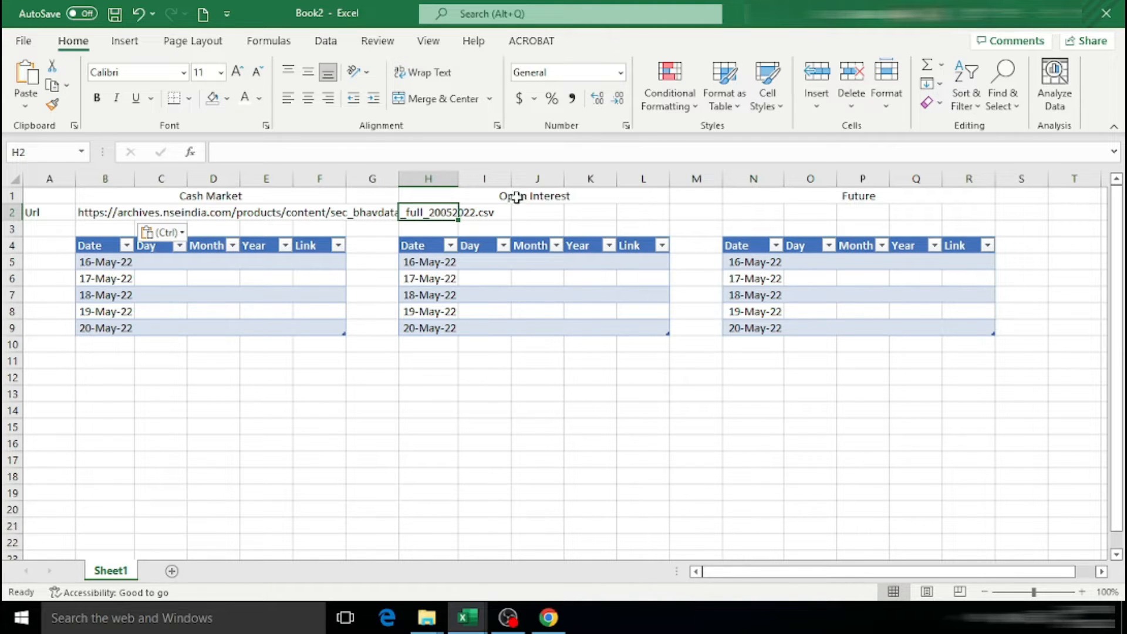
{"action": "left_click", "coordinate": [553, 622]}
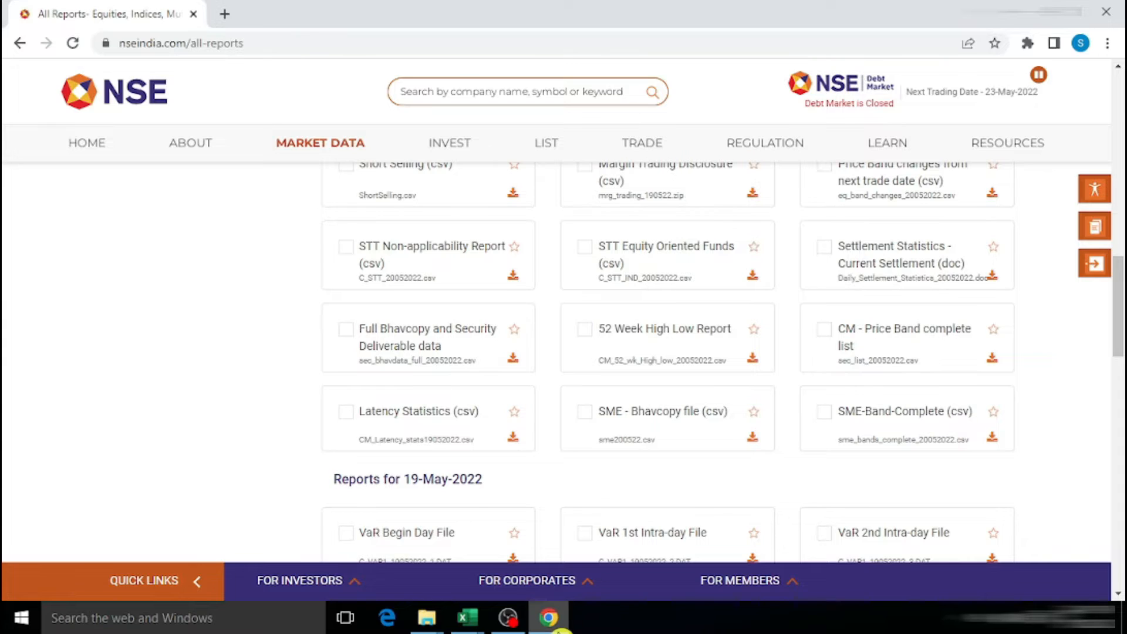
{"action": "left_click", "coordinate": [553, 621]}
{"action": "left_click", "coordinate": [816, 198]}
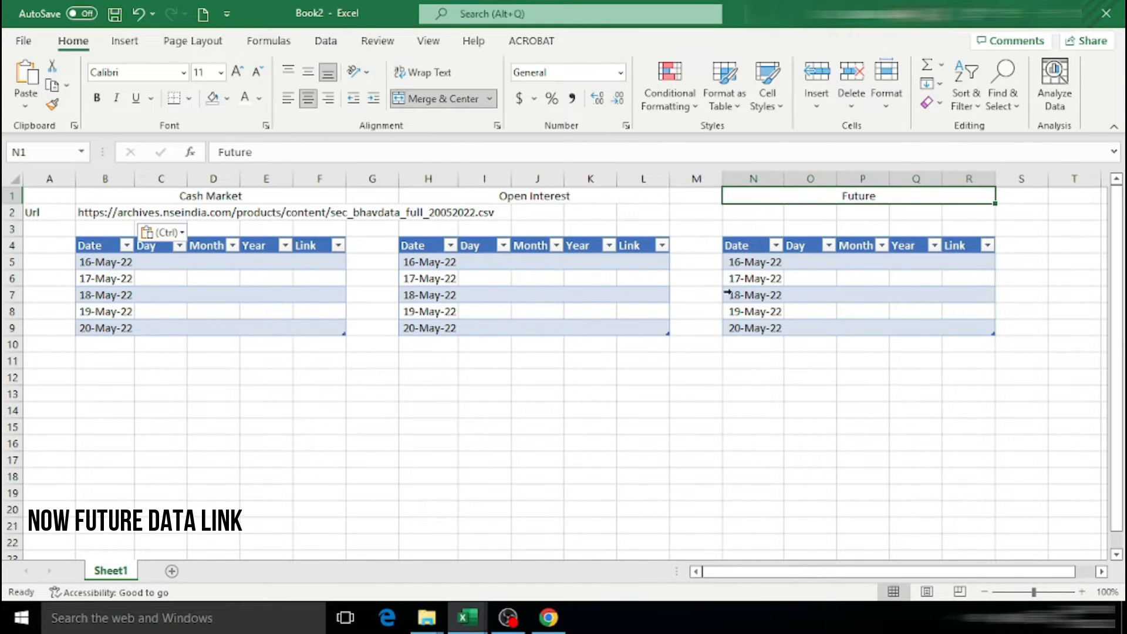
Switch to Chrome, open the Derivatives daily reports and copy the link address of the 20-May-2022 F&O-Bhavcopy file (csv).
{"action": "left_click", "coordinate": [548, 622]}
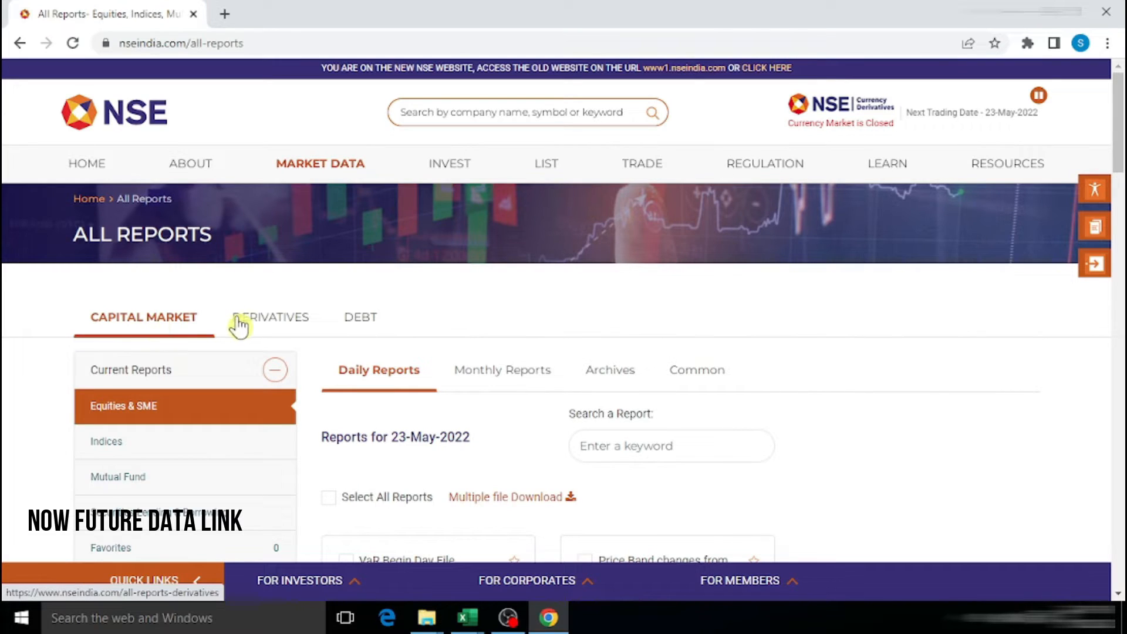
{"action": "left_click", "coordinate": [271, 326]}
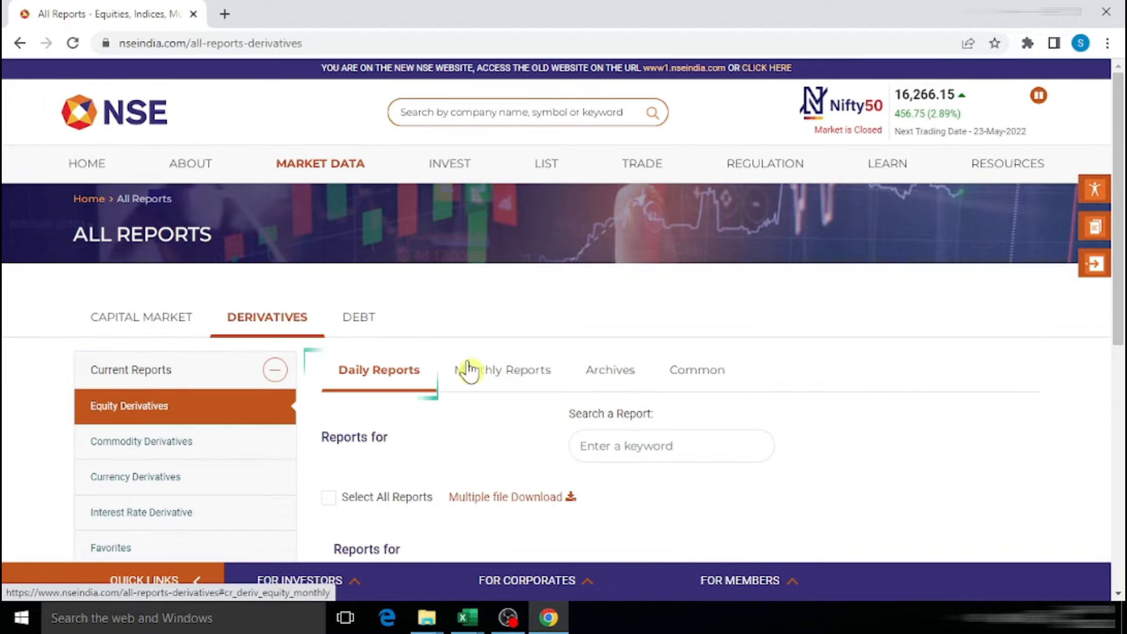
{"action": "scroll", "coordinate": [467, 370], "scroll_direction": "down", "scroll_amount": 3}
{"action": "scroll", "coordinate": [470, 369], "scroll_direction": "down", "scroll_amount": 4}
{"action": "scroll", "coordinate": [472, 368], "scroll_direction": "up", "scroll_amount": 4}
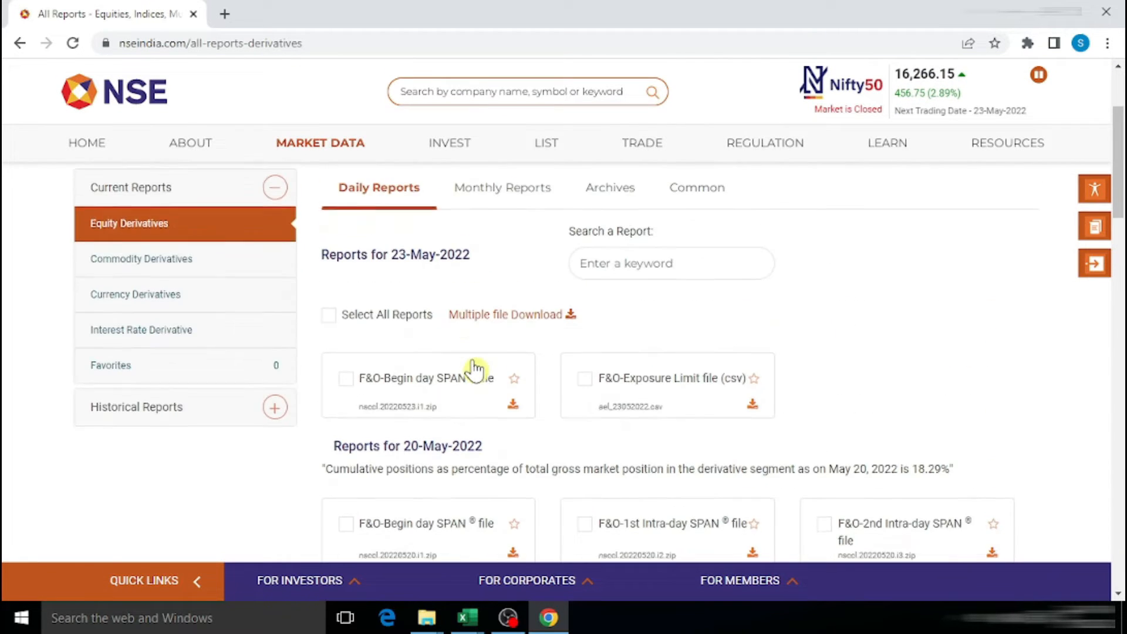
{"action": "scroll", "coordinate": [464, 352], "scroll_direction": "down", "scroll_amount": 7}
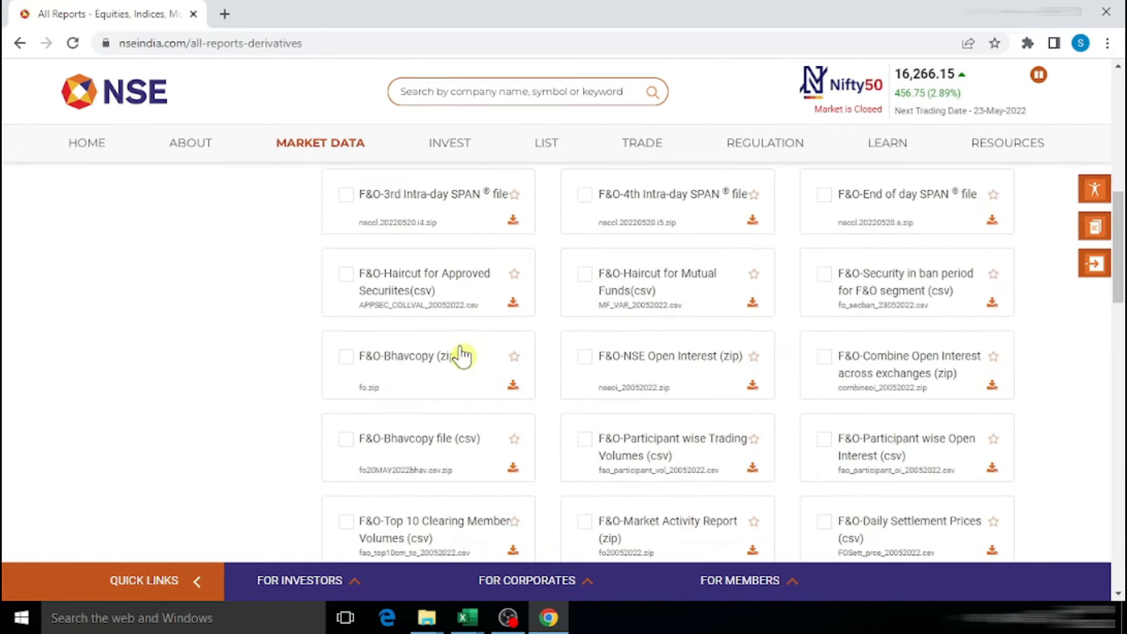
{"action": "scroll", "coordinate": [463, 352], "scroll_direction": "down", "scroll_amount": 1}
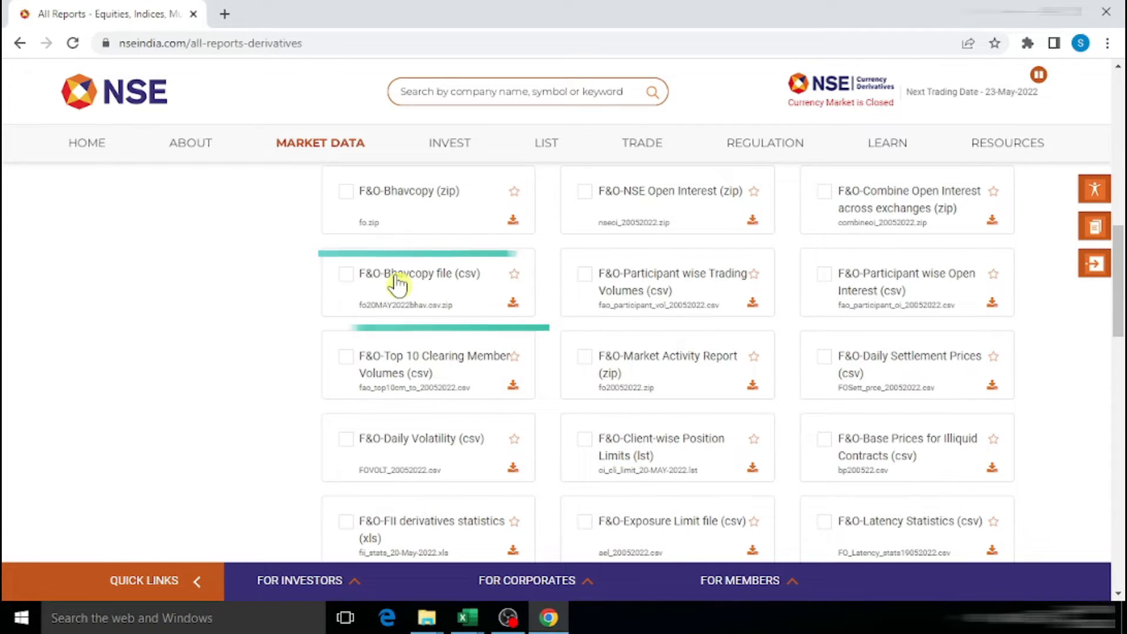
{"action": "right_click", "coordinate": [514, 302]}
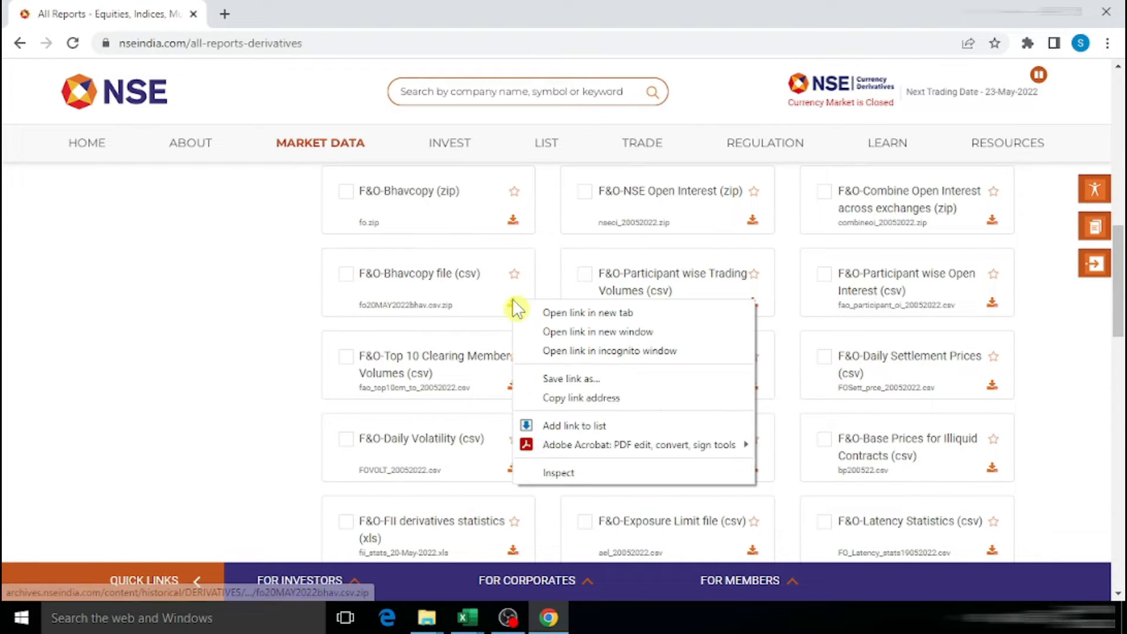
{"action": "left_click", "coordinate": [574, 399]}
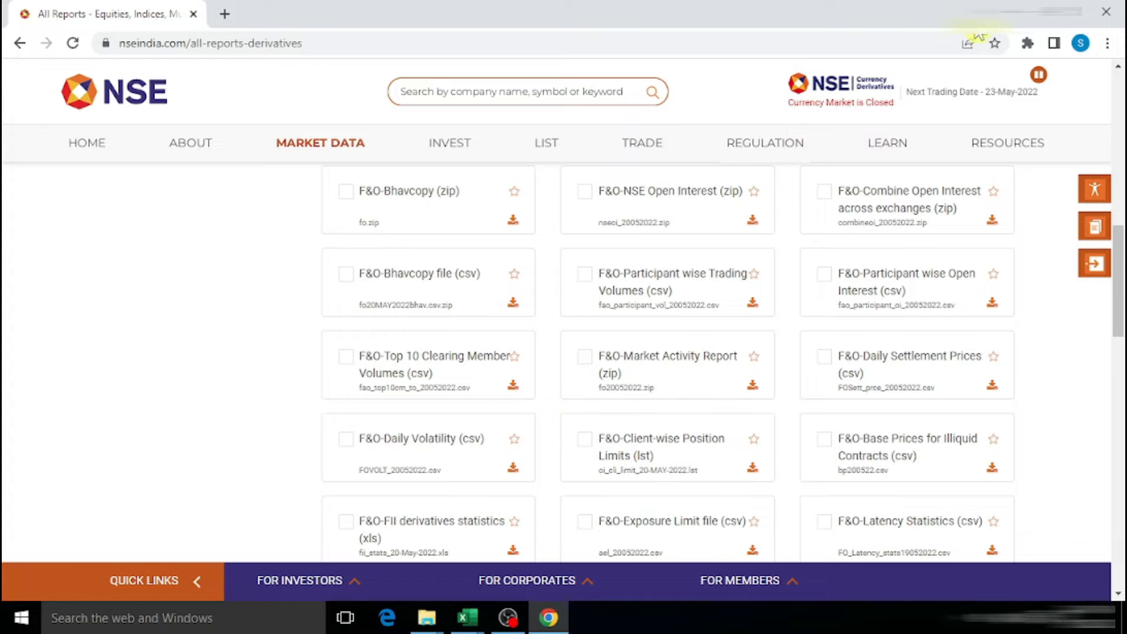
Switch to Excel and paste the copied F&O bhavcopy link into N2 as the Future URL.
{"action": "key", "text": "alt+Tab"}
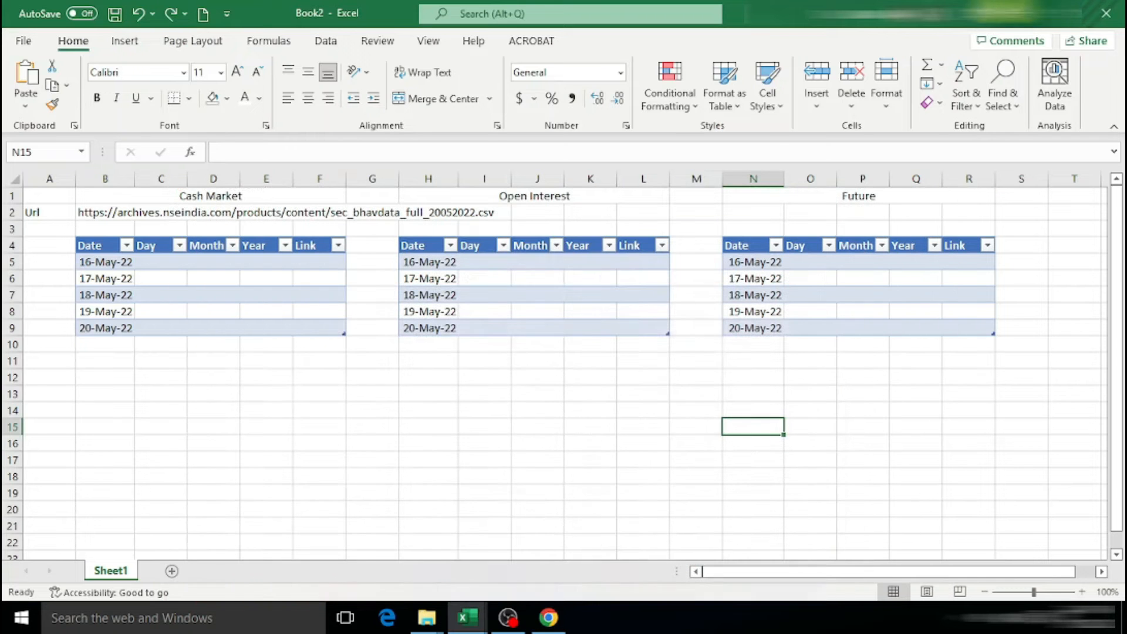
{"action": "left_click", "coordinate": [736, 213]}
{"action": "right_click", "coordinate": [738, 213]}
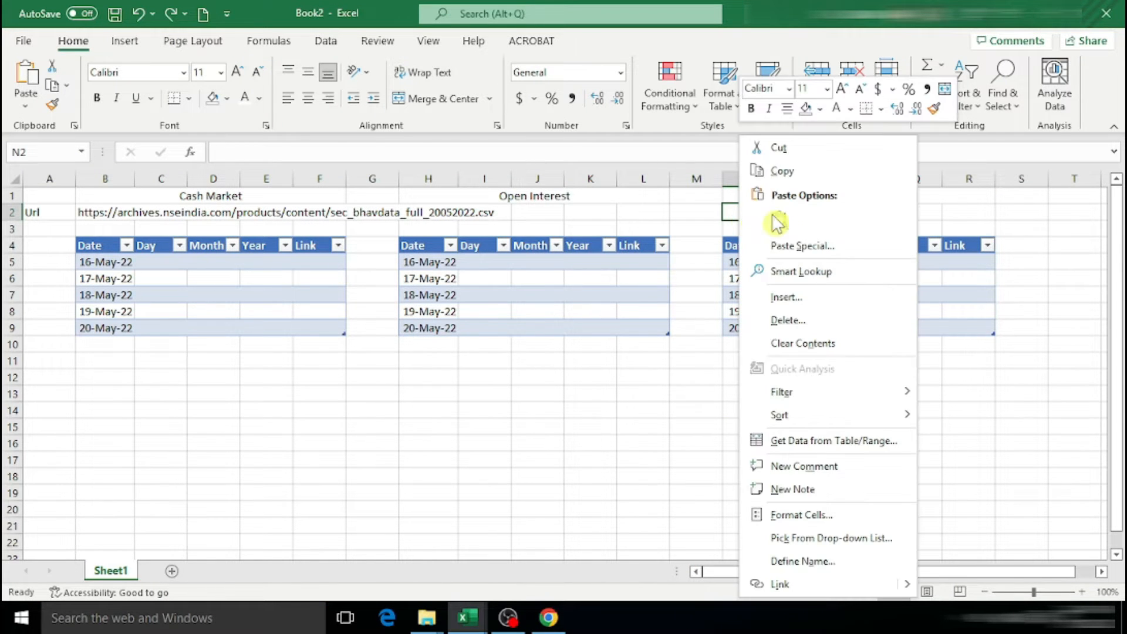
{"action": "left_click", "coordinate": [772, 221]}
{"action": "left_click", "coordinate": [755, 413]}
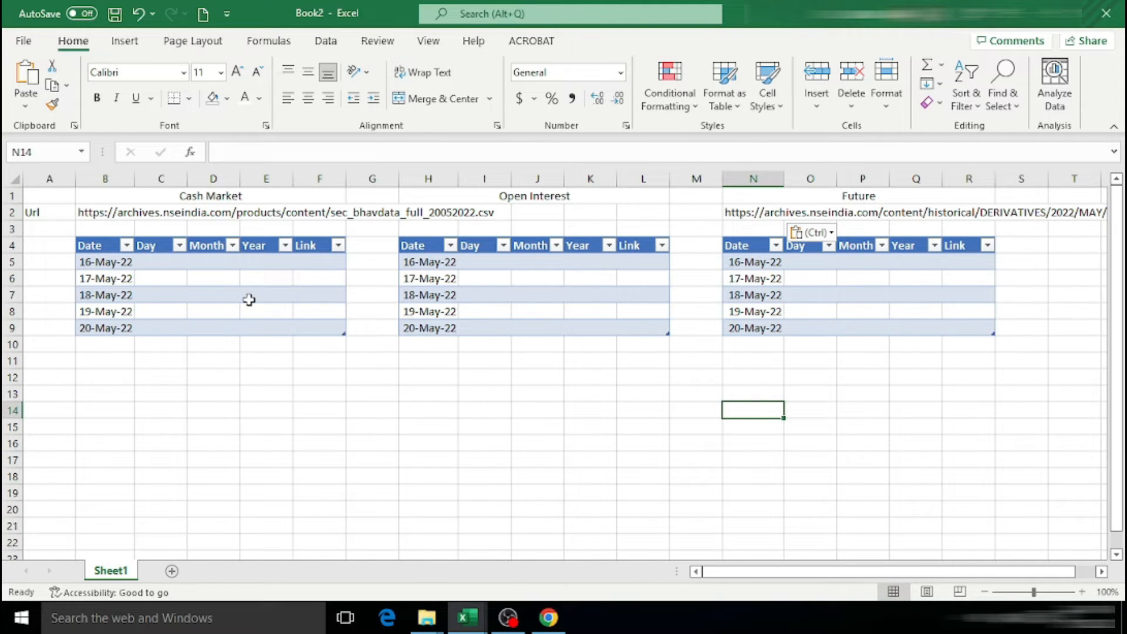
Switch to Chrome, open the old NSE website and go to its Equity Derivatives product page.
{"action": "left_click", "coordinate": [152, 262]}
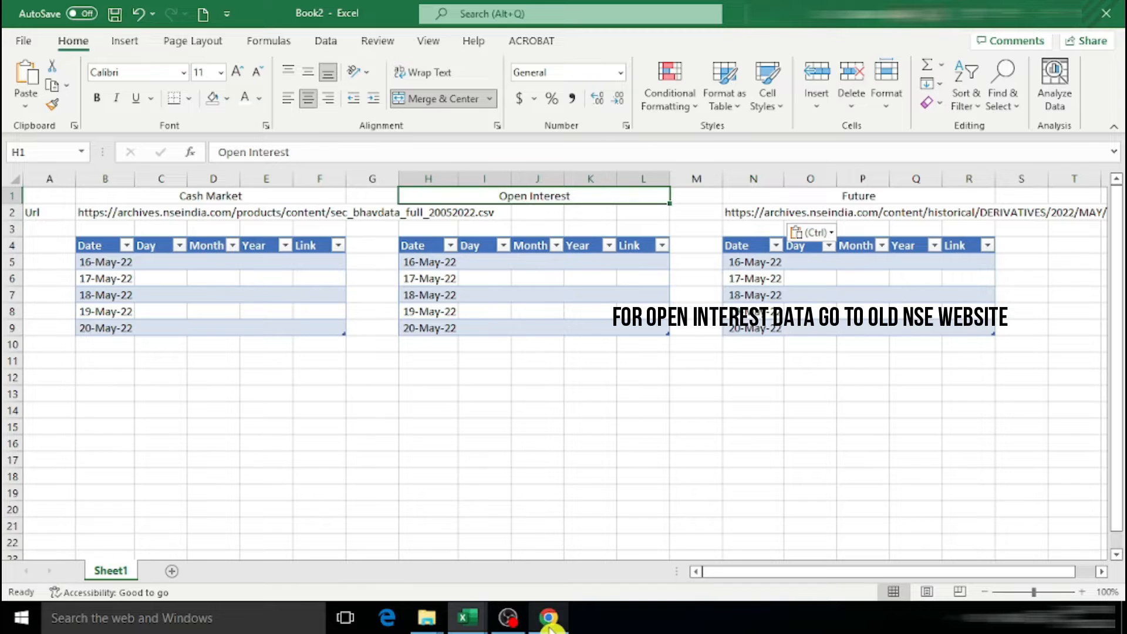
{"action": "left_click", "coordinate": [549, 619]}
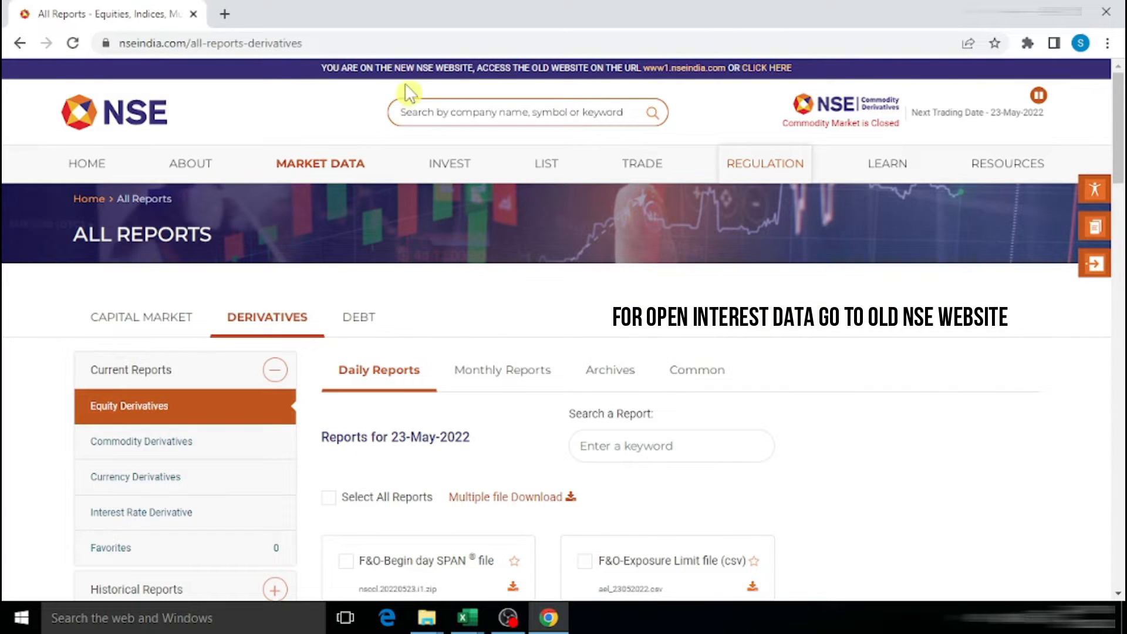
{"action": "left_click", "coordinate": [754, 71]}
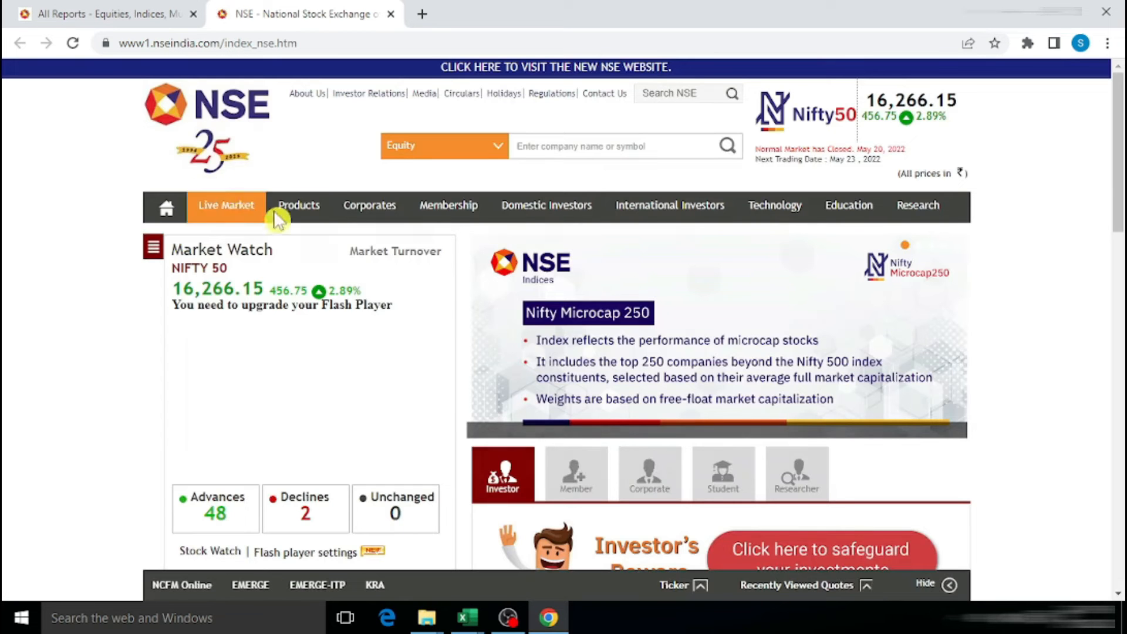
{"action": "mouse_move", "coordinate": [298, 215]}
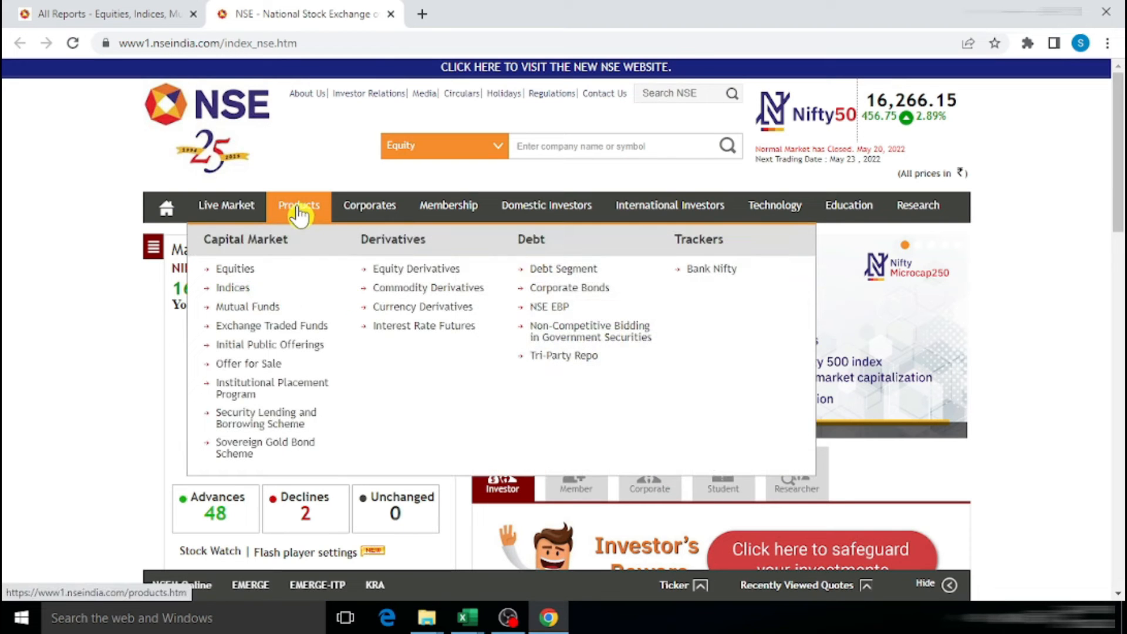
{"action": "left_click", "coordinate": [432, 276]}
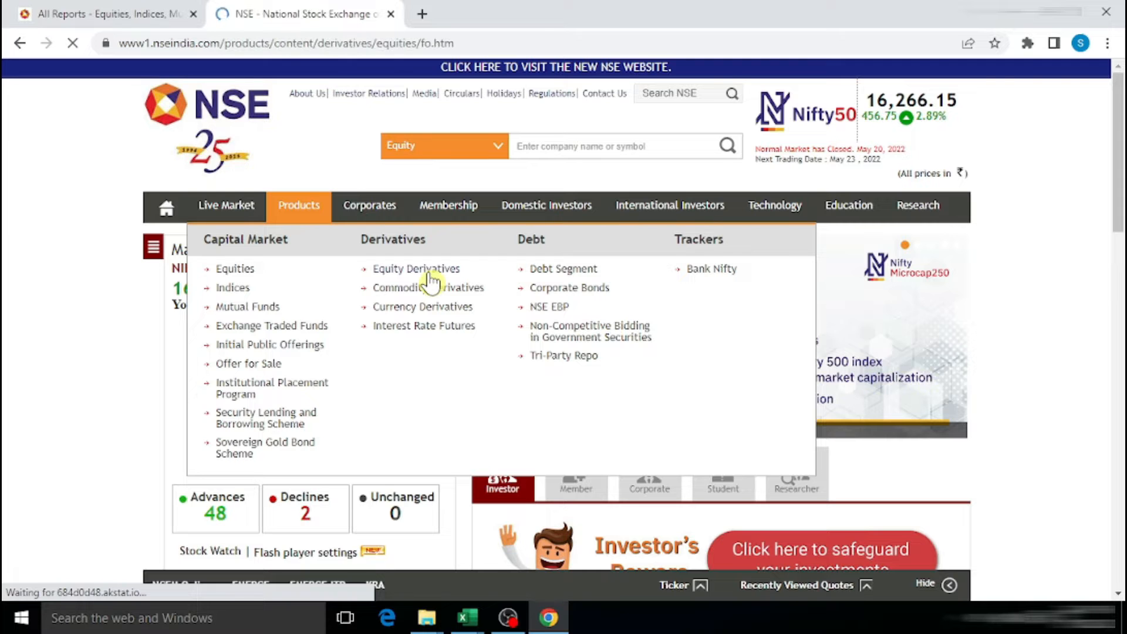
Expand the Historical Data section and open the search page for Archives of Daily Reports.
{"action": "scroll", "coordinate": [446, 302], "scroll_direction": "down", "scroll_amount": 5}
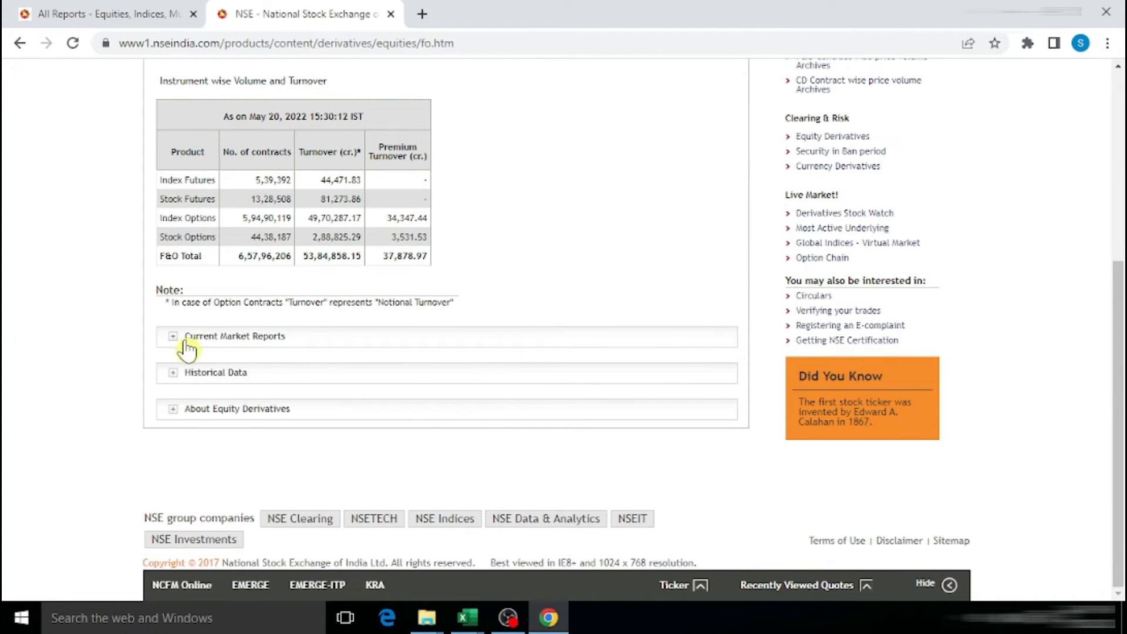
{"action": "left_click", "coordinate": [175, 377]}
{"action": "scroll", "coordinate": [258, 394], "scroll_direction": "down", "scroll_amount": 4}
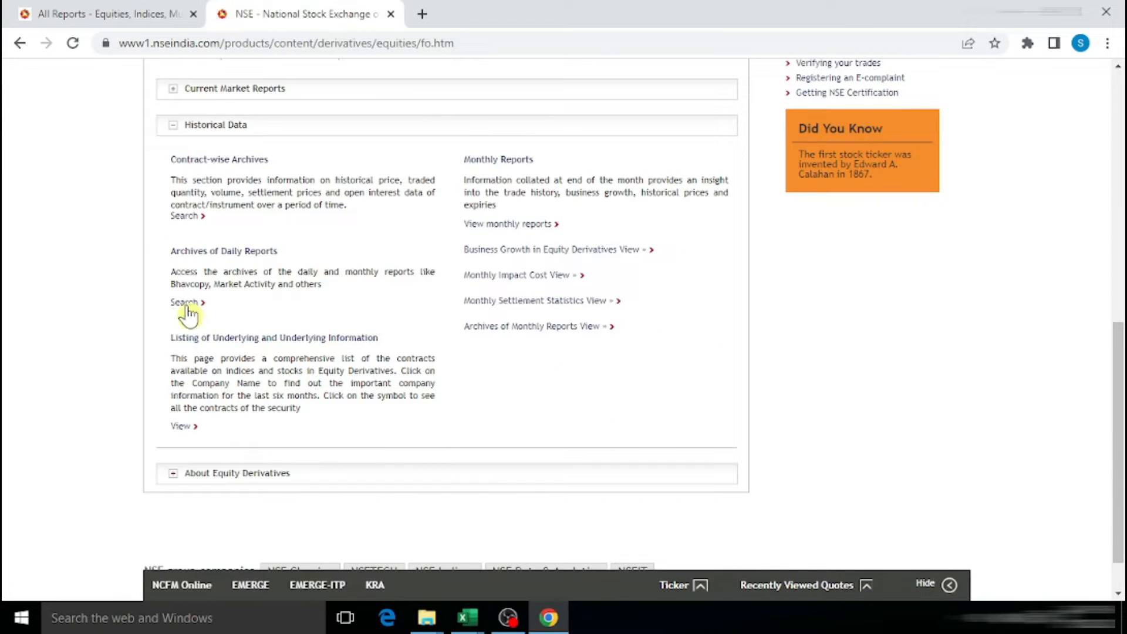
{"action": "left_click", "coordinate": [186, 303]}
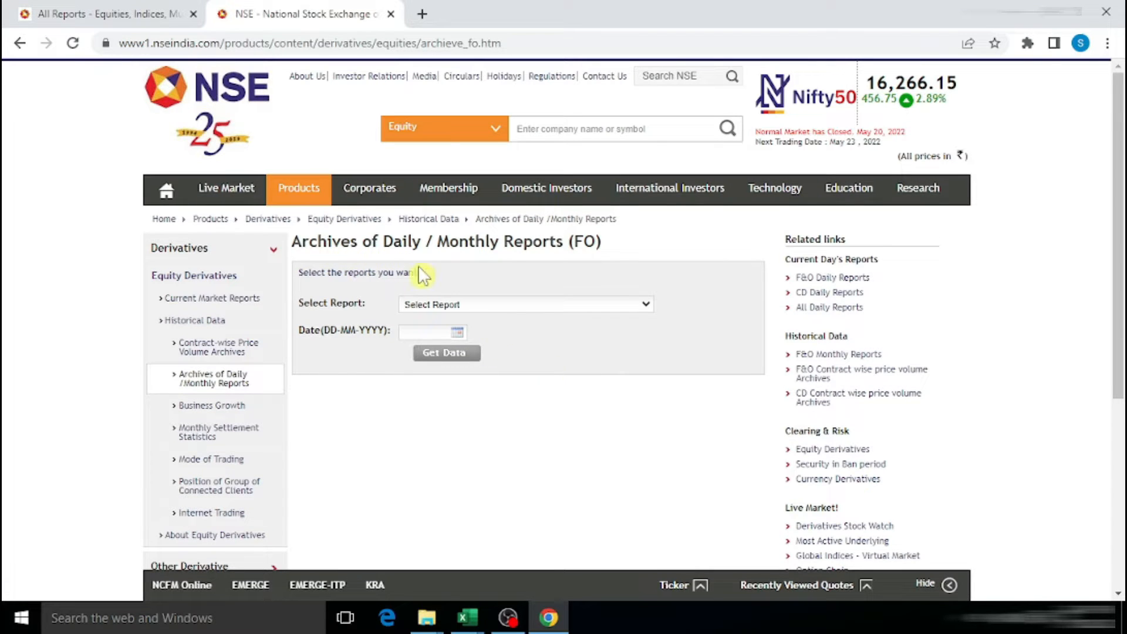
Select the NSE Open Interest report and set its date to 16-05-2022.
{"action": "left_click", "coordinate": [541, 303]}
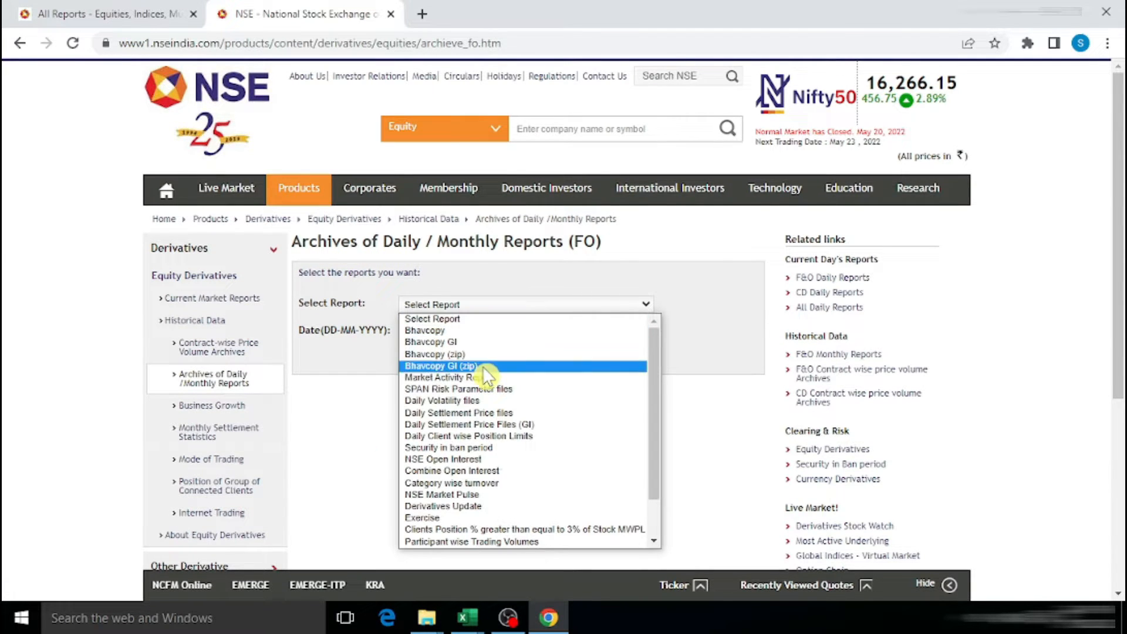
{"action": "left_click", "coordinate": [473, 461]}
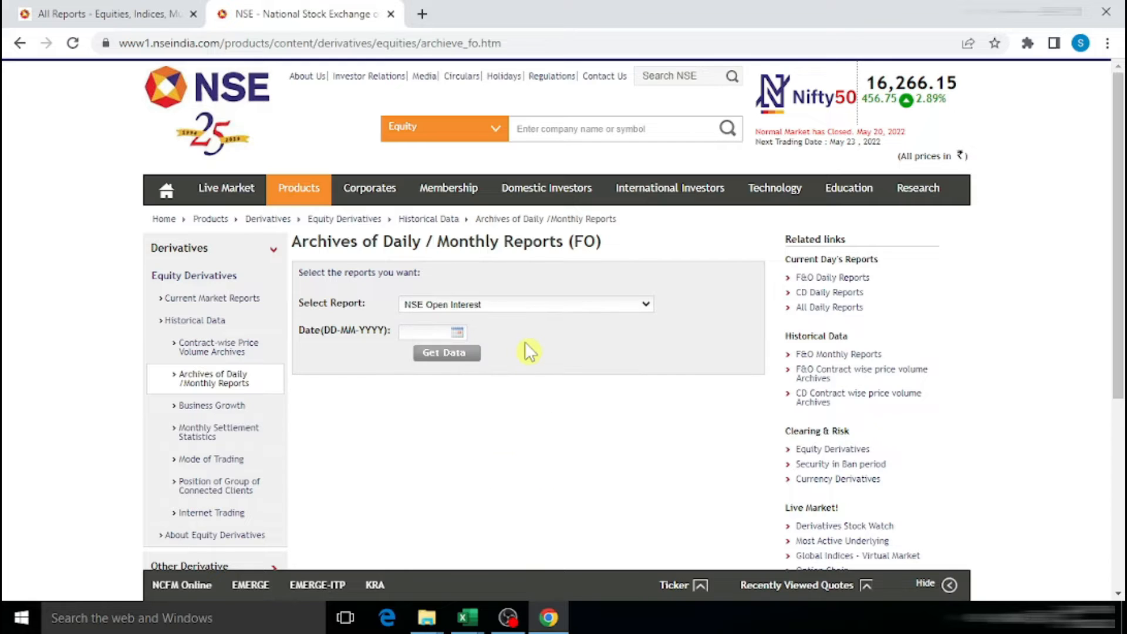
{"action": "left_click", "coordinate": [456, 333]}
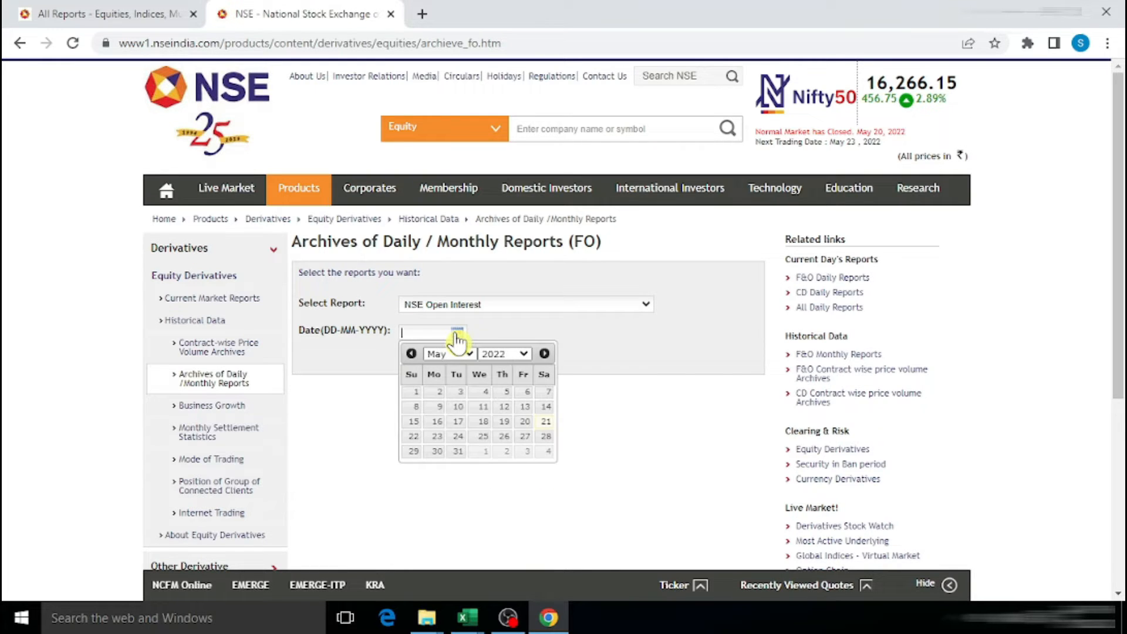
{"action": "left_click", "coordinate": [437, 422]}
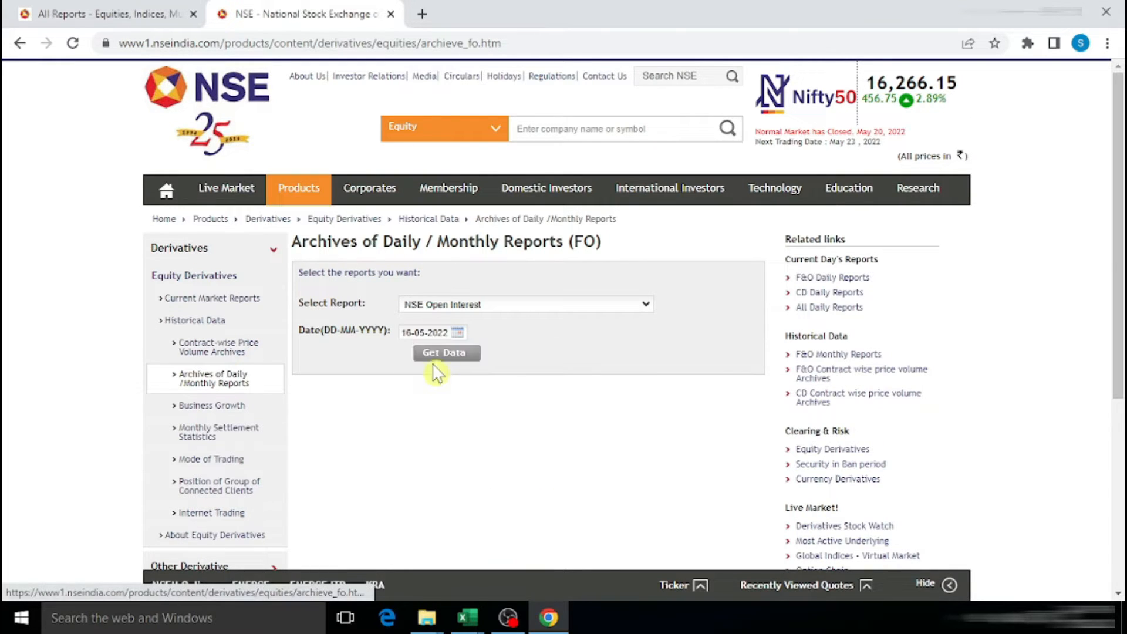
Fetch the open interest file for 16-05-2022 and copy the link address of nseoi_16052022.zip.
{"action": "left_click", "coordinate": [444, 360]}
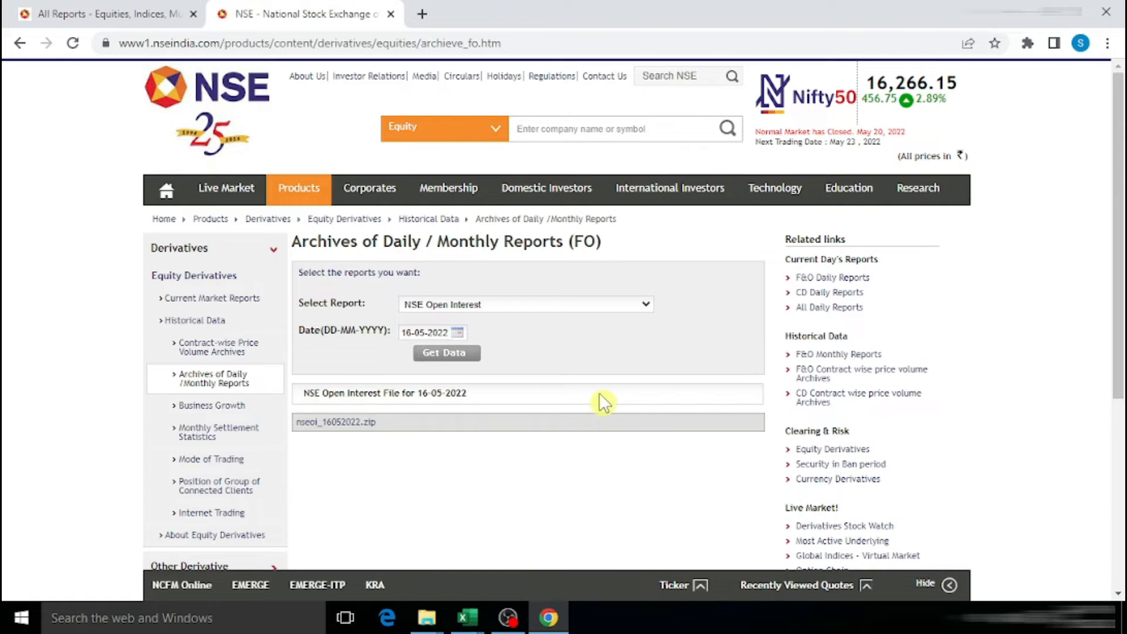
{"action": "scroll", "coordinate": [604, 403], "scroll_direction": "down", "scroll_amount": 3}
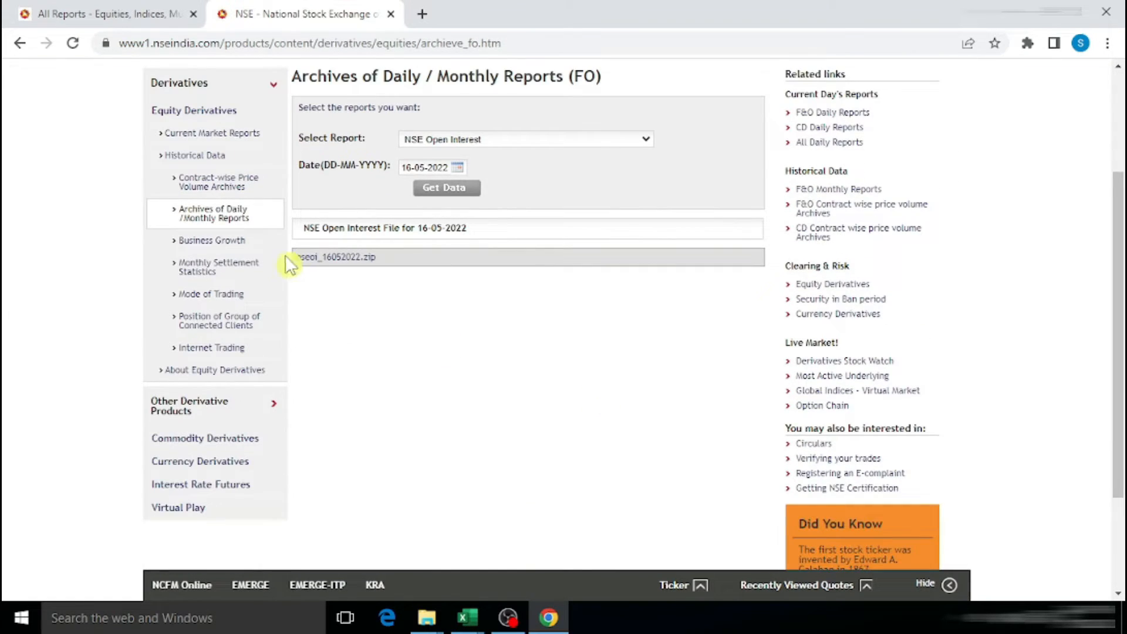
{"action": "right_click", "coordinate": [327, 258]}
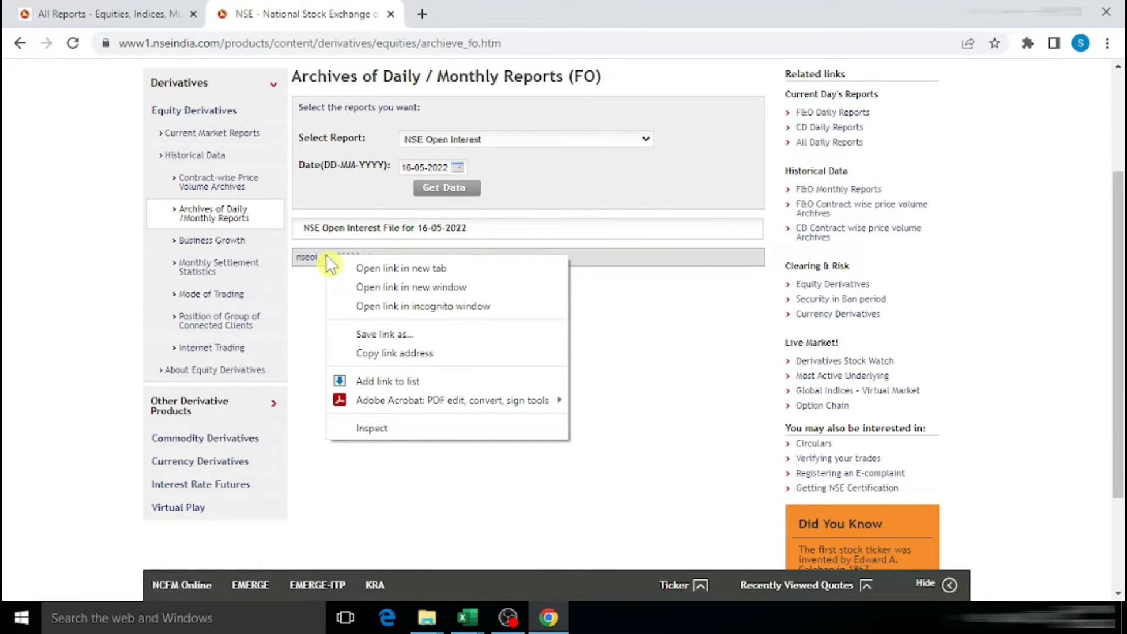
{"action": "left_click", "coordinate": [390, 357]}
Switch to Excel and paste the copied open interest link into H2 as the Open Interest URL.
{"action": "mouse_move", "coordinate": [485, 628]}
{"action": "left_click", "coordinate": [598, 549]}
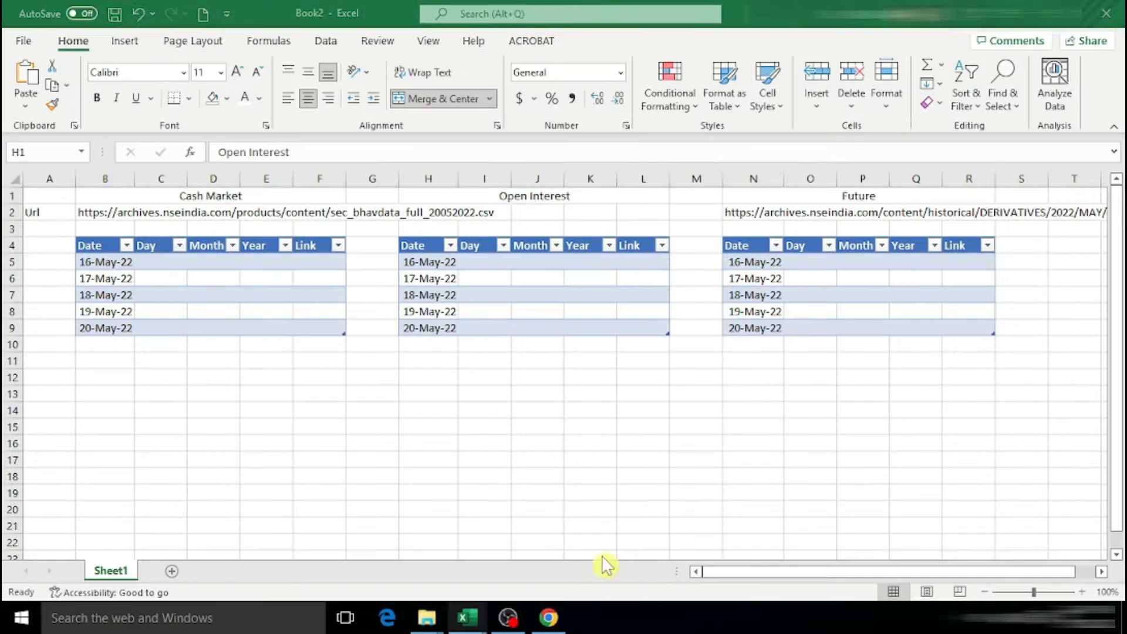
{"action": "left_click", "coordinate": [418, 217]}
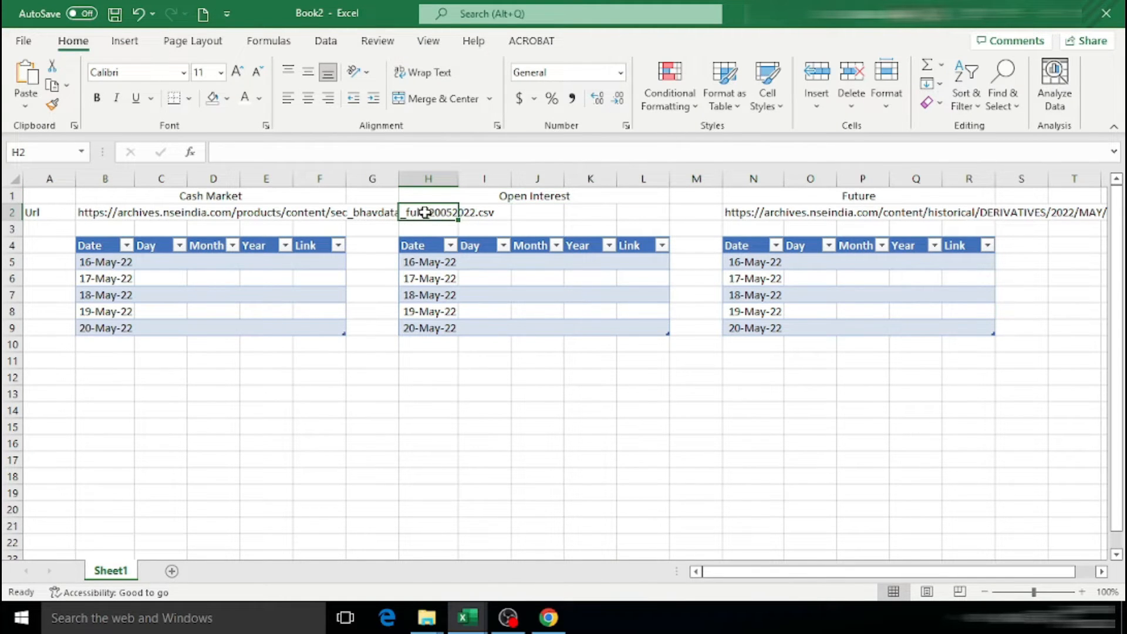
{"action": "right_click", "coordinate": [428, 211]}
{"action": "left_click", "coordinate": [466, 223]}
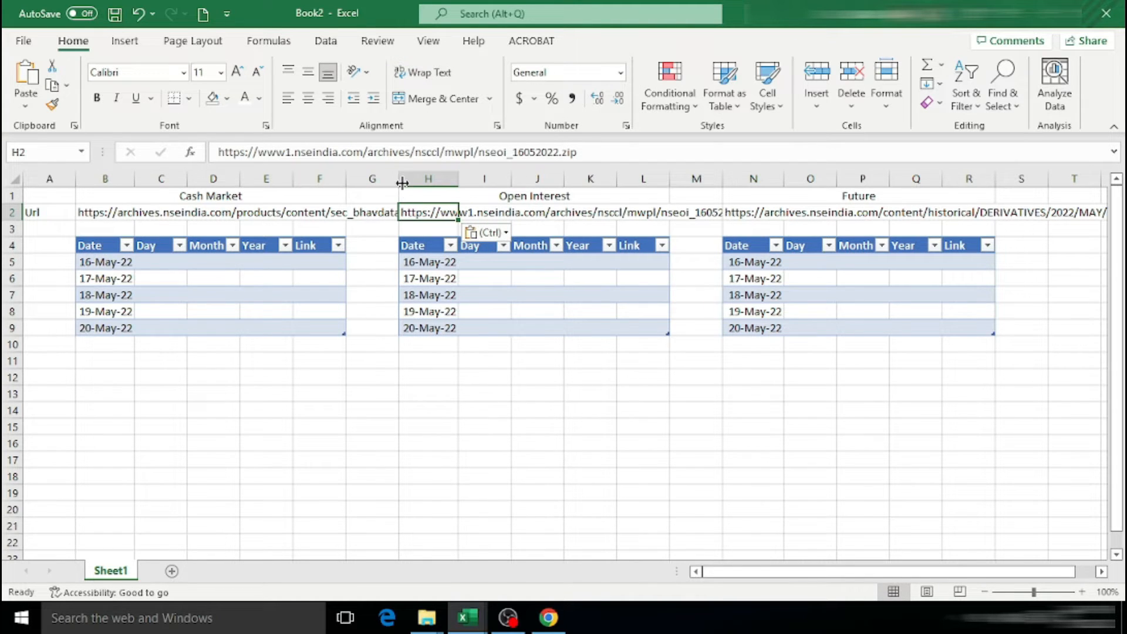
Widen the spacer columns G and M so the URLs in row 2 have room to display.
{"action": "left_click_drag", "start_coordinate": [402, 184], "coordinate": [527, 179]}
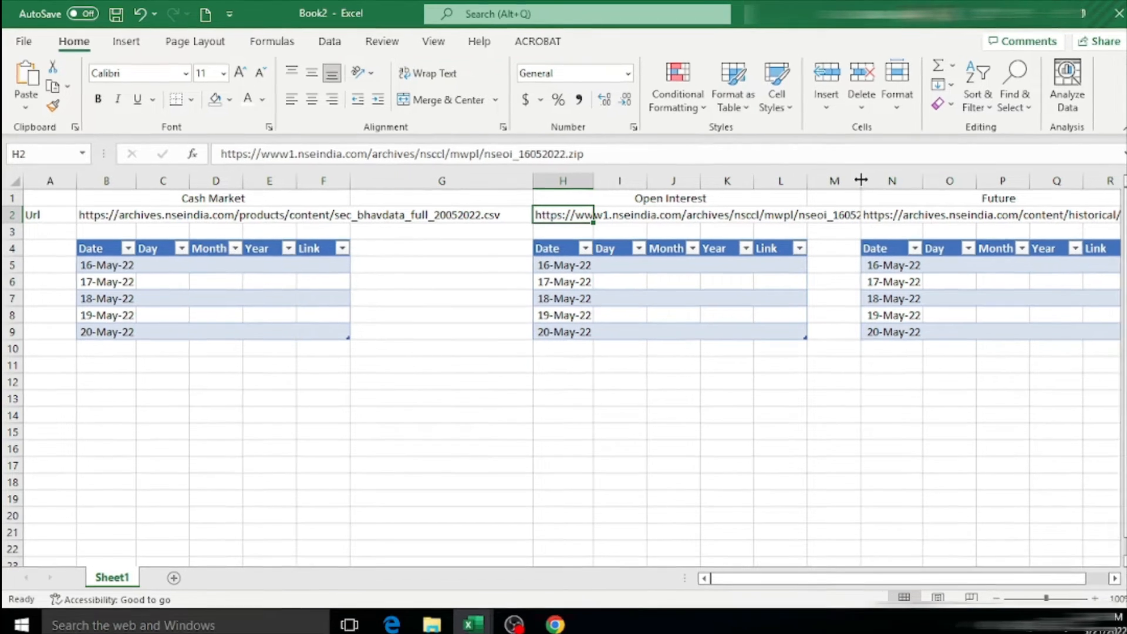
{"action": "left_click_drag", "start_coordinate": [851, 179], "coordinate": [952, 178]}
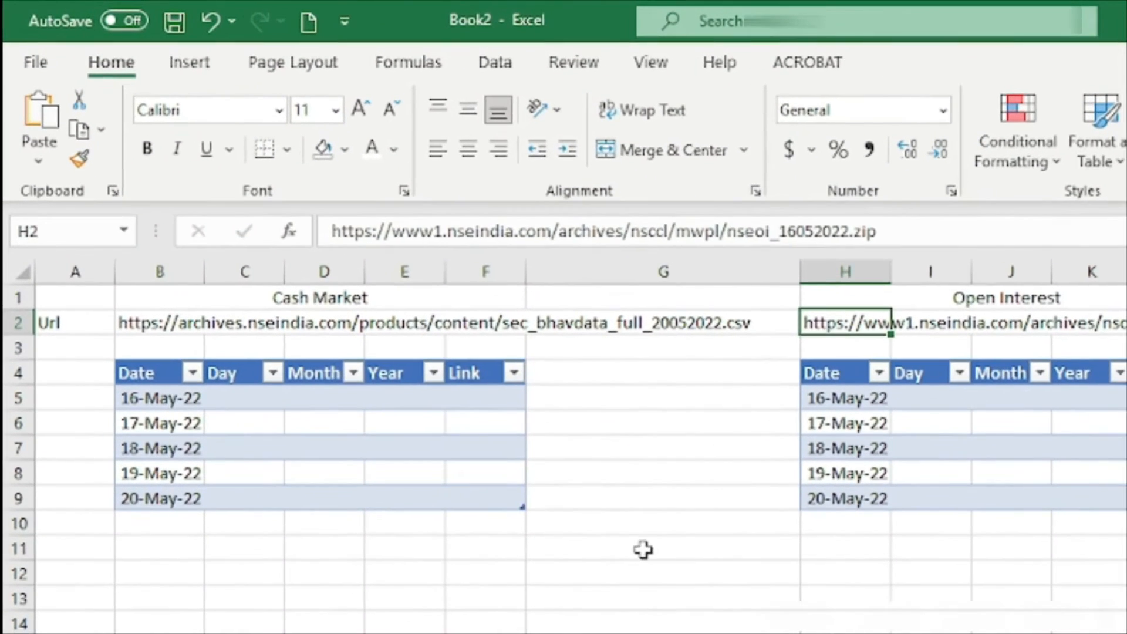
{"action": "left_click", "coordinate": [587, 499]}
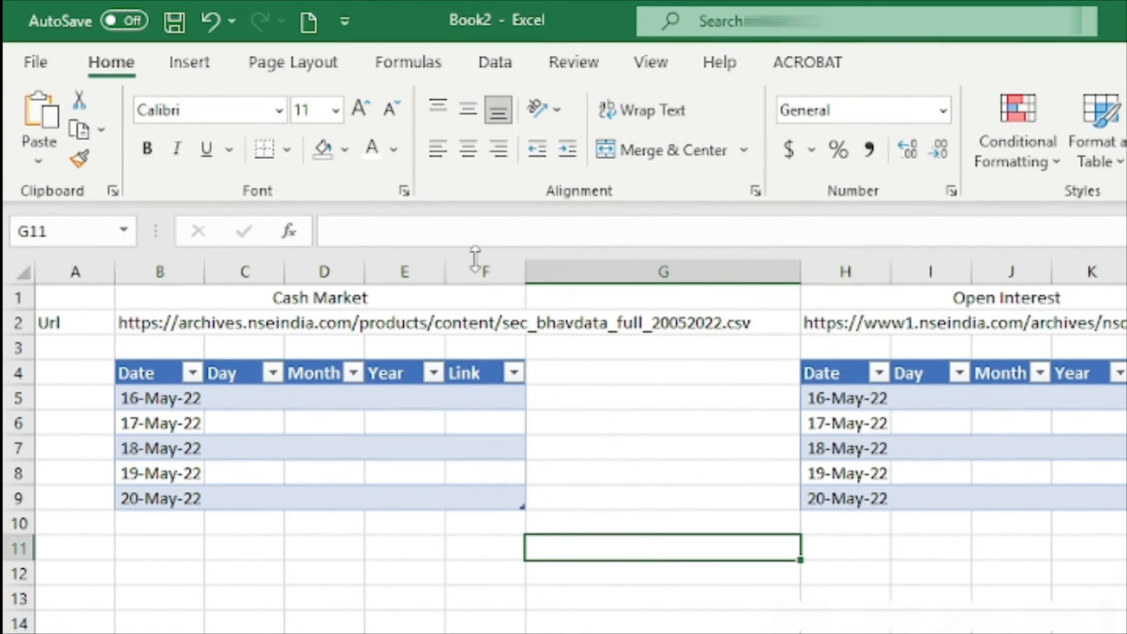
{"action": "left_click", "coordinate": [251, 405]}
{"action": "type", "text": "=text"}
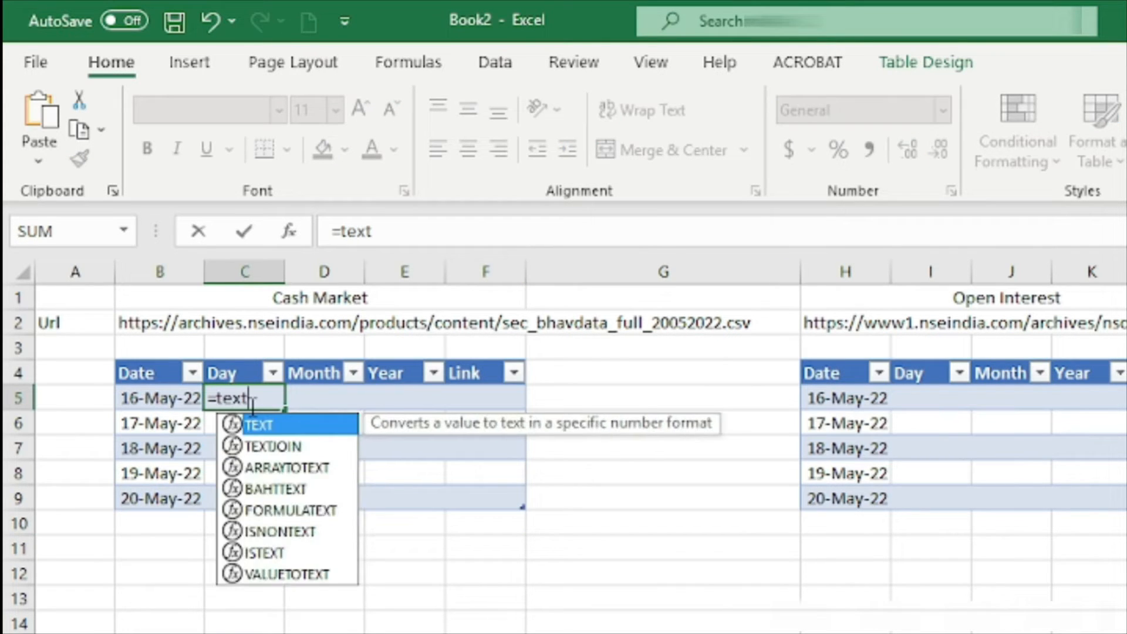
{"action": "key", "text": "Tab"}
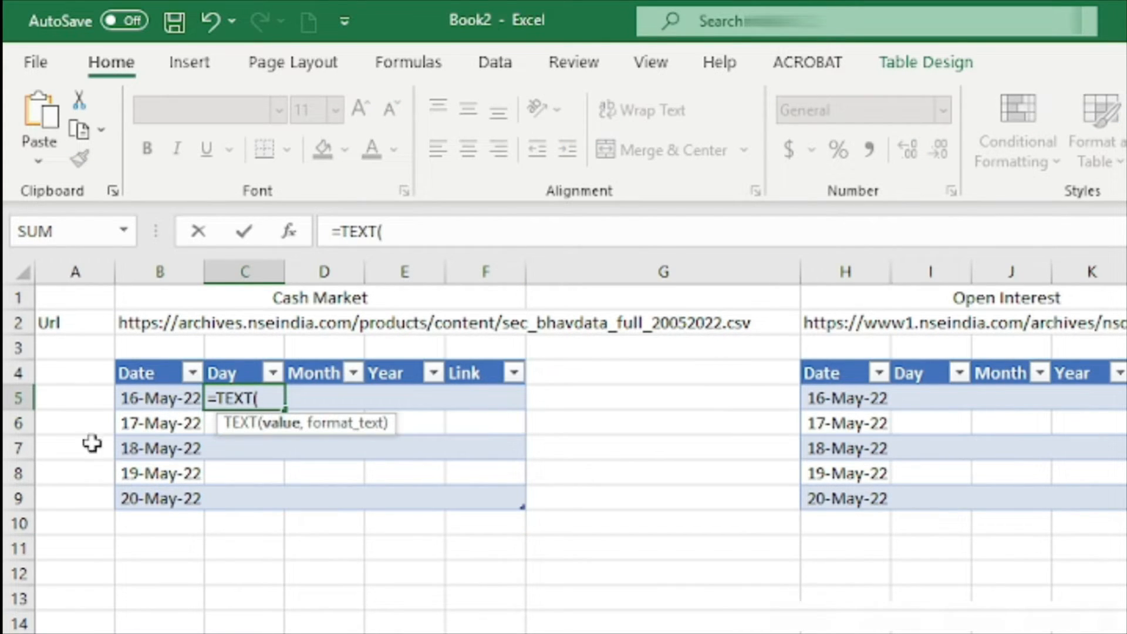
{"action": "left_click", "coordinate": [156, 408]}
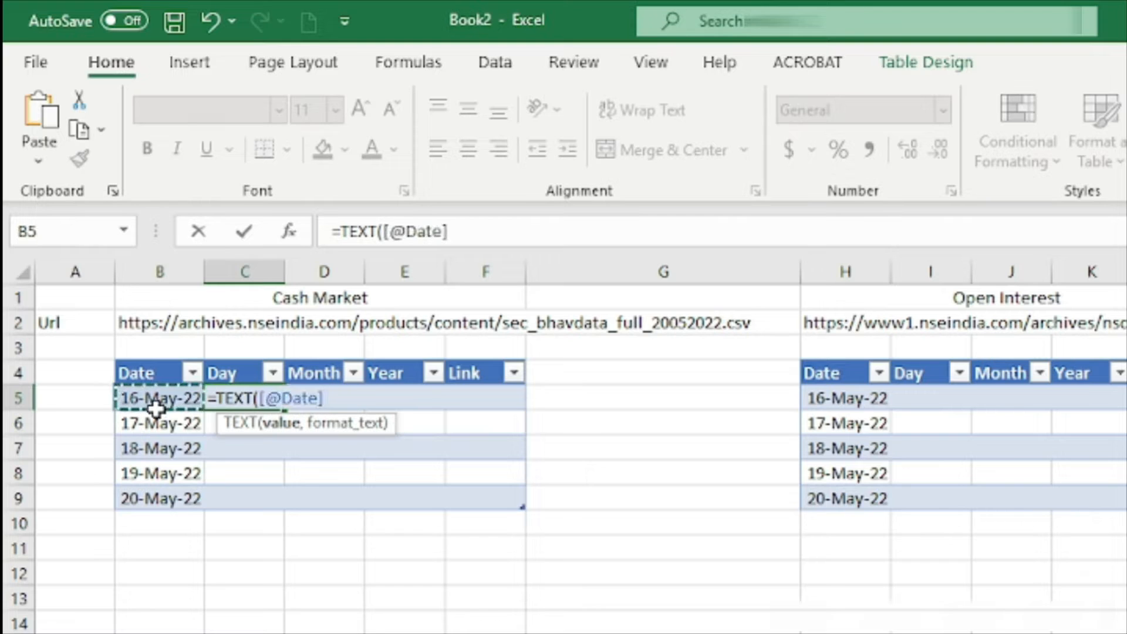
{"action": "type", "text": ",\"DD"}
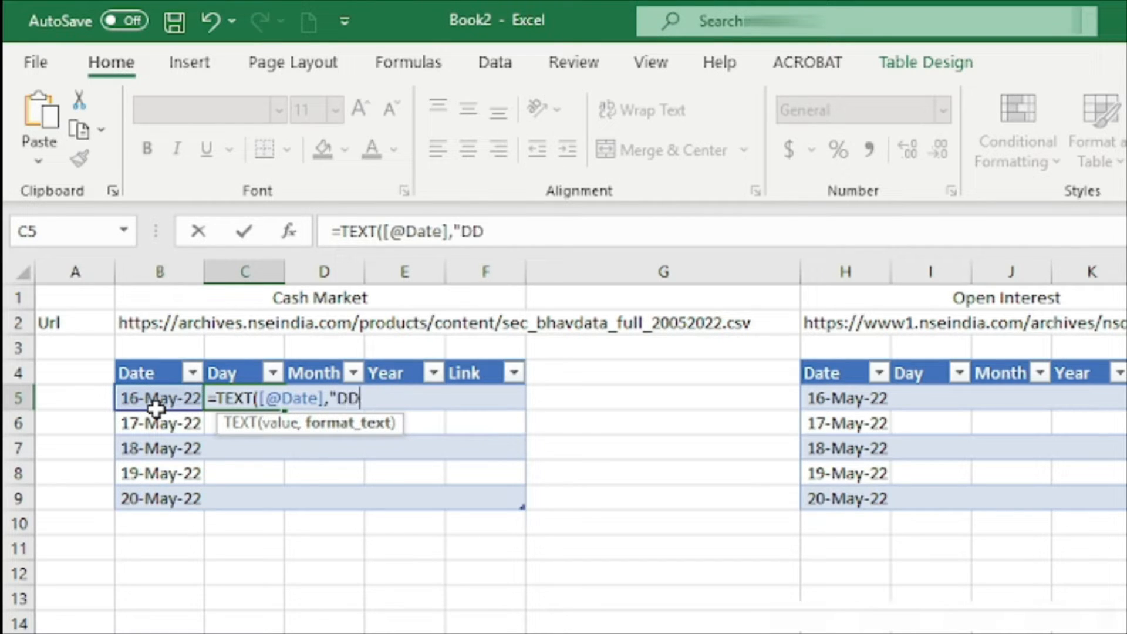
{"action": "type", "text": "\")"}
{"action": "key", "text": "Return"}
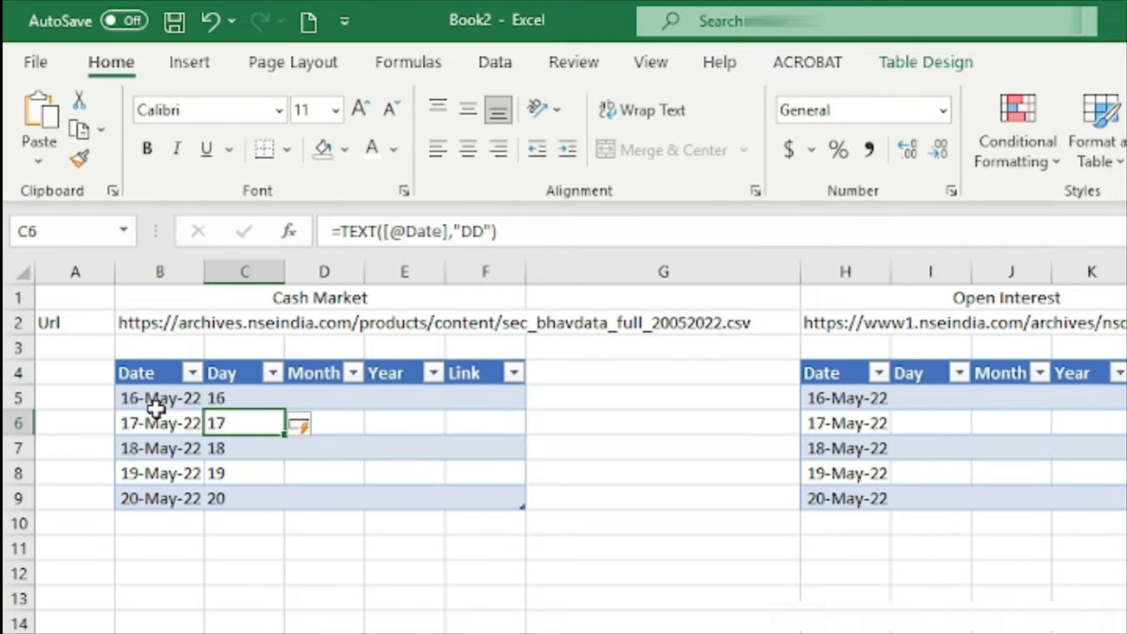
{"action": "left_click", "coordinate": [321, 394]}
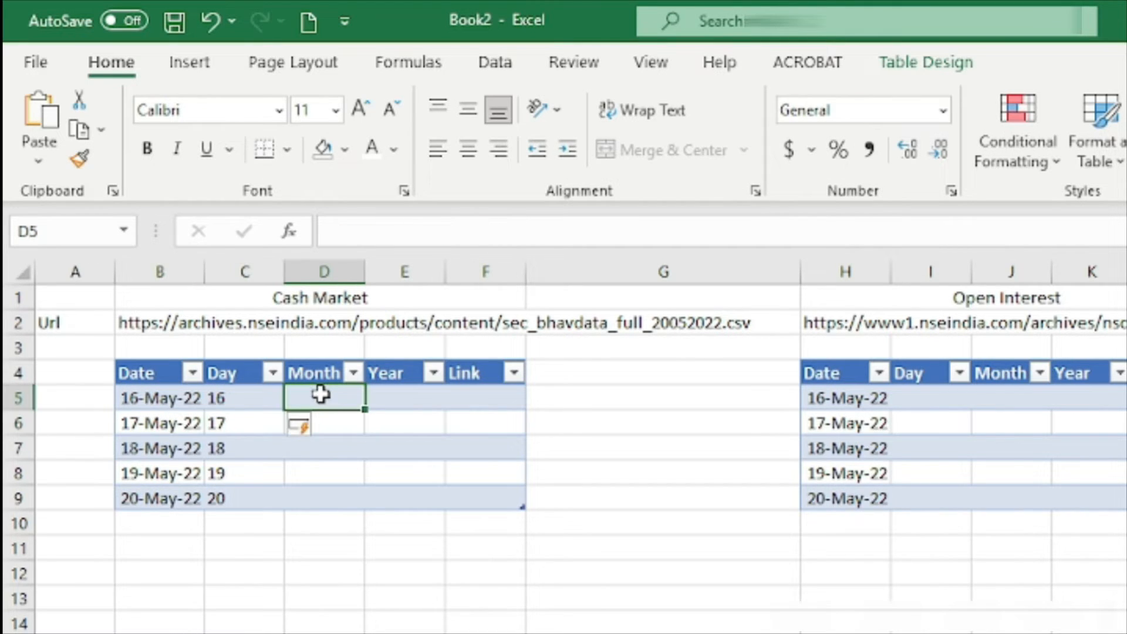
{"action": "type", "text": "=text"}
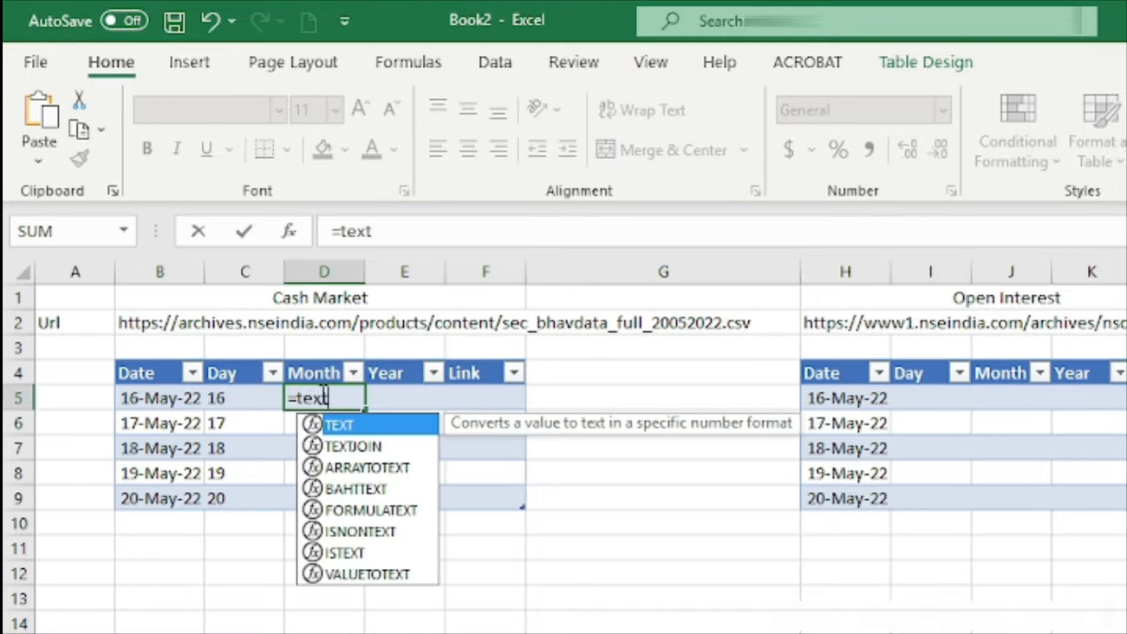
{"action": "key", "text": "Tab"}
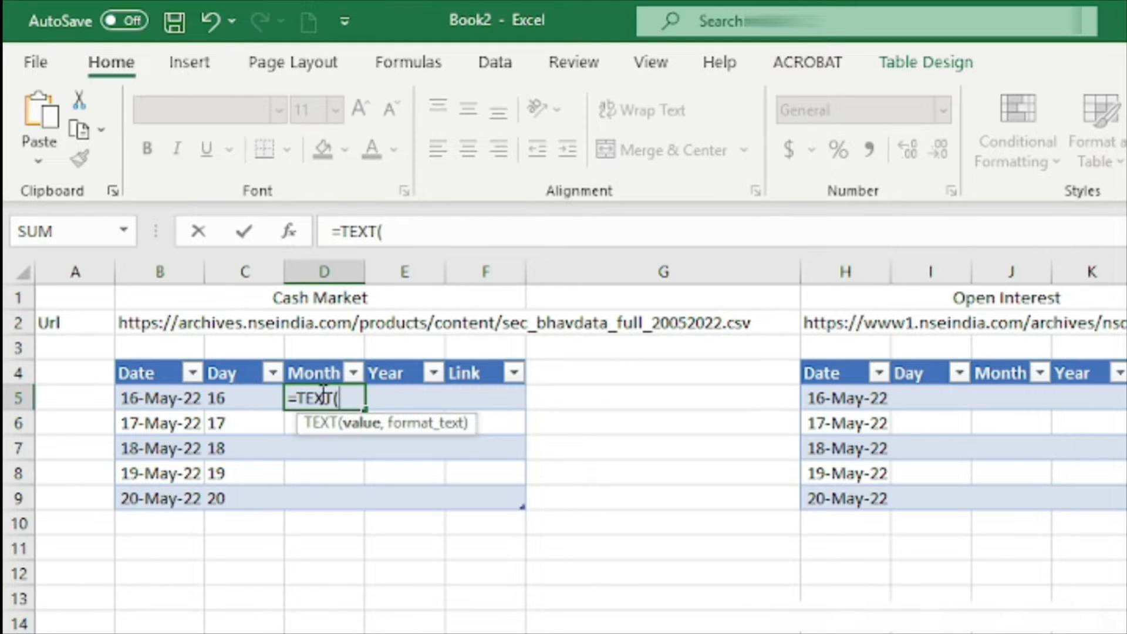
{"action": "left_click", "coordinate": [139, 399]}
{"action": "type", "text": ",\"M"}
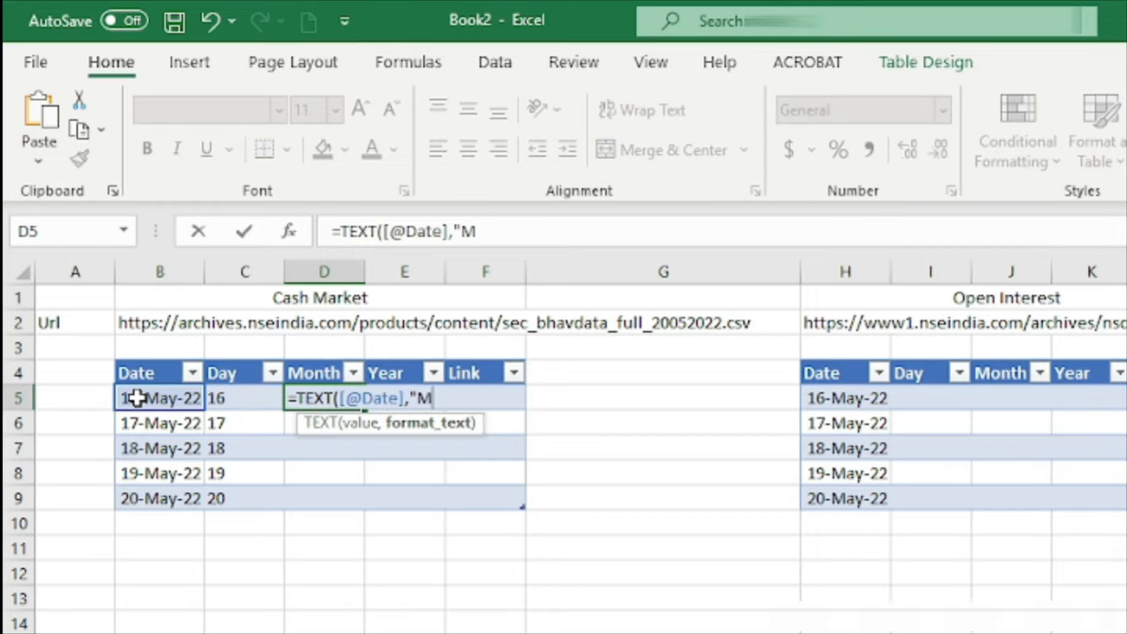
{"action": "type", "text": "M\")"}
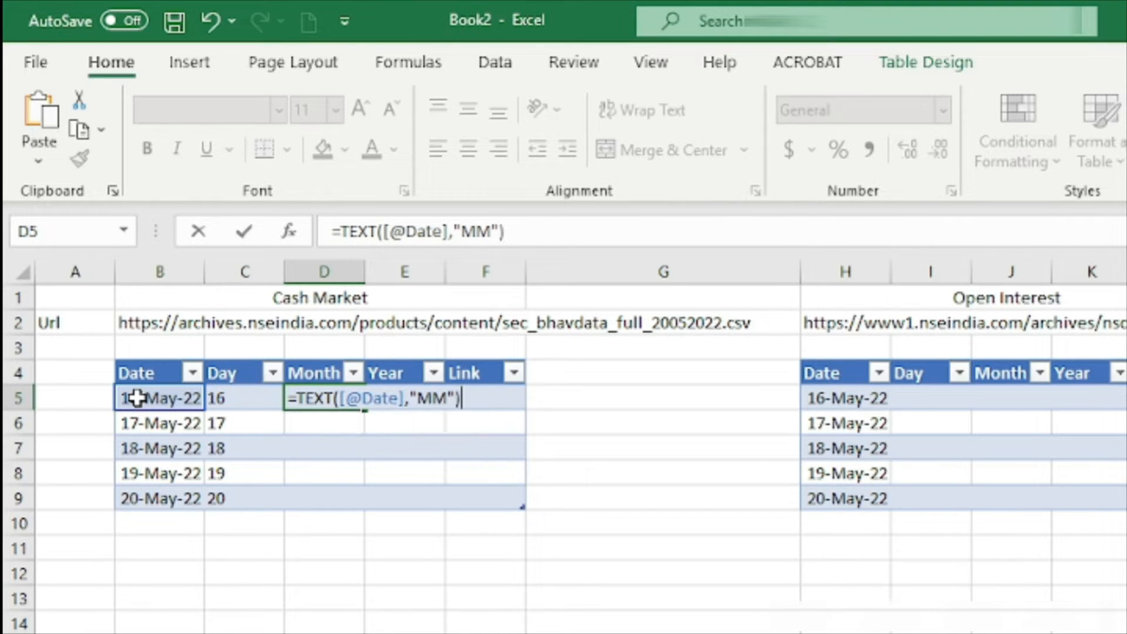
{"action": "key", "text": "Return"}
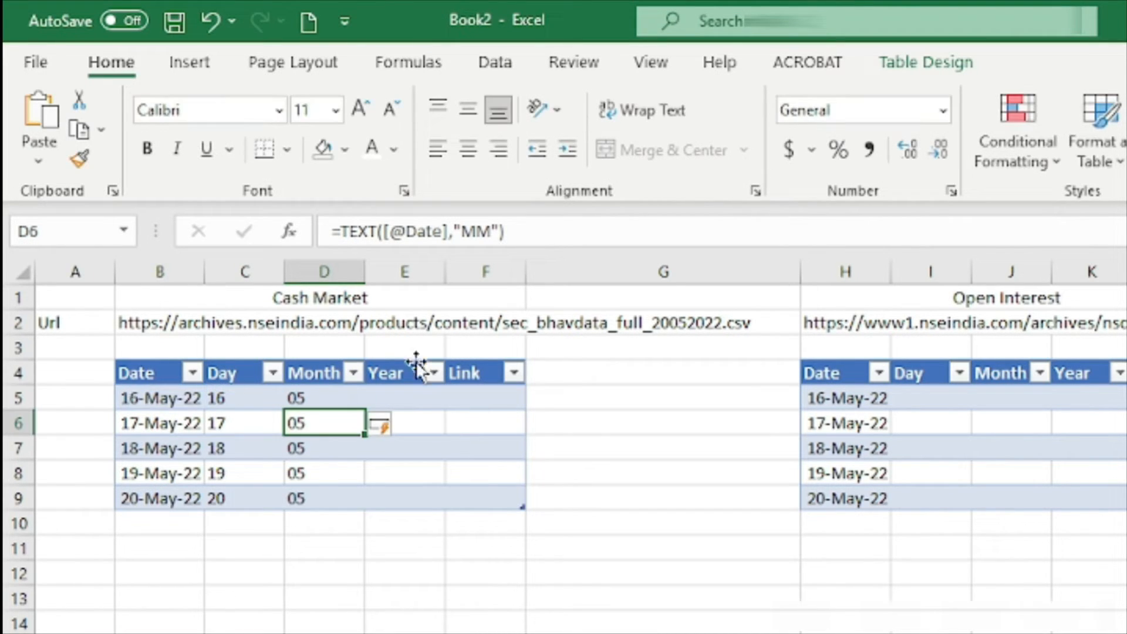
{"action": "left_click", "coordinate": [417, 398]}
{"action": "type", "text": "=tex"}
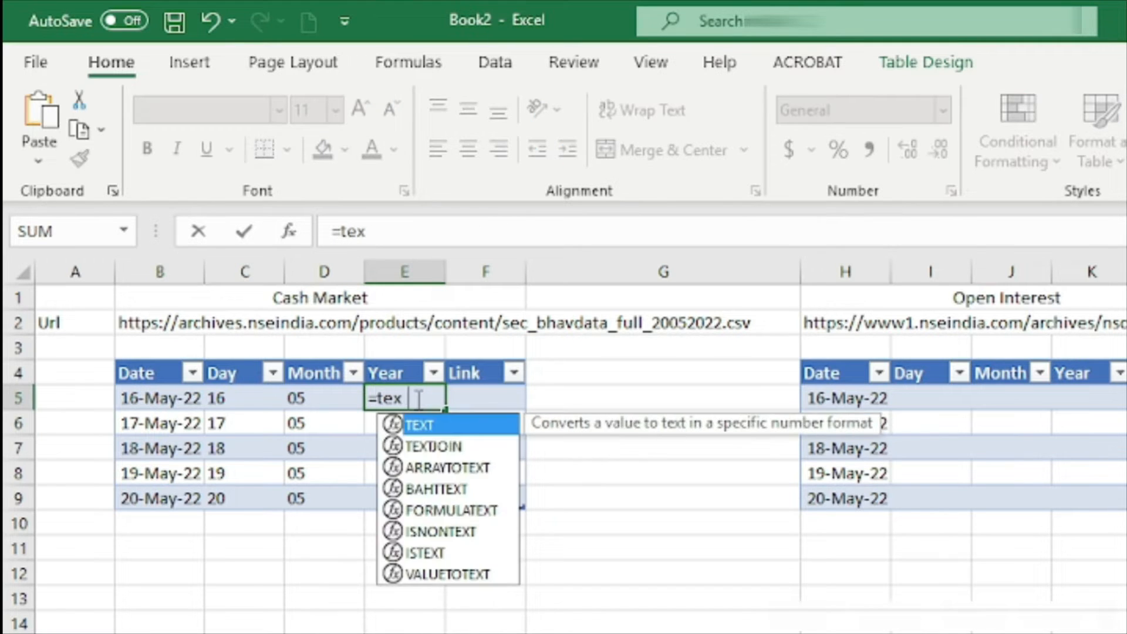
{"action": "key", "text": "Tab"}
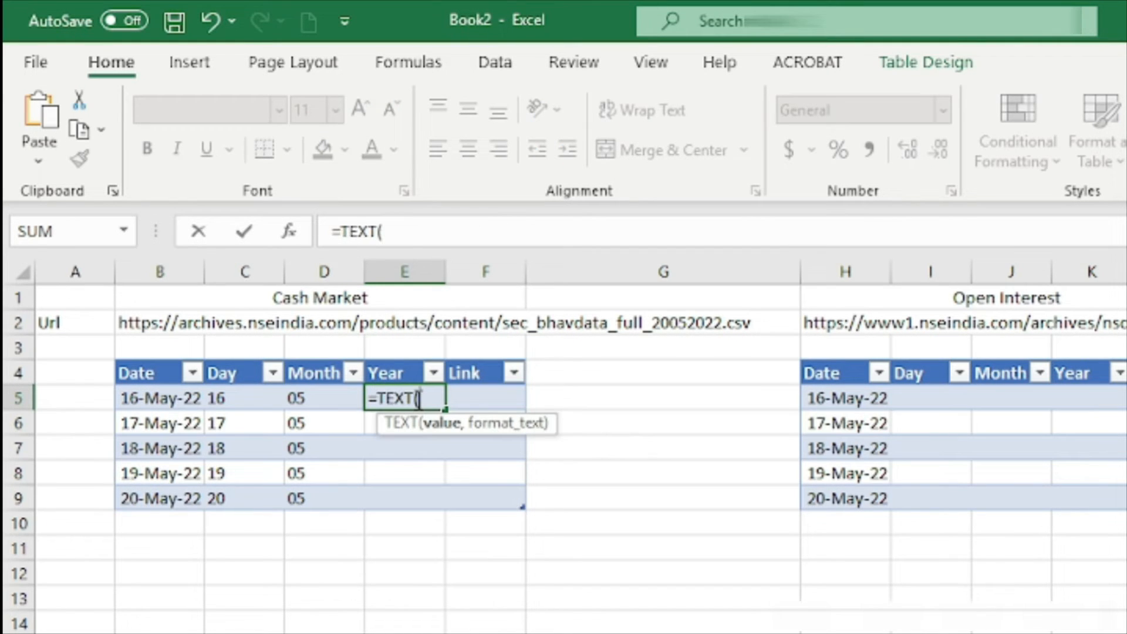
{"action": "left_click", "coordinate": [150, 402]}
{"action": "type", "text": ","}
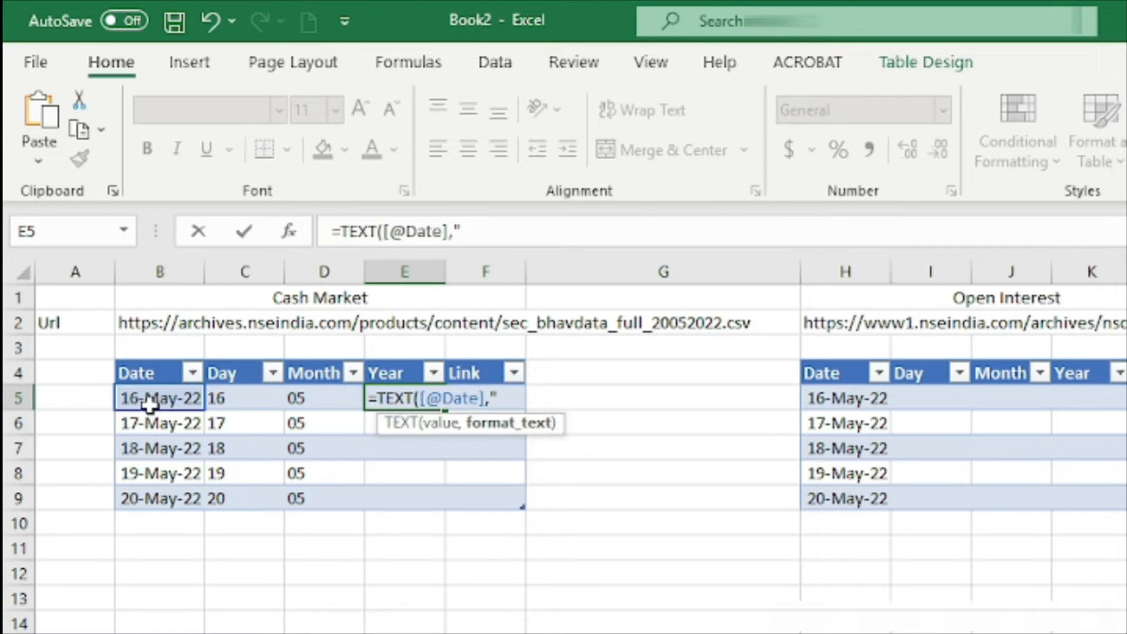
{"action": "type", "text": "\"YYYY"}
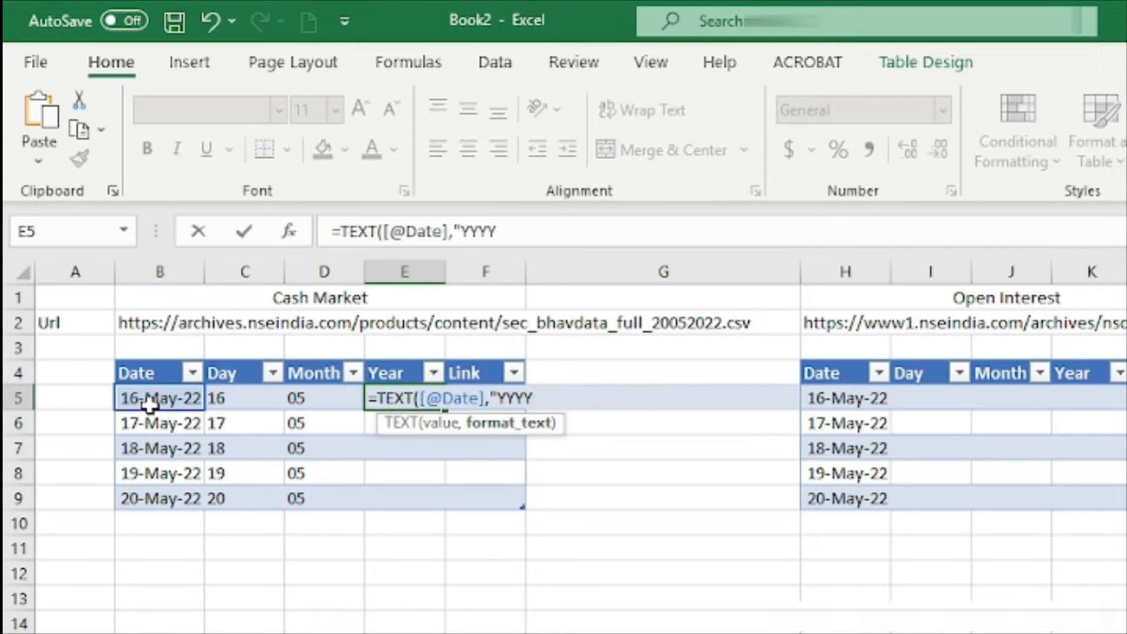
{"action": "type", "text": "\")"}
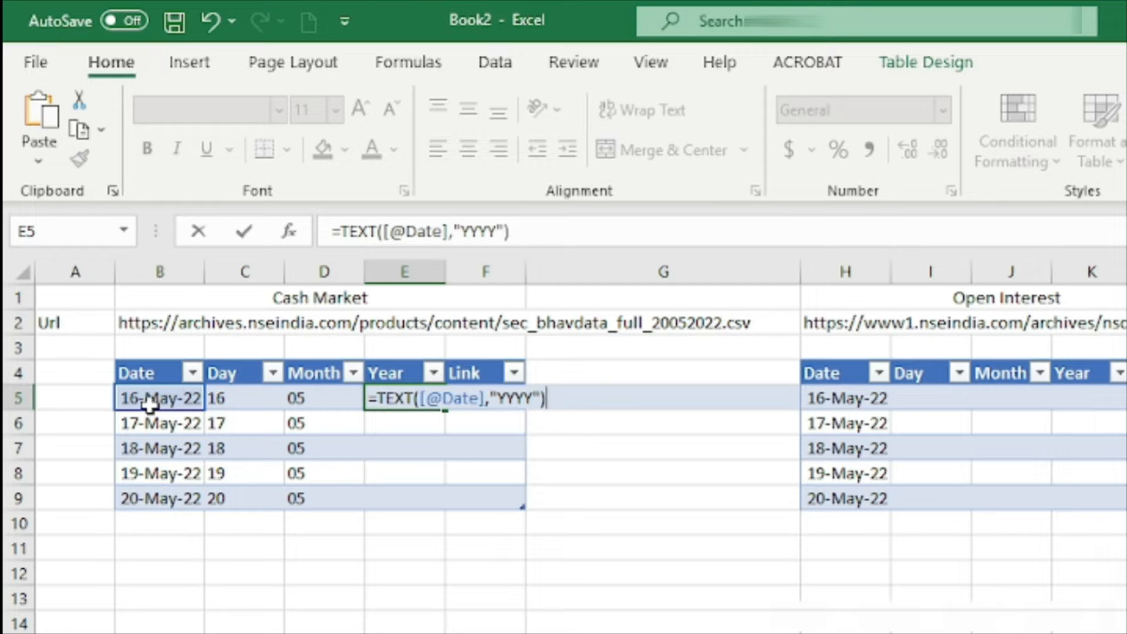
{"action": "key", "text": "Return"}
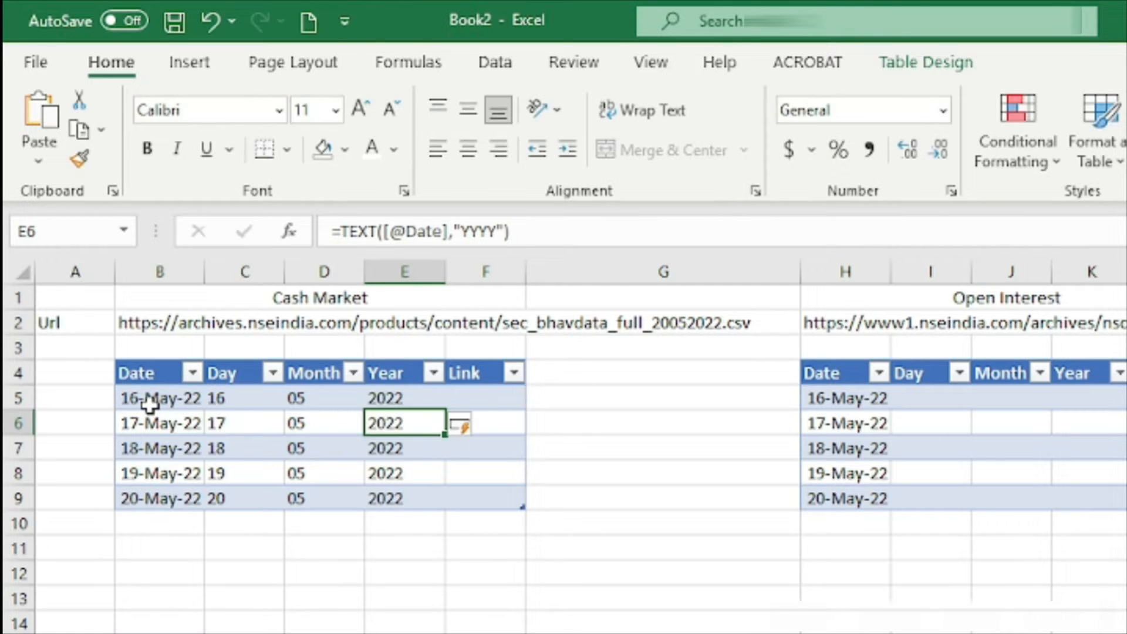
Copy the full Cash Market URL text from cell B2 and leave the cell unedited.
{"action": "left_click", "coordinate": [486, 400]}
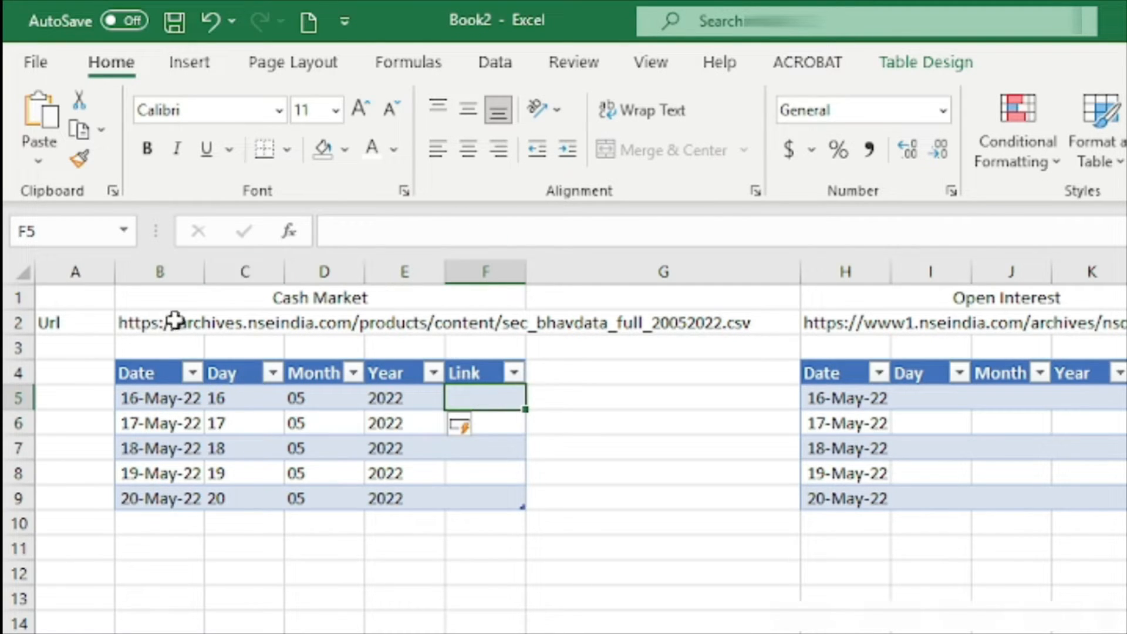
{"action": "left_click", "coordinate": [135, 323]}
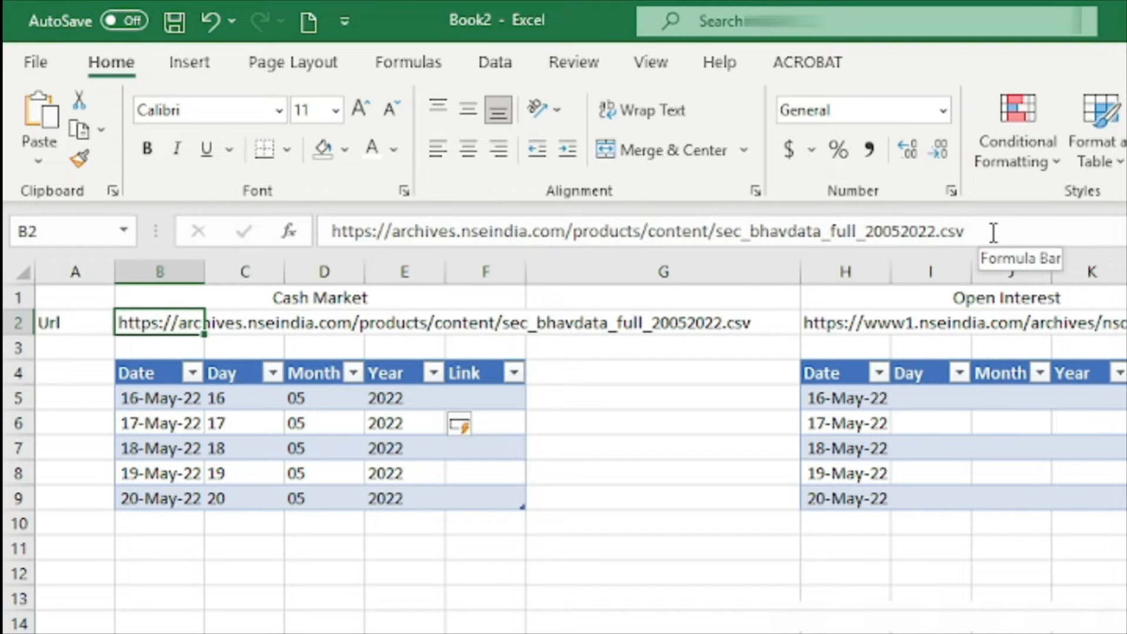
{"action": "left_click_drag", "start_coordinate": [1066, 231], "coordinate": [322, 232]}
{"action": "right_click", "coordinate": [367, 233]}
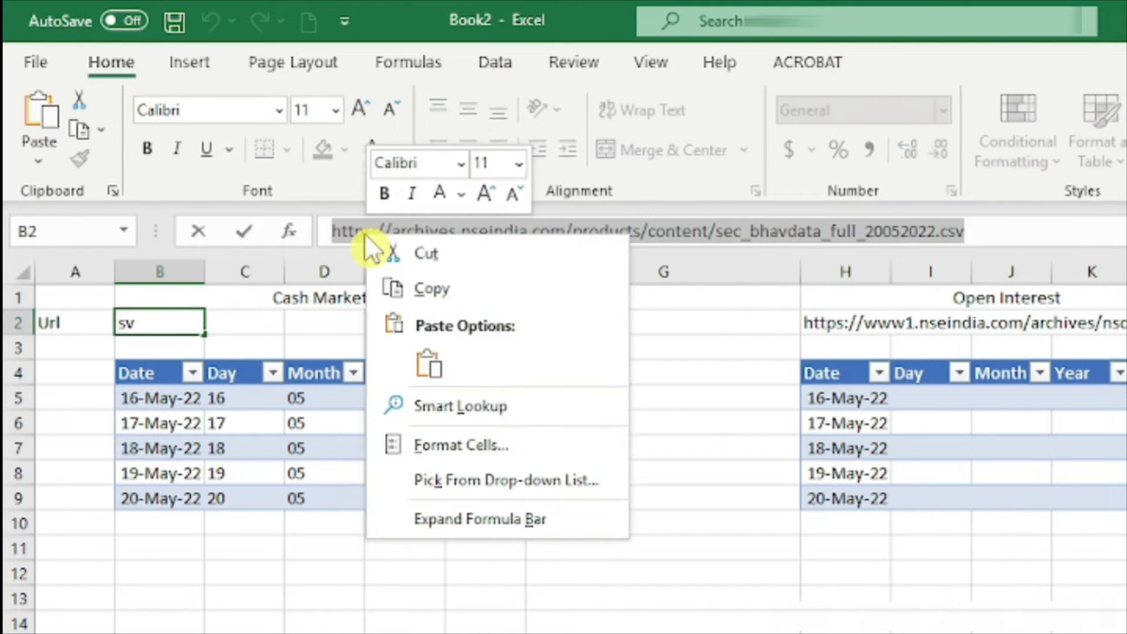
{"action": "left_click", "coordinate": [405, 291]}
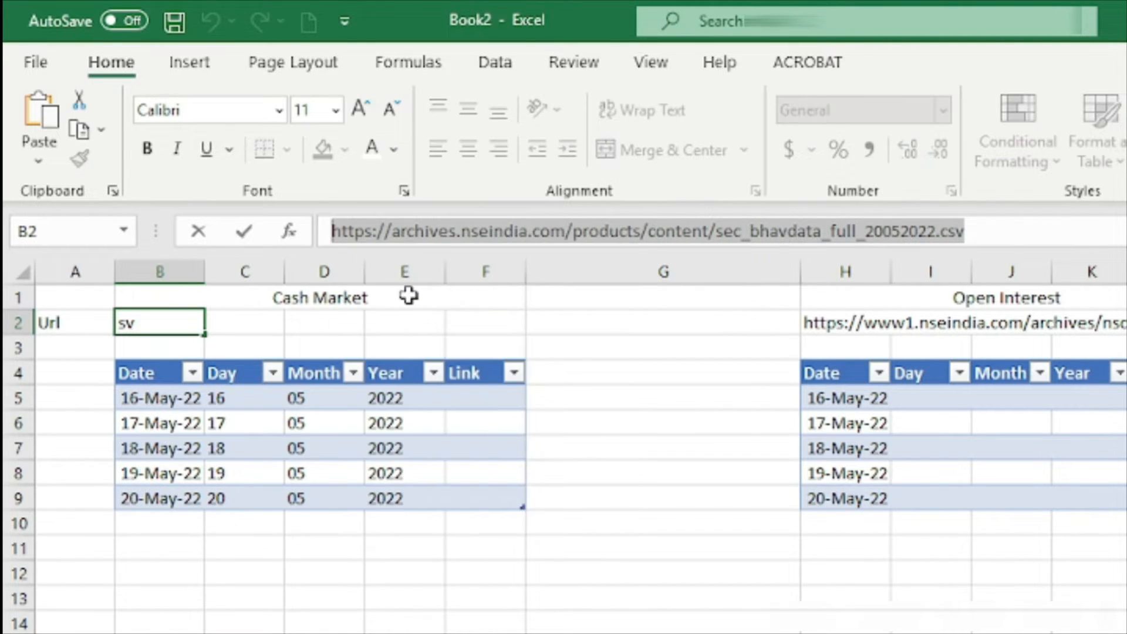
{"action": "left_click", "coordinate": [196, 240]}
{"action": "left_click", "coordinate": [488, 401]}
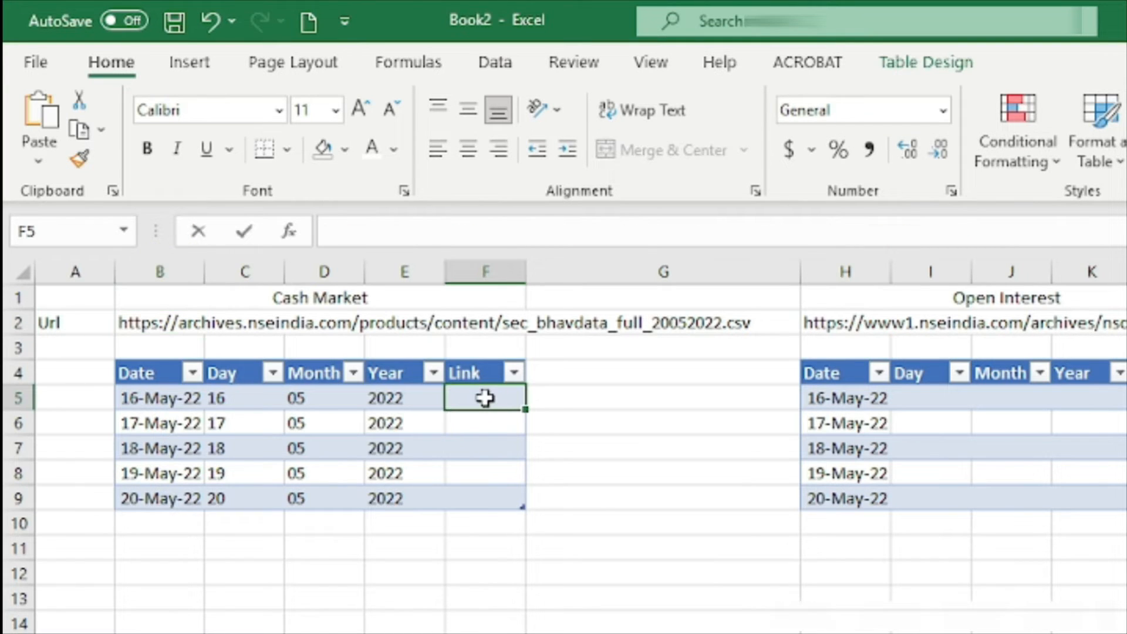
{"action": "double_click", "coordinate": [487, 401]}
{"action": "type", "text": "="}
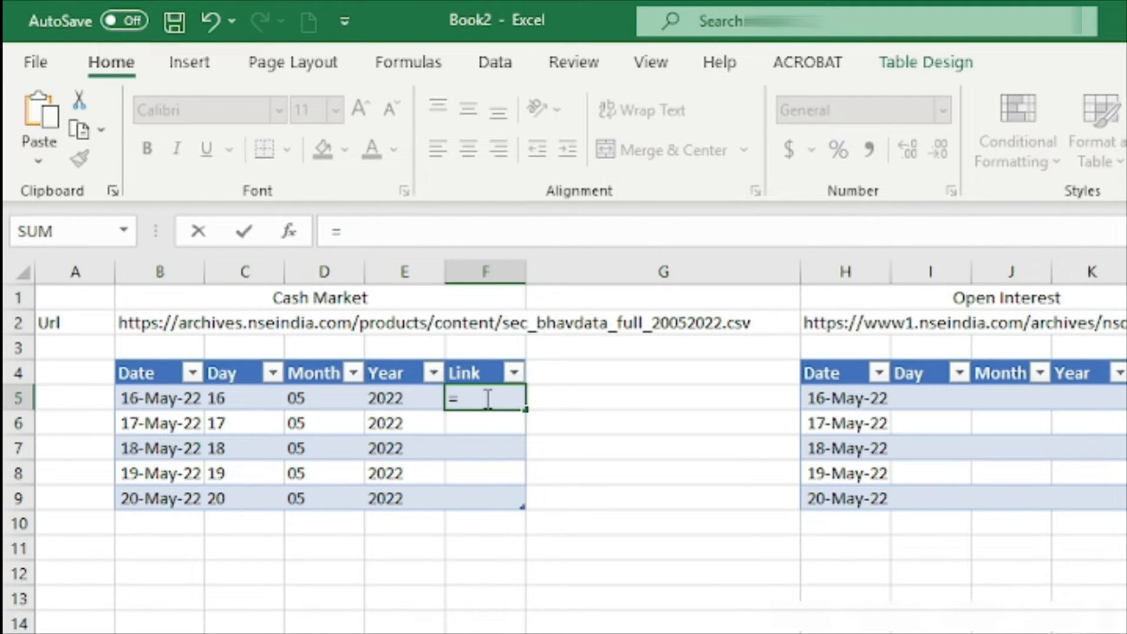
{"action": "type", "text": "\""}
{"action": "right_click", "coordinate": [487, 401]}
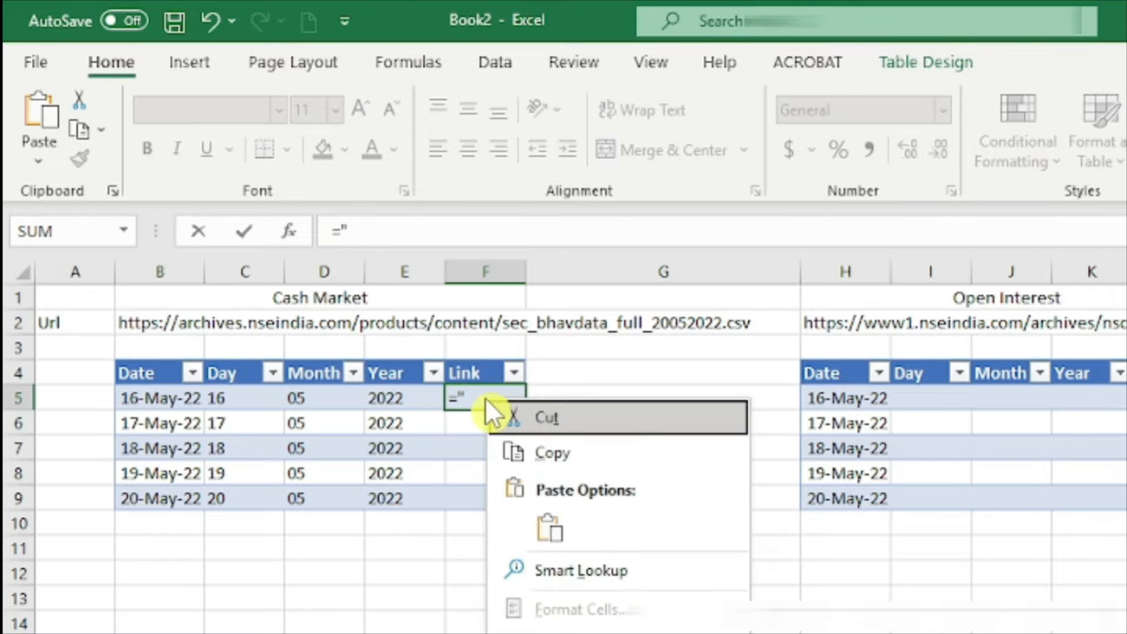
{"action": "left_click", "coordinate": [539, 526]}
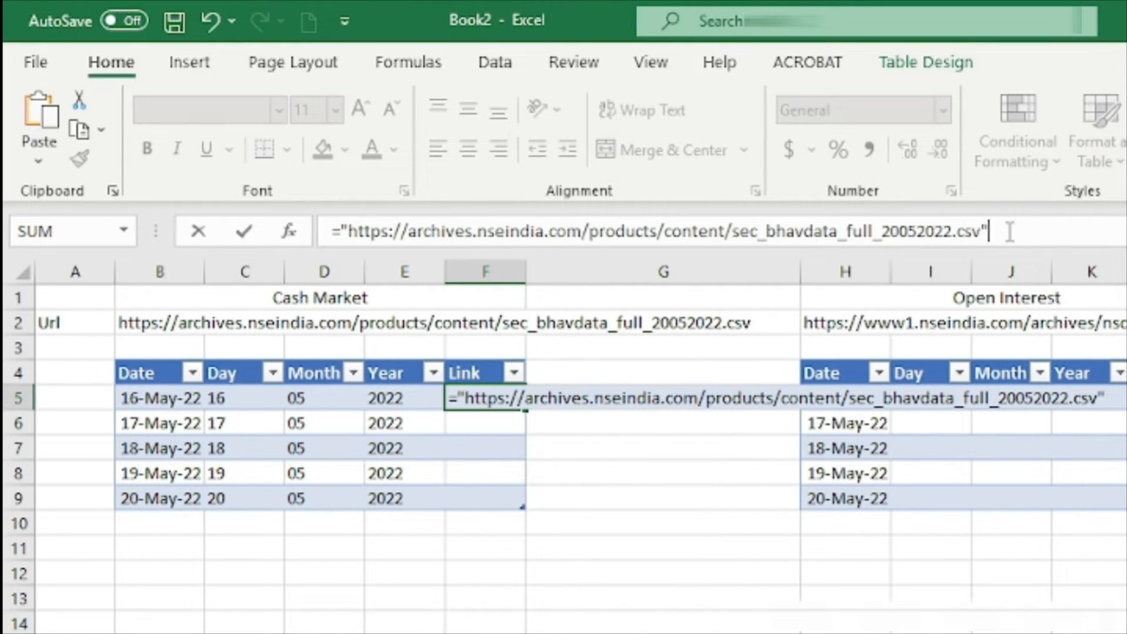
{"action": "key", "text": "Return"}
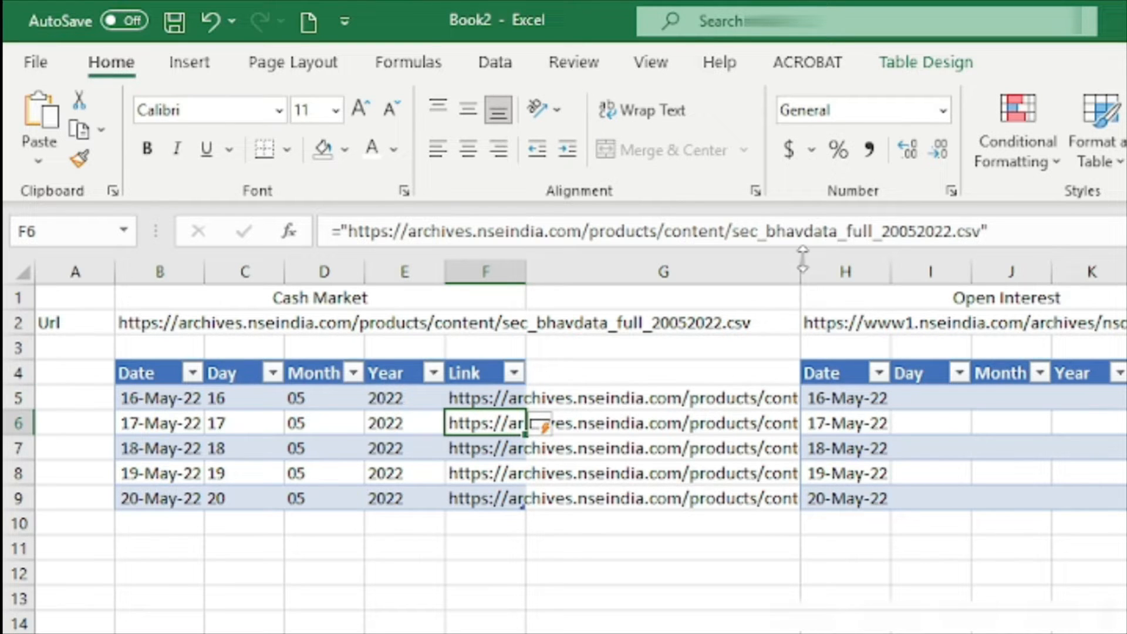
Widen column F to fit the full Cash Market links and narrow column G to a slim gap between the tables.
{"action": "left_click_drag", "start_coordinate": [802, 269], "coordinate": [1092, 272]}
{"action": "left_click", "coordinate": [503, 401]}
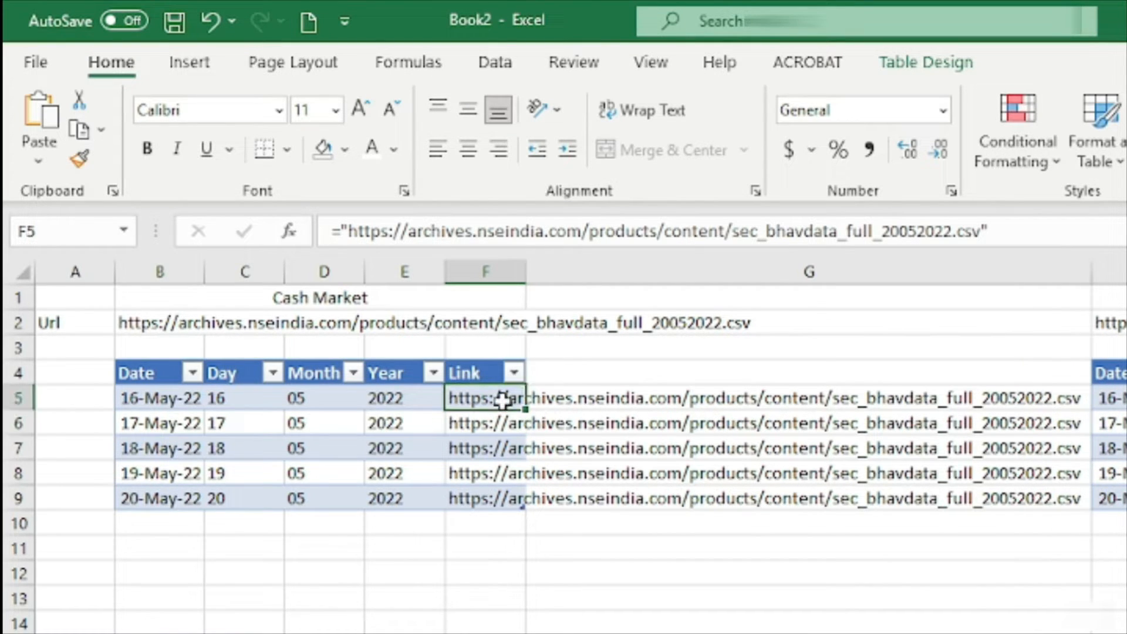
{"action": "left_click_drag", "start_coordinate": [526, 272], "coordinate": [1083, 304]}
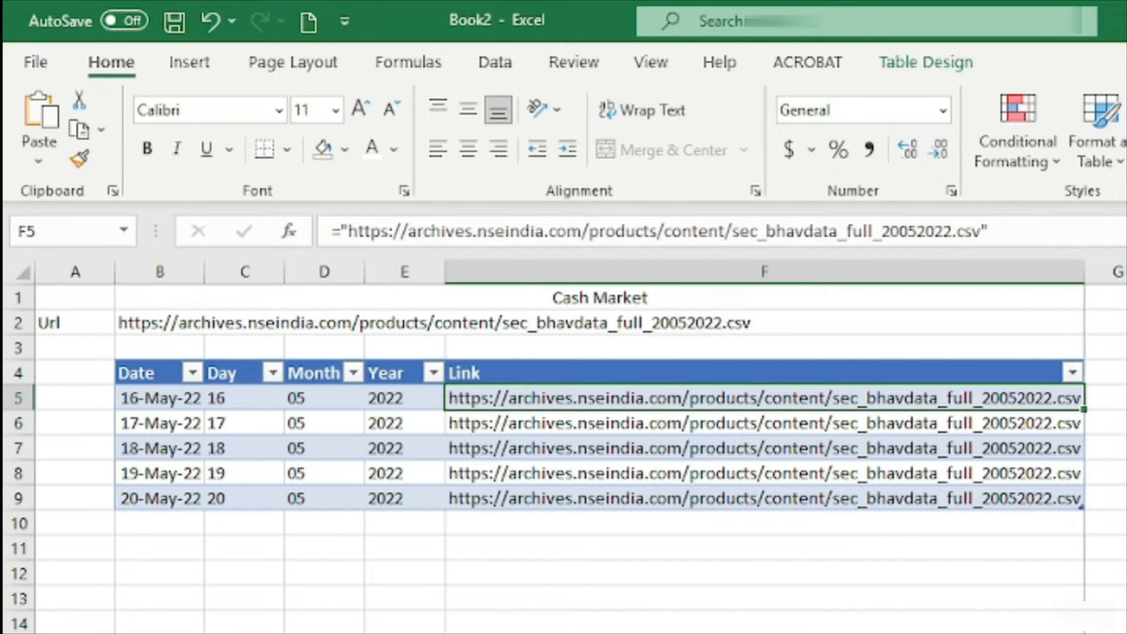
{"action": "left_click_drag", "start_coordinate": [1126, 273], "coordinate": [1115, 283]}
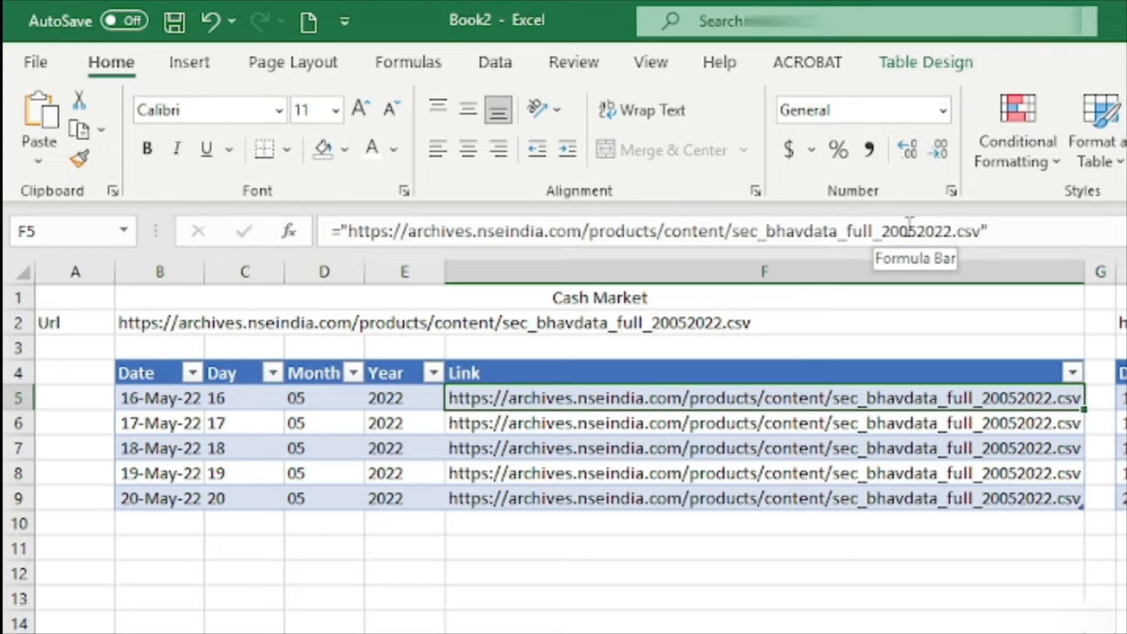
Split the F5 link formula around the date with "& and &", and remove the hard-coded 20052022, leaving &&".csv" at its end.
{"action": "left_click", "coordinate": [884, 230]}
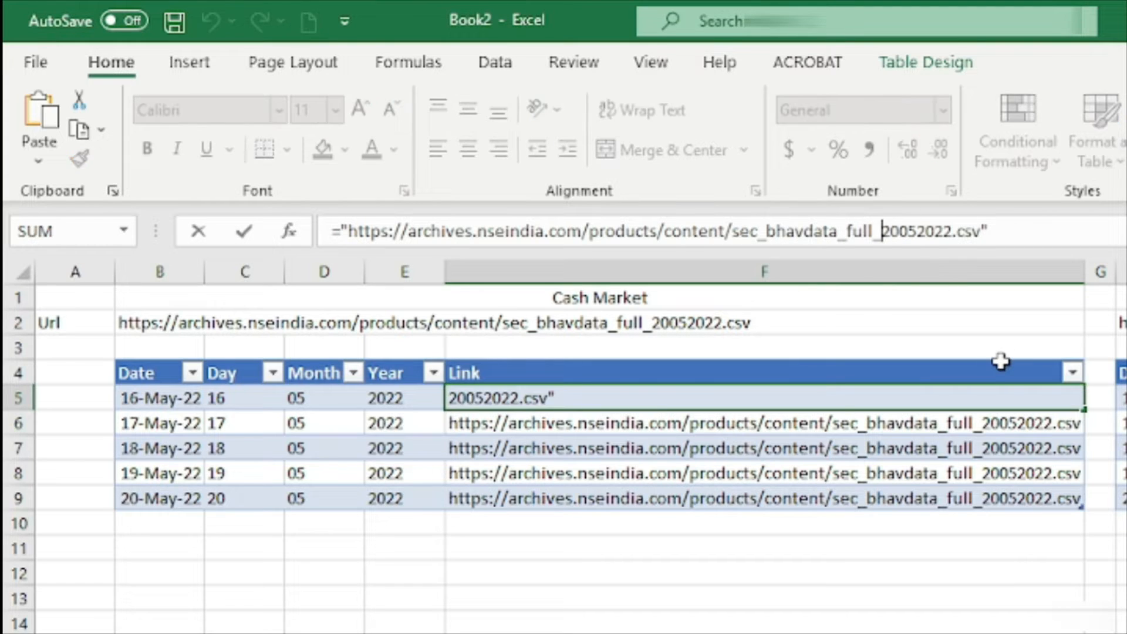
{"action": "type", "text": "\""}
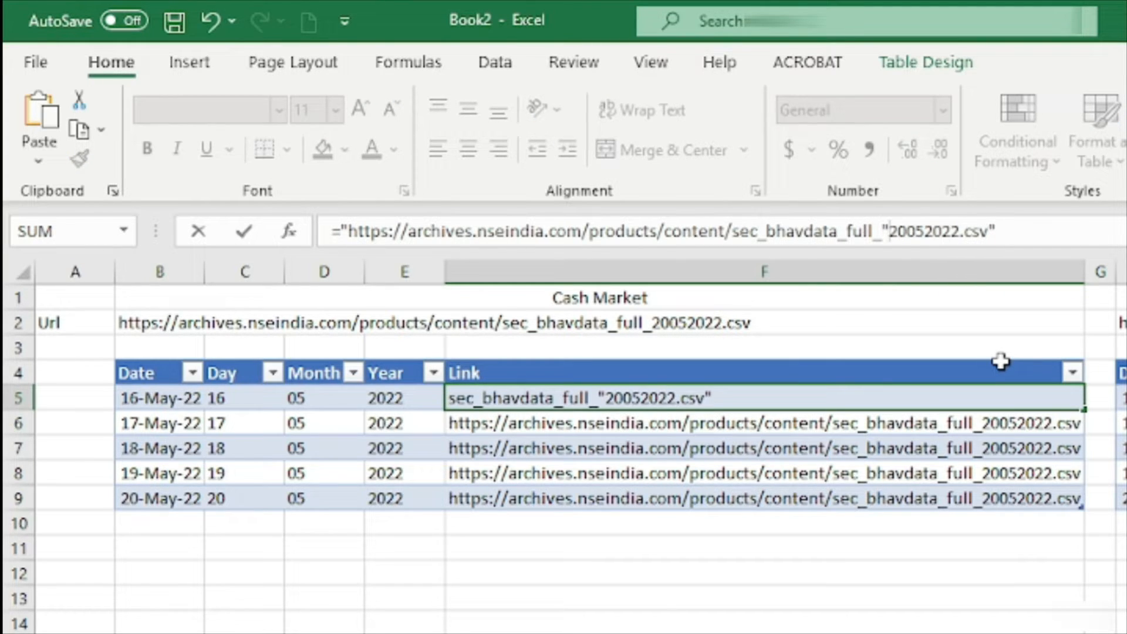
{"action": "type", "text": "&"}
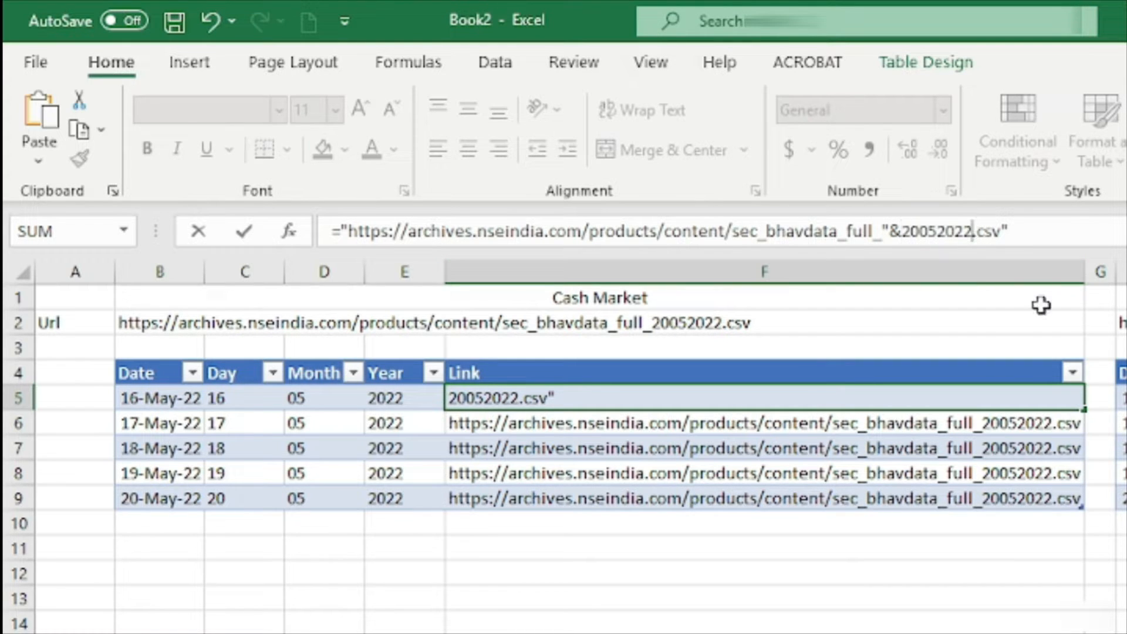
{"action": "type", "text": "&\""}
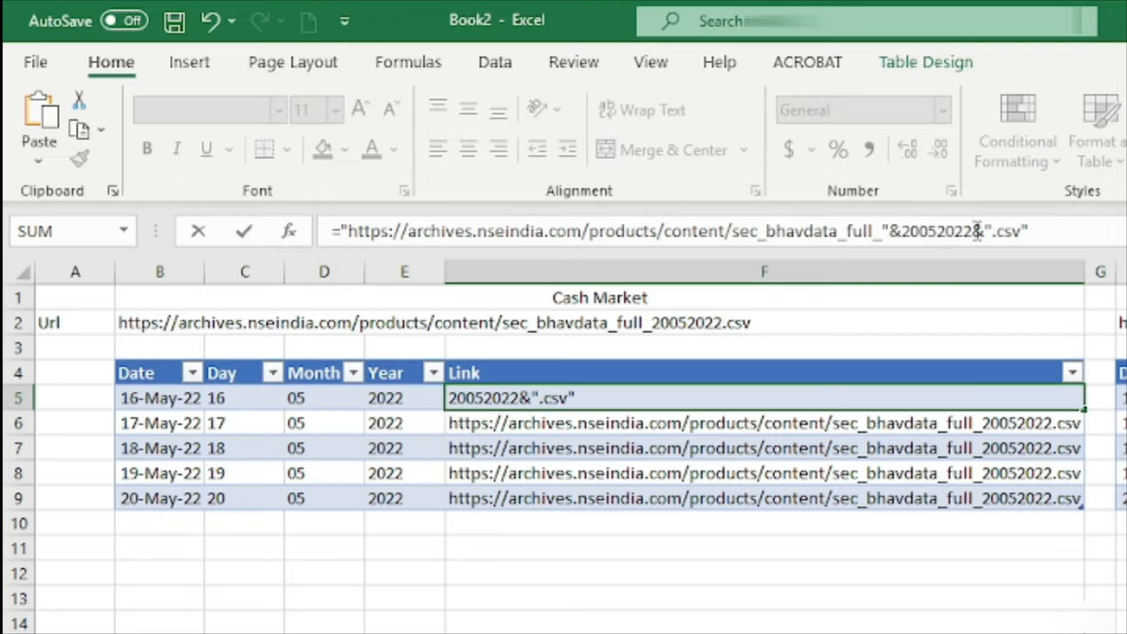
{"action": "key", "text": "BackSpace"}
{"action": "key", "text": "BackSpace"}
{"action": "key", "text": "BackSpace"}
{"action": "key", "text": "BackSpace"}
{"action": "key", "text": "BackSpace"}
{"action": "key", "text": "BackSpace"}
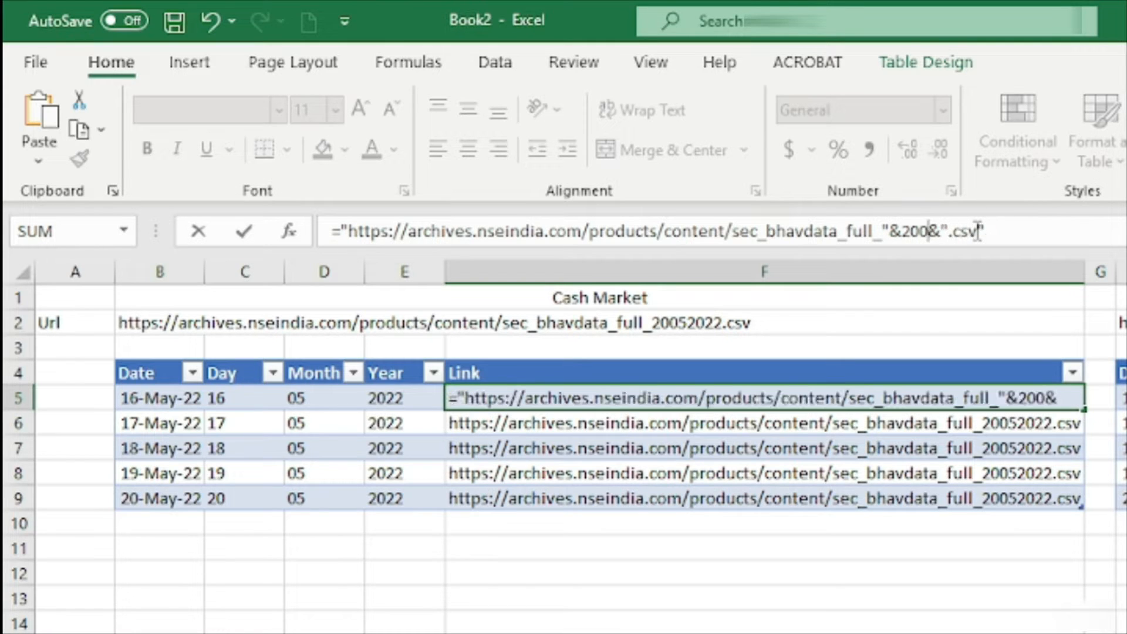
{"action": "key", "text": "Delete"}
{"action": "key", "text": "BackSpace"}
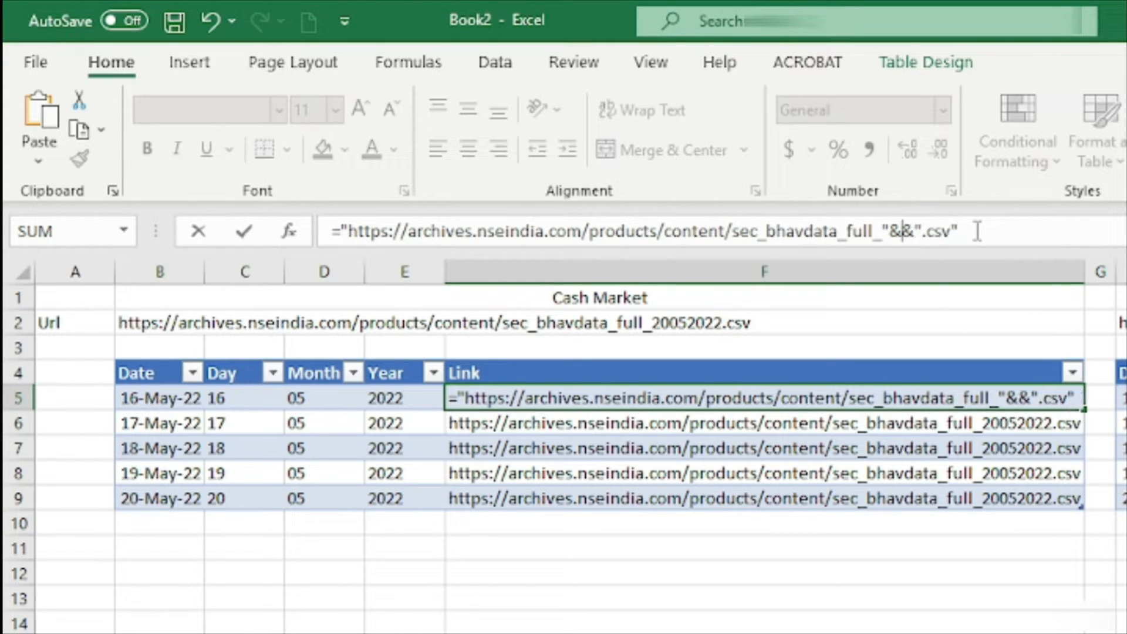
{"action": "left_click", "coordinate": [234, 399]}
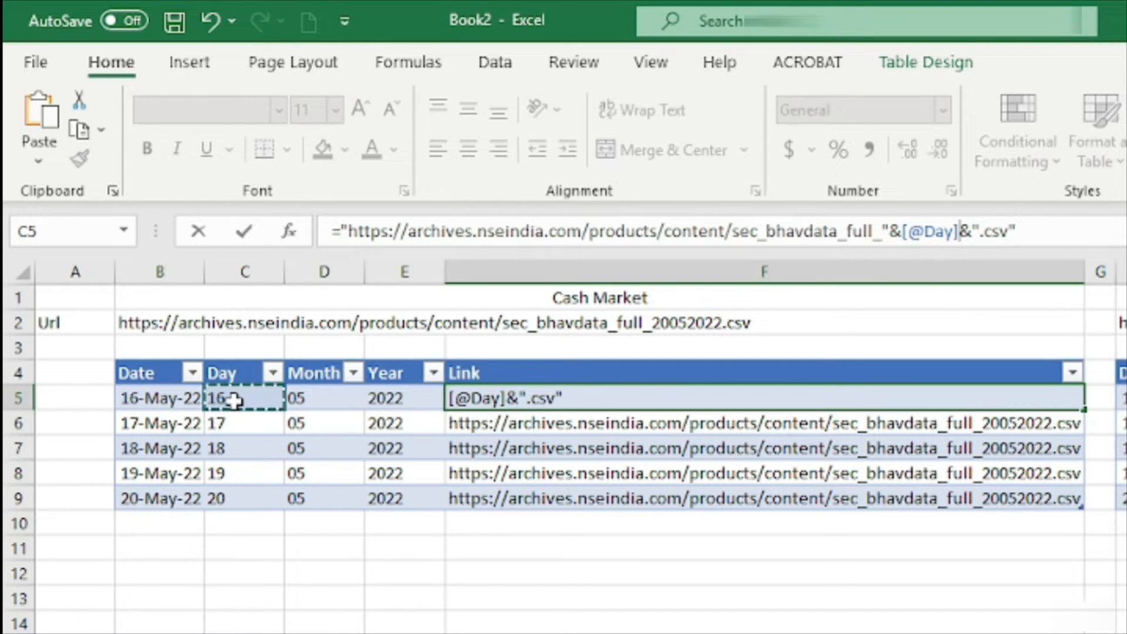
{"action": "type", "text": "&"}
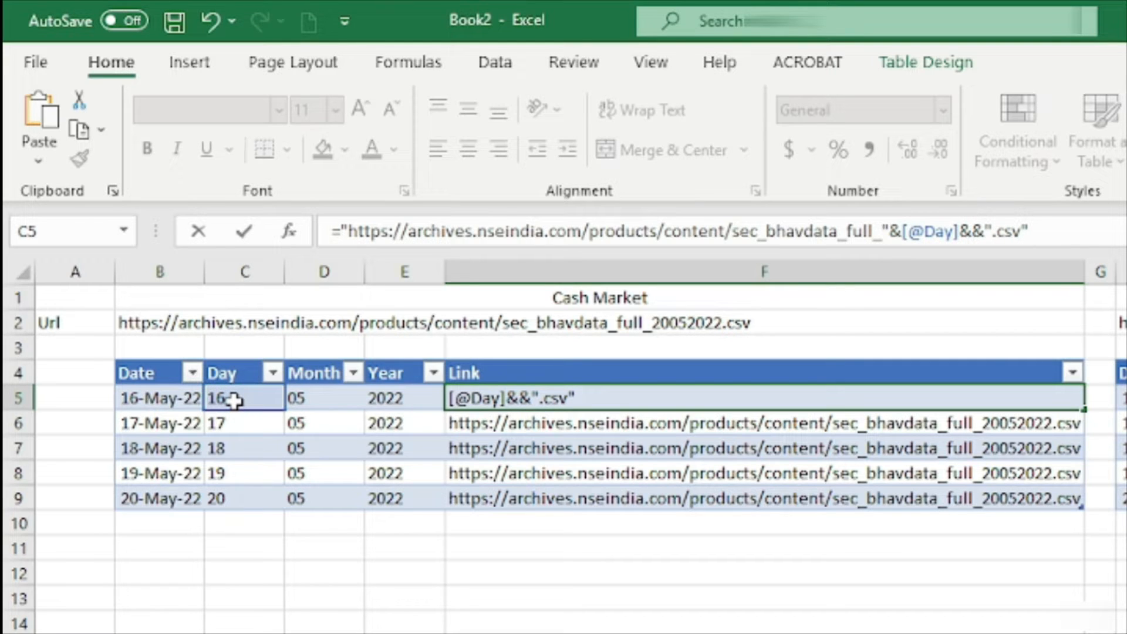
{"action": "left_click", "coordinate": [335, 398]}
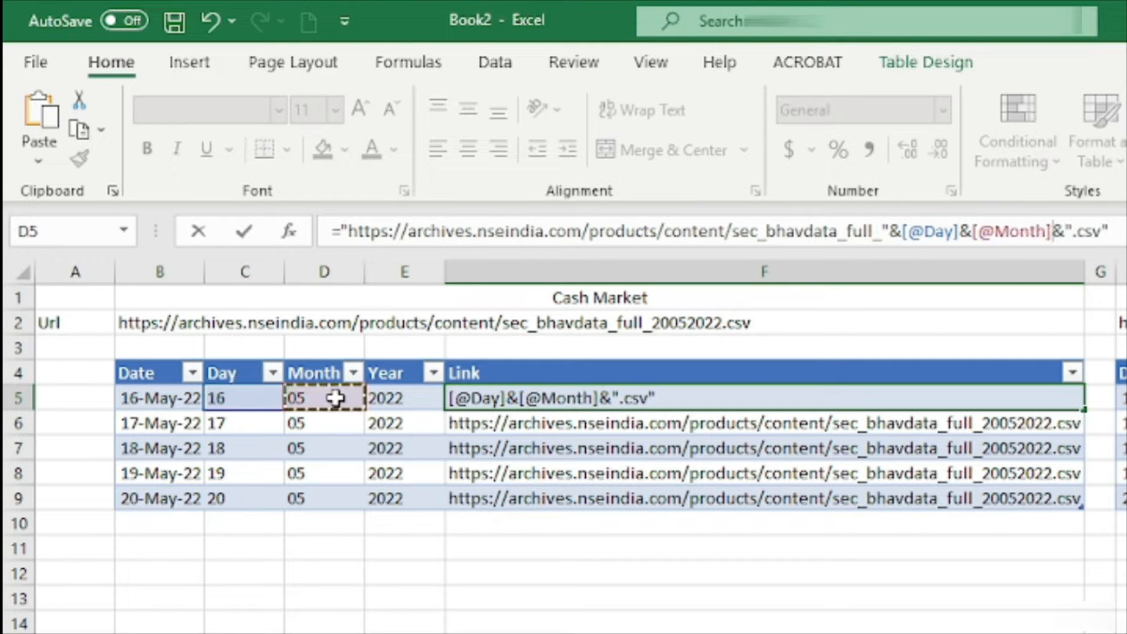
{"action": "type", "text": "&"}
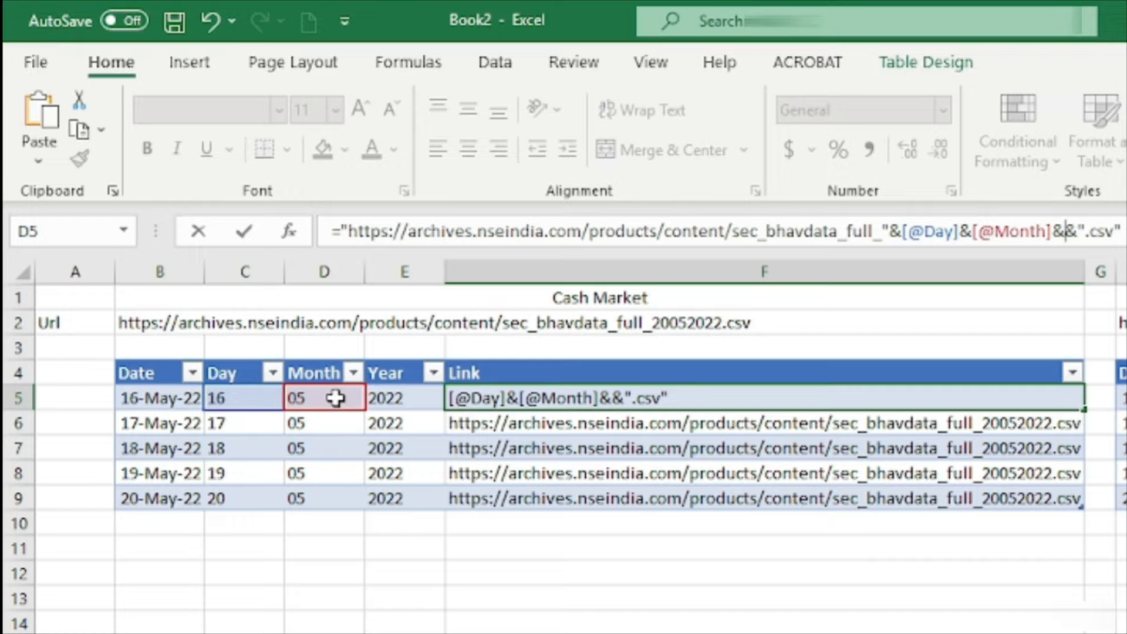
{"action": "left_click", "coordinate": [384, 399]}
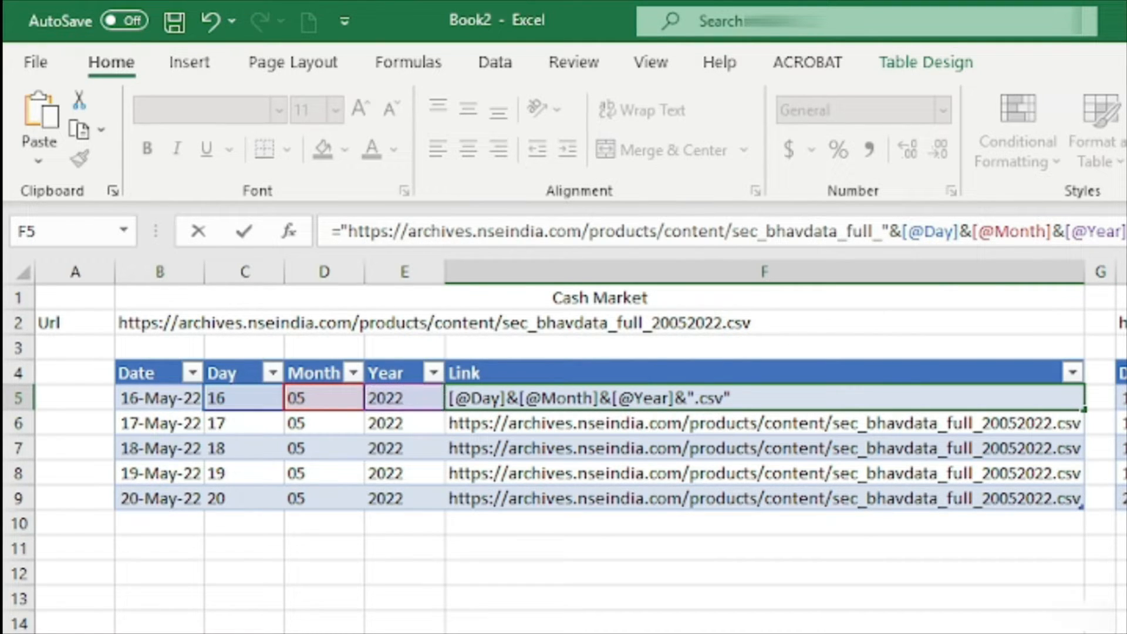
{"action": "key", "text": "Return"}
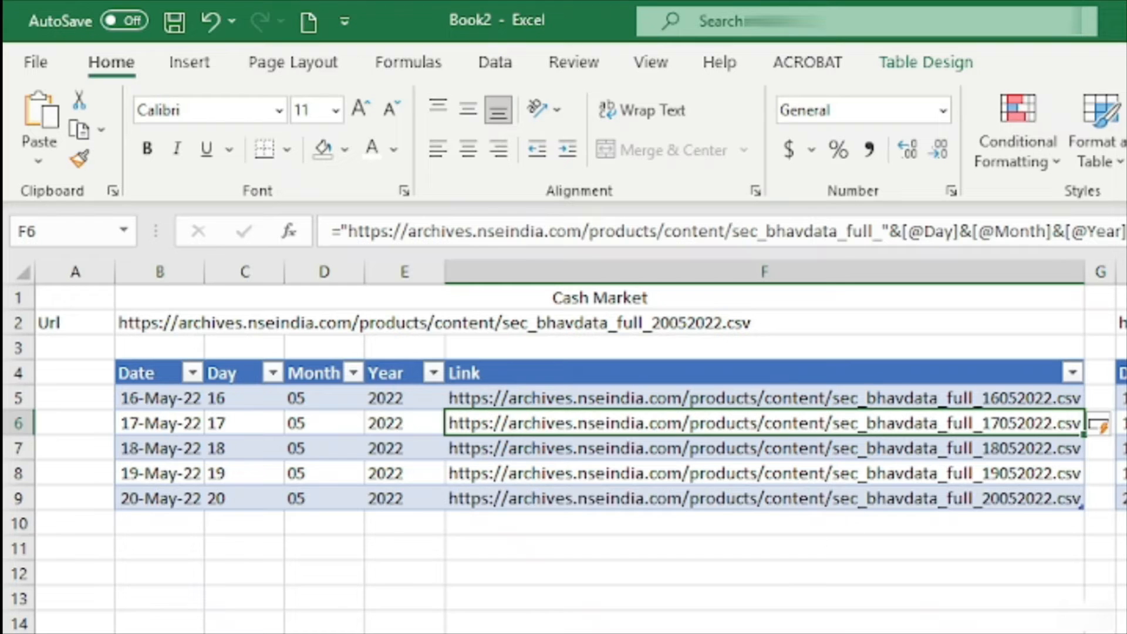
{"action": "left_click", "coordinate": [839, 633]}
{"action": "left_click", "coordinate": [991, 397]}
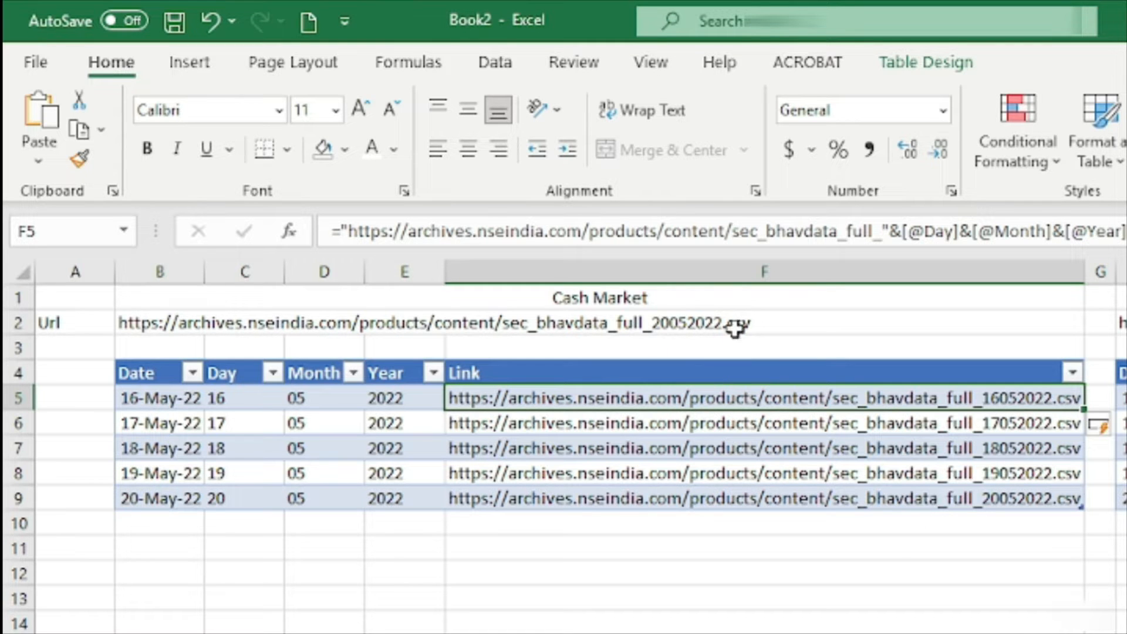
{"action": "left_click", "coordinate": [971, 593]}
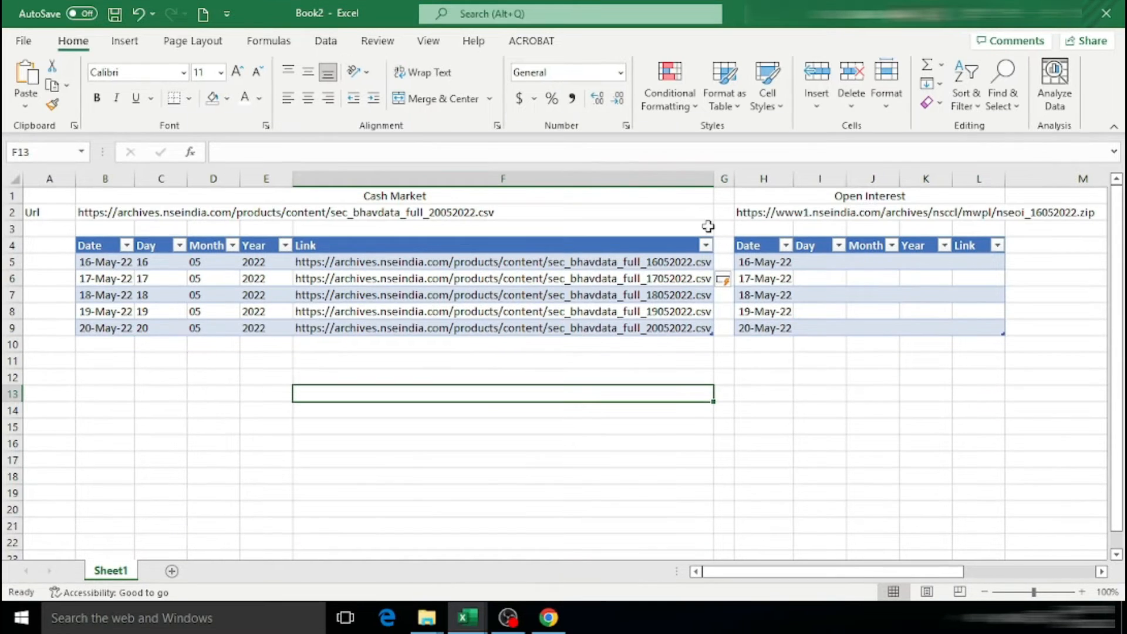
{"action": "left_click_drag", "start_coordinate": [757, 575], "coordinate": [870, 577]}
{"action": "left_click", "coordinate": [548, 262]}
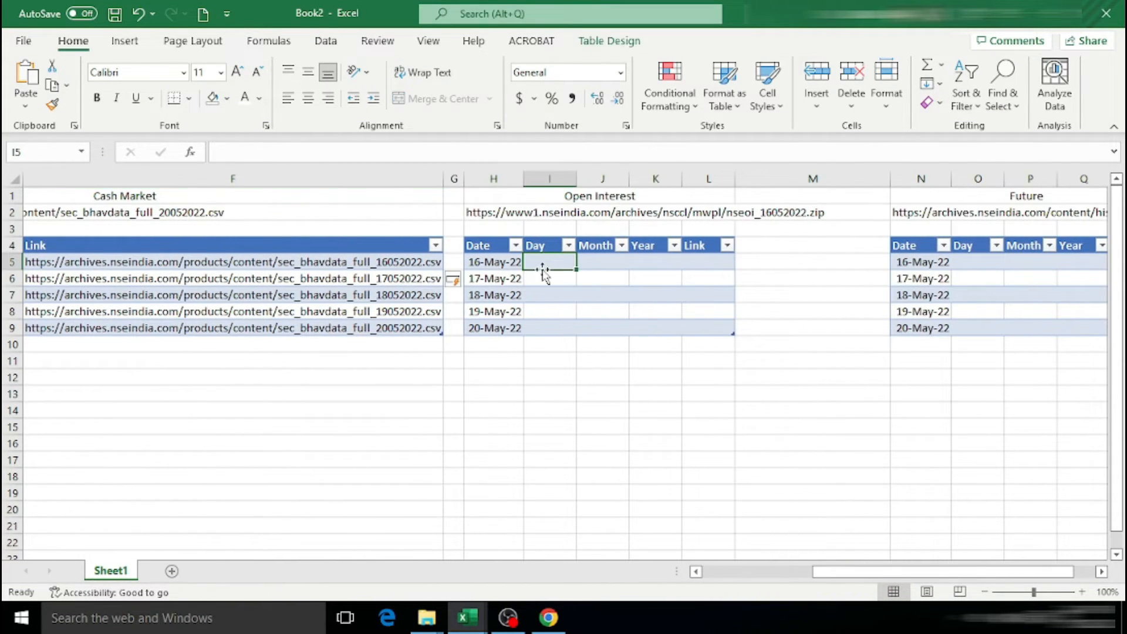
{"action": "mouse_move", "coordinate": [797, 575]}
{"action": "left_mouse_down"}
{"action": "mouse_move", "coordinate": [856, 579]}
{"action": "mouse_move", "coordinate": [783, 576]}
{"action": "mouse_move", "coordinate": [878, 577]}
{"action": "mouse_move", "coordinate": [801, 558]}
{"action": "mouse_move", "coordinate": [806, 573]}
{"action": "left_mouse_up"}
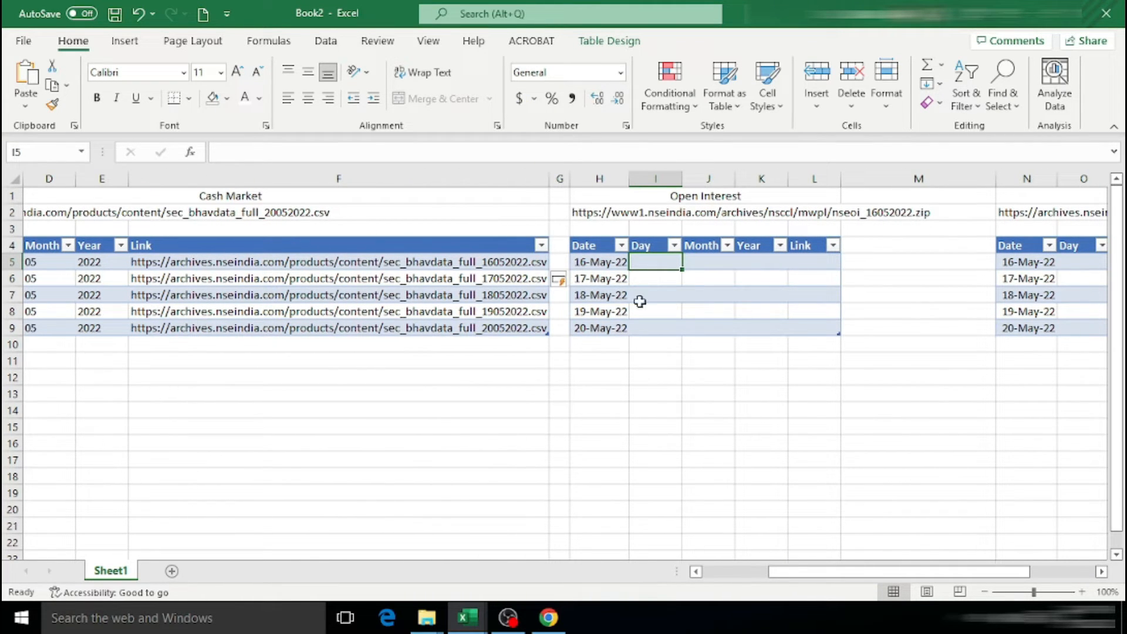
{"action": "type", "text": "=text"}
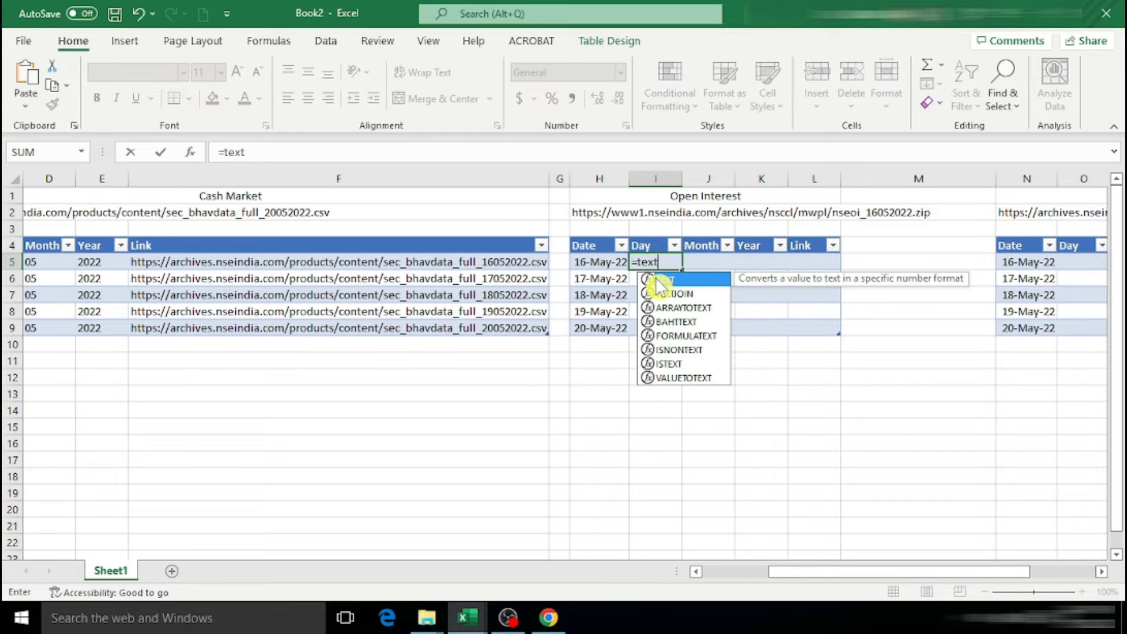
{"action": "key", "text": "Tab"}
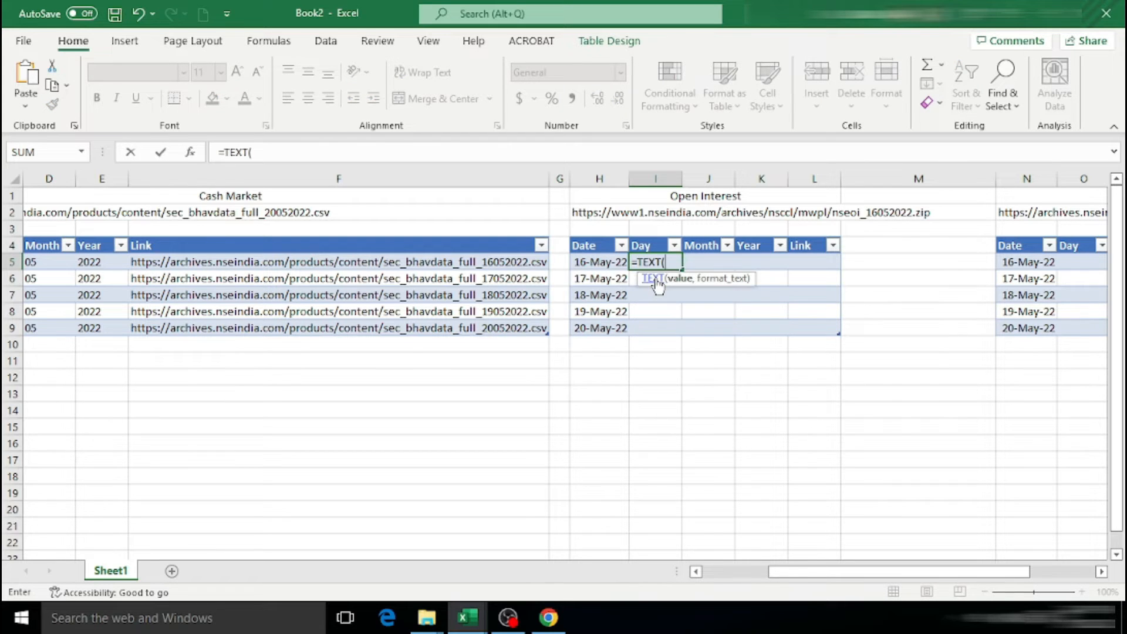
{"action": "left_click", "coordinate": [589, 264]}
{"action": "type", "text": ","}
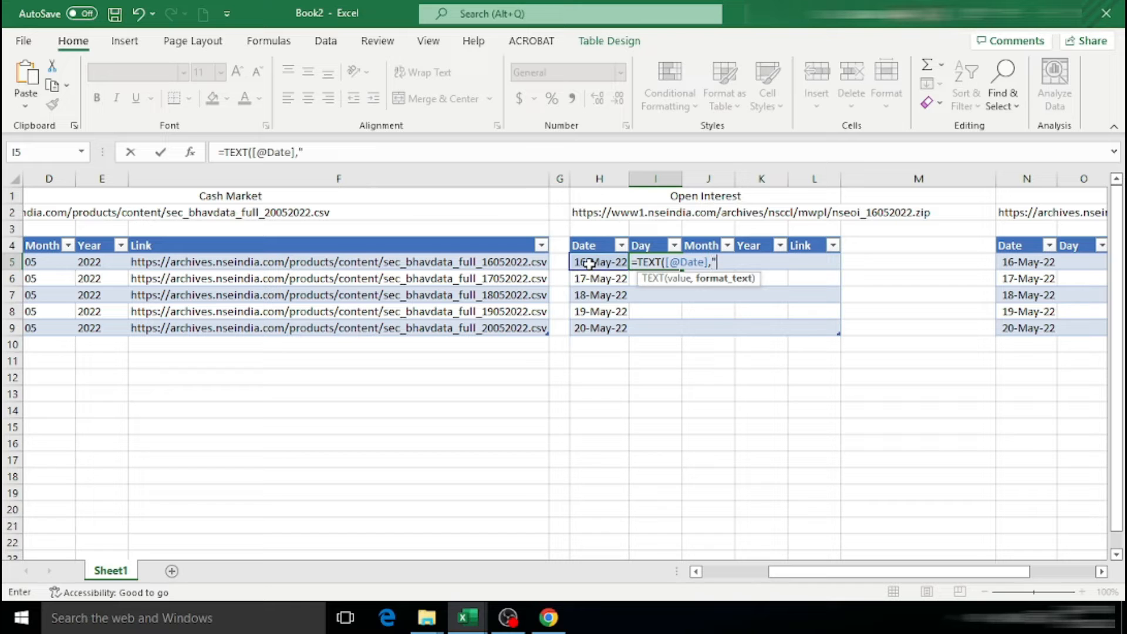
{"action": "type", "text": "\"DD\")"}
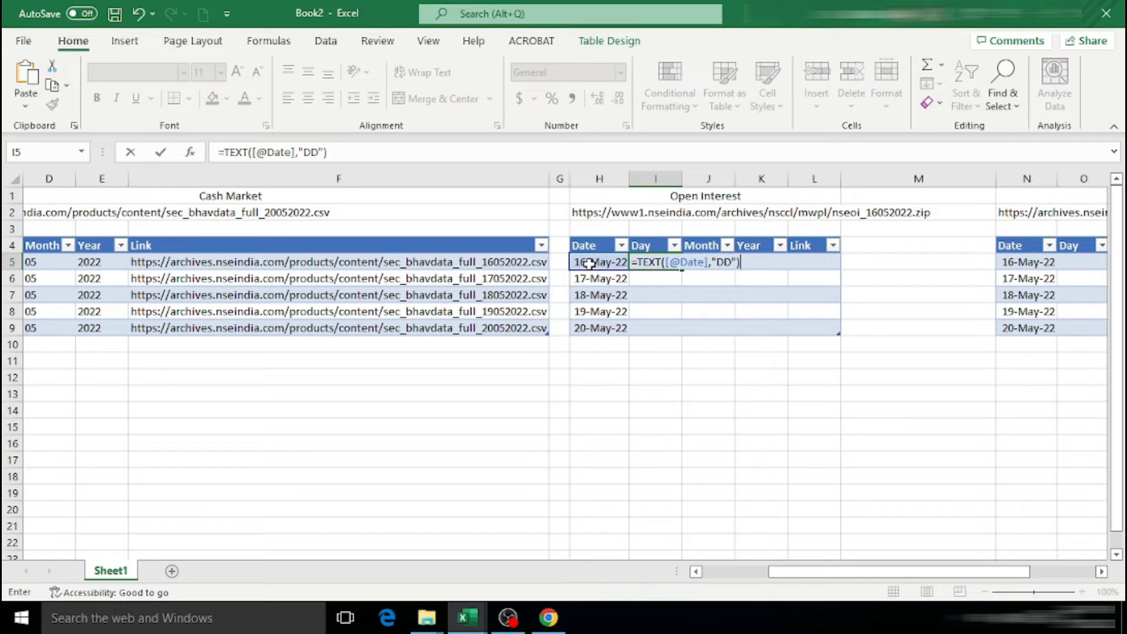
{"action": "key", "text": "Return"}
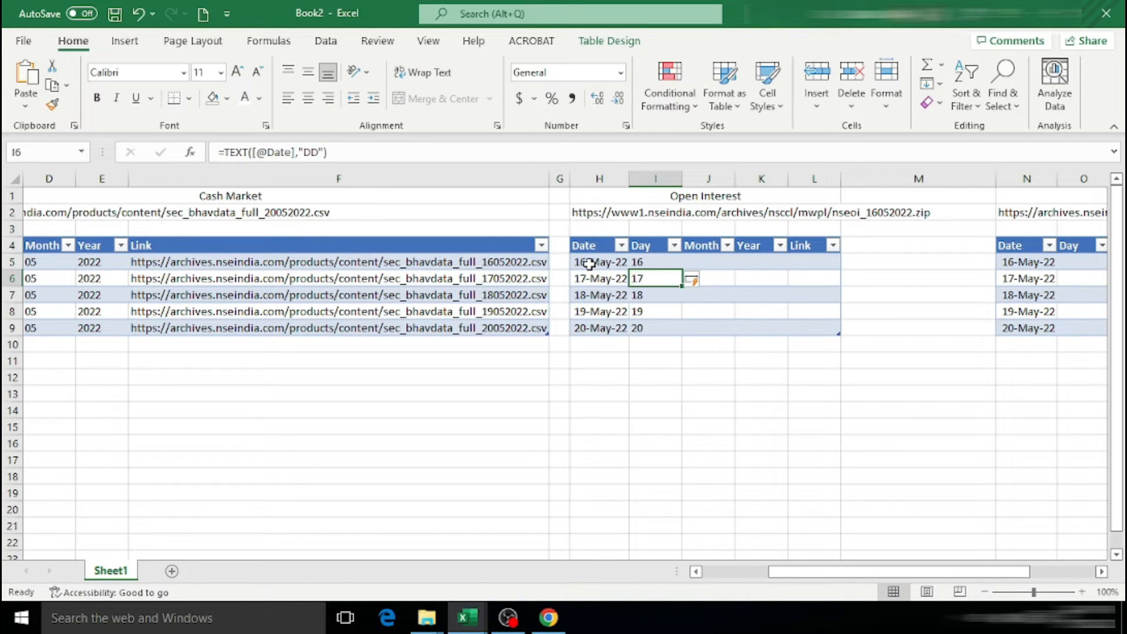
{"action": "left_click", "coordinate": [711, 260]}
{"action": "type", "text": "=text"}
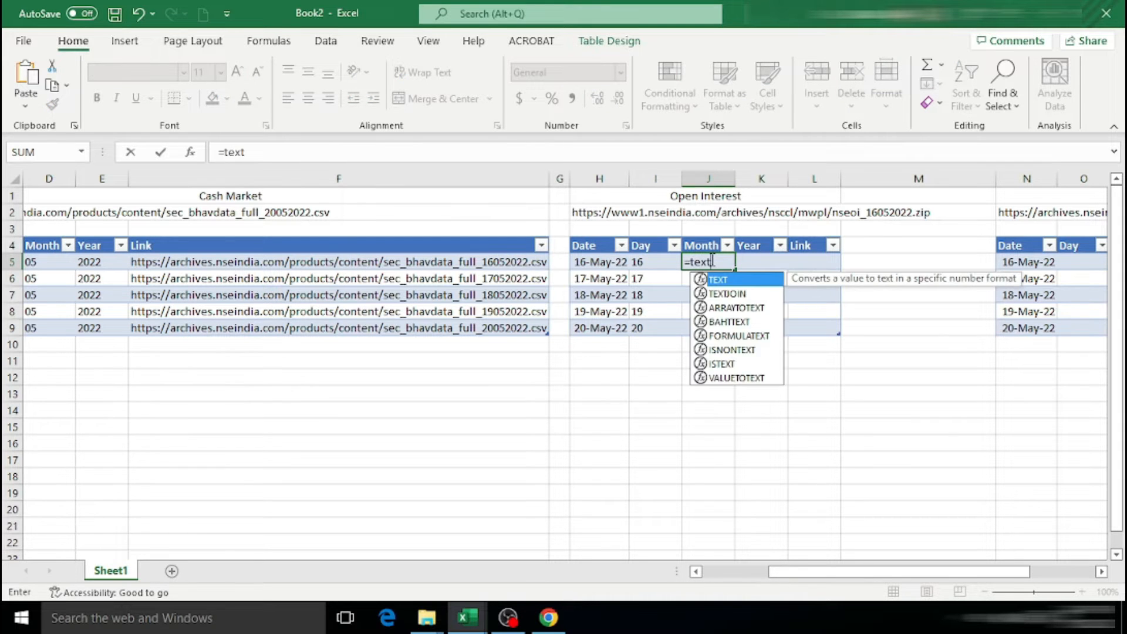
{"action": "key", "text": "Tab"}
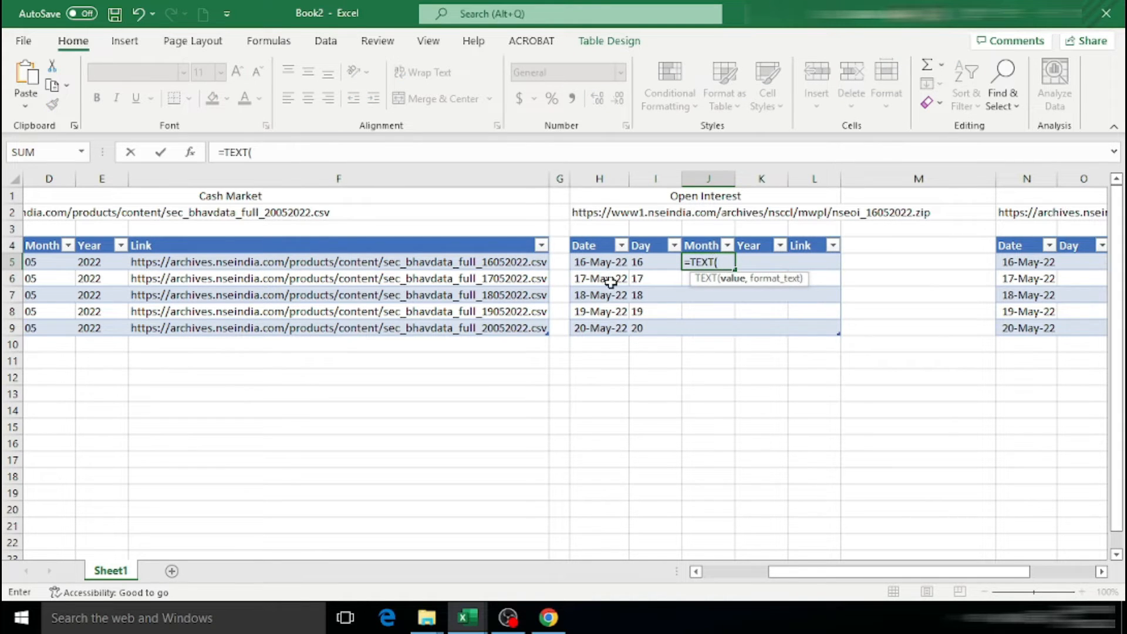
{"action": "left_click", "coordinate": [591, 264]}
{"action": "type", "text": ","}
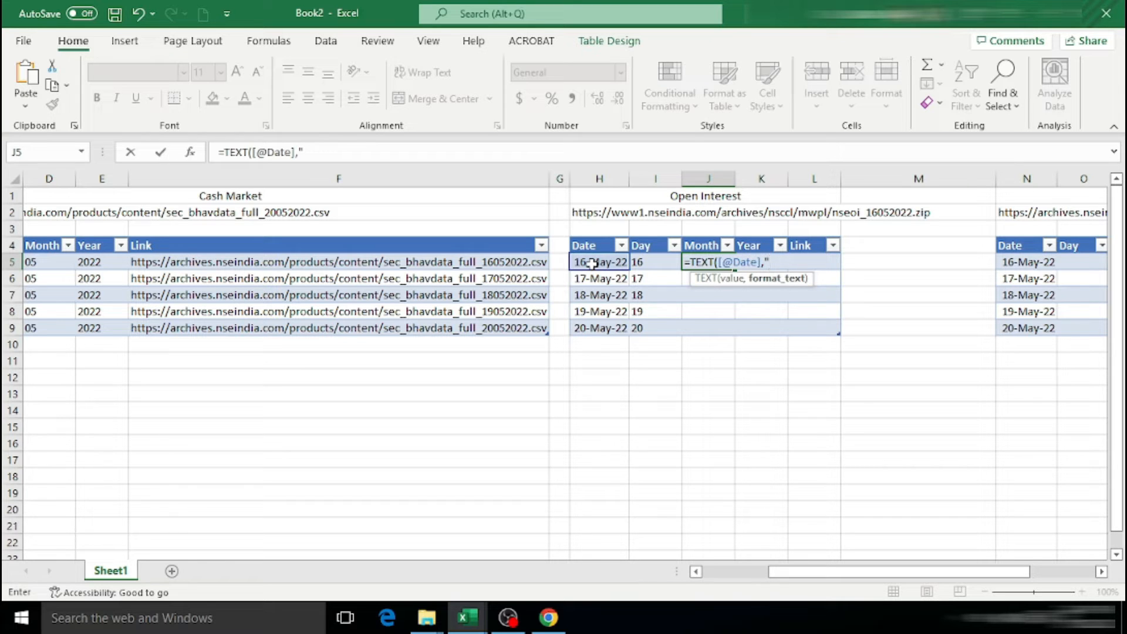
{"action": "type", "text": "\"MM\")"}
{"action": "key", "text": "Return"}
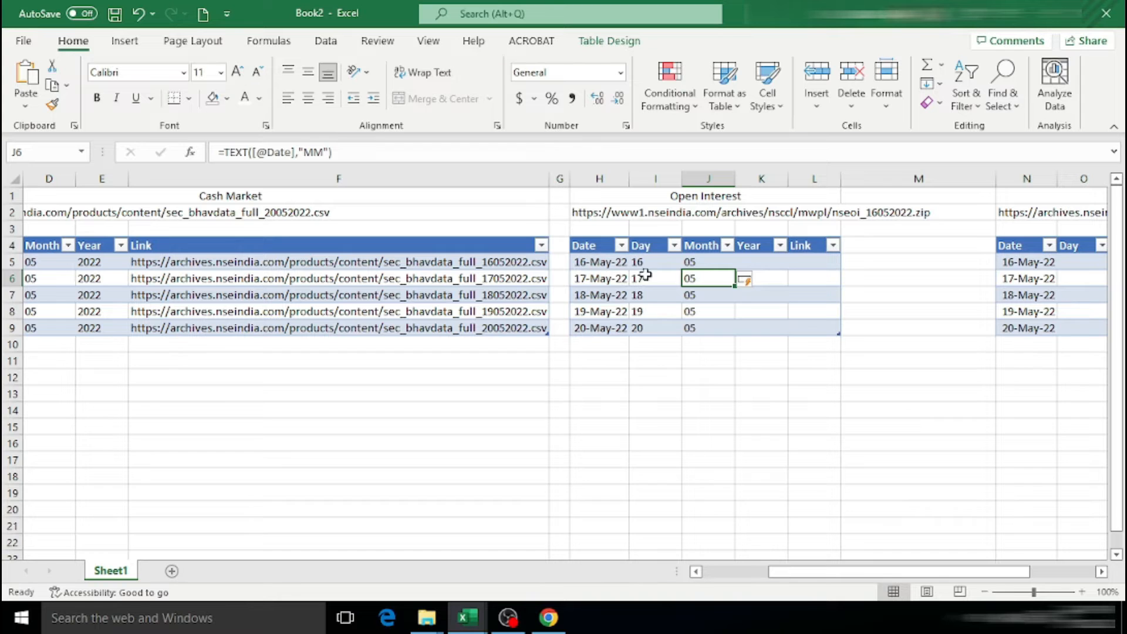
{"action": "left_click", "coordinate": [770, 259]}
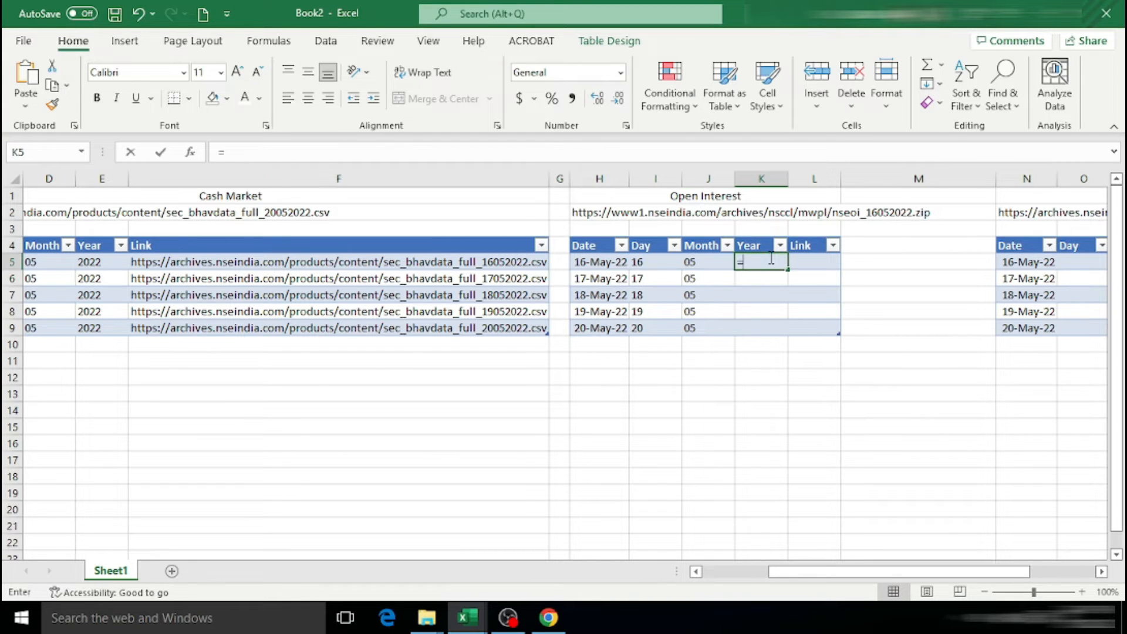
{"action": "type", "text": "=text"}
{"action": "key", "text": "Tab"}
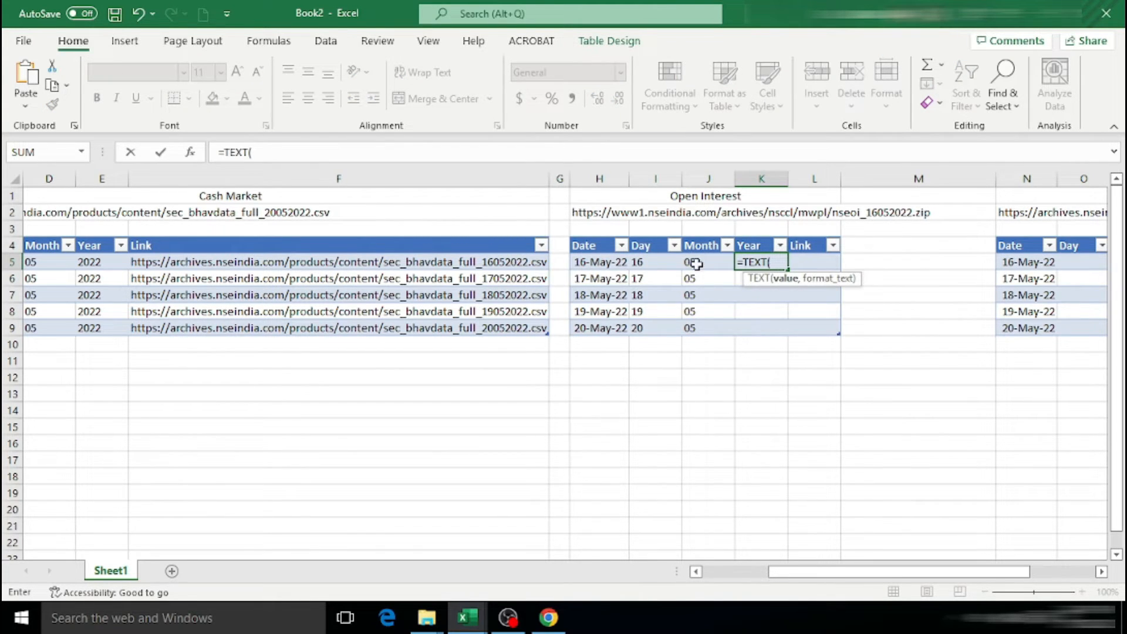
{"action": "left_click", "coordinate": [602, 259]}
{"action": "type", "text": ","}
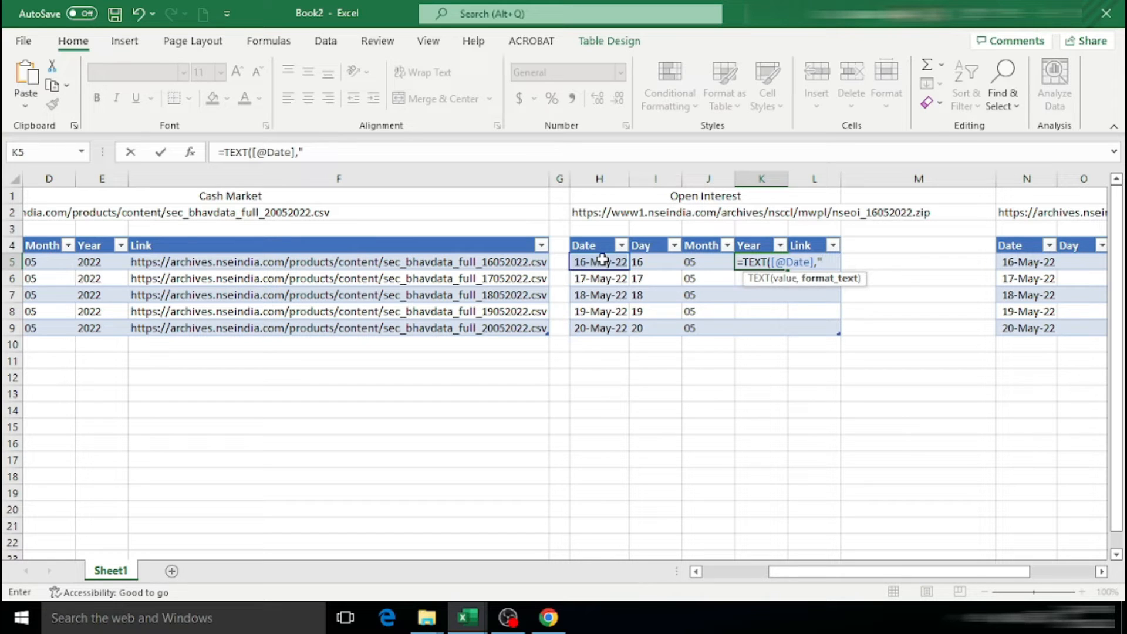
{"action": "type", "text": "\"YYYY"}
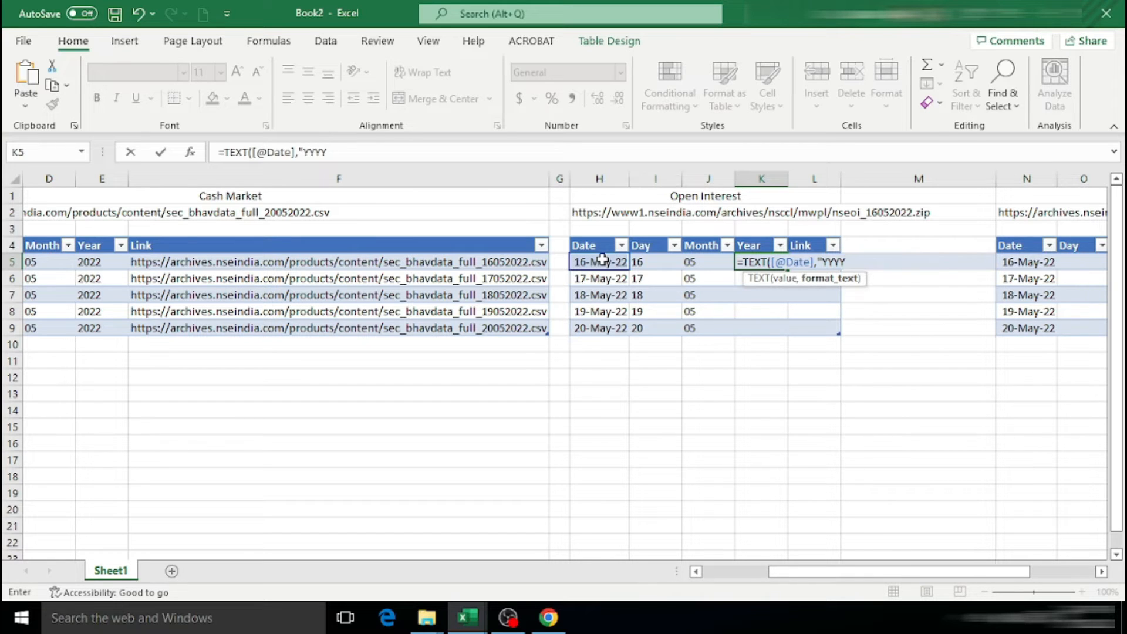
{"action": "type", "text": "\")"}
{"action": "key", "text": "Return"}
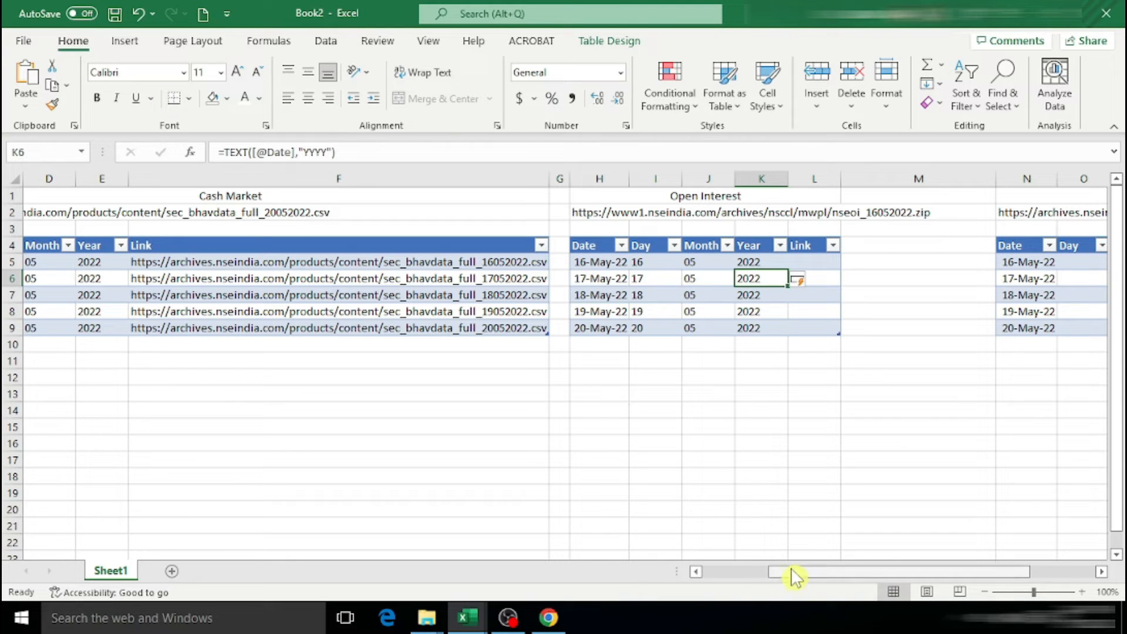
Copy the full Open Interest sample link text from cell H2, leaving the cell unchanged.
{"action": "left_click", "coordinate": [812, 263]}
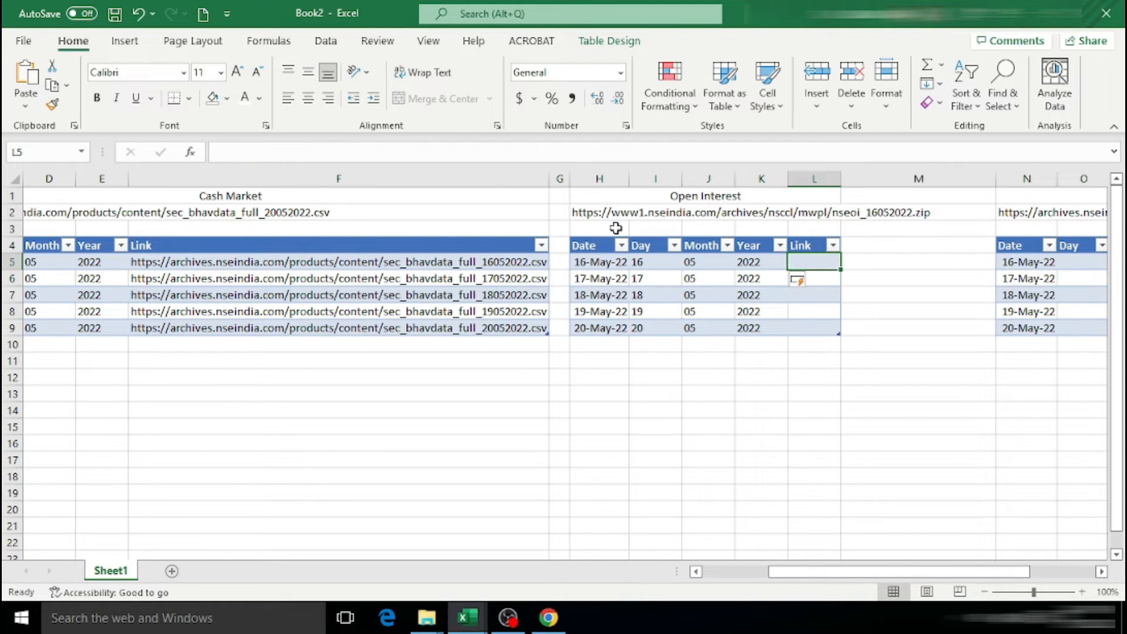
{"action": "left_click", "coordinate": [576, 211]}
{"action": "left_click_drag", "start_coordinate": [576, 152], "coordinate": [218, 160]}
{"action": "right_click", "coordinate": [415, 153]}
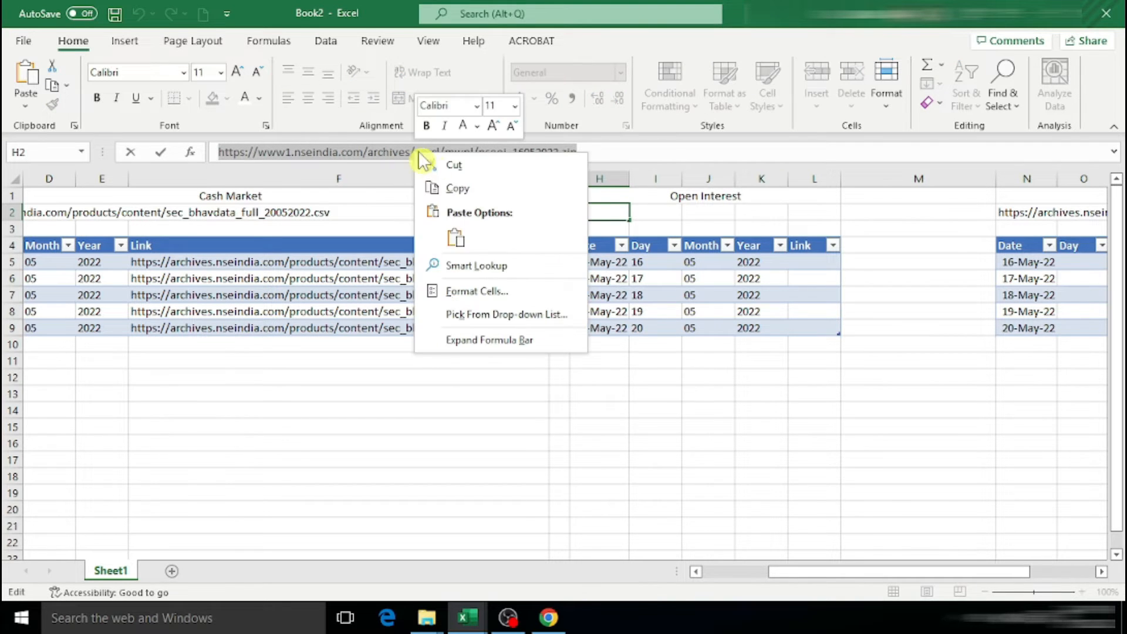
{"action": "left_click", "coordinate": [433, 184]}
{"action": "left_click", "coordinate": [131, 153]}
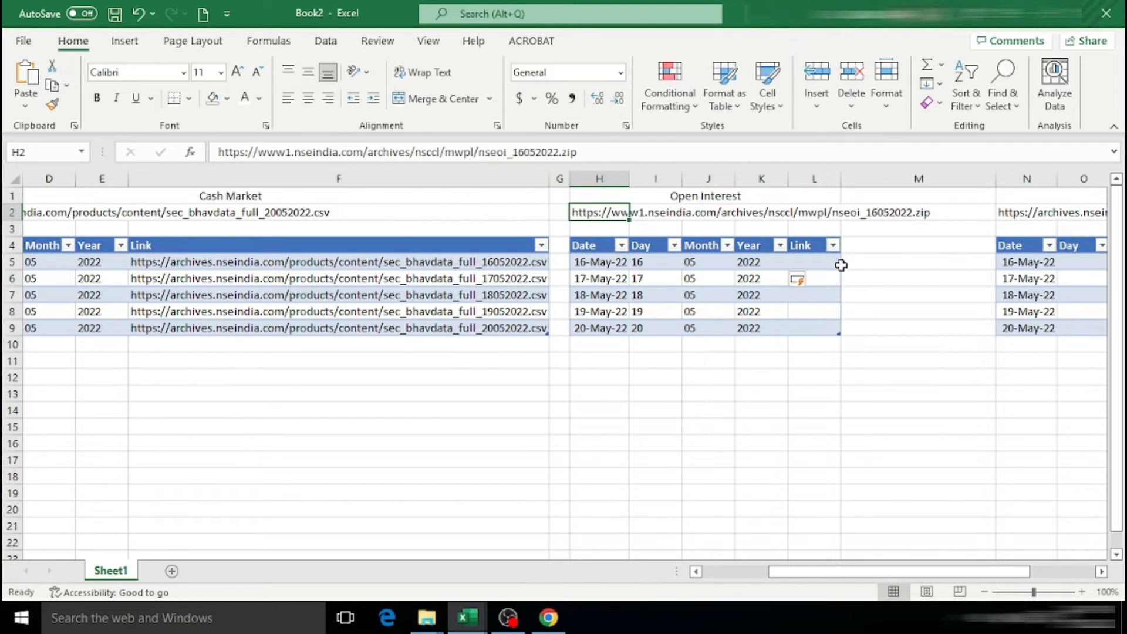
{"action": "left_click", "coordinate": [822, 263]}
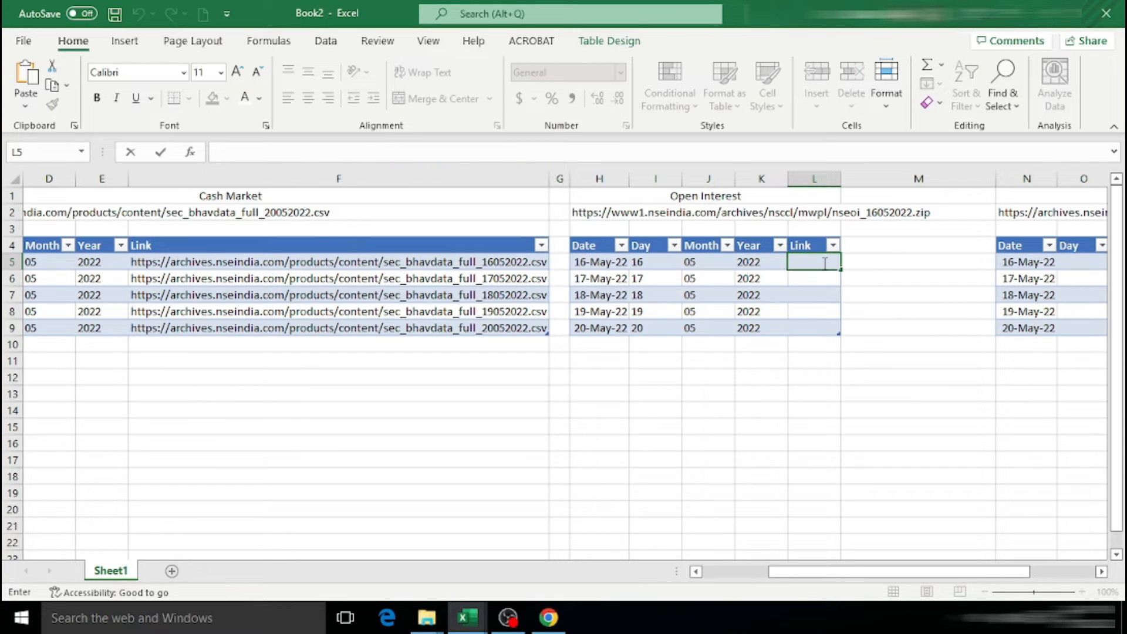
{"action": "type", "text": "="}
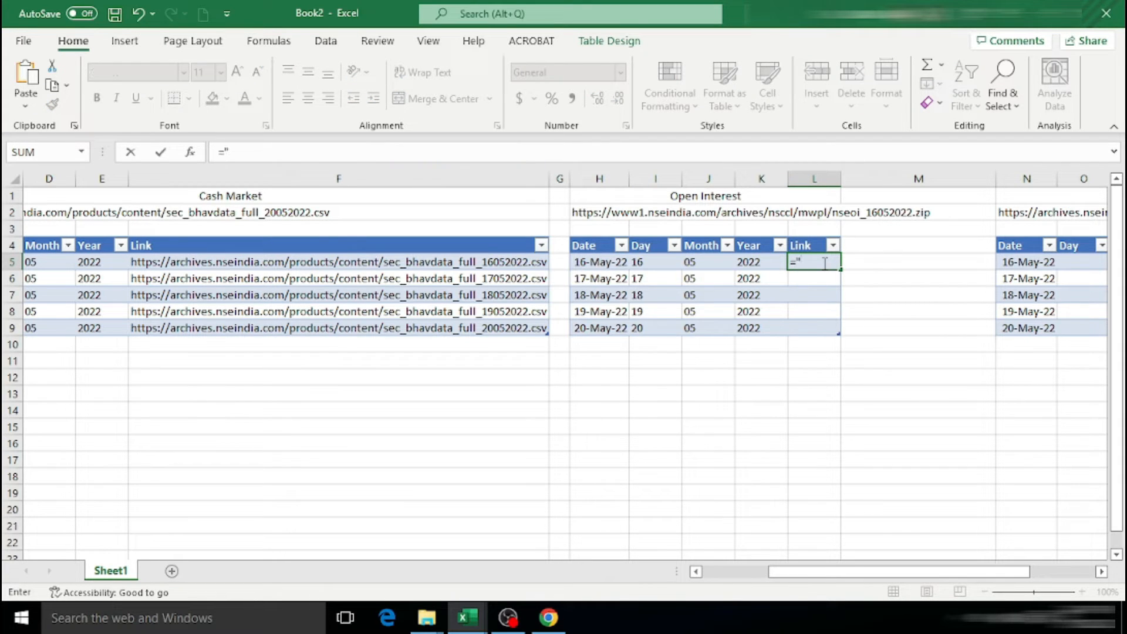
{"action": "type", "text": "\""}
{"action": "right_click", "coordinate": [825, 263]}
{"action": "left_click", "coordinate": [869, 334]}
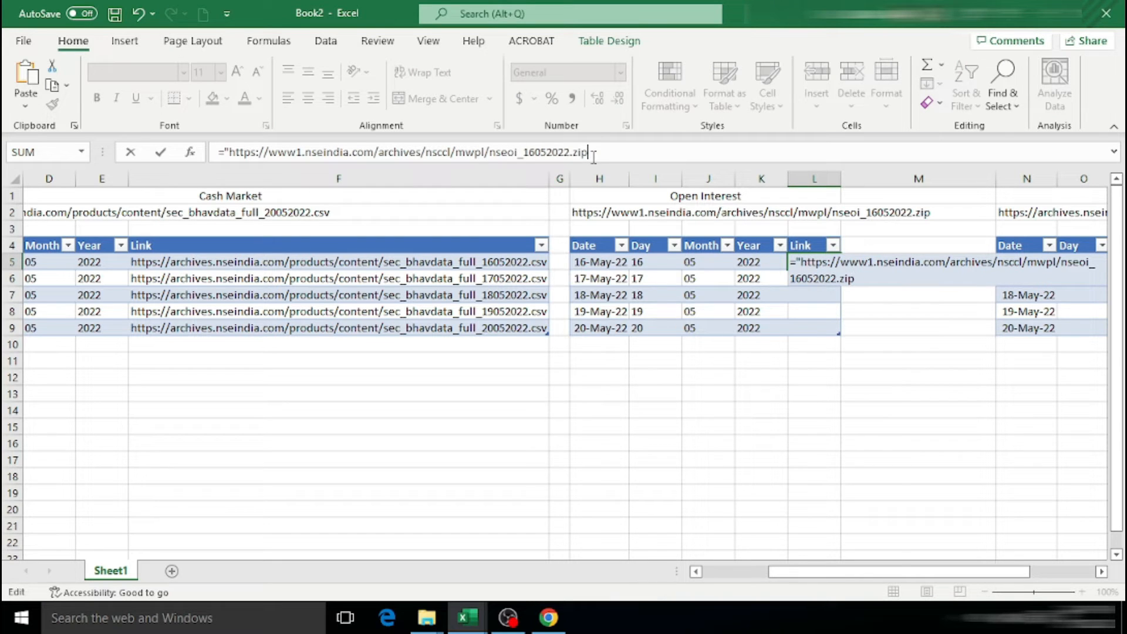
{"action": "type", "text": "\""}
{"action": "key", "text": "Return"}
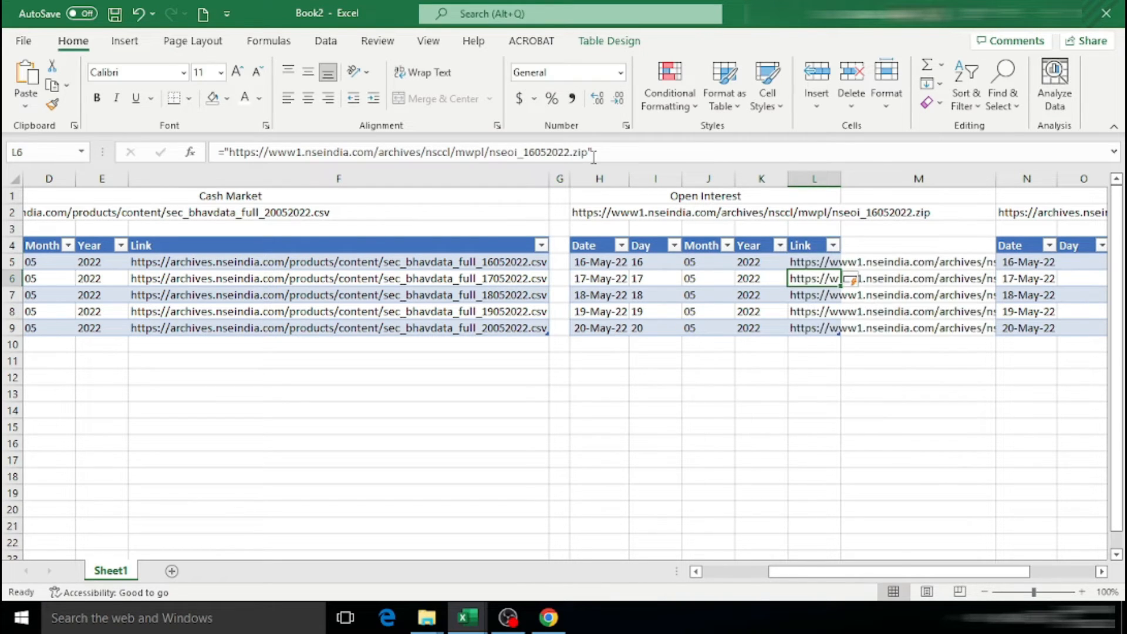
Widen column L until the full Open Interest links fit inside it.
{"action": "left_click_drag", "start_coordinate": [839, 176], "coordinate": [1054, 176]}
{"action": "left_click_drag", "start_coordinate": [852, 571], "coordinate": [907, 578]}
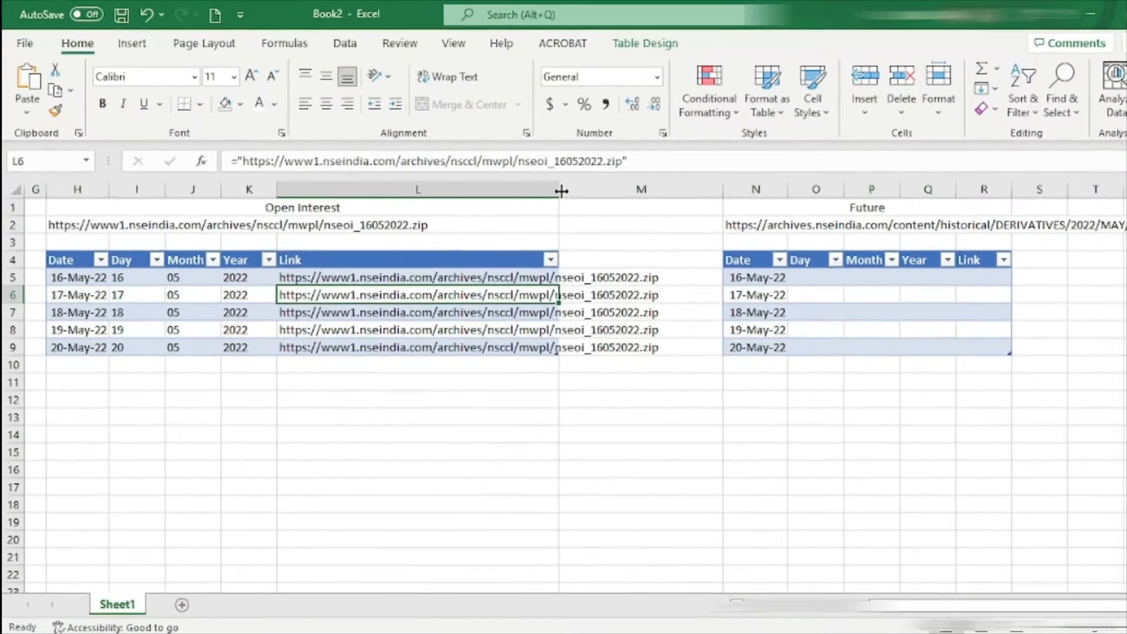
{"action": "left_click_drag", "start_coordinate": [646, 192], "coordinate": [667, 222]}
In the L5 formula, separate the date 16052022 from the surrounding link text with "& before it and &" after it.
{"action": "left_click", "coordinate": [660, 391]}
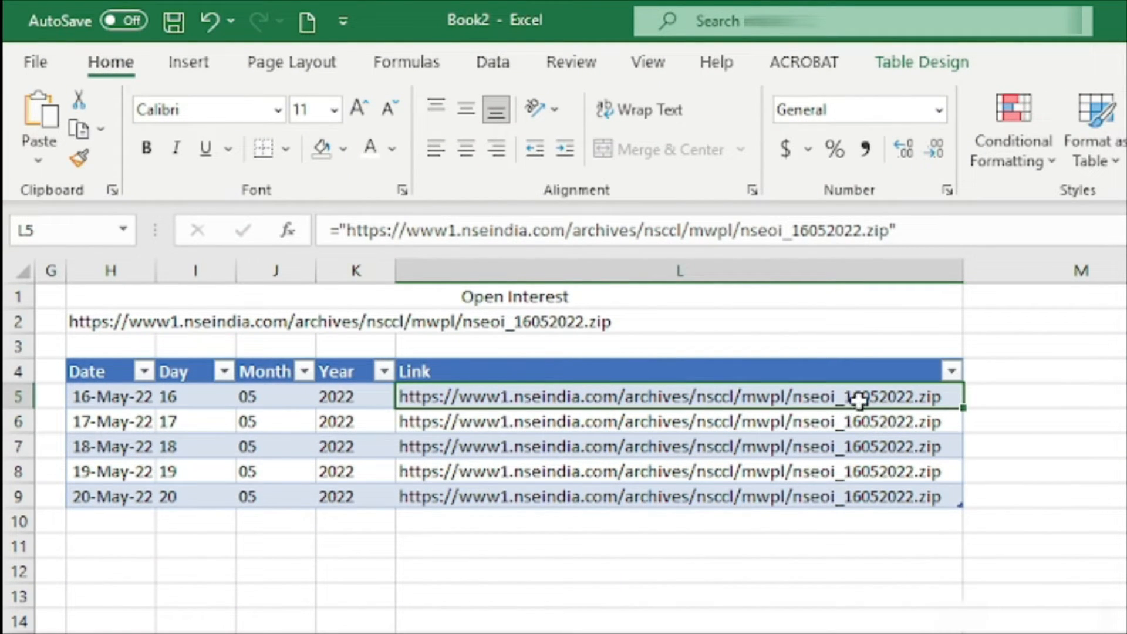
{"action": "left_click", "coordinate": [791, 231]}
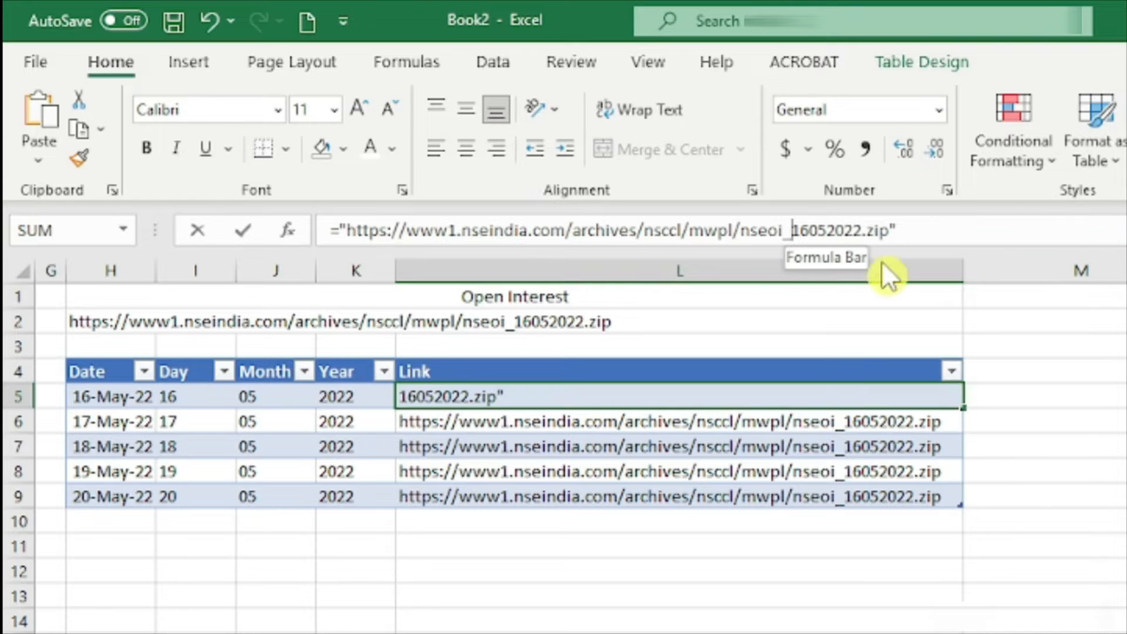
{"action": "type", "text": "\""}
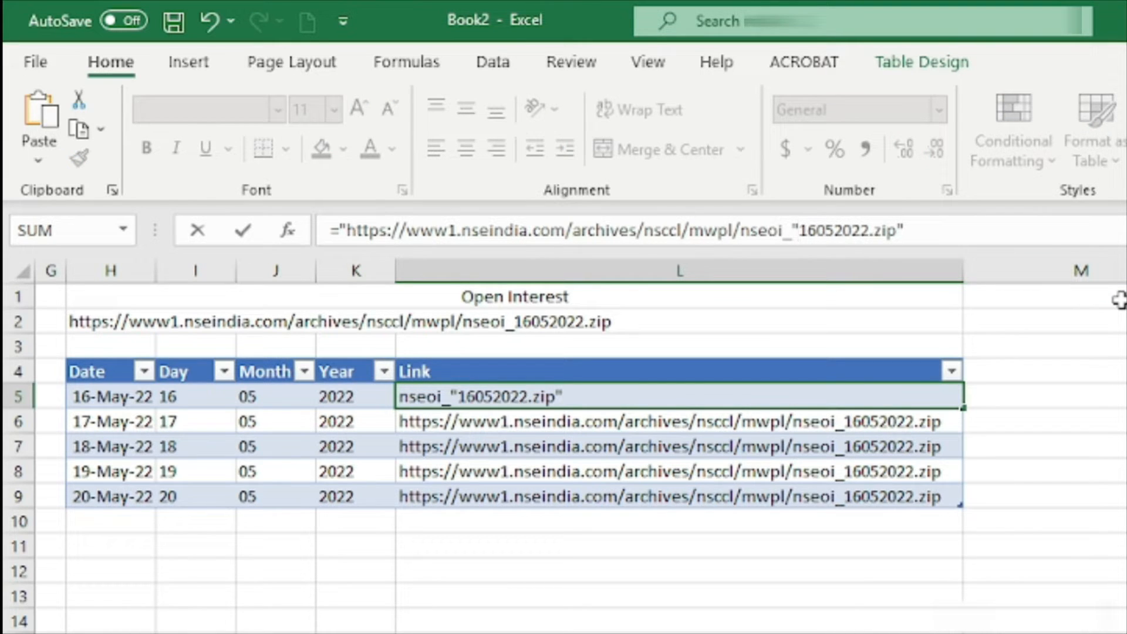
{"action": "type", "text": "&"}
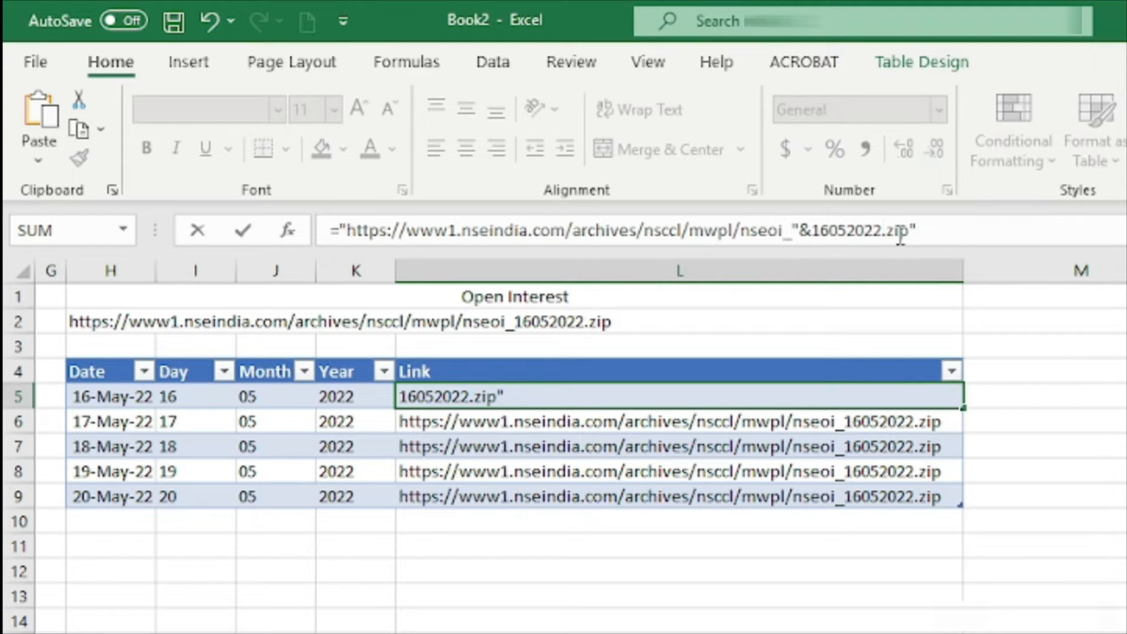
{"action": "type", "text": "&\""}
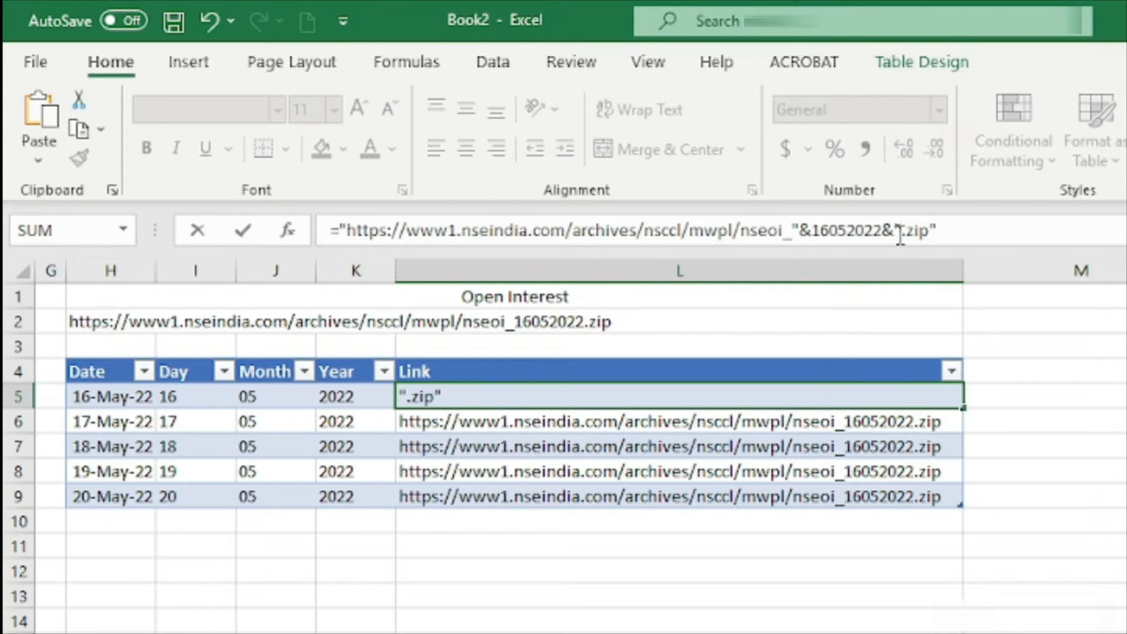
Delete the fixed date 16052022 from between the two ampersands in the L5 formula.
{"action": "left_click", "coordinate": [885, 230]}
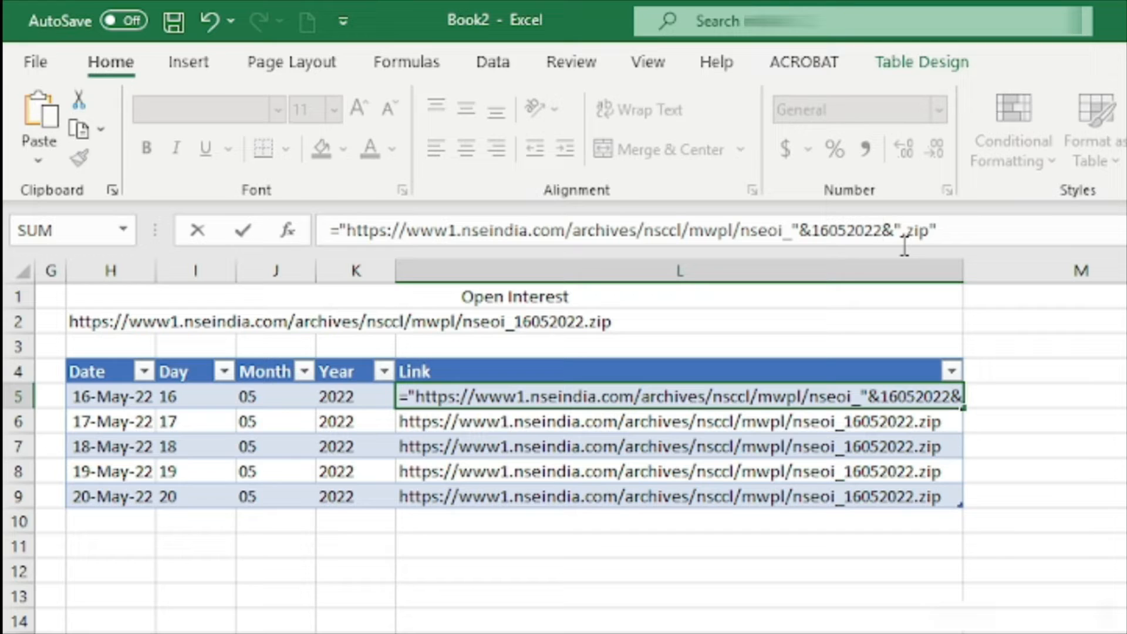
{"action": "key", "text": "BackSpace"}
{"action": "key", "text": "BackSpace"}
{"action": "key", "text": "BackSpace"}
{"action": "key", "text": "BackSpace"}
{"action": "key", "text": "BackSpace"}
{"action": "key", "text": "BackSpace"}
{"action": "key", "text": "BackSpace"}
{"action": "key", "text": "BackSpace"}
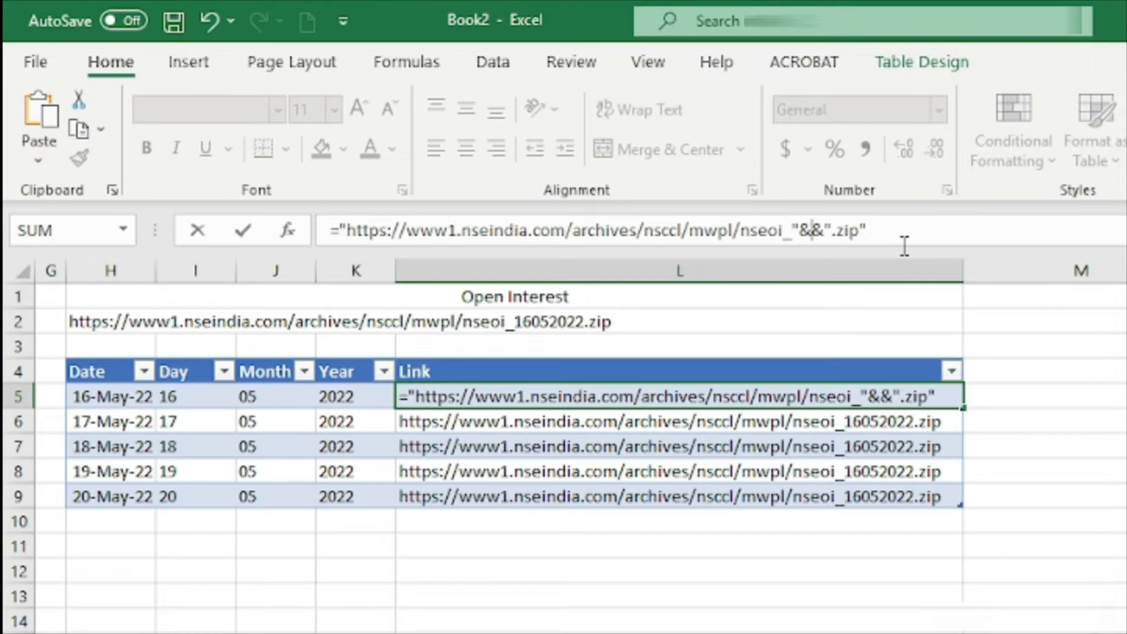
{"action": "left_click", "coordinate": [201, 397]}
{"action": "type", "text": "&"}
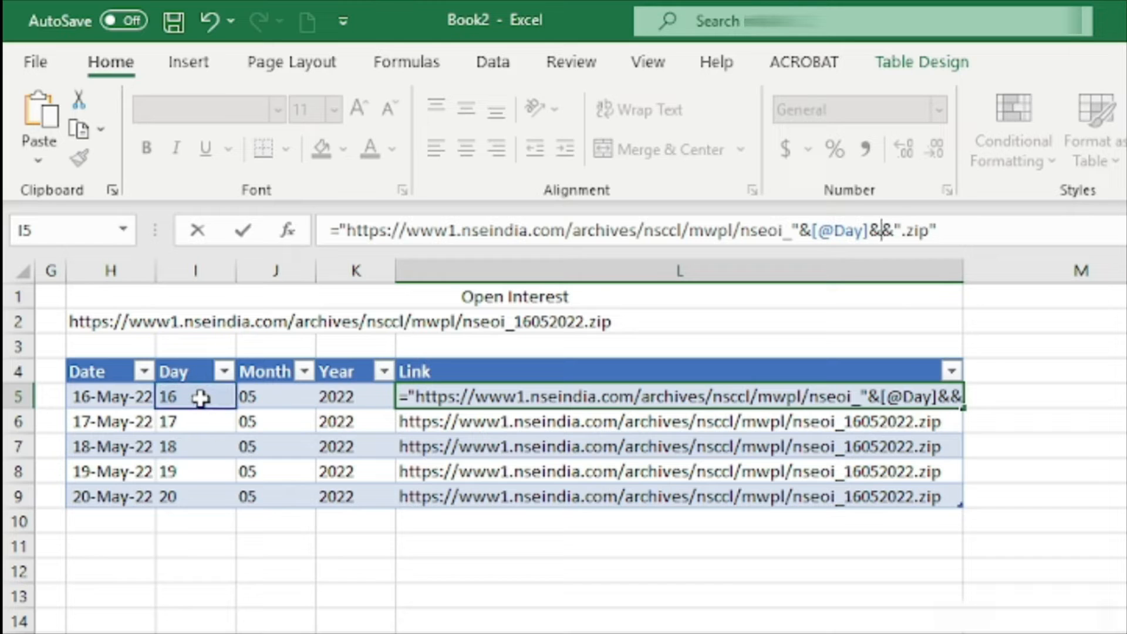
{"action": "left_click", "coordinate": [296, 402]}
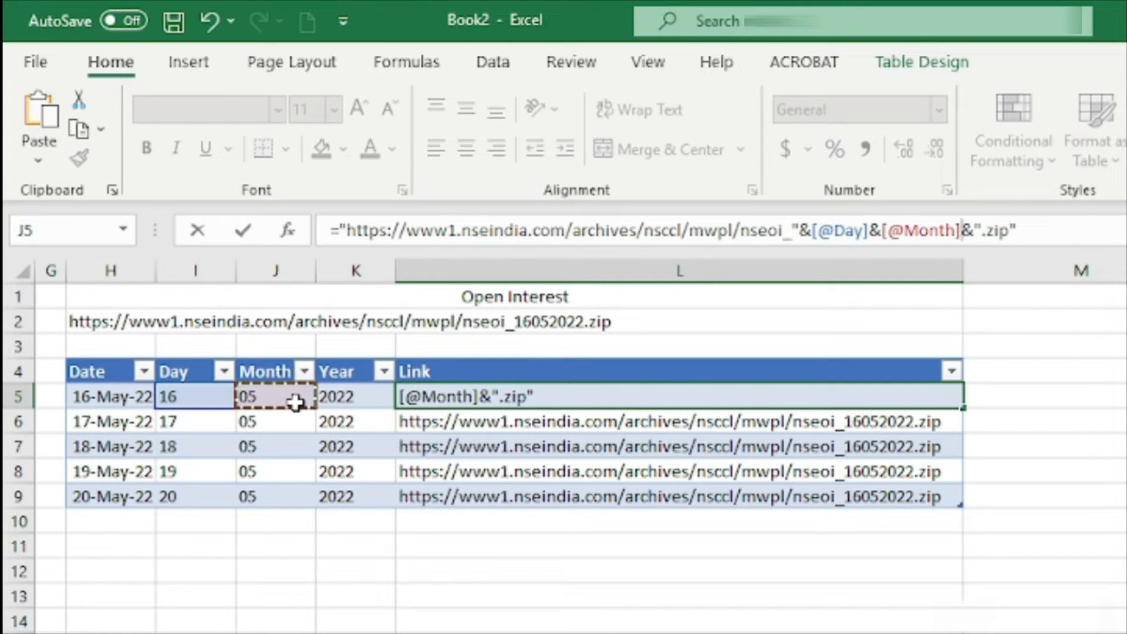
{"action": "type", "text": "&"}
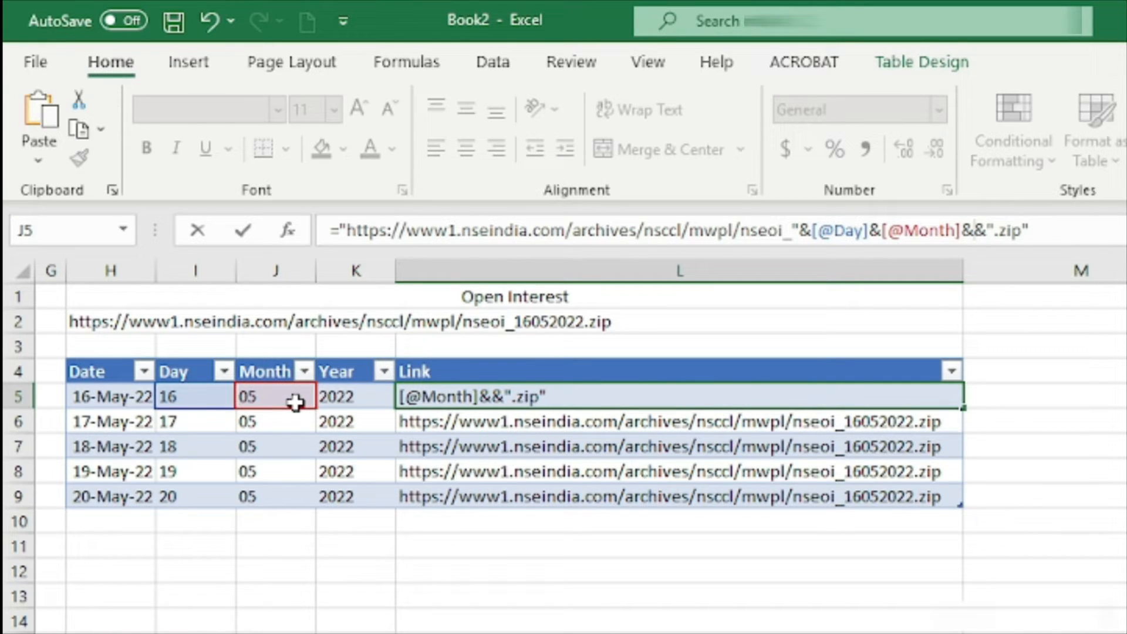
{"action": "left_click", "coordinate": [344, 396]}
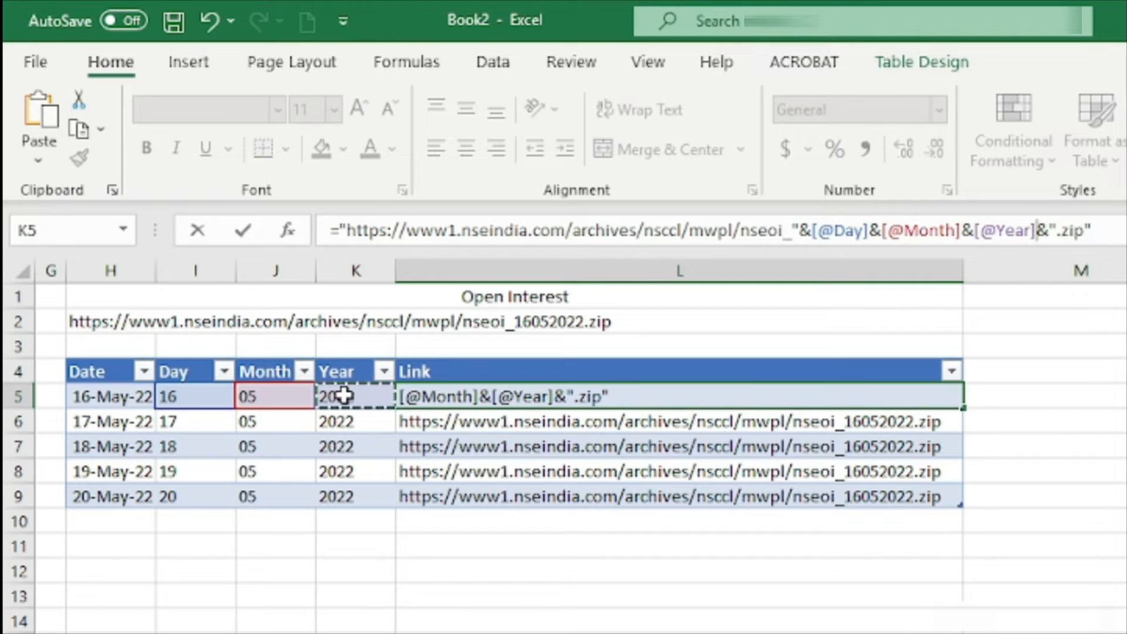
{"action": "left_click", "coordinate": [1095, 230]}
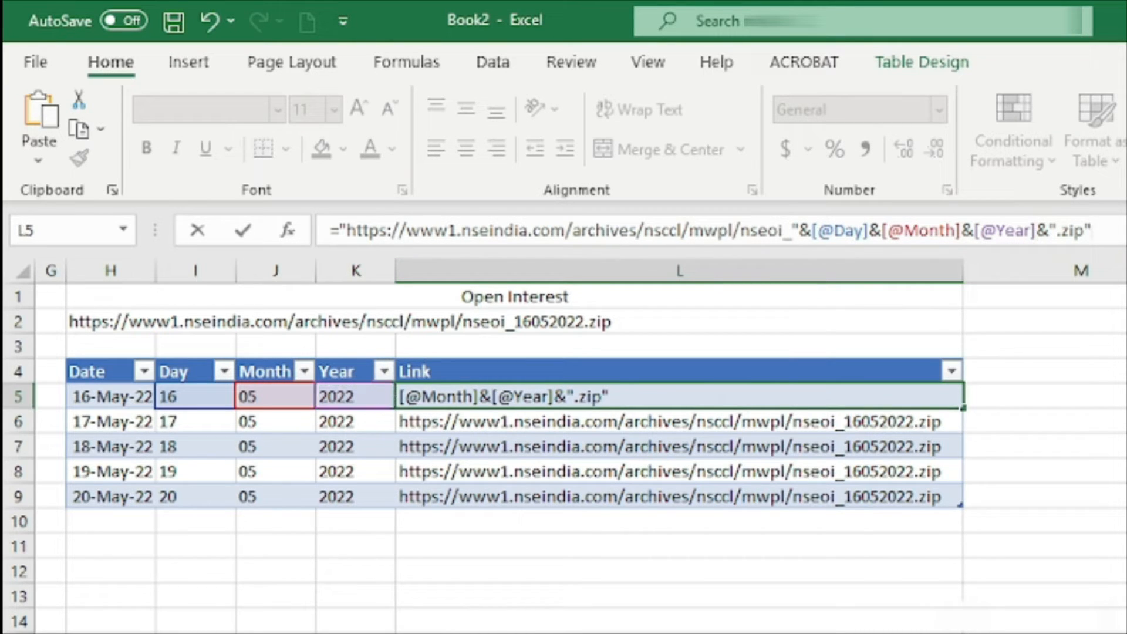
{"action": "key", "text": "Return"}
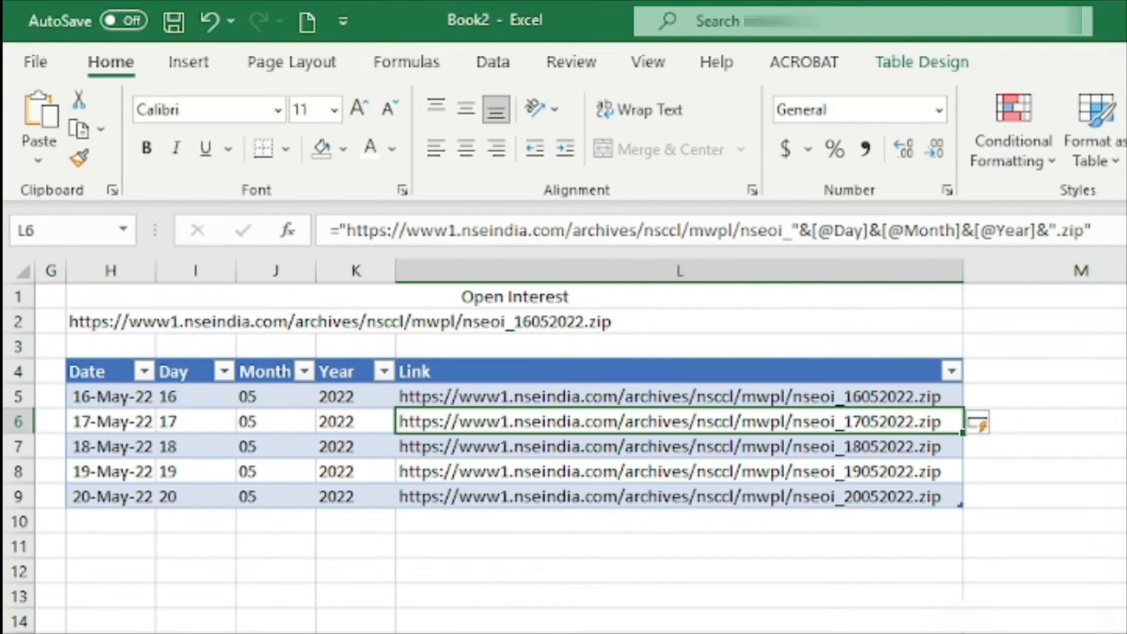
Narrow the empty column M between the Open Interest and Future tables to a slim gap.
{"action": "left_click", "coordinate": [892, 396]}
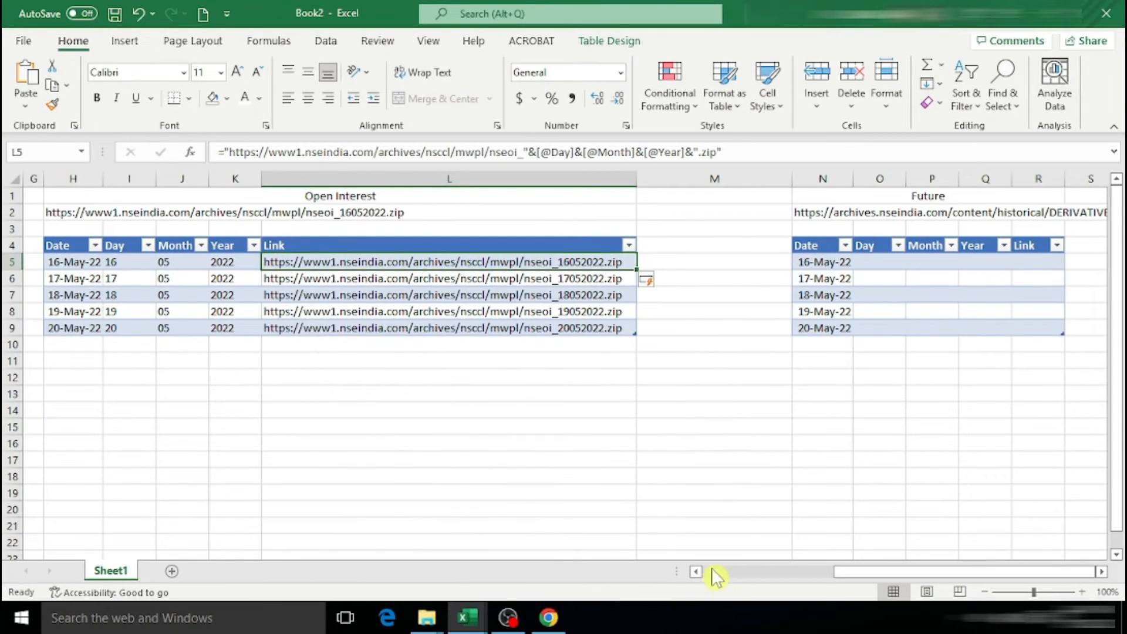
{"action": "left_click", "coordinate": [740, 530]}
{"action": "left_click_drag", "start_coordinate": [792, 178], "coordinate": [662, 178]}
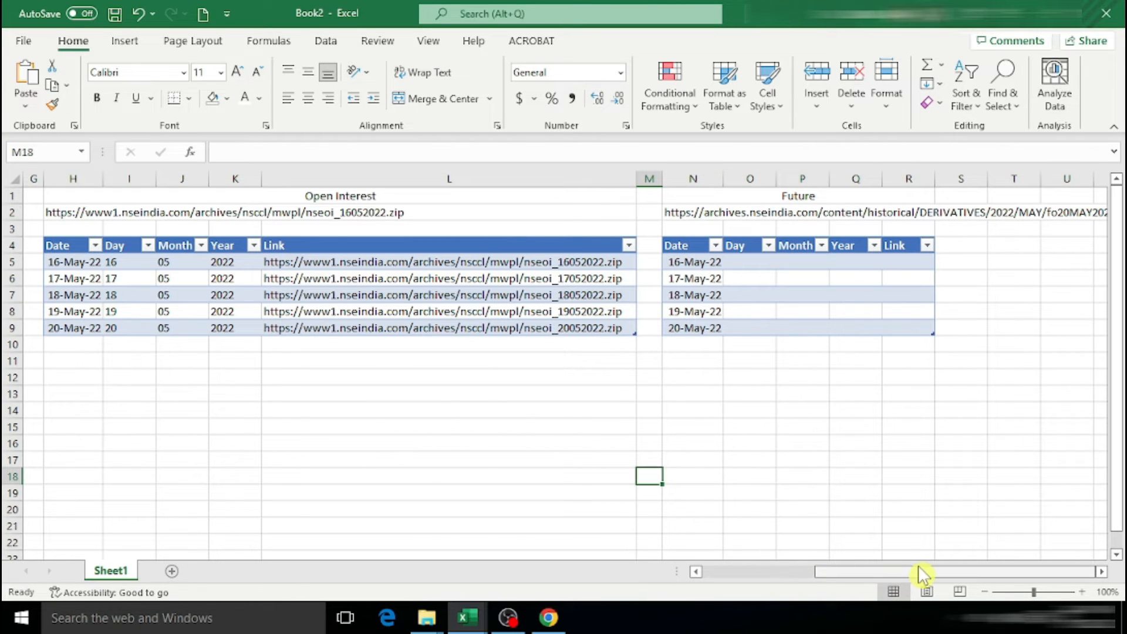
{"action": "scroll", "coordinate": [1098, 571], "scroll_direction": "right", "scroll_amount": 6}
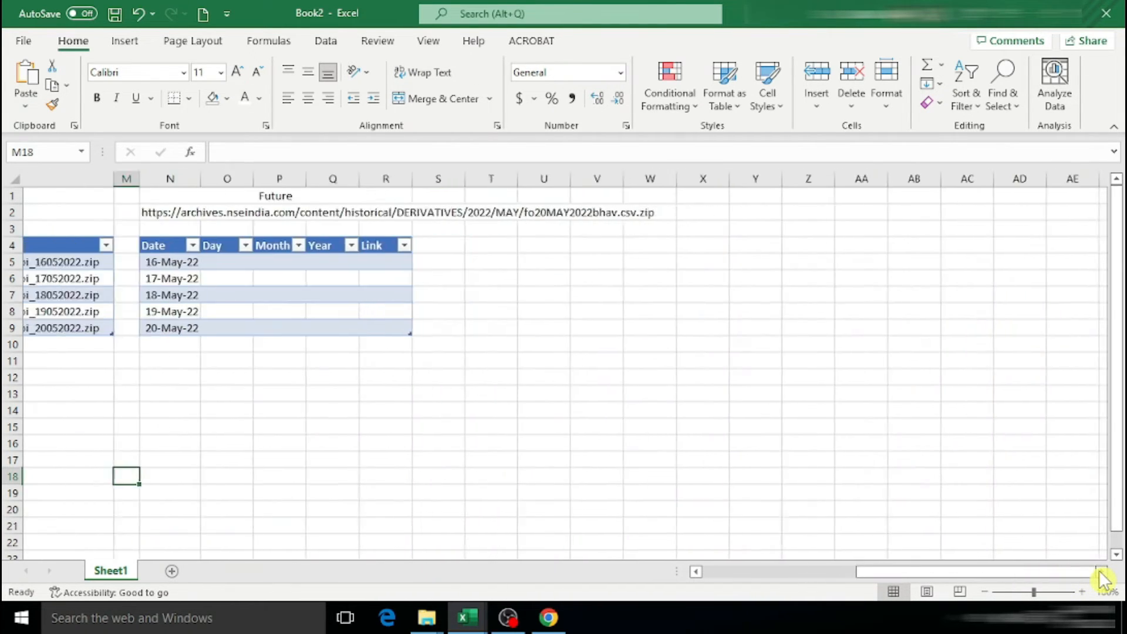
{"action": "left_click", "coordinate": [286, 448]}
{"action": "left_click", "coordinate": [88, 213]}
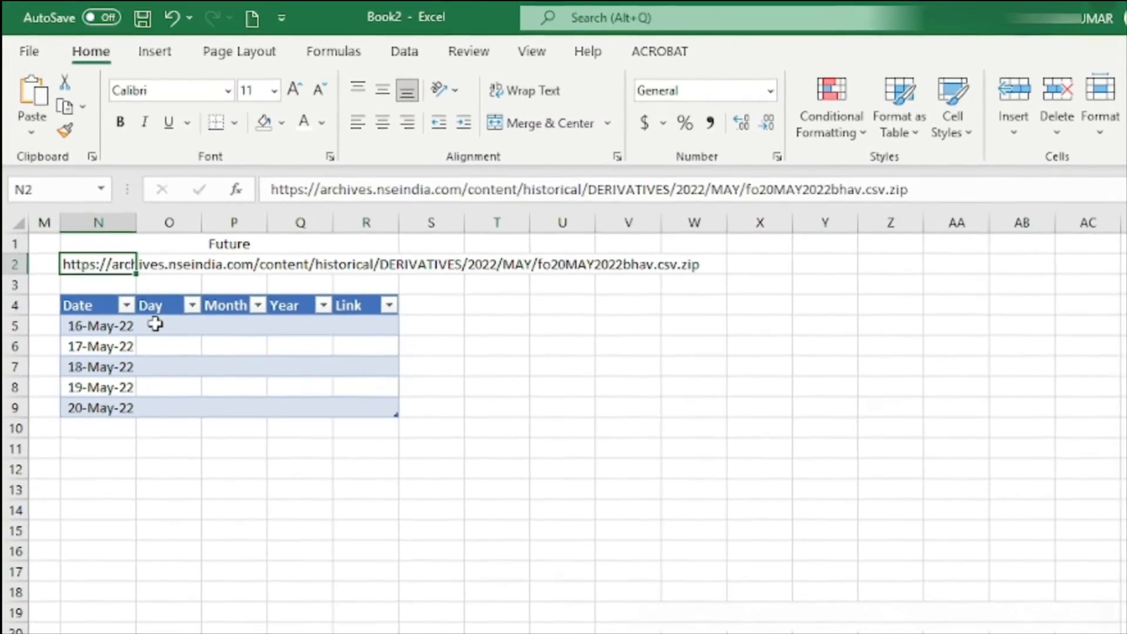
{"action": "left_click", "coordinate": [151, 309]}
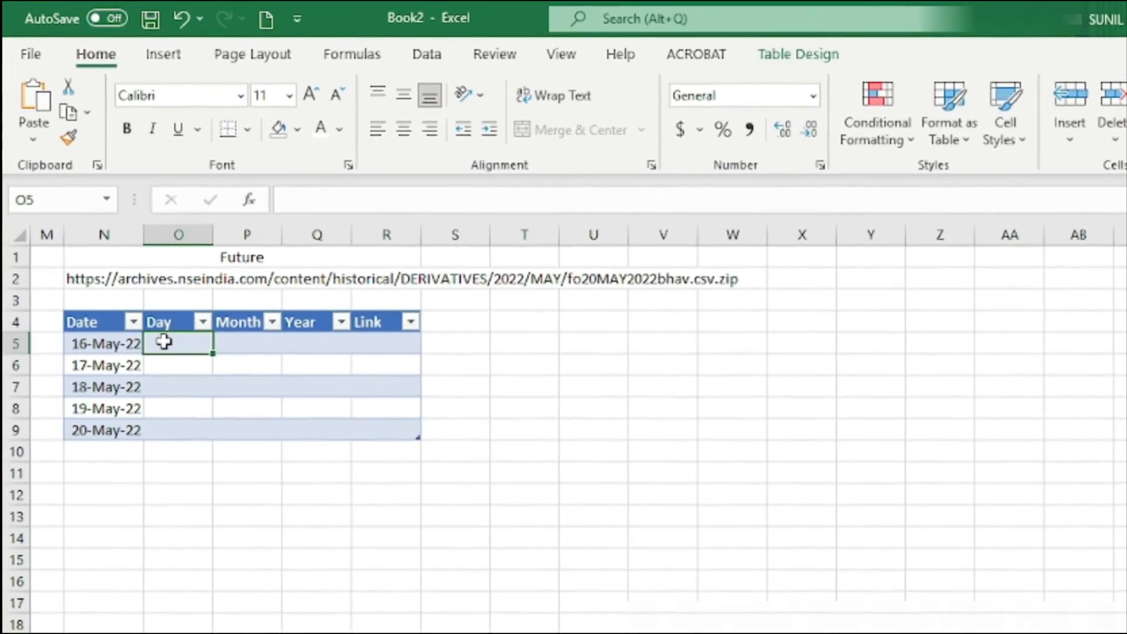
{"action": "type", "text": "=text"}
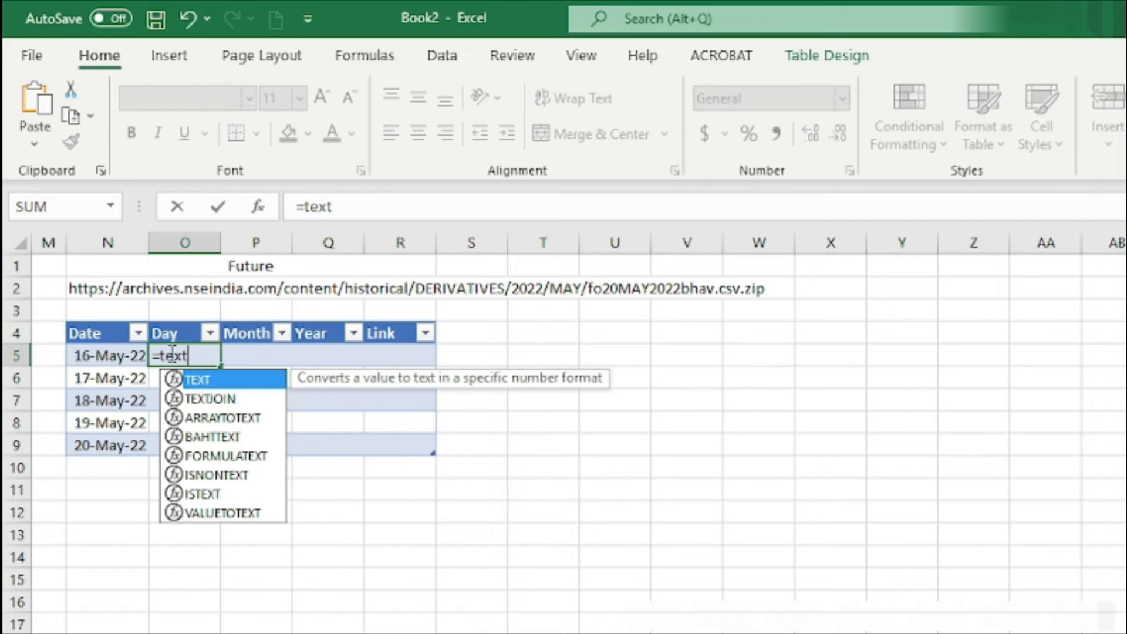
{"action": "key", "text": "Tab"}
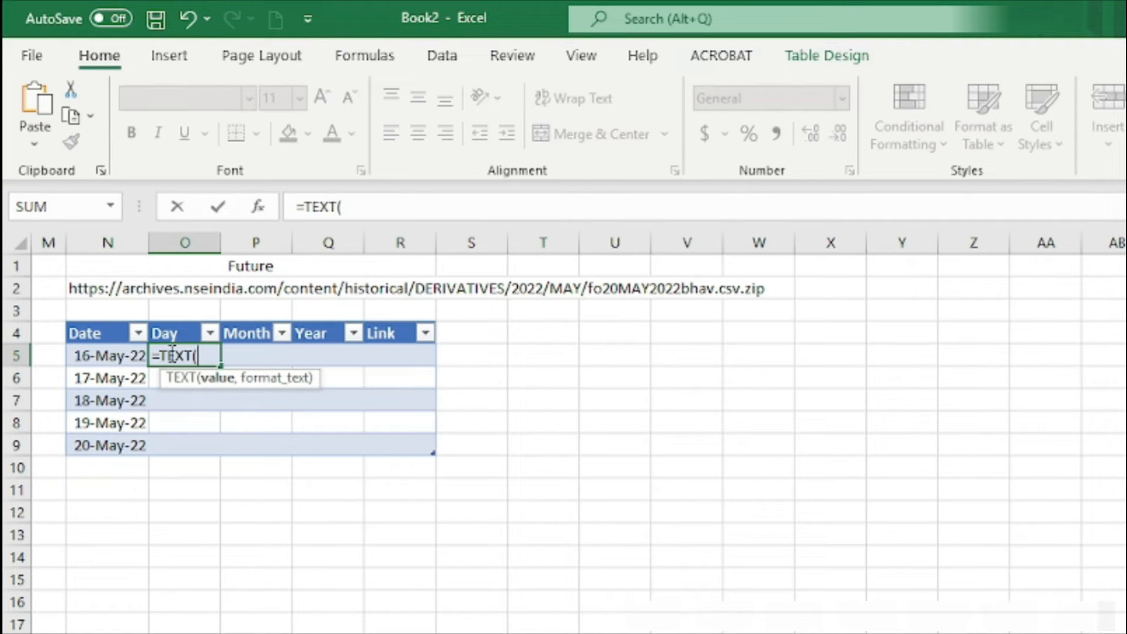
{"action": "left_click", "coordinate": [101, 357]}
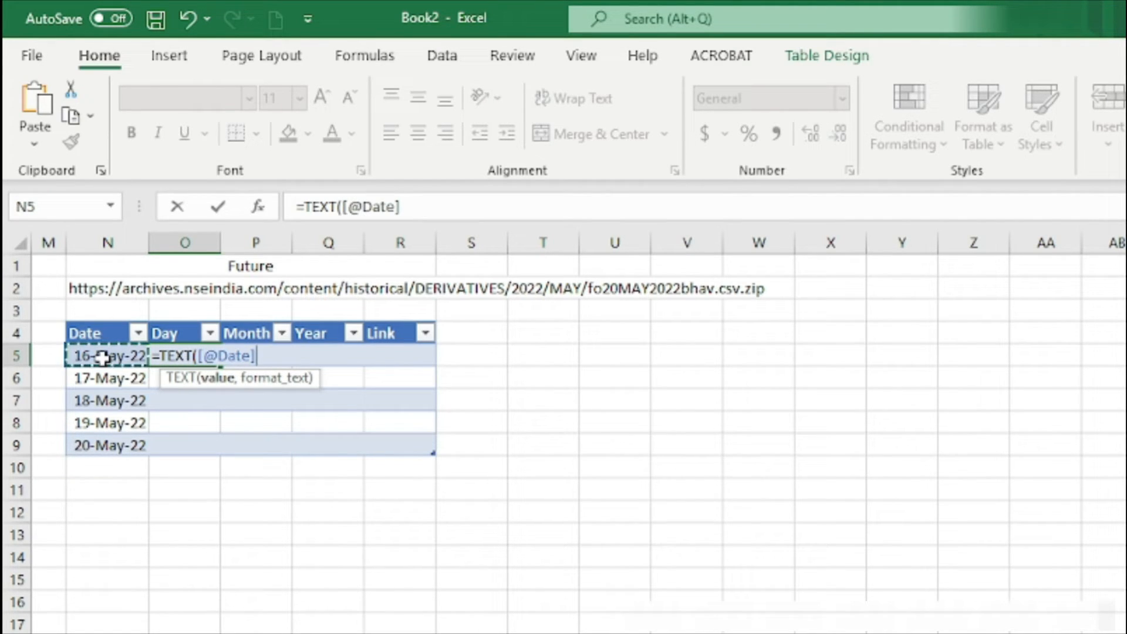
{"action": "type", "text": ","}
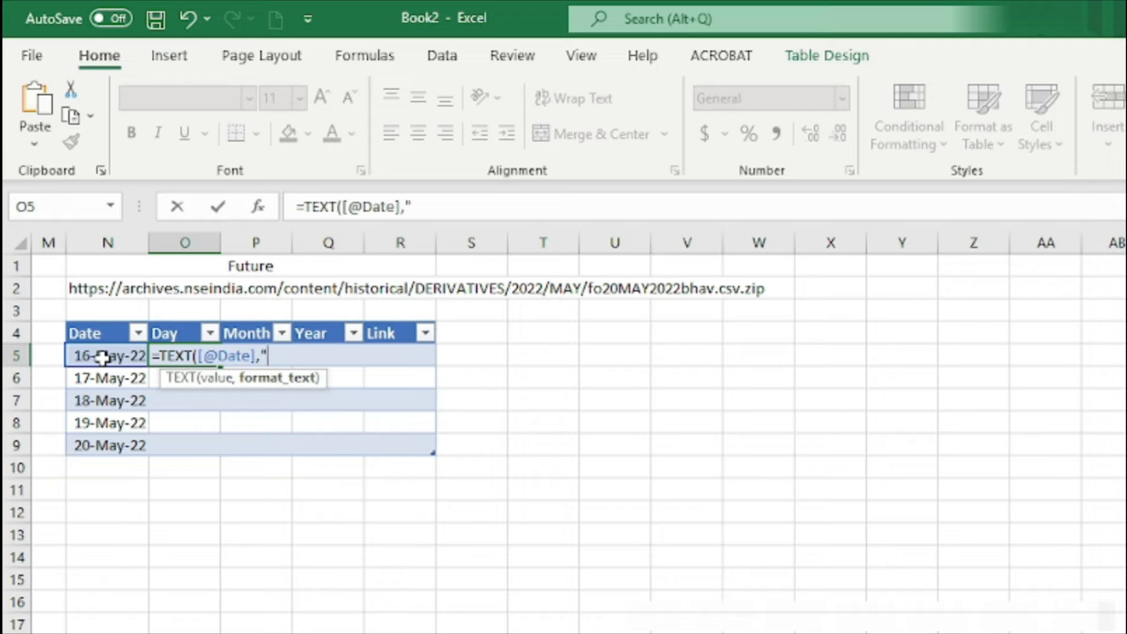
{"action": "type", "text": "\"DD\""}
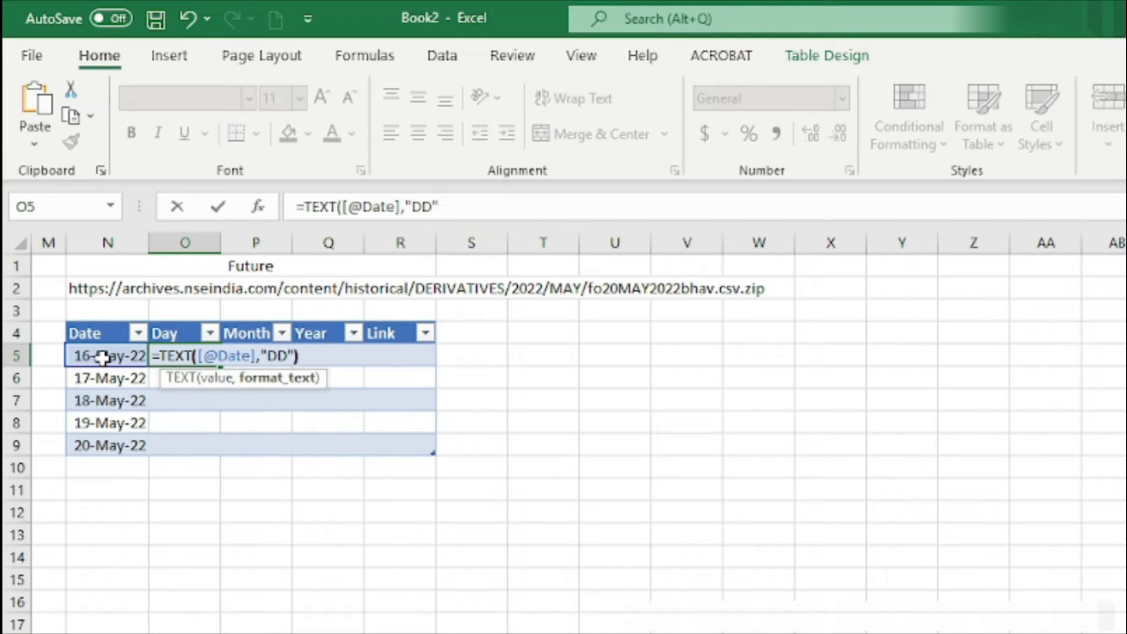
{"action": "key", "text": "Return"}
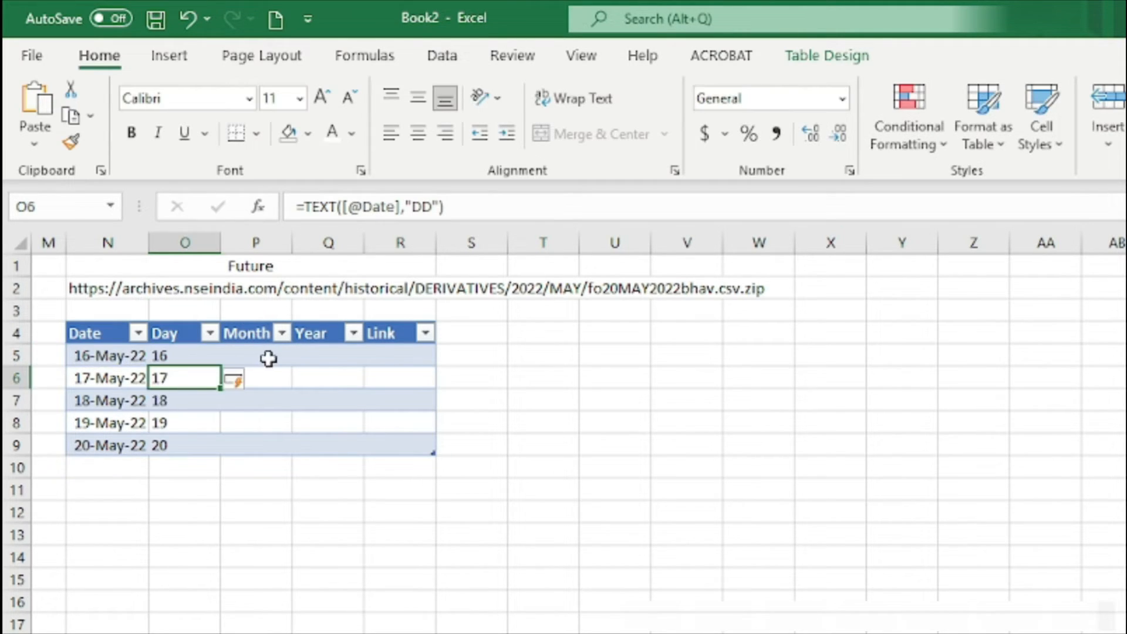
{"action": "left_click", "coordinate": [269, 358]}
{"action": "type", "text": "=text"}
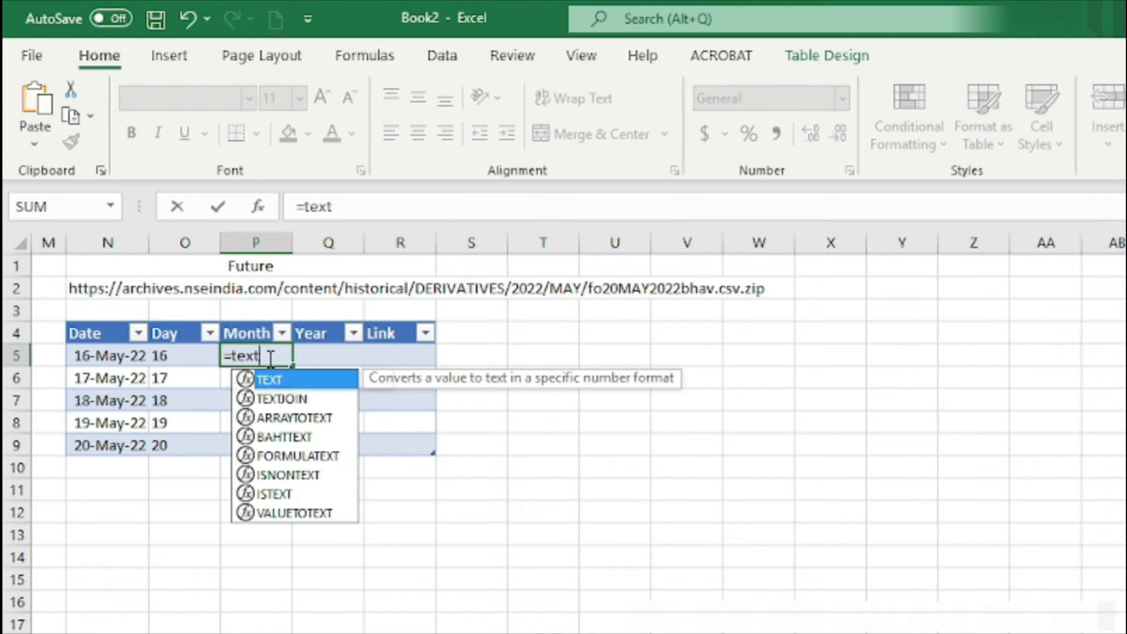
{"action": "key", "text": "Tab"}
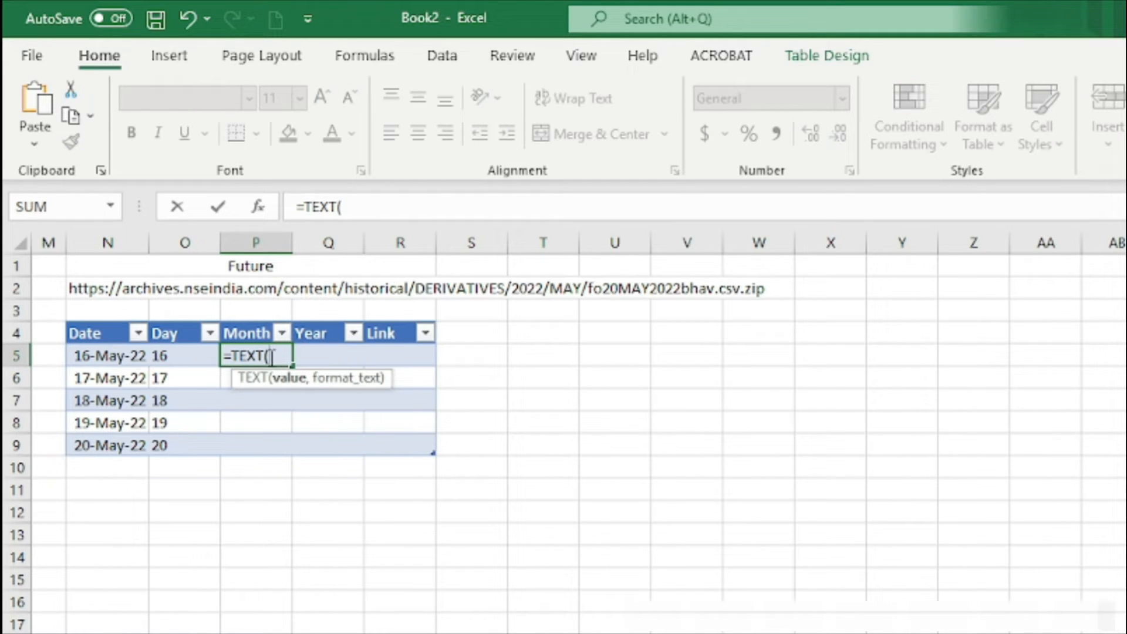
{"action": "left_click", "coordinate": [101, 356]}
{"action": "type", "text": ","}
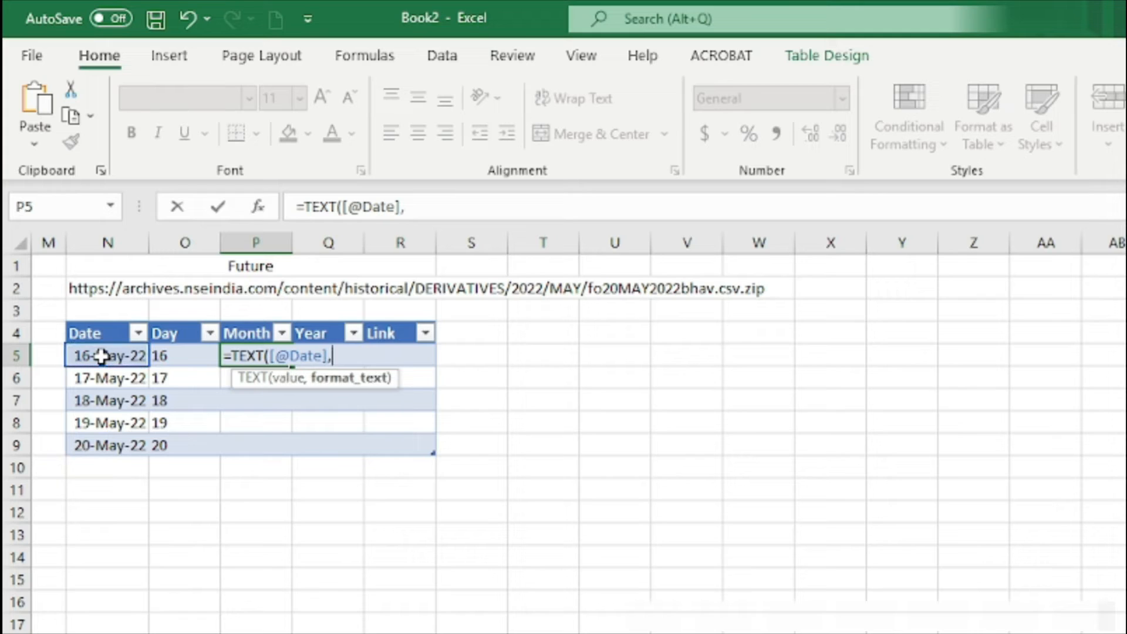
{"action": "type", "text": "\"MMM"}
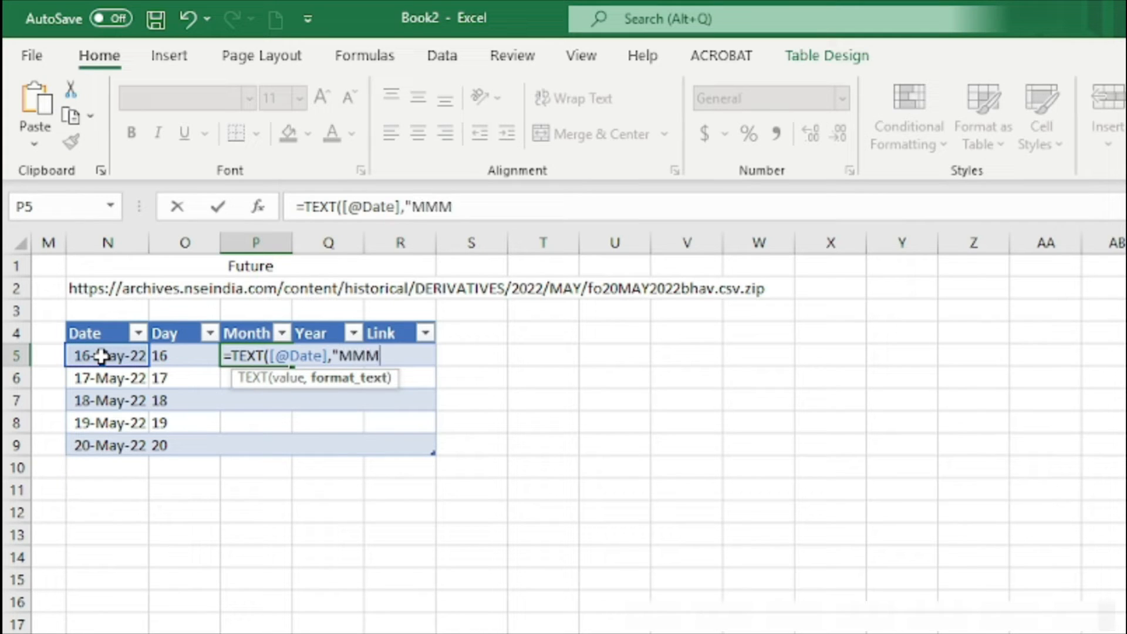
{"action": "type", "text": "\")"}
{"action": "key", "text": "Return"}
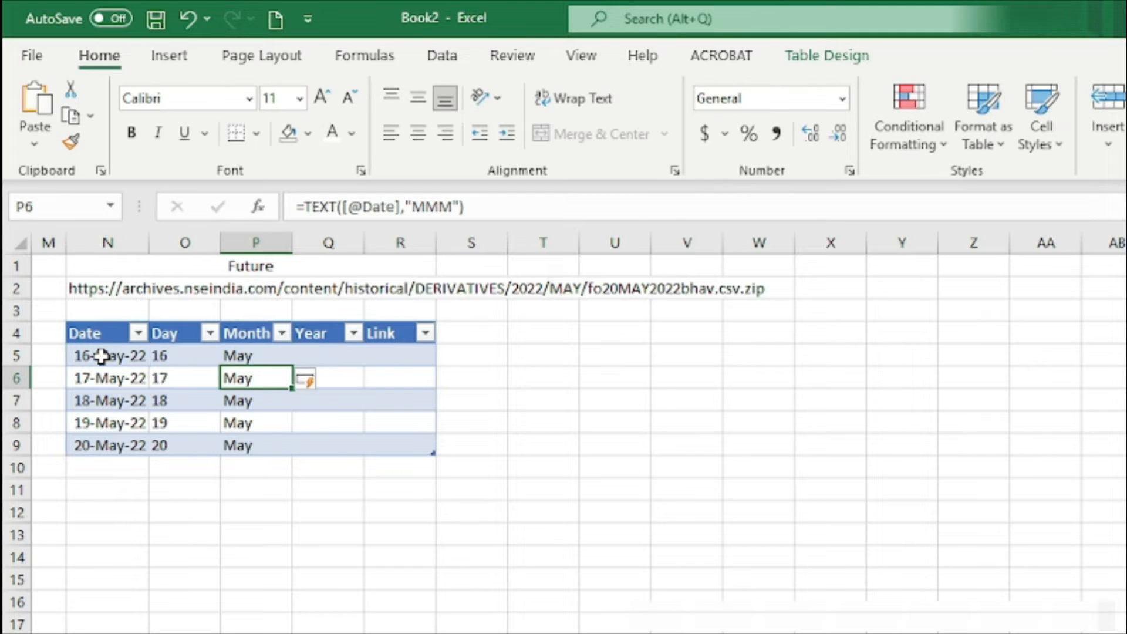
{"action": "left_click", "coordinate": [239, 359]}
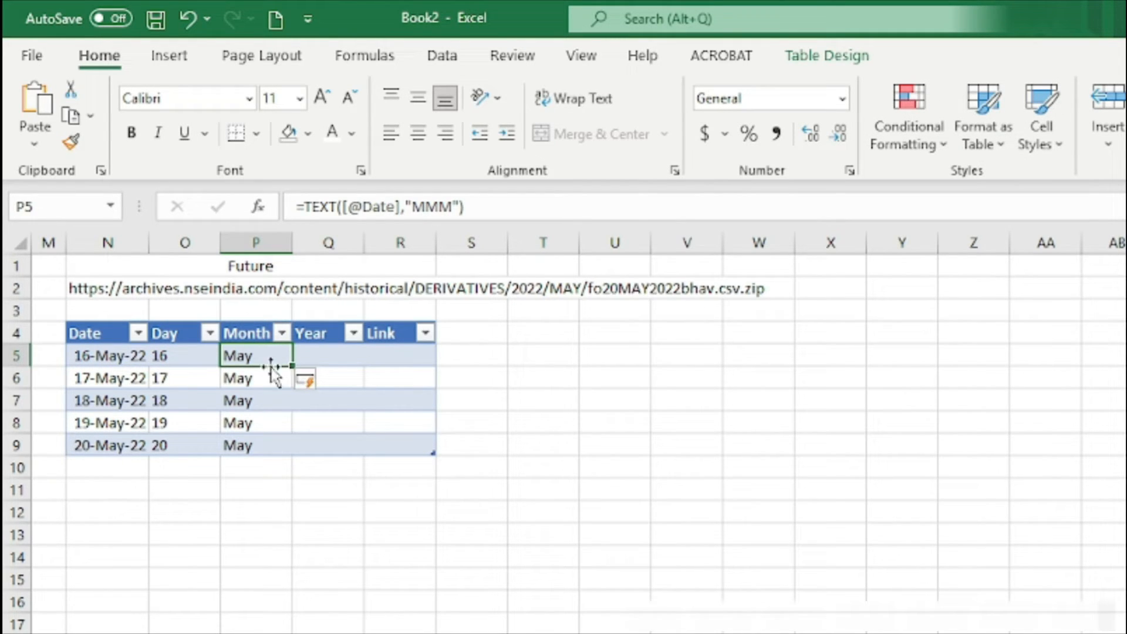
{"action": "left_click", "coordinate": [303, 208]}
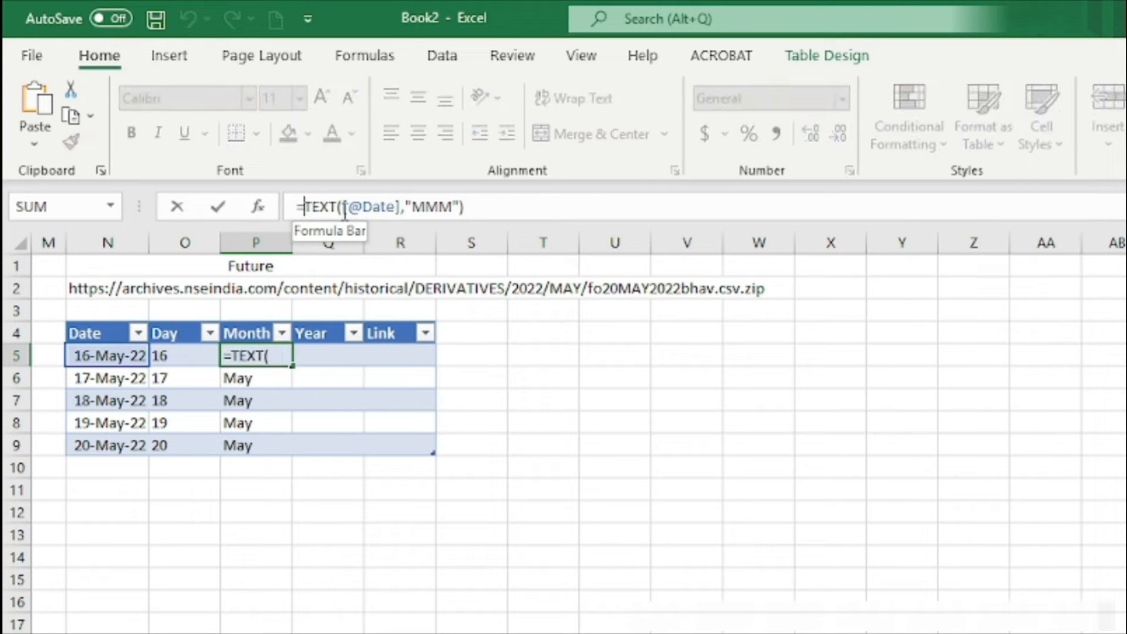
{"action": "type", "text": "upp"}
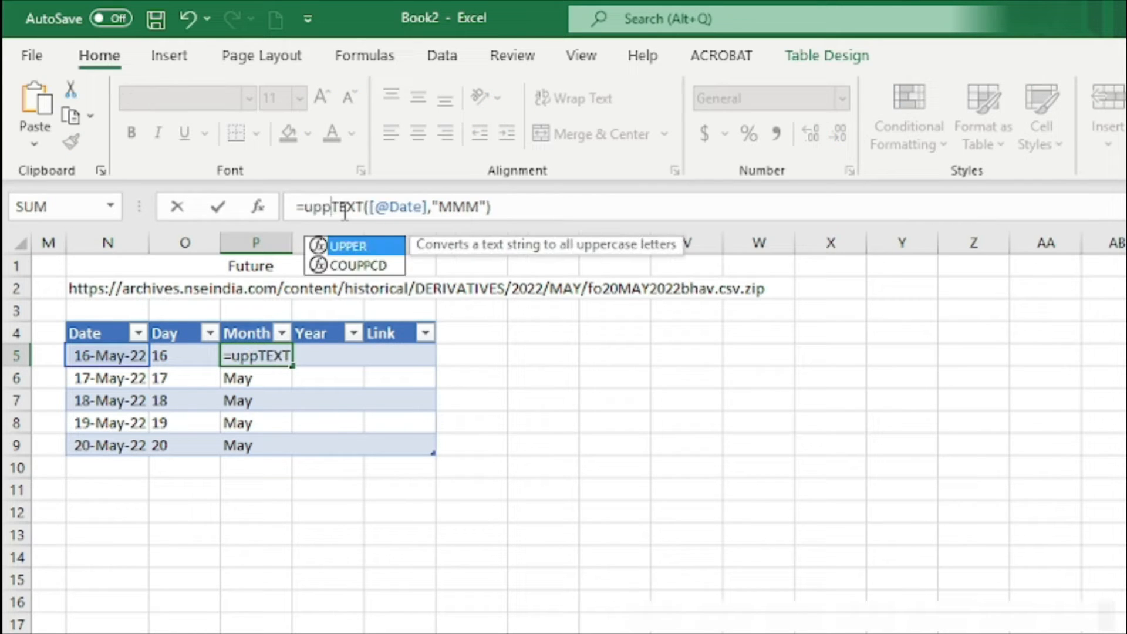
{"action": "key", "text": "Tab"}
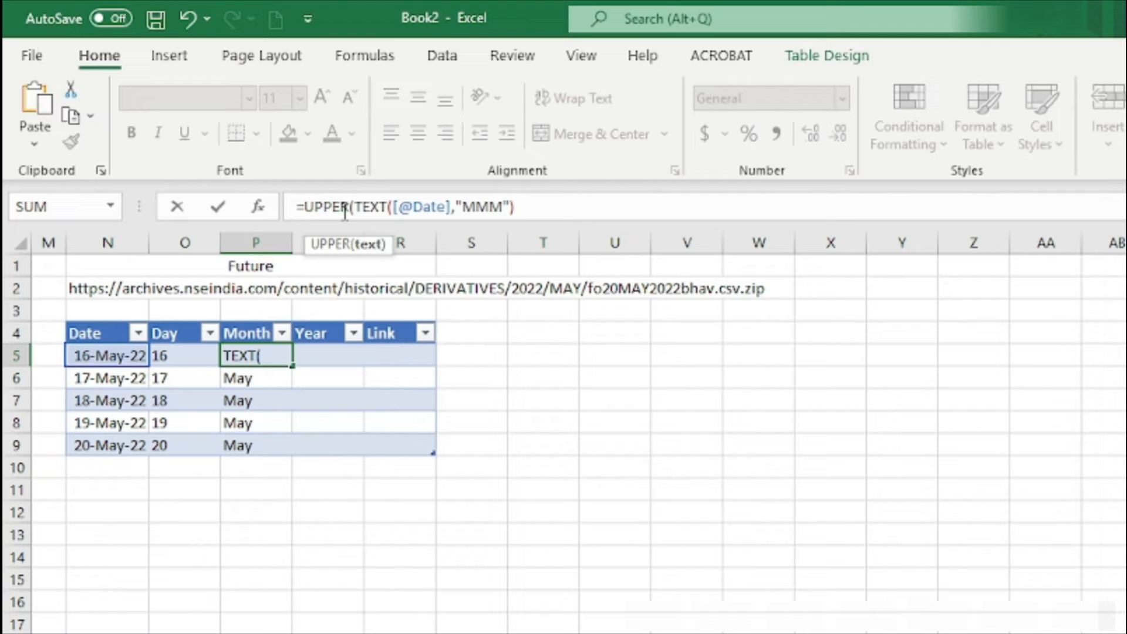
{"action": "left_click", "coordinate": [528, 208]}
{"action": "type", "text": ")"}
{"action": "key", "text": "Return"}
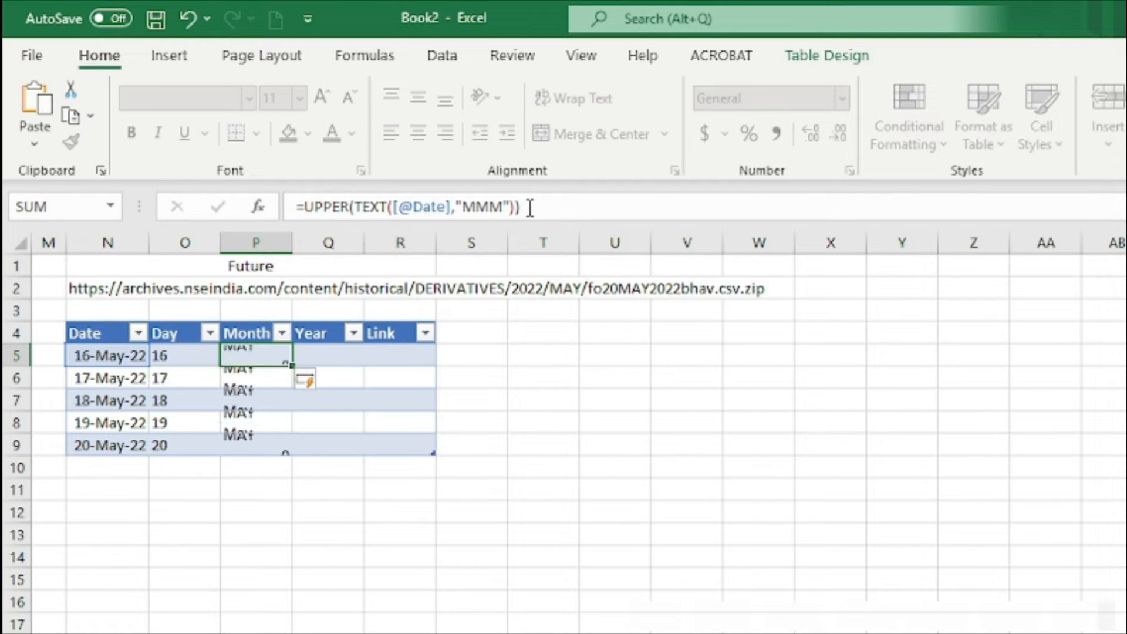
{"action": "left_click", "coordinate": [345, 351]}
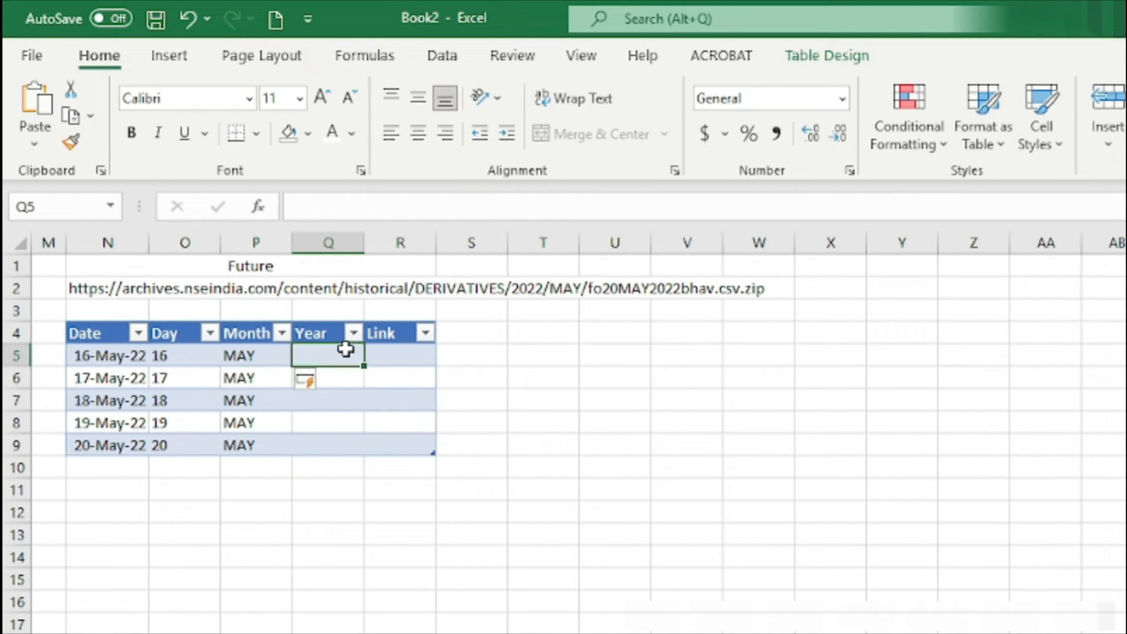
{"action": "type", "text": "=text"}
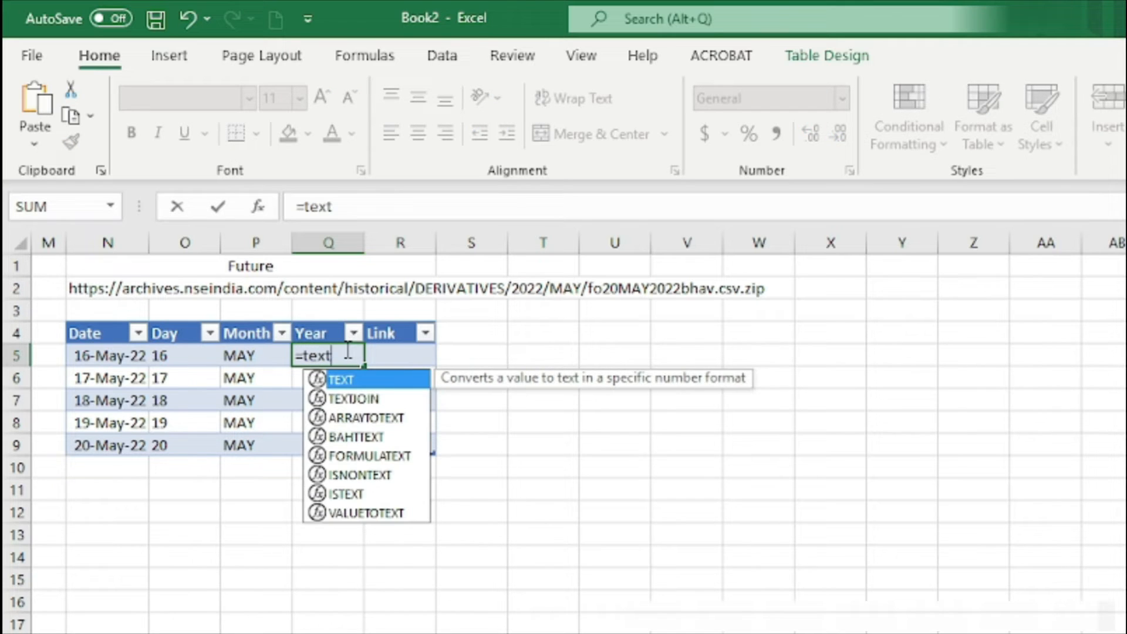
{"action": "key", "text": "Tab"}
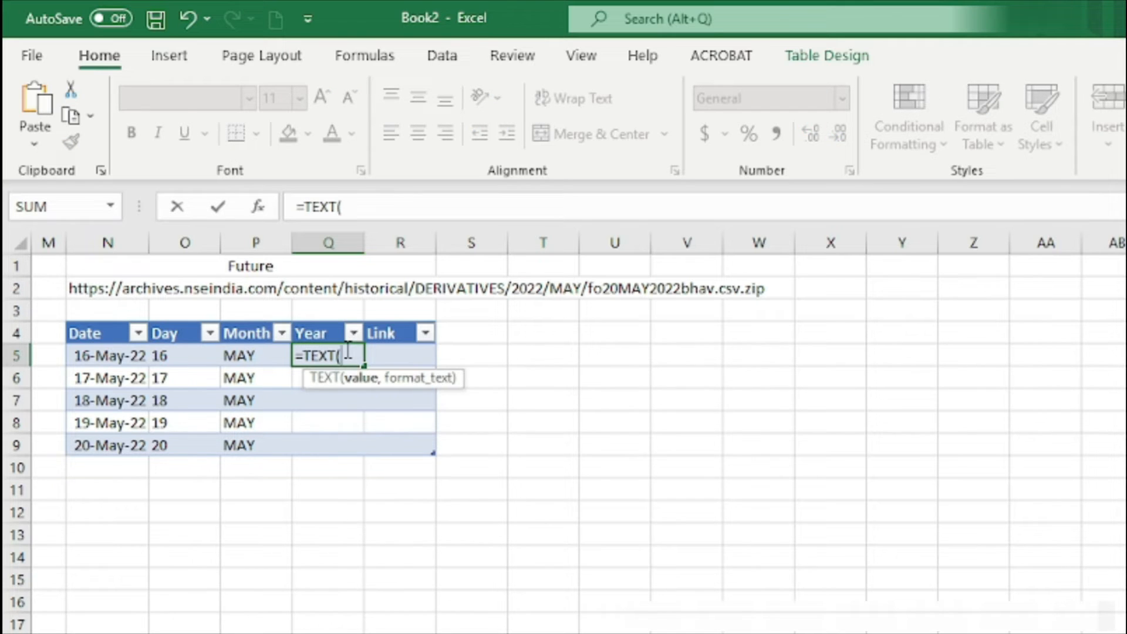
{"action": "left_click", "coordinate": [115, 357]}
{"action": "type", "text": ","}
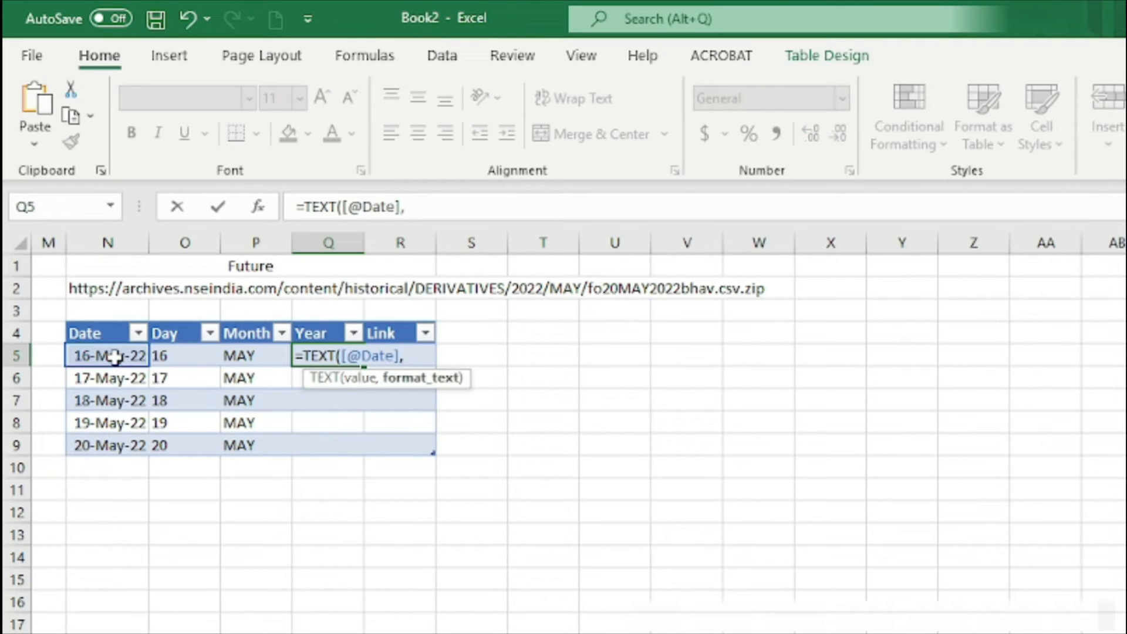
{"action": "type", "text": "\"YYYY"}
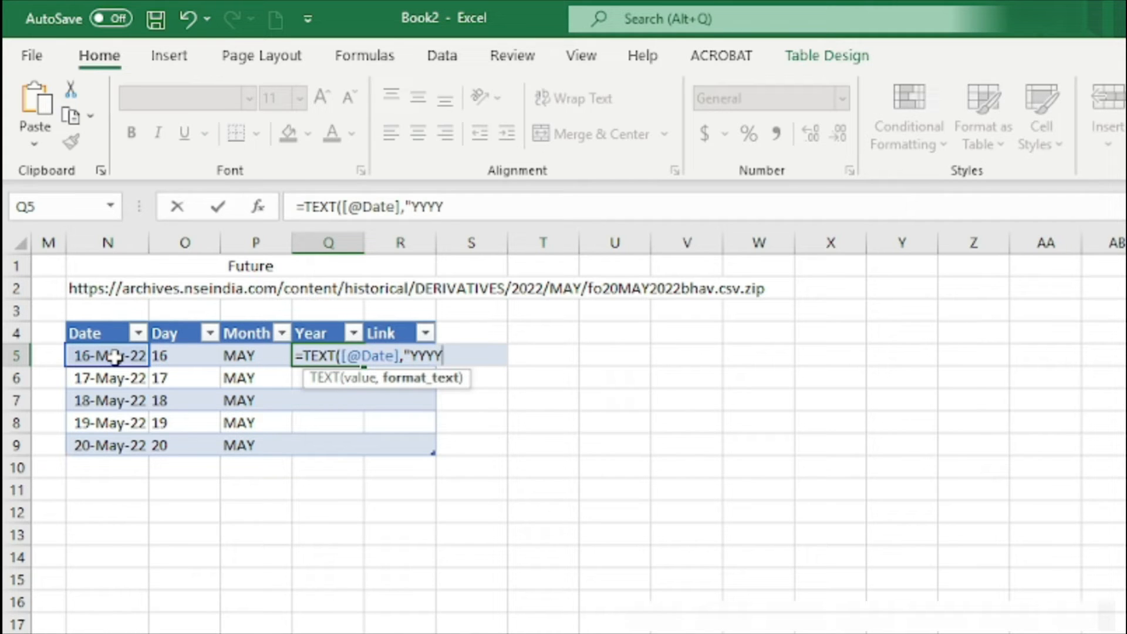
{"action": "type", "text": "\")"}
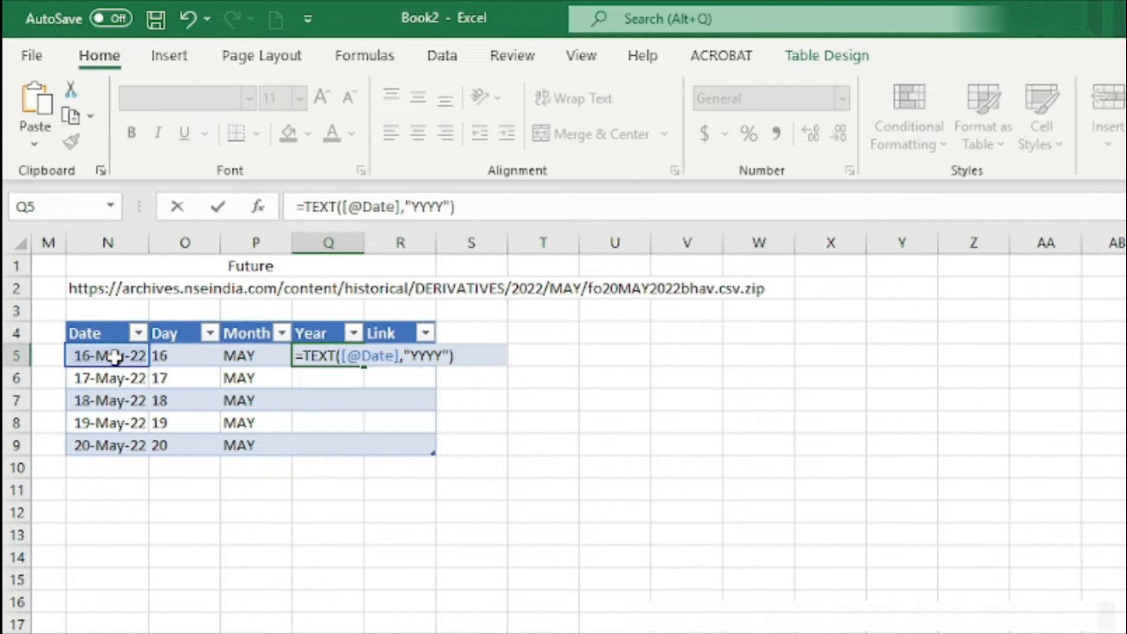
{"action": "key", "text": "Return"}
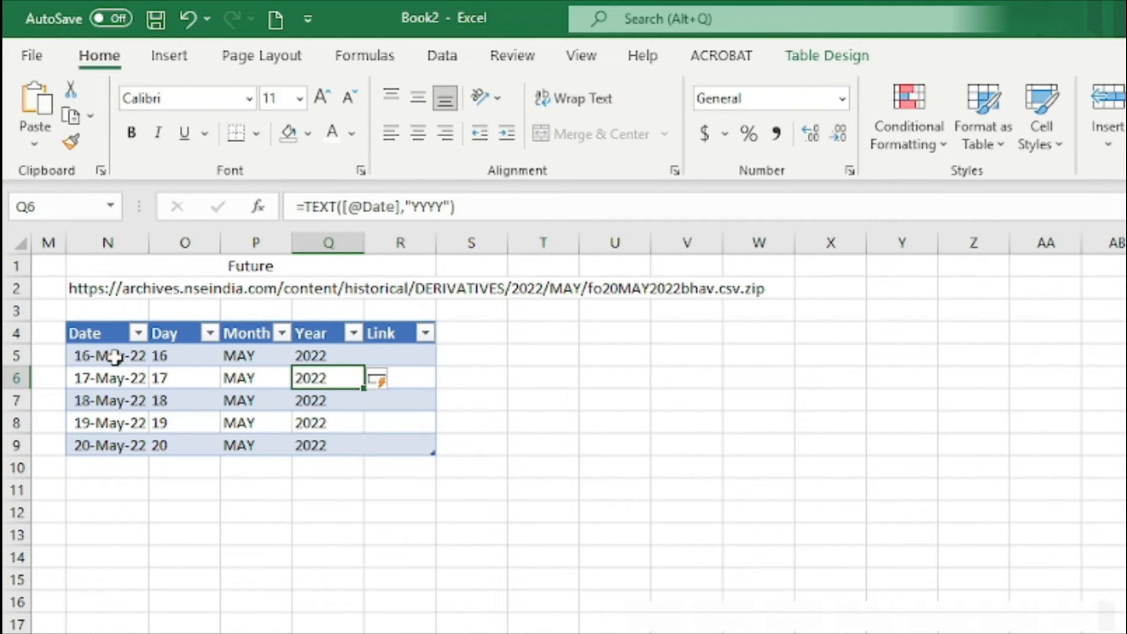
Widen the Future table's Link column to fit a full URL and copy the sample link text from N2.
{"action": "left_click", "coordinate": [401, 358]}
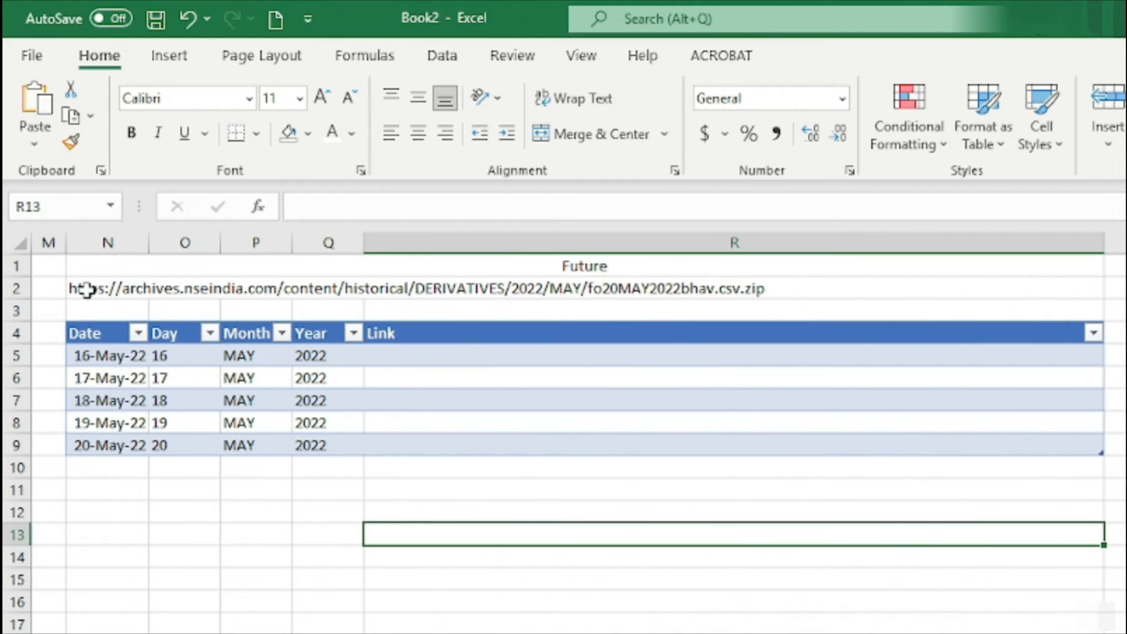
{"action": "left_click", "coordinate": [81, 286]}
{"action": "left_click_drag", "start_coordinate": [1016, 211], "coordinate": [226, 207]}
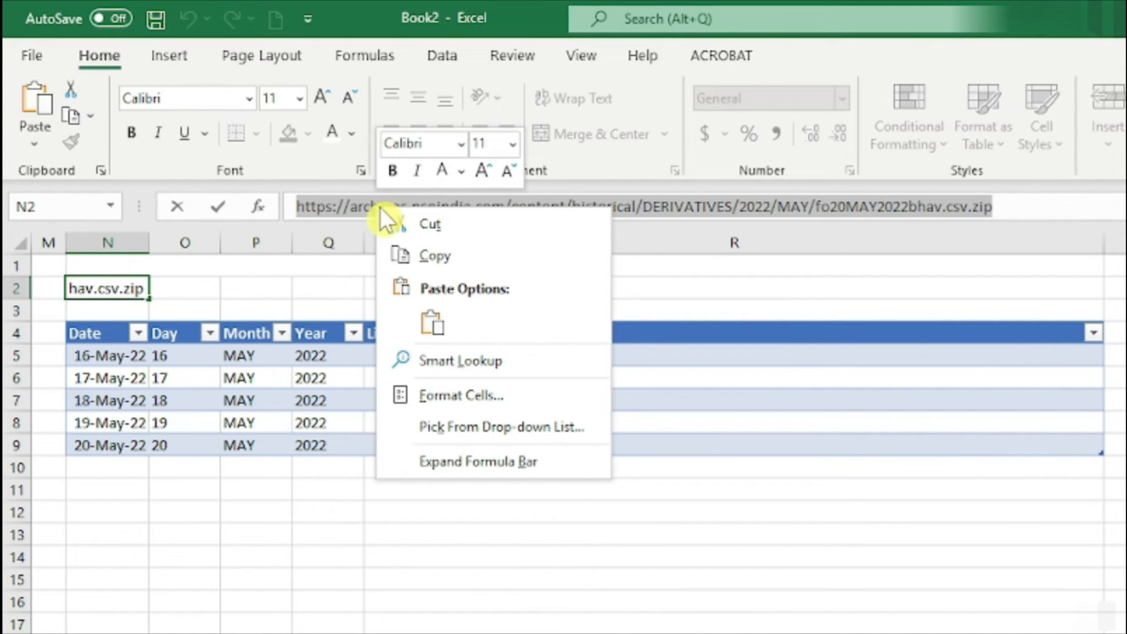
{"action": "left_click", "coordinate": [449, 259]}
{"action": "left_click", "coordinate": [175, 205]}
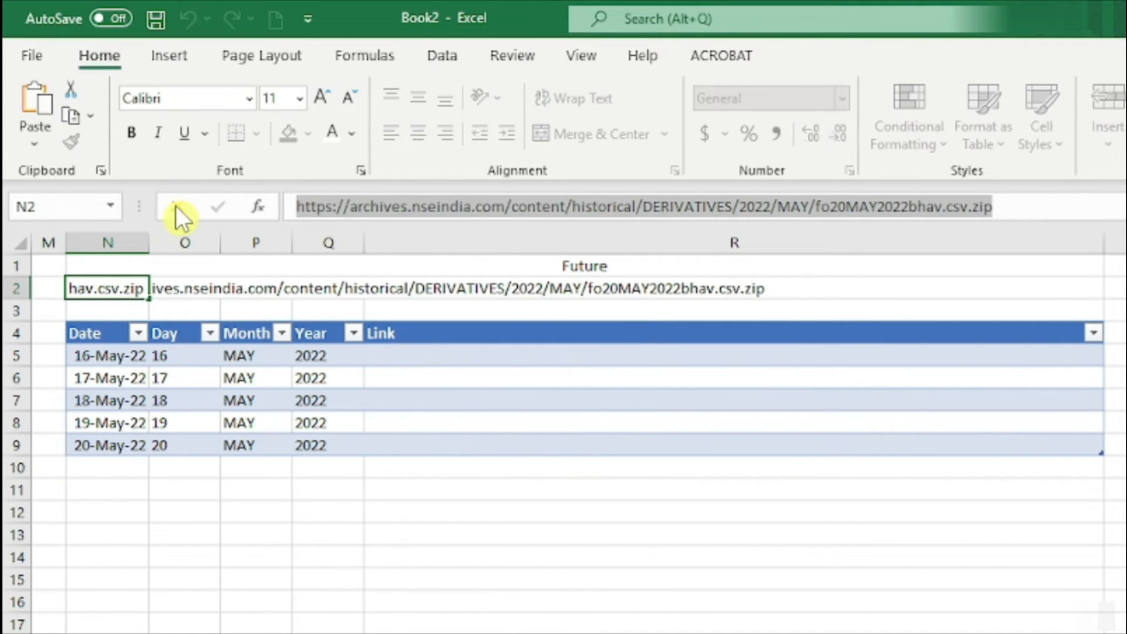
Fill the Future table's Link column from R5 with a formula holding the copied URL as quoted text.
{"action": "left_click", "coordinate": [465, 357]}
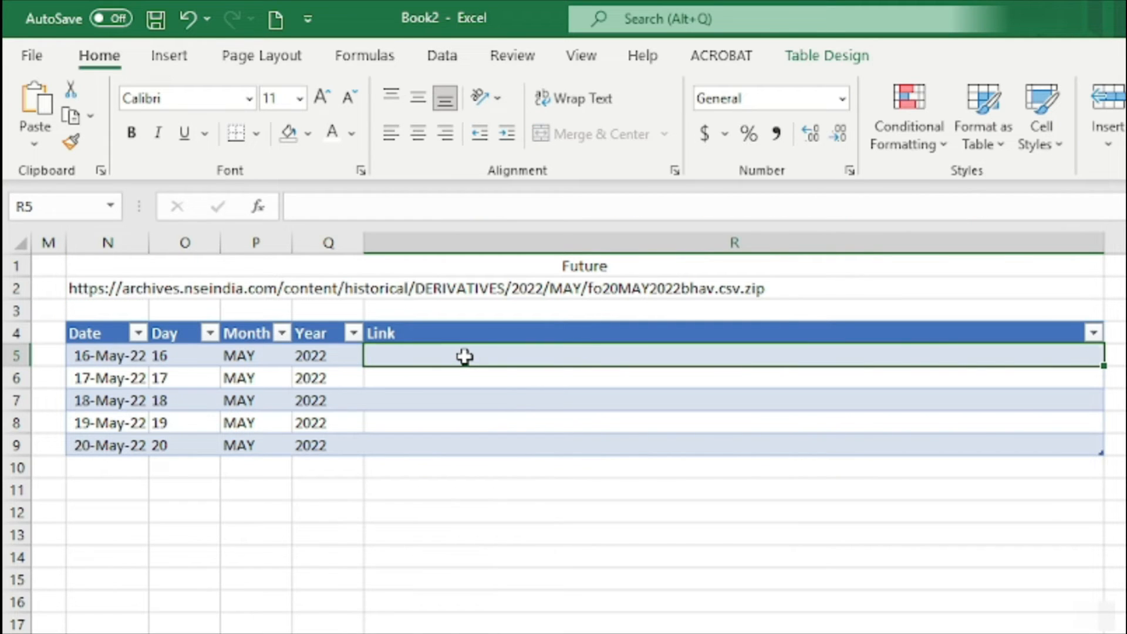
{"action": "type", "text": "="}
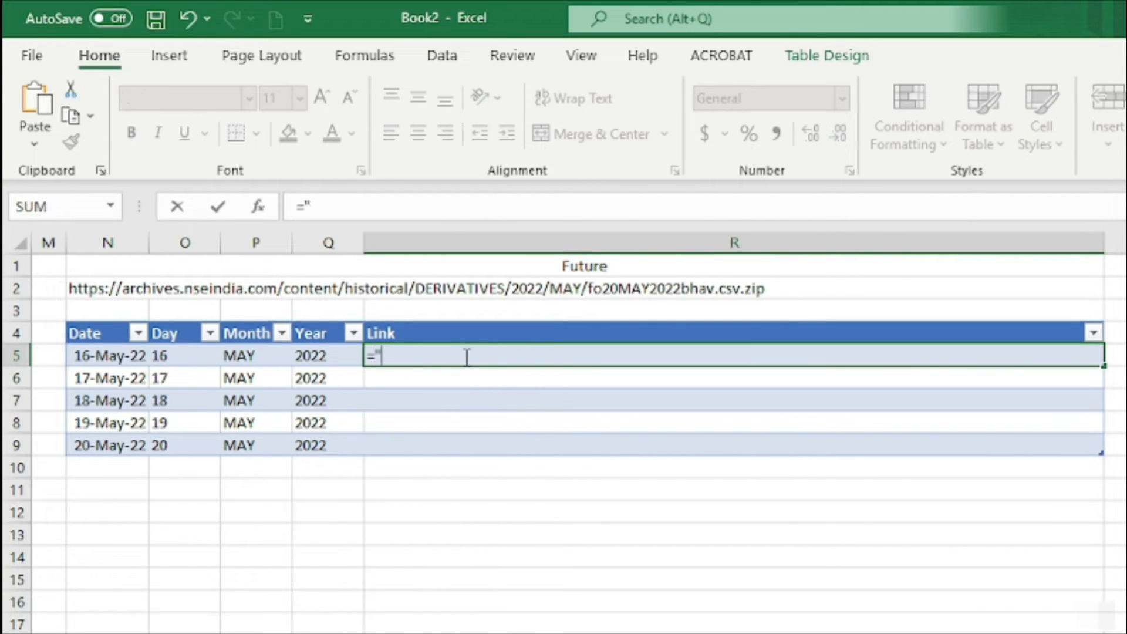
{"action": "type", "text": "\""}
{"action": "right_click", "coordinate": [466, 356]}
{"action": "left_click", "coordinate": [503, 492]}
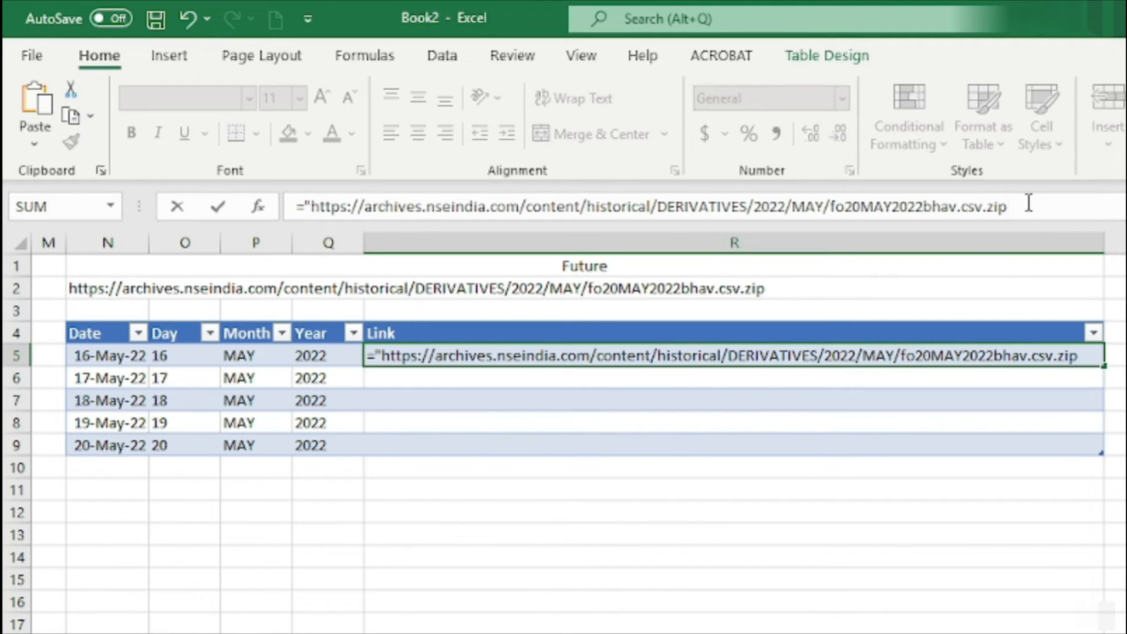
{"action": "key", "text": "Return"}
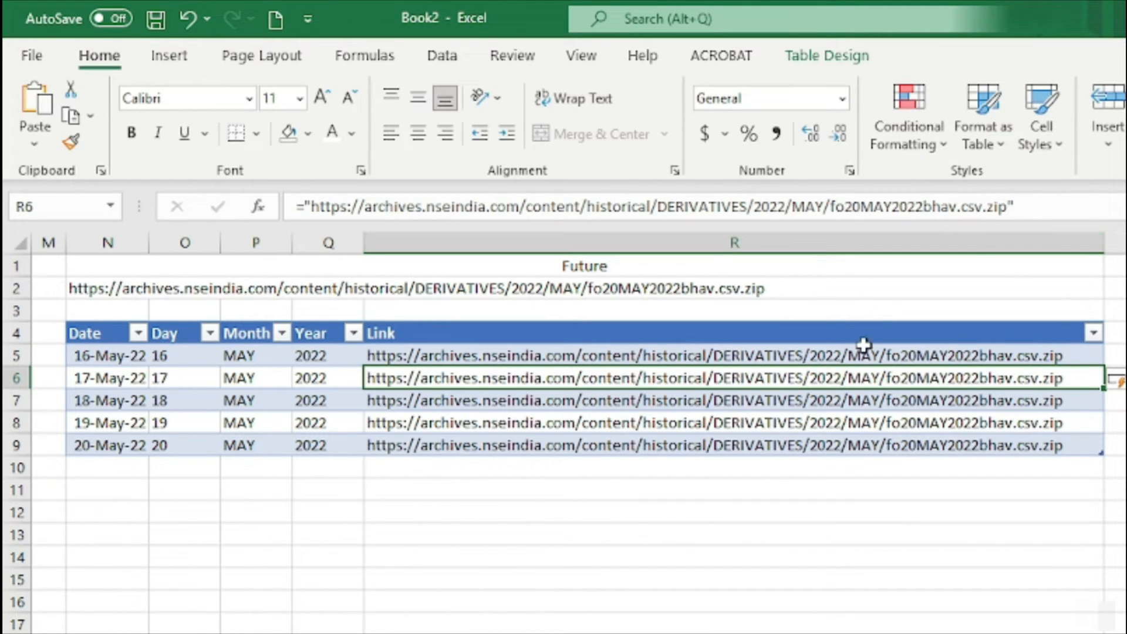
{"action": "left_click", "coordinate": [841, 354]}
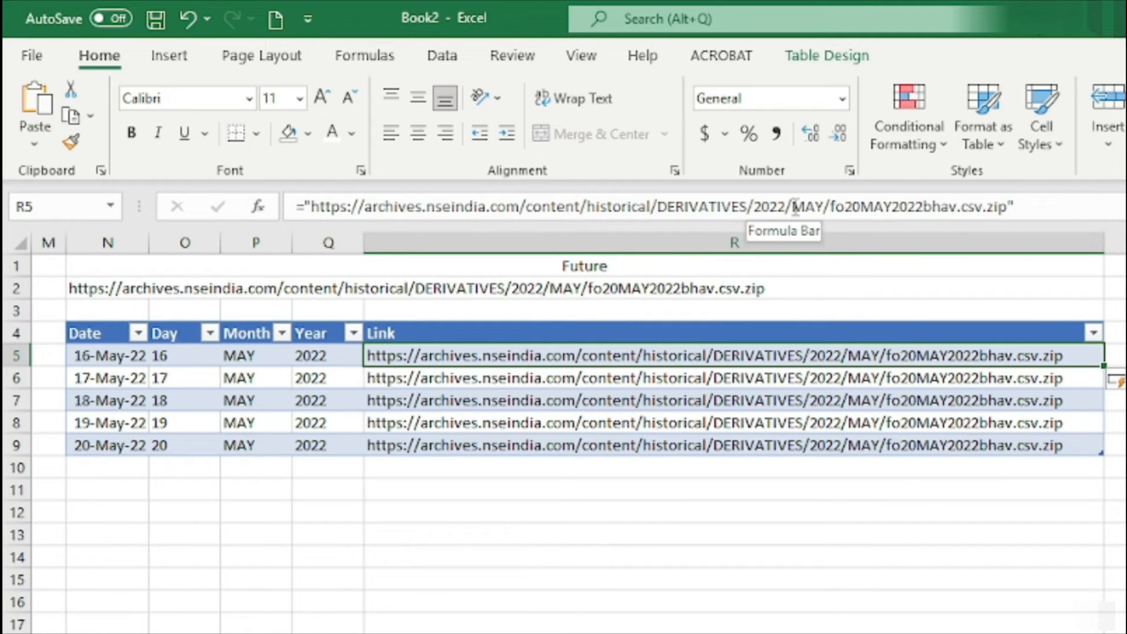
{"action": "left_click", "coordinate": [755, 207]}
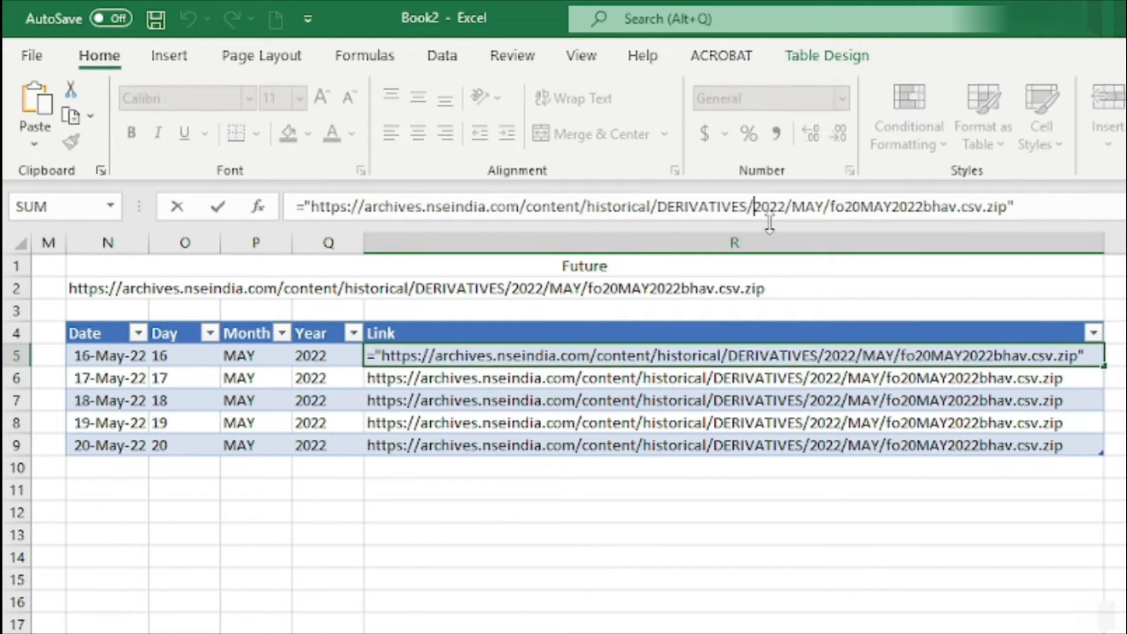
{"action": "type", "text": "\"&2022"}
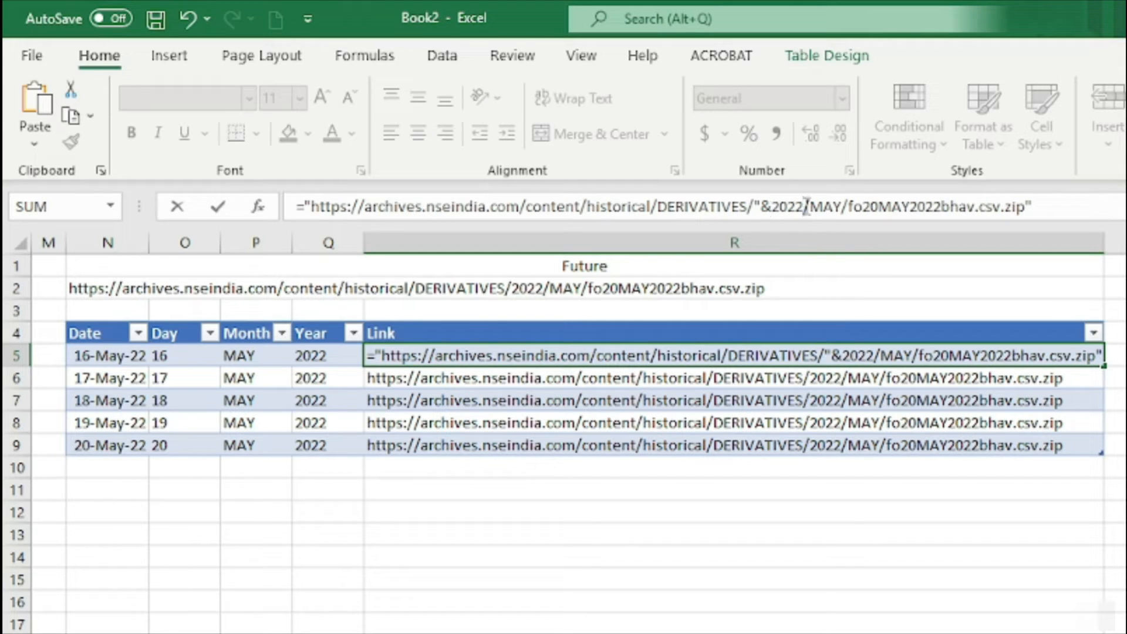
{"action": "type", "text": "&\""}
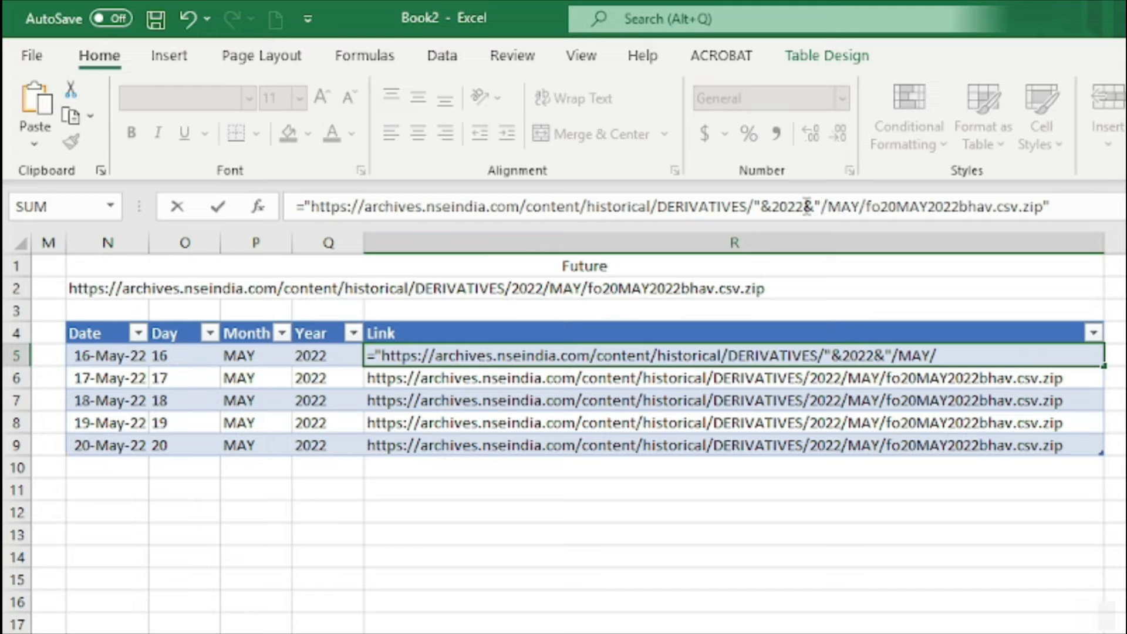
{"action": "key", "text": "BackSpace"}
{"action": "key", "text": "BackSpace"}
{"action": "key", "text": "BackSpace"}
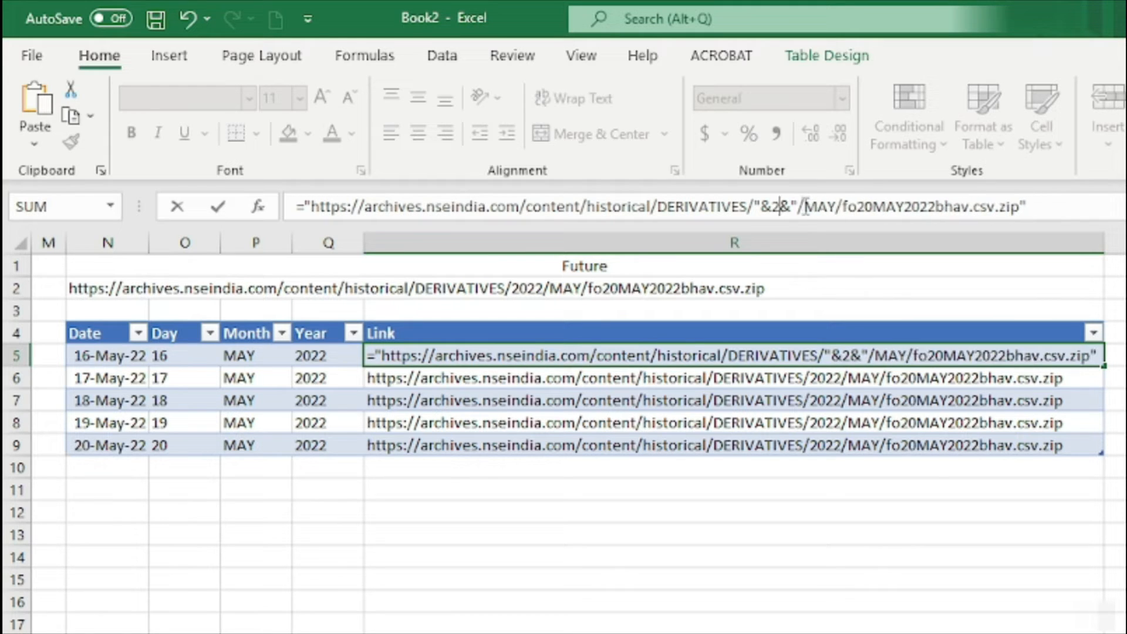
{"action": "key", "text": "BackSpace"}
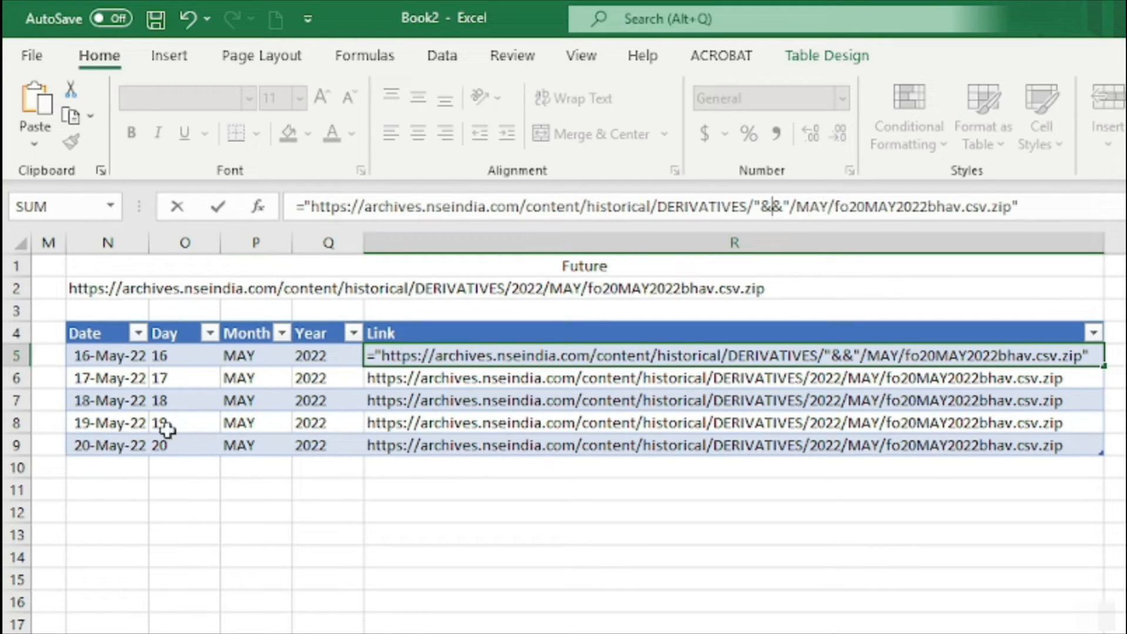
{"action": "left_click", "coordinate": [305, 360]}
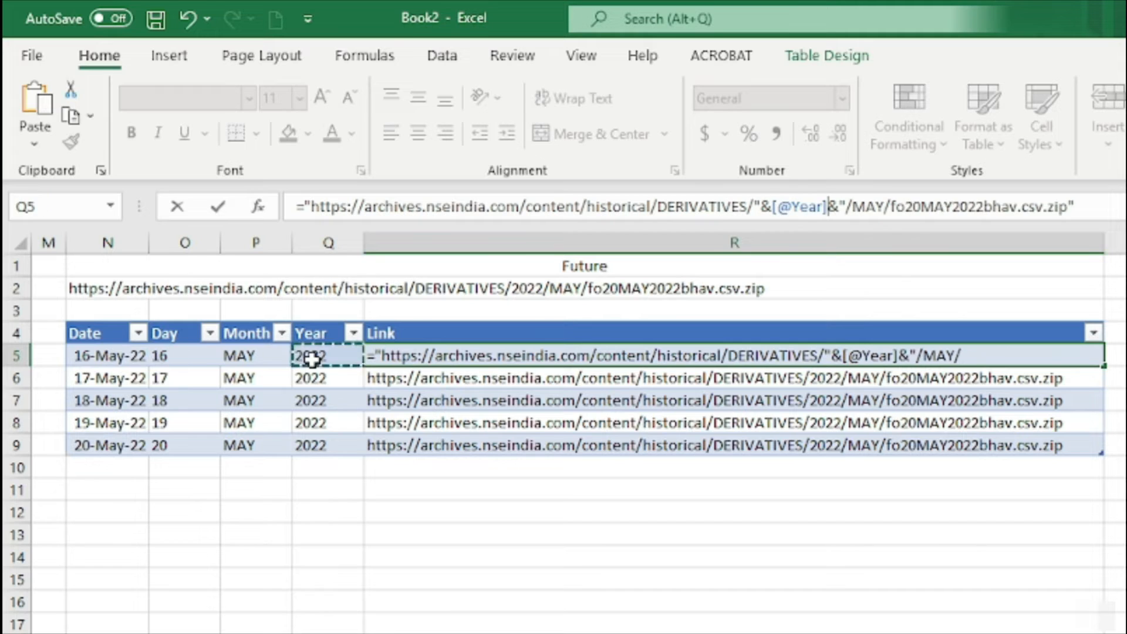
{"action": "left_click", "coordinate": [884, 208]}
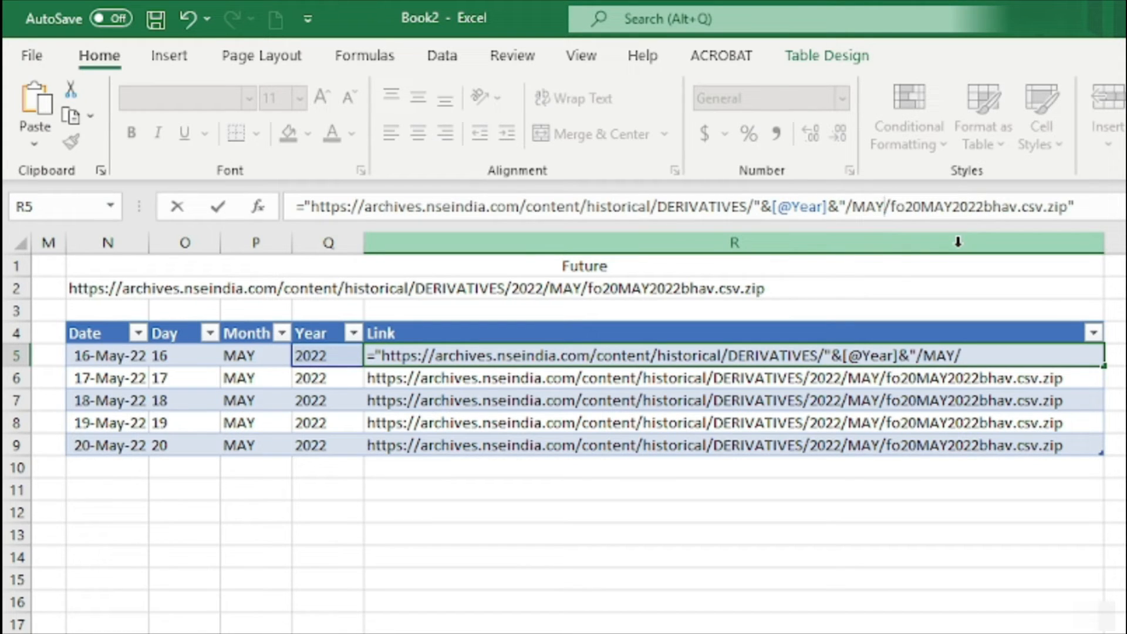
{"action": "left_click", "coordinate": [857, 207]}
{"action": "type", "text": "\"&MAY"}
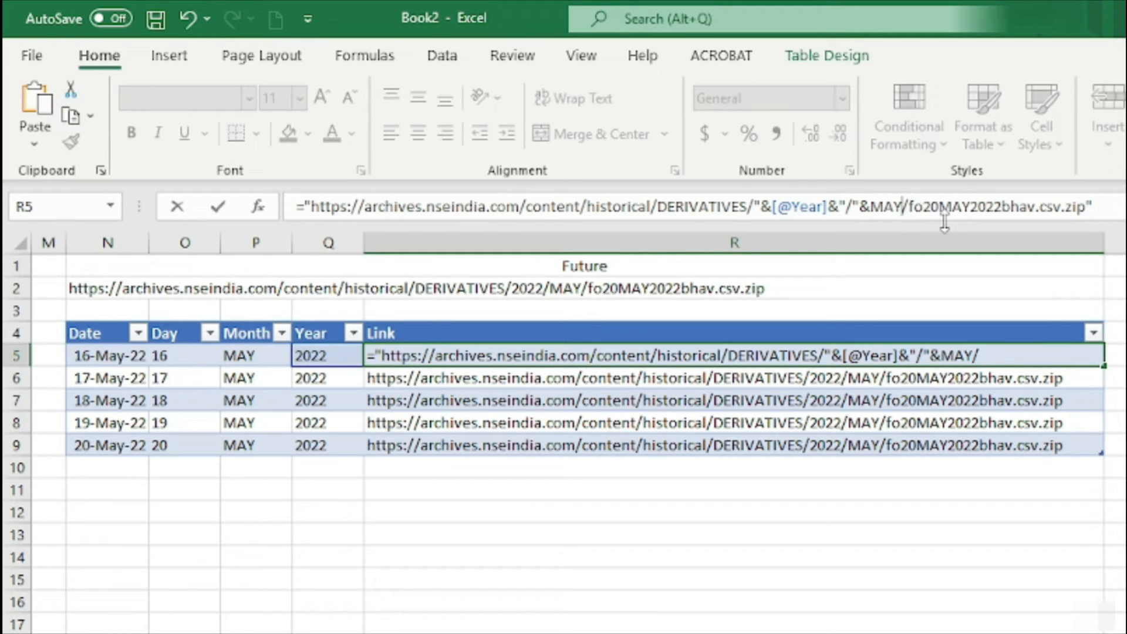
{"action": "type", "text": "&\""}
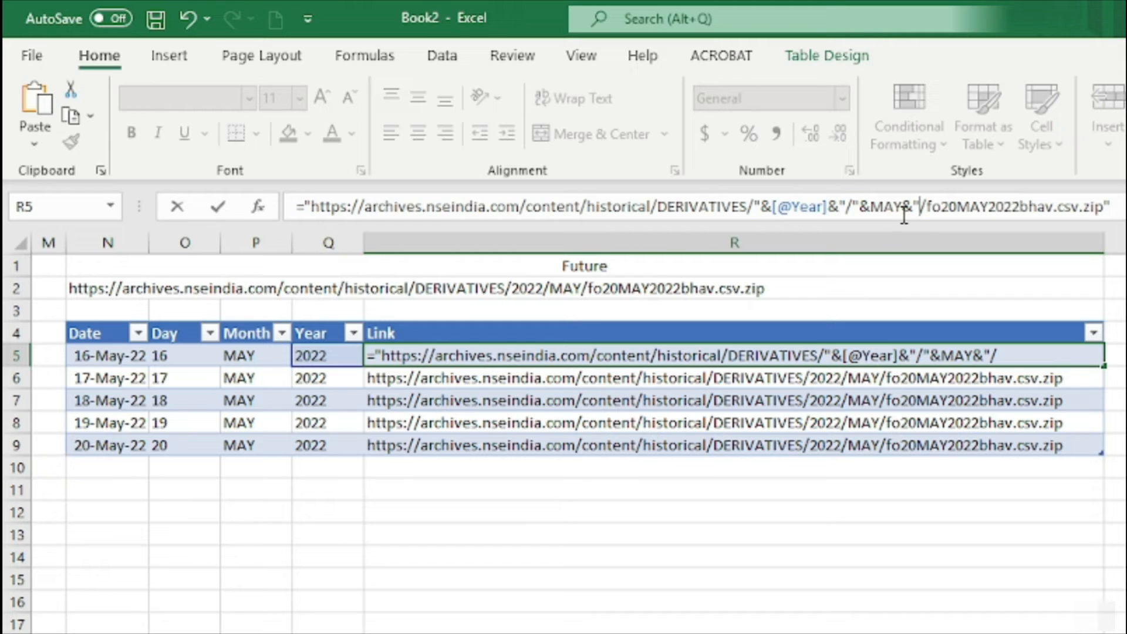
{"action": "key", "text": "Left"}
{"action": "key", "text": "Left"}
{"action": "key", "text": "BackSpace"}
{"action": "key", "text": "BackSpace"}
{"action": "key", "text": "BackSpace"}
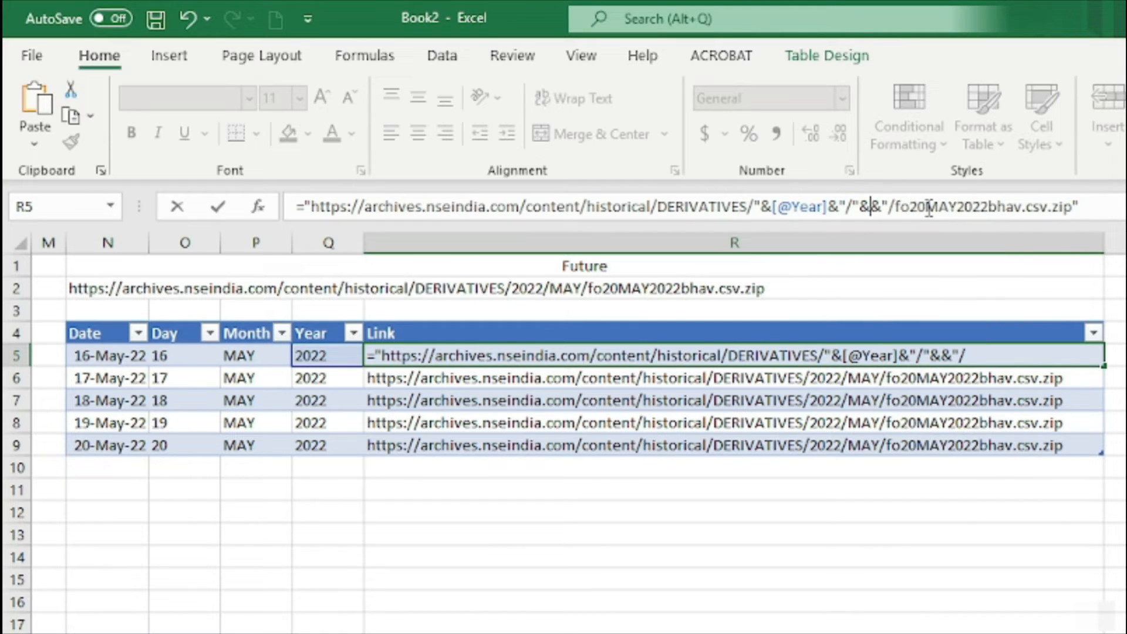
{"action": "left_click", "coordinate": [250, 361]}
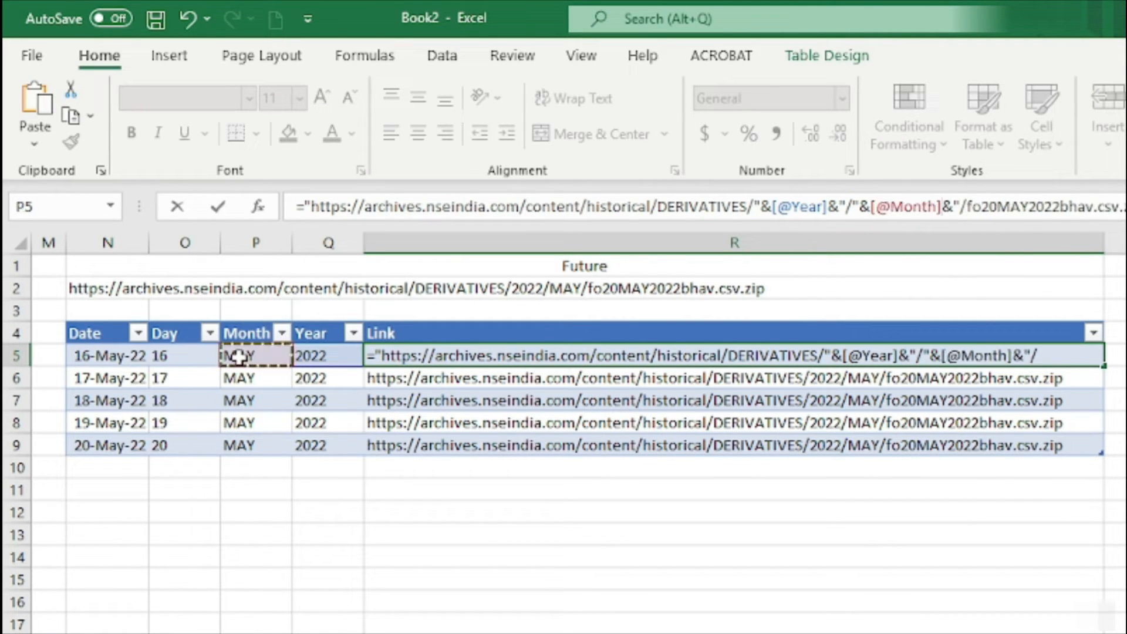
{"action": "left_click", "coordinate": [989, 207]}
{"action": "type", "text": "\""}
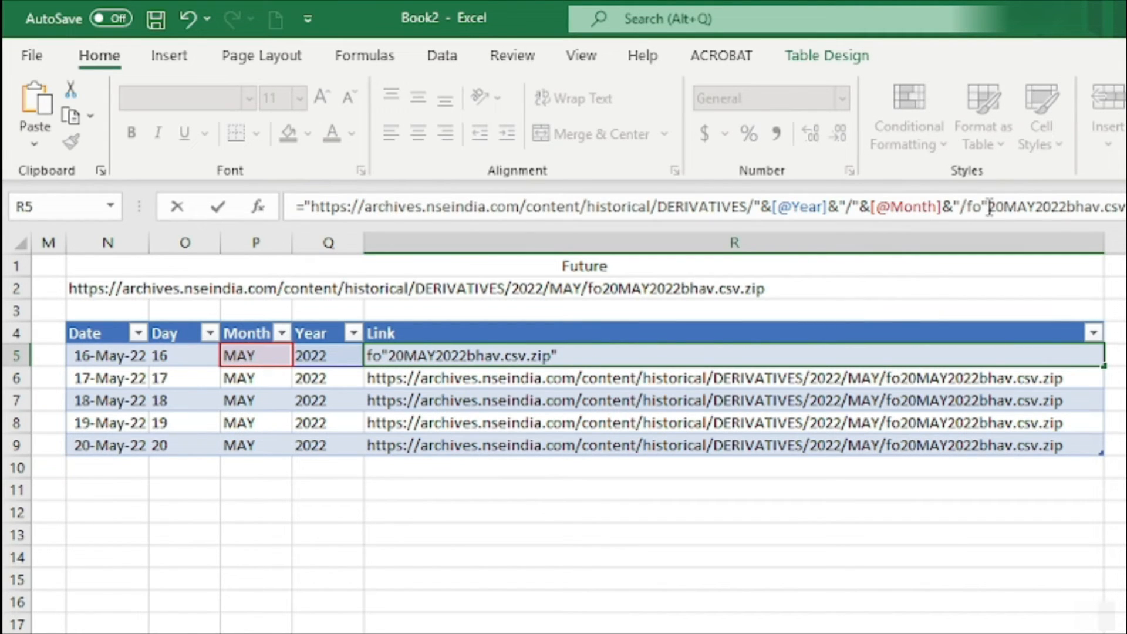
{"action": "type", "text": "&"}
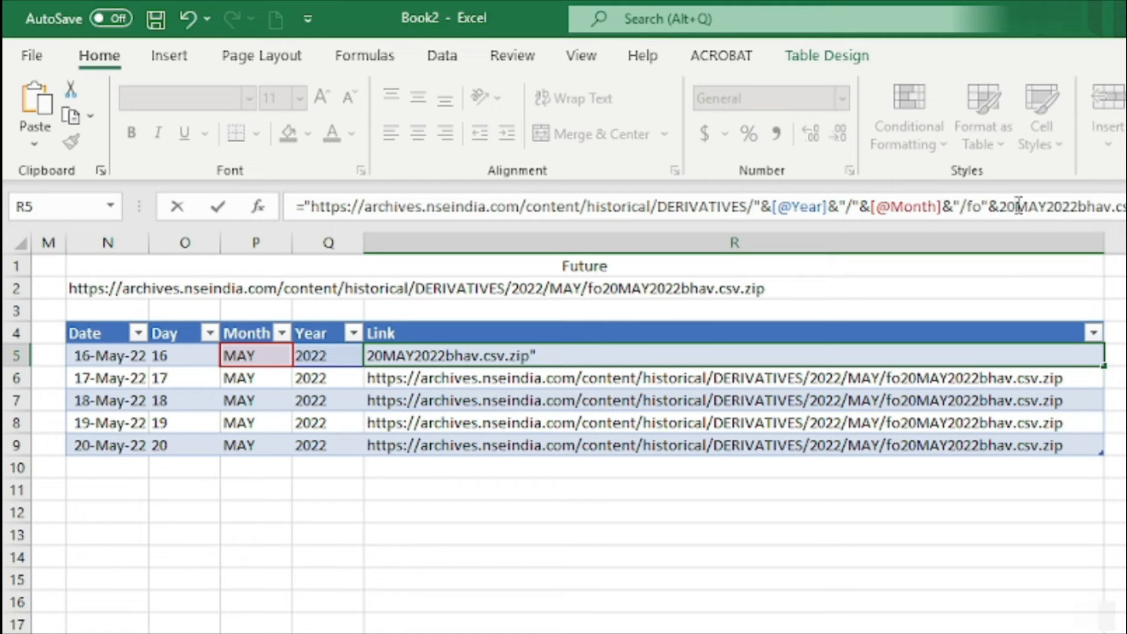
{"action": "key", "text": "BackSpace"}
{"action": "key", "text": "BackSpace"}
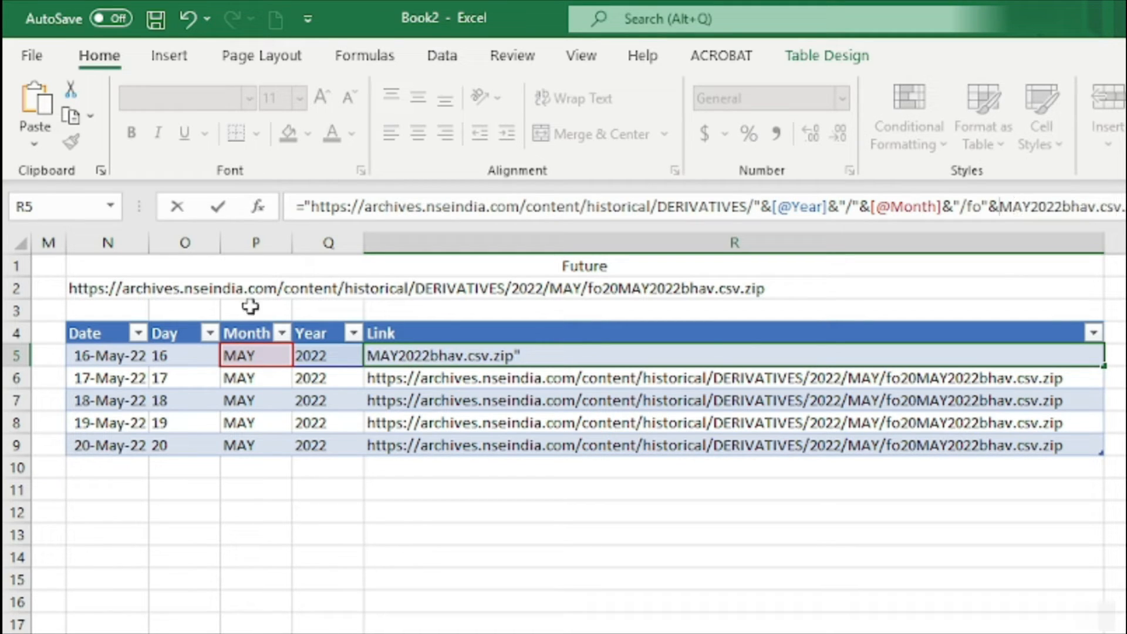
{"action": "left_click", "coordinate": [184, 355]}
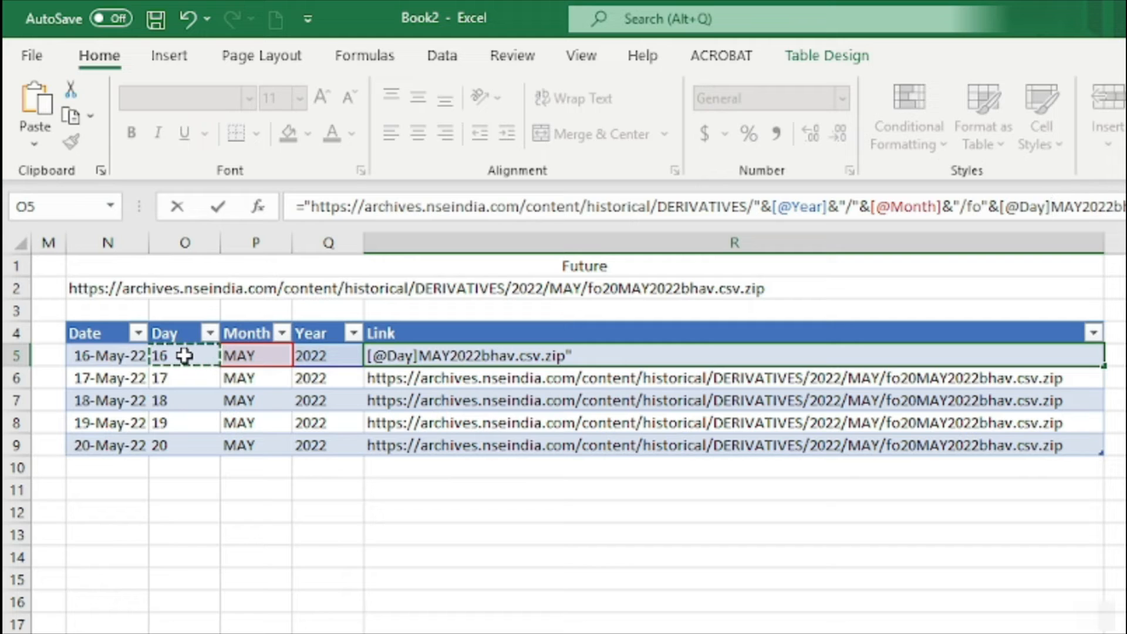
{"action": "type", "text": "&"}
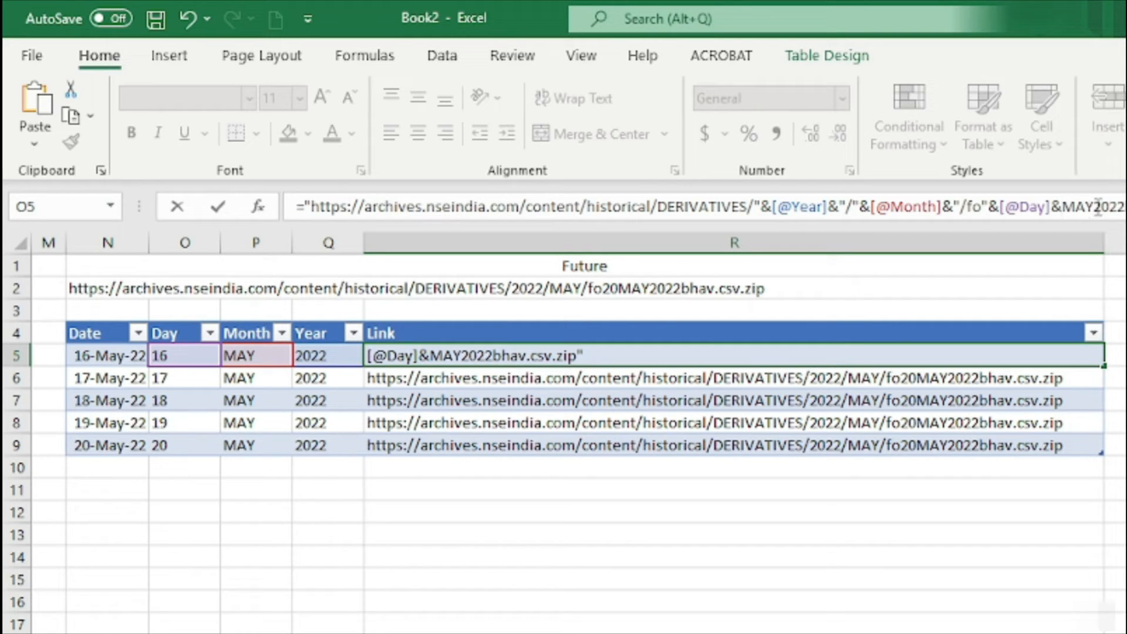
{"action": "key", "text": "BackSpace"}
{"action": "key", "text": "BackSpace"}
{"action": "key", "text": "BackSpace"}
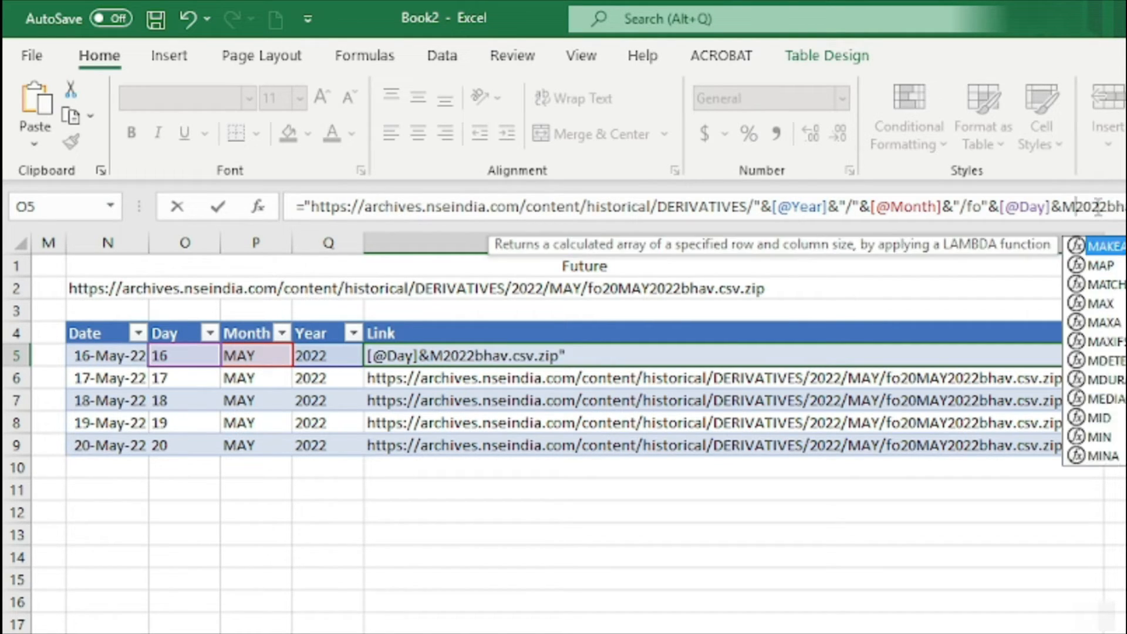
{"action": "left_click", "coordinate": [252, 357]}
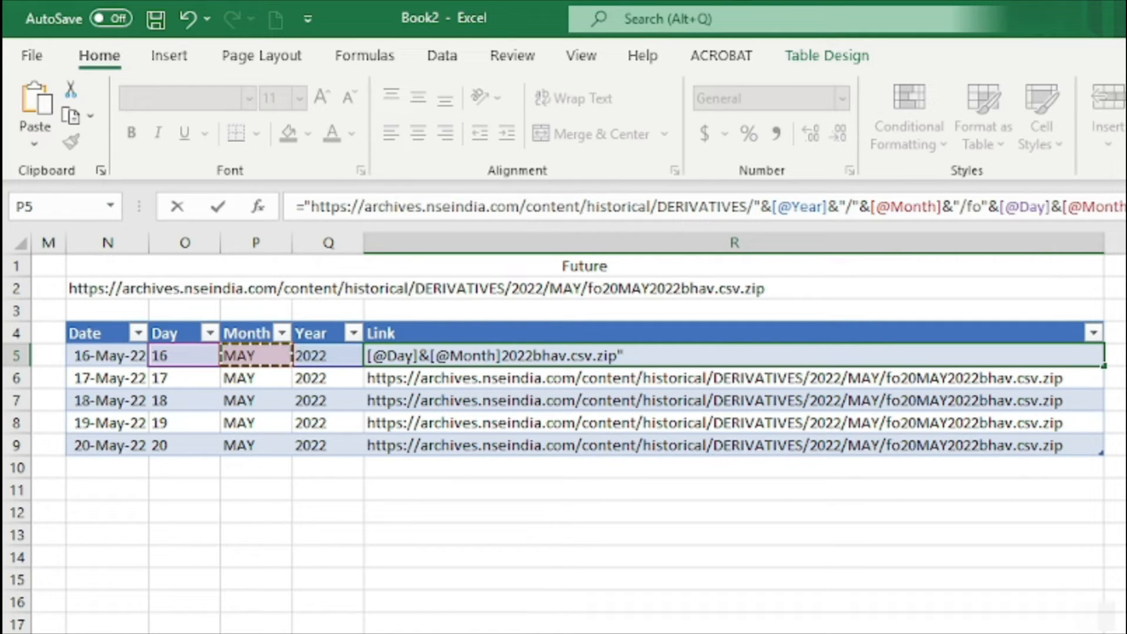
{"action": "type", "text": "&"}
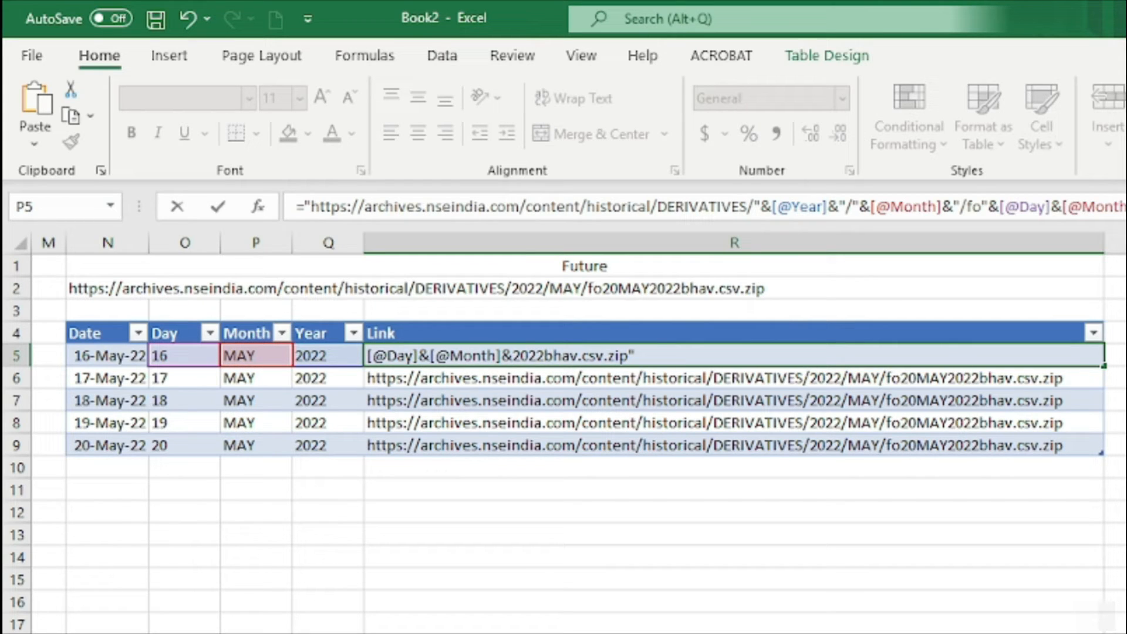
{"action": "left_click", "coordinate": [328, 356]}
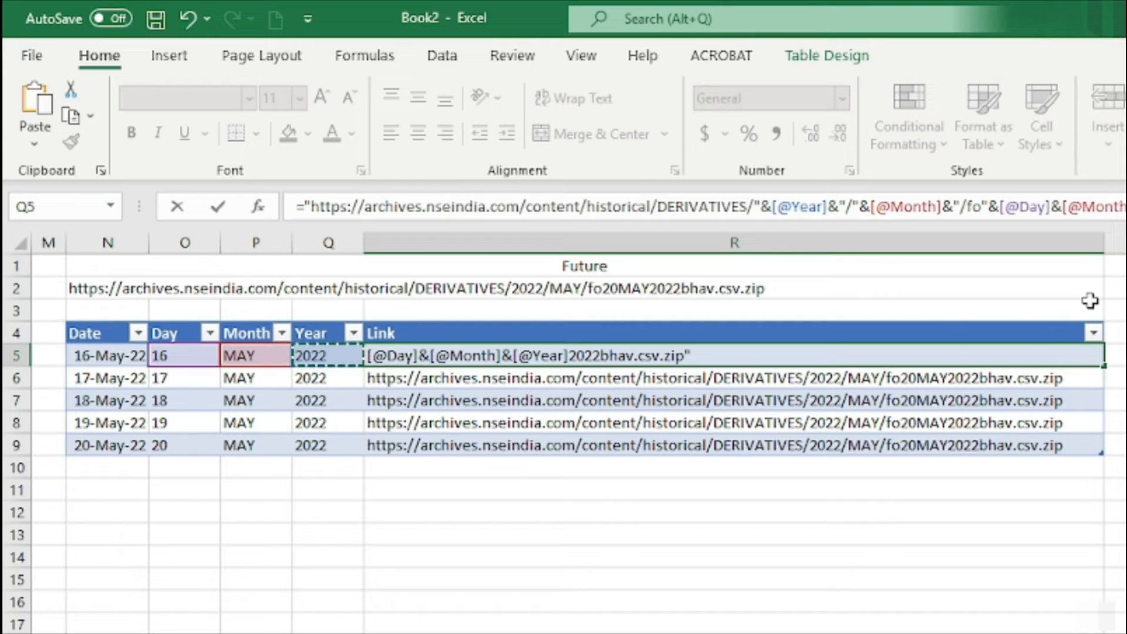
{"action": "key", "text": "Delete"}
{"action": "key", "text": "Delete"}
{"action": "key", "text": "Delete"}
{"action": "key", "text": "Delete"}
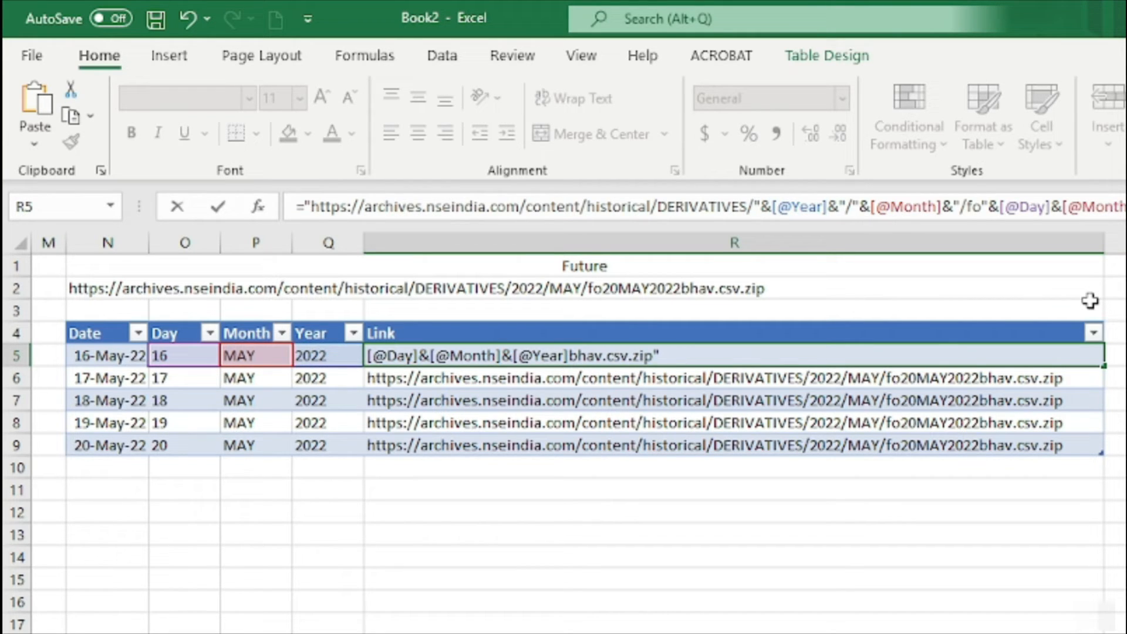
{"action": "type", "text": "&\""}
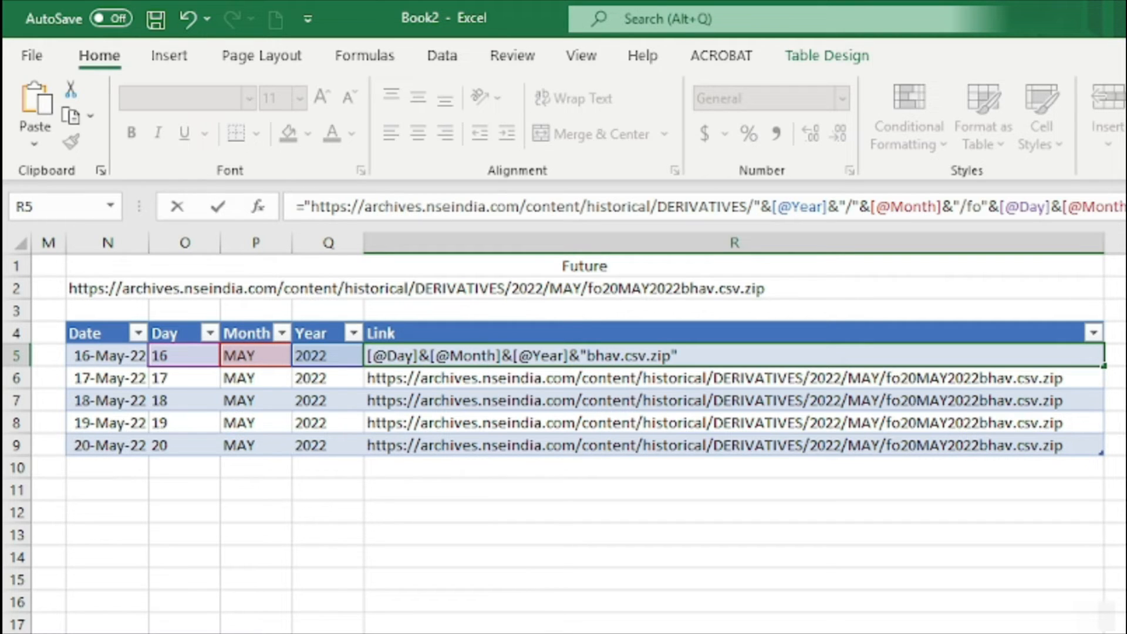
{"action": "key", "text": "Return"}
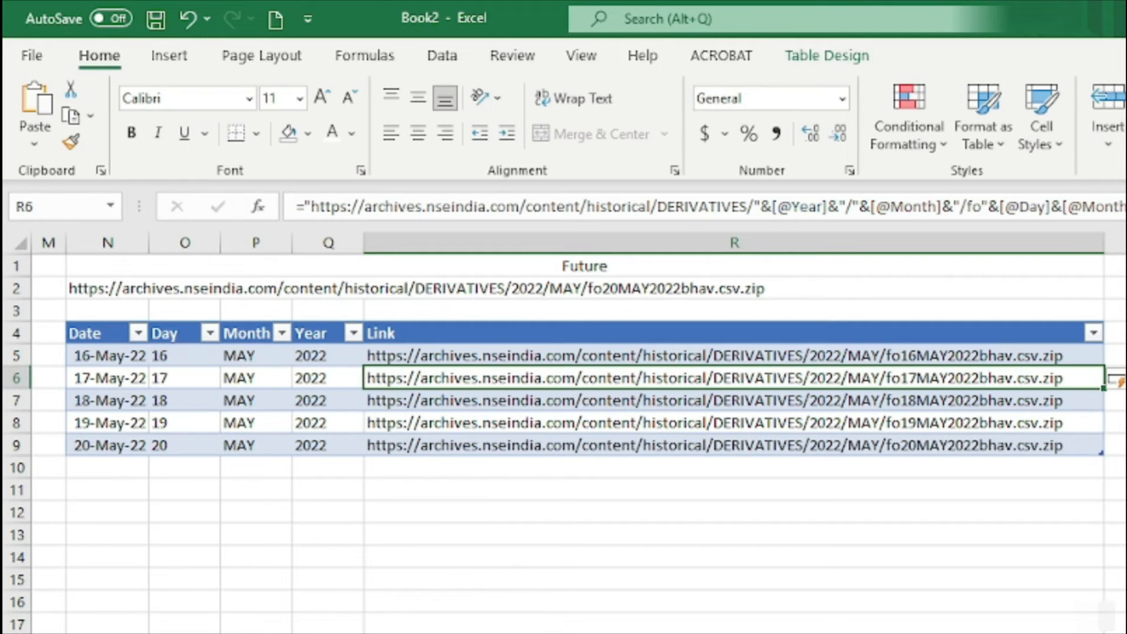
{"action": "left_click", "coordinate": [943, 352]}
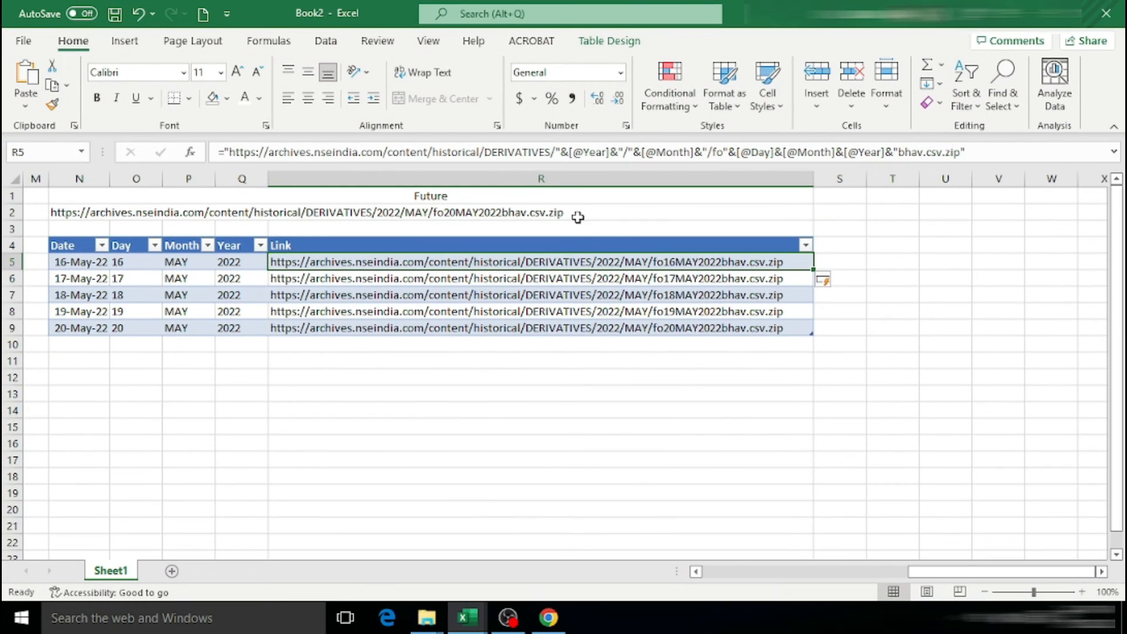
{"action": "left_click", "coordinate": [643, 423]}
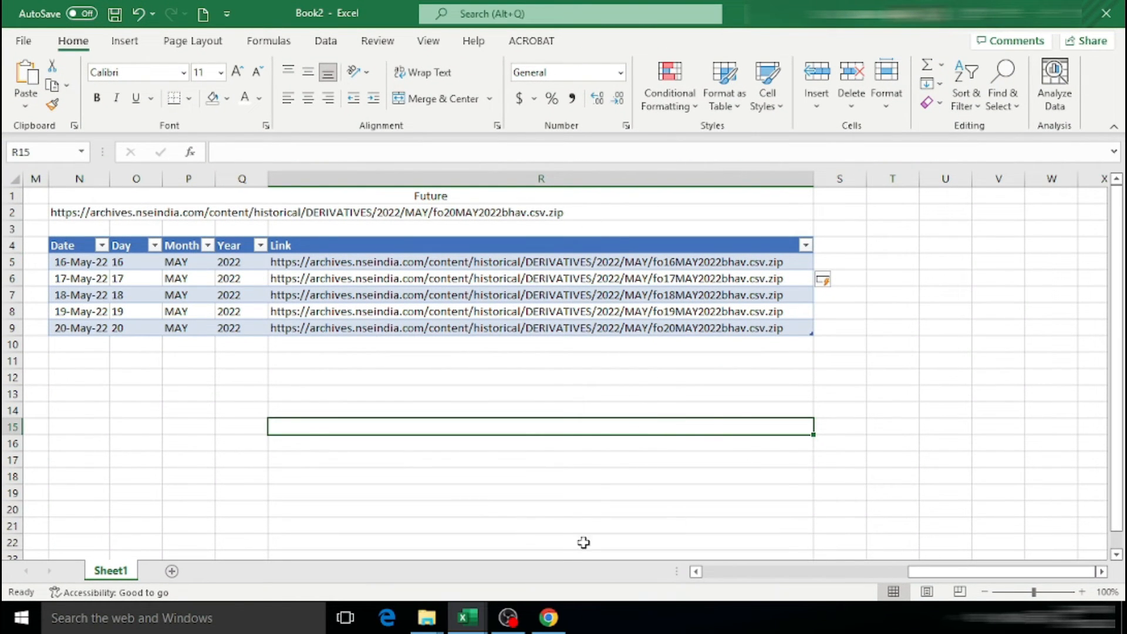
Hide the Cash Market table's Day, Month and Year columns (C to E) and narrow column A.
{"action": "left_click", "coordinate": [784, 574]}
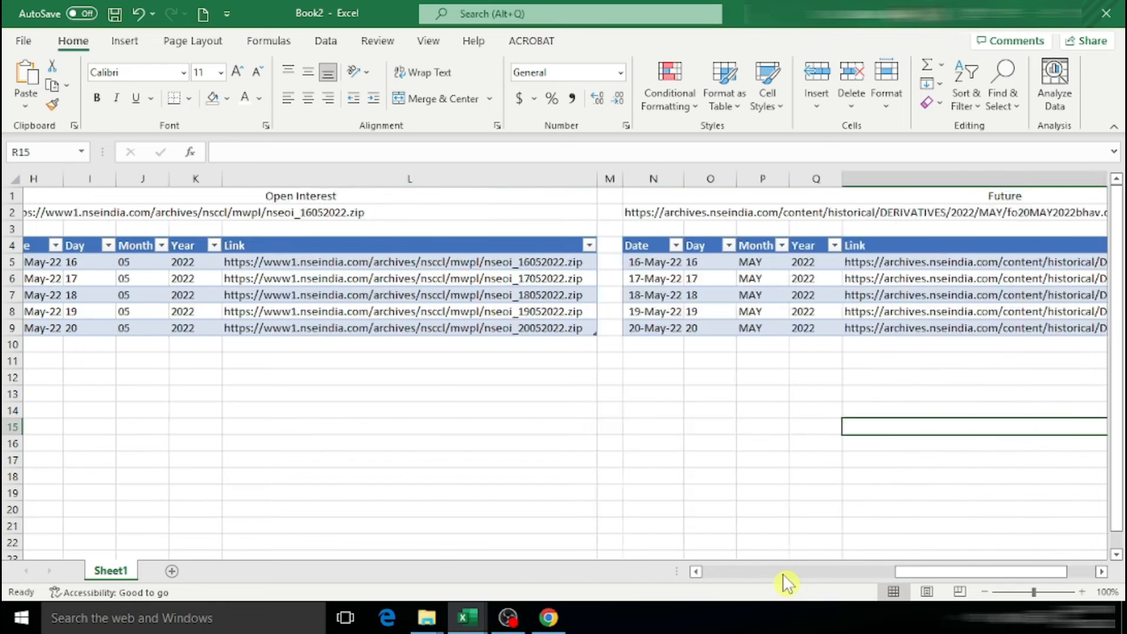
{"action": "left_click", "coordinate": [781, 575]}
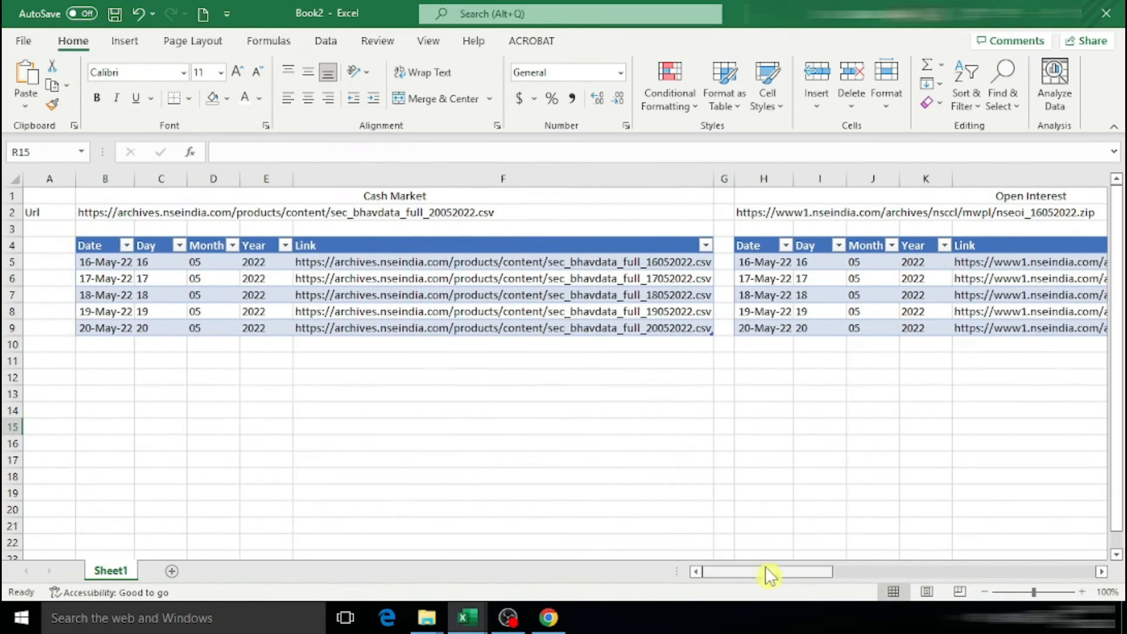
{"action": "left_click_drag", "start_coordinate": [157, 179], "coordinate": [265, 179]}
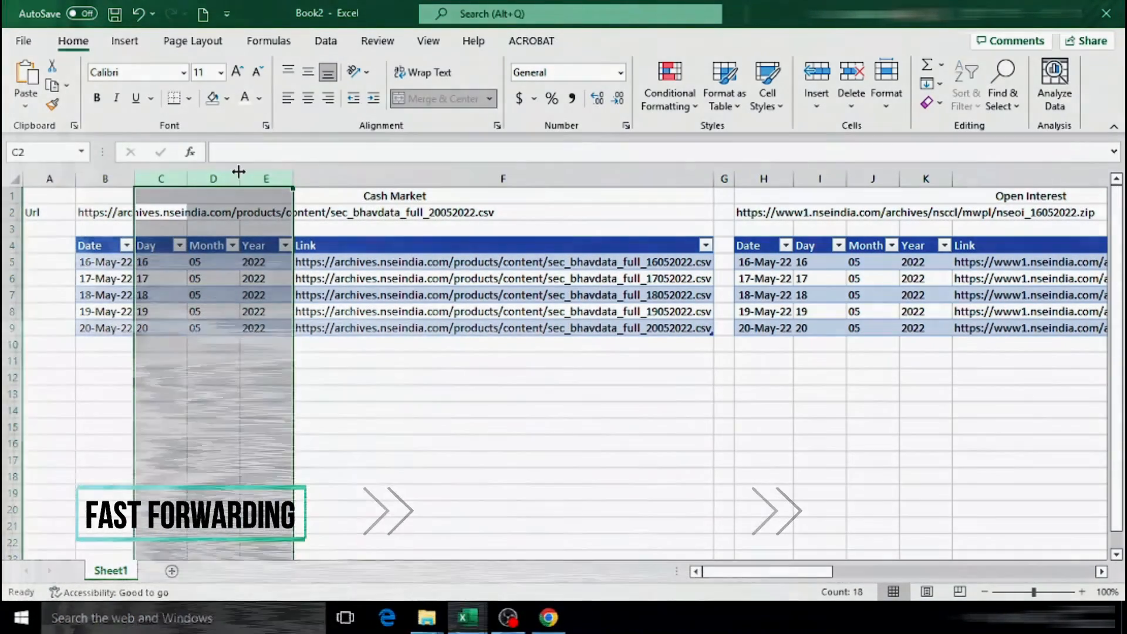
{"action": "right_click", "coordinate": [241, 177]}
{"action": "left_click", "coordinate": [288, 428]}
{"action": "left_click", "coordinate": [377, 447]}
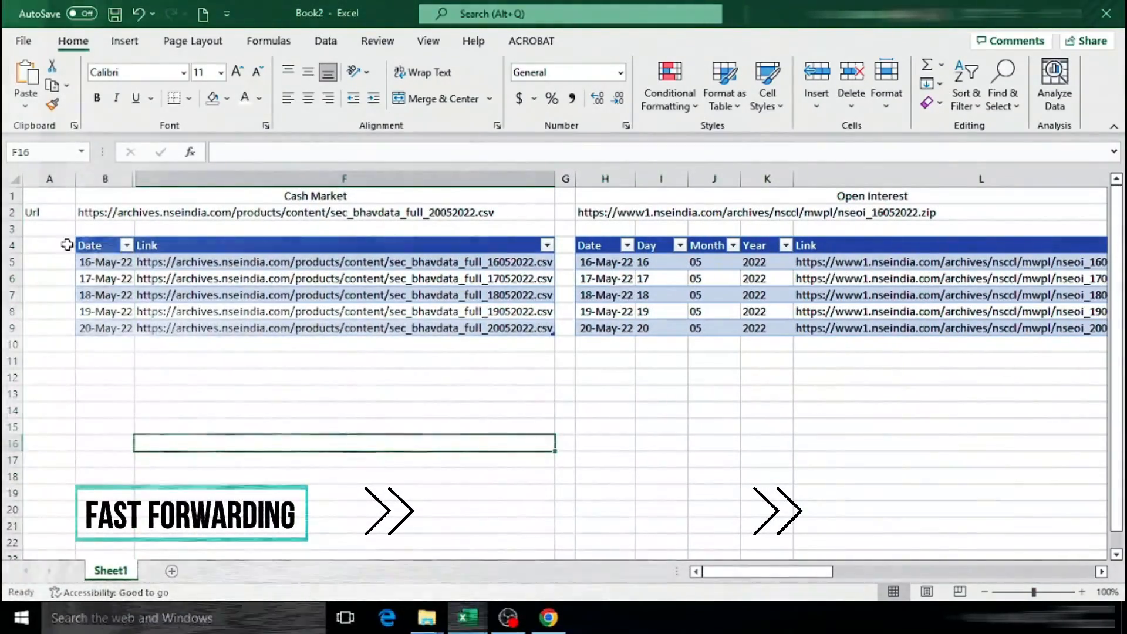
{"action": "left_click_drag", "start_coordinate": [76, 179], "coordinate": [50, 176]}
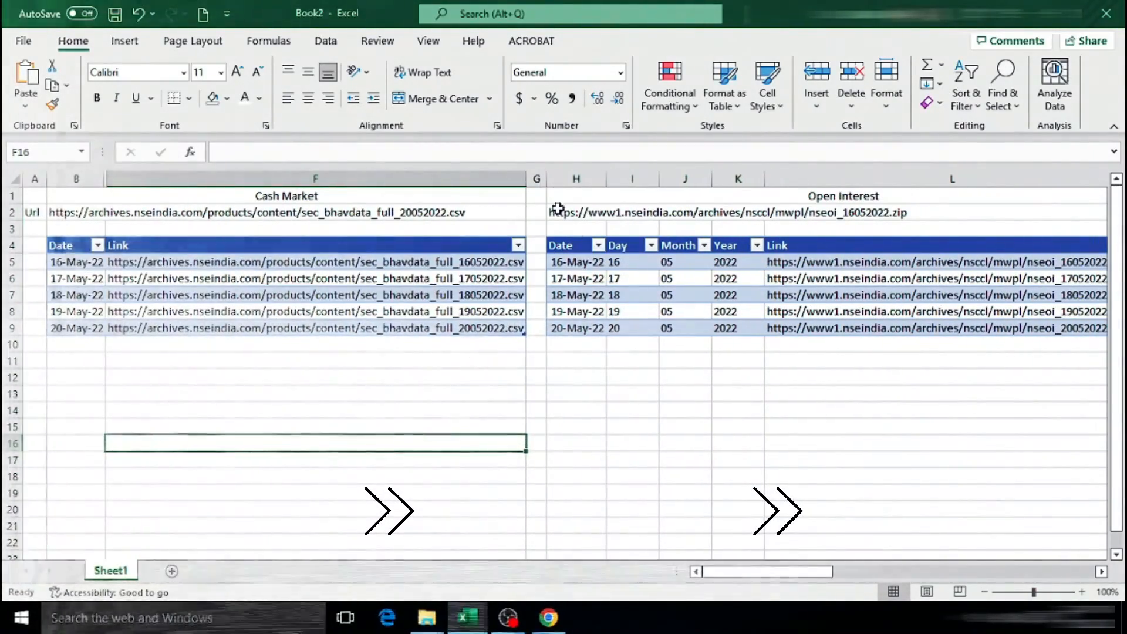
Hide the Open Interest table's Day, Month and Year columns (I to K).
{"action": "left_click_drag", "start_coordinate": [628, 175], "coordinate": [745, 179]}
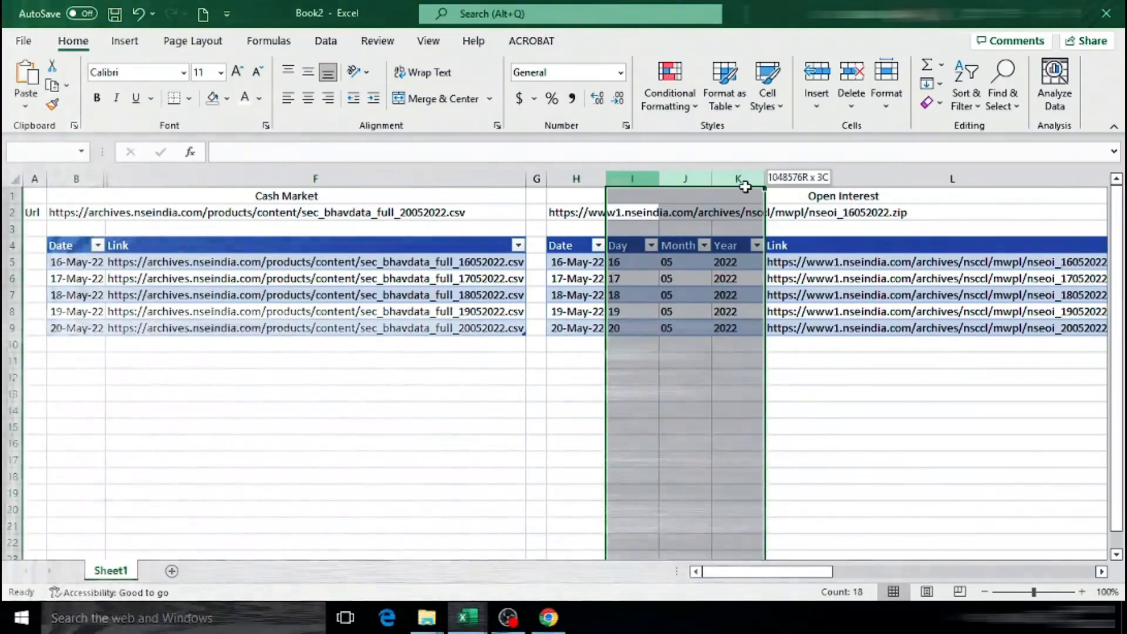
{"action": "right_click", "coordinate": [710, 179]}
{"action": "left_click", "coordinate": [774, 432]}
{"action": "left_click", "coordinate": [773, 444]}
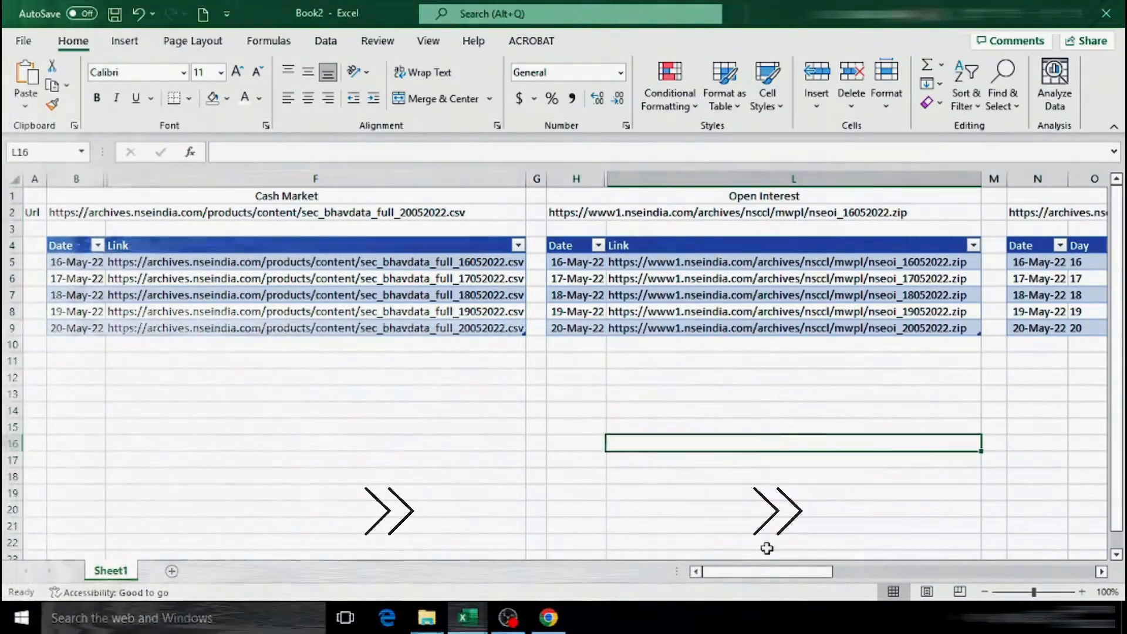
Hide the Future table's Day, Month and Year columns (O to Q).
{"action": "left_click_drag", "start_coordinate": [763, 571], "coordinate": [917, 571]}
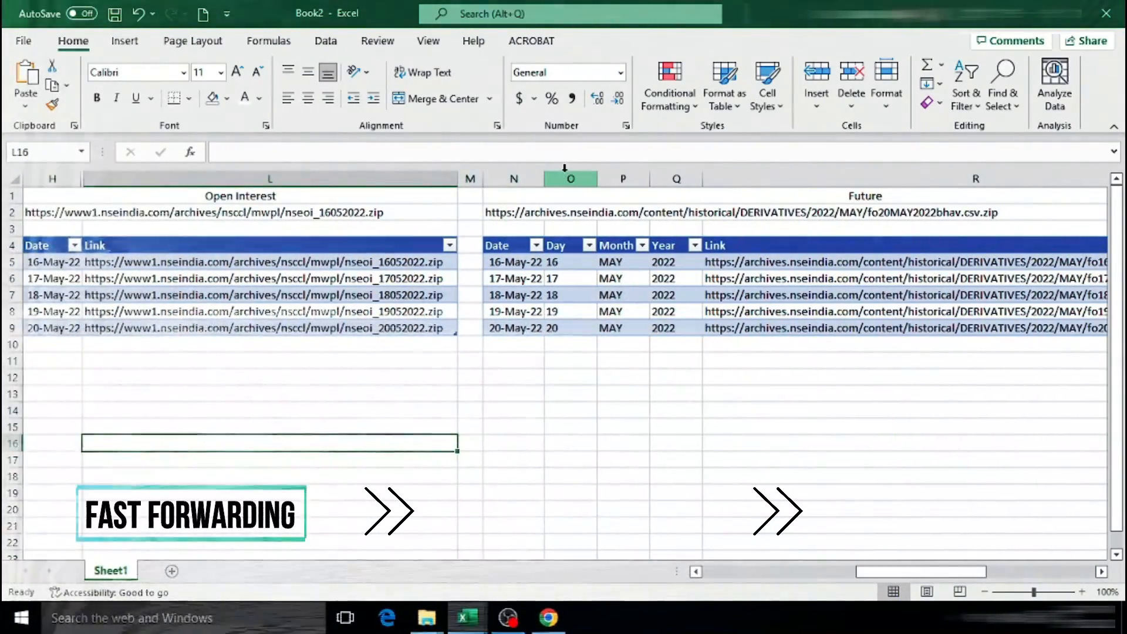
{"action": "left_click_drag", "start_coordinate": [565, 178], "coordinate": [654, 180]}
{"action": "right_click", "coordinate": [662, 178]}
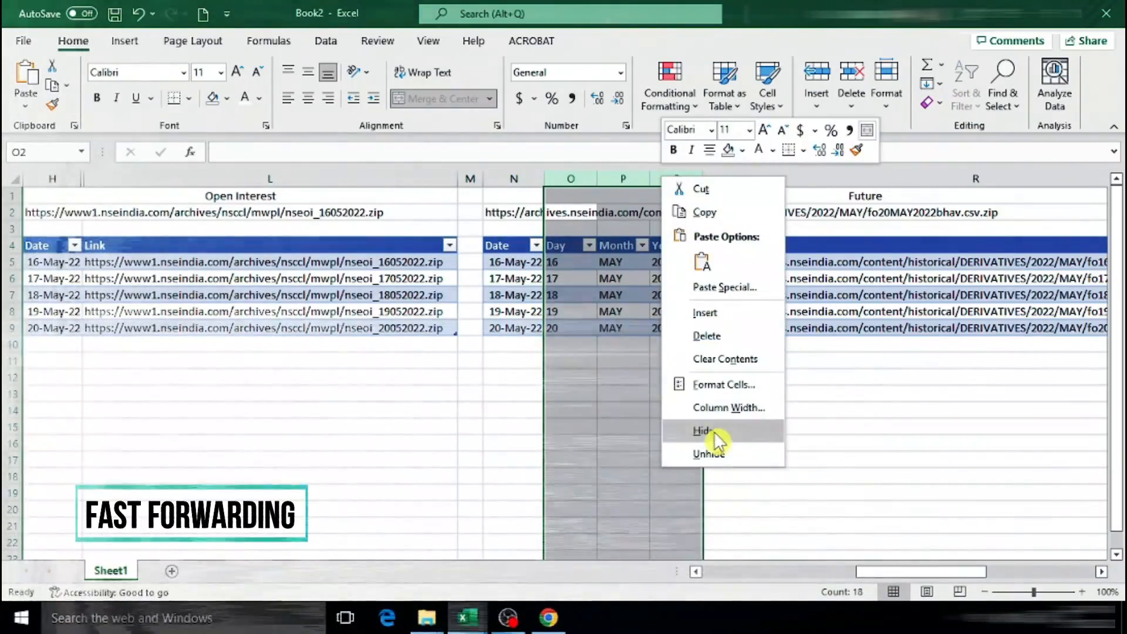
{"action": "left_click", "coordinate": [756, 431]}
{"action": "left_click", "coordinate": [795, 445]}
Hide rows 2 and 3, which hold the sample URLs and the blank row above the tables.
{"action": "left_click_drag", "start_coordinate": [872, 573], "coordinate": [702, 593]}
{"action": "left_click_drag", "start_coordinate": [7, 213], "coordinate": [4, 228]}
{"action": "right_click", "coordinate": [6, 229]}
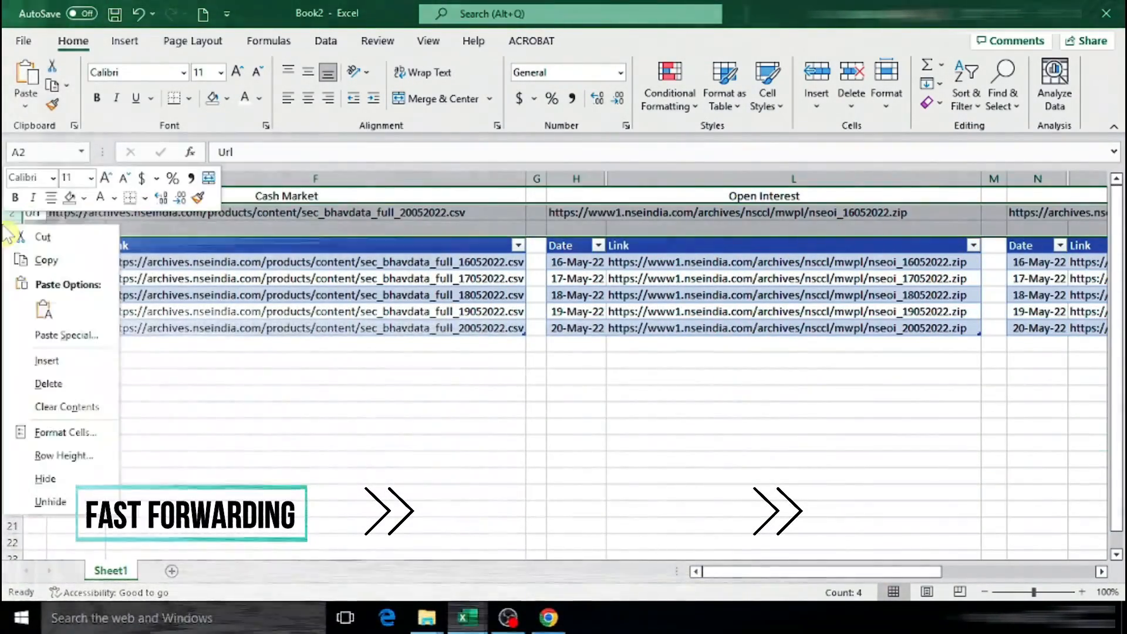
{"action": "left_click", "coordinate": [44, 479]}
{"action": "left_click", "coordinate": [191, 476]}
Give the merged Cash Market heading in B1 a standard red fill and white text.
{"action": "left_click", "coordinate": [76, 197]}
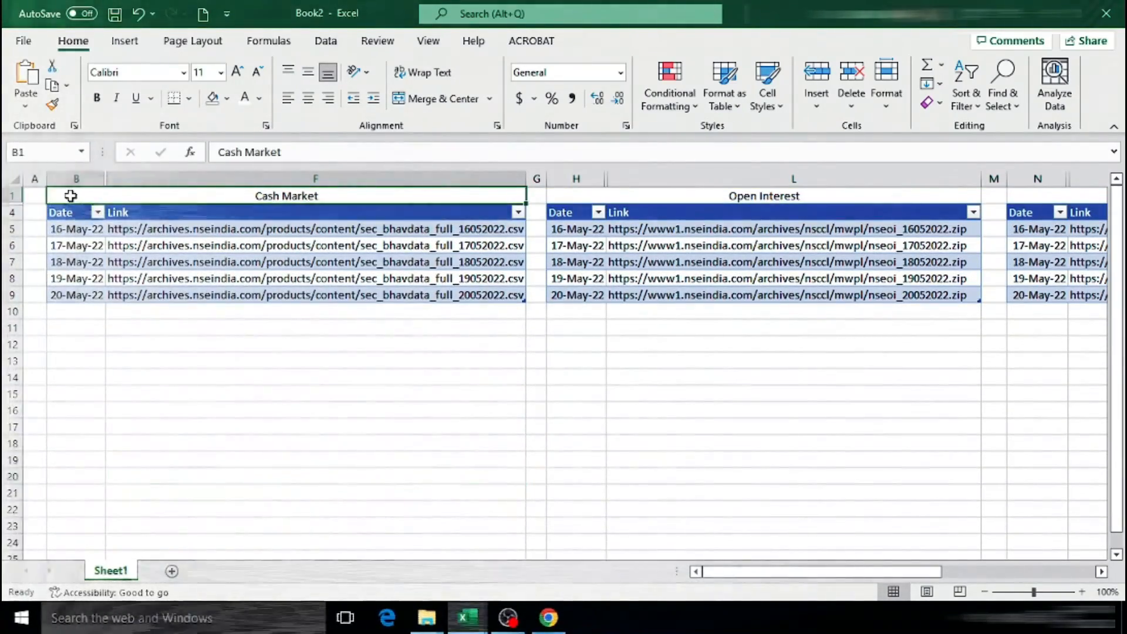
{"action": "left_click", "coordinate": [227, 99]}
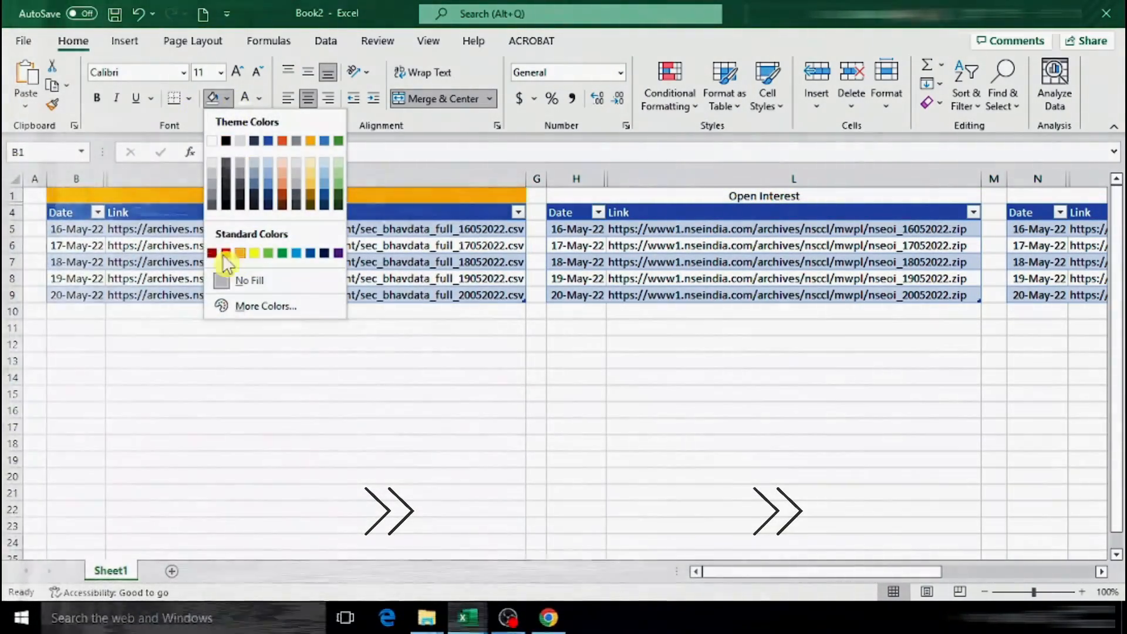
{"action": "left_click", "coordinate": [229, 253]}
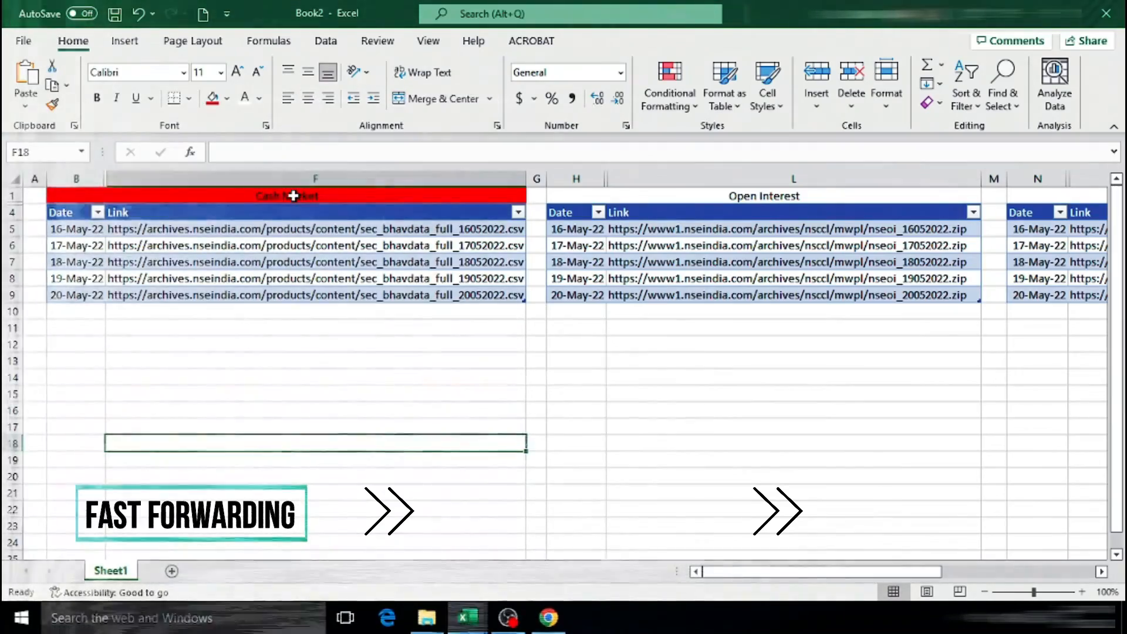
Give the merged Open Interest heading in H1 the same red fill and white text.
{"action": "left_click", "coordinate": [629, 196]}
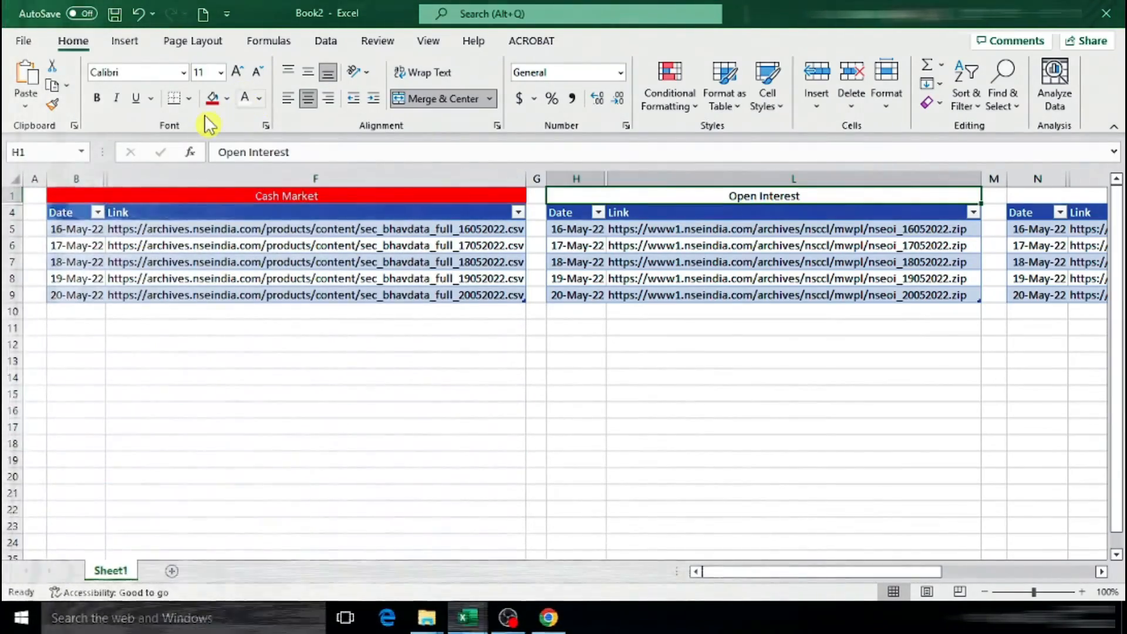
{"action": "left_click", "coordinate": [211, 98]}
{"action": "left_click", "coordinate": [257, 94]}
Fill the merged Future heading in N1 with the same red and narrow column A further.
{"action": "left_click_drag", "start_coordinate": [748, 573], "coordinate": [722, 574]}
{"action": "left_click", "coordinate": [977, 198]}
{"action": "left_click", "coordinate": [211, 98]}
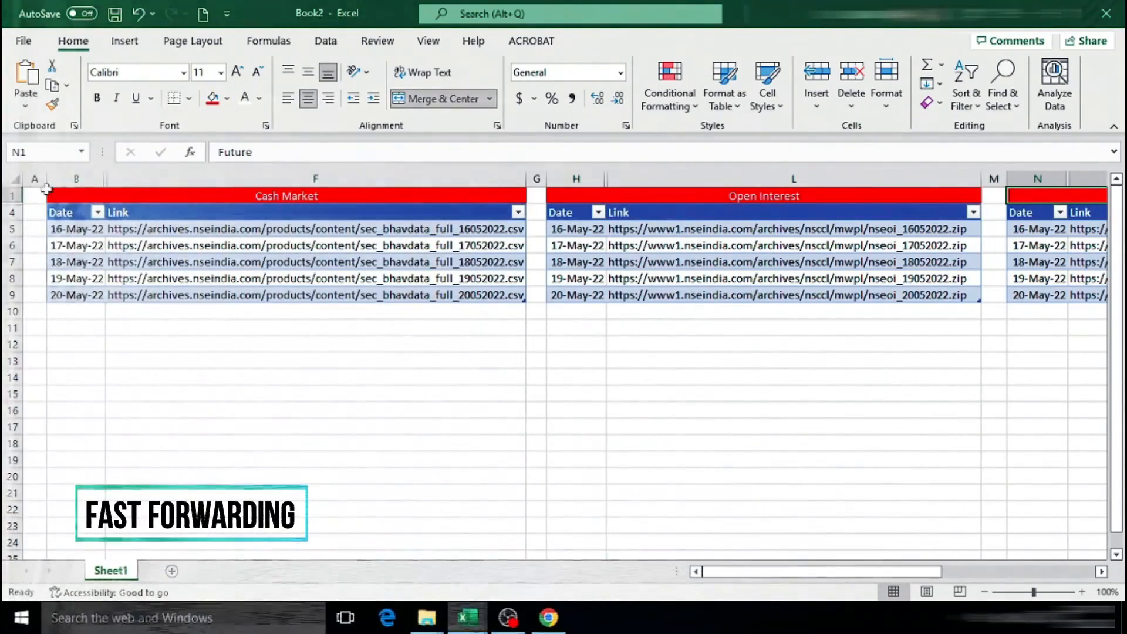
{"action": "left_click_drag", "start_coordinate": [41, 179], "coordinate": [31, 179]}
{"action": "left_click", "coordinate": [212, 217]}
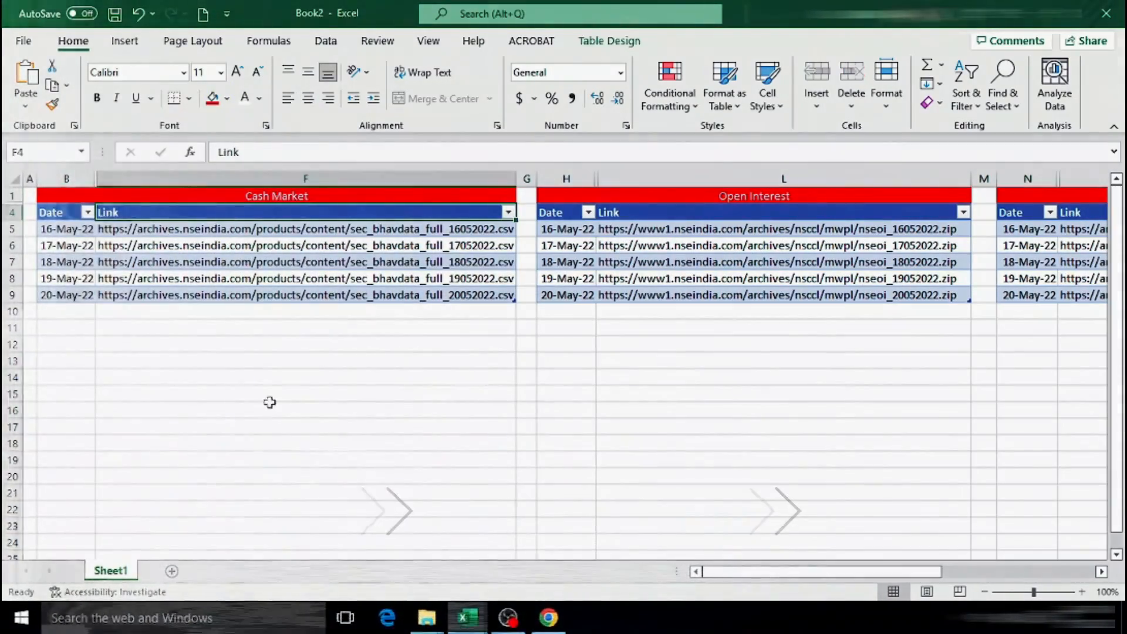
Make the merged Cash Market, Open Interest and Future headings in row 1 bold.
{"action": "left_click", "coordinate": [284, 411]}
{"action": "left_click", "coordinate": [239, 196]}
{"action": "left_click", "coordinate": [97, 97]}
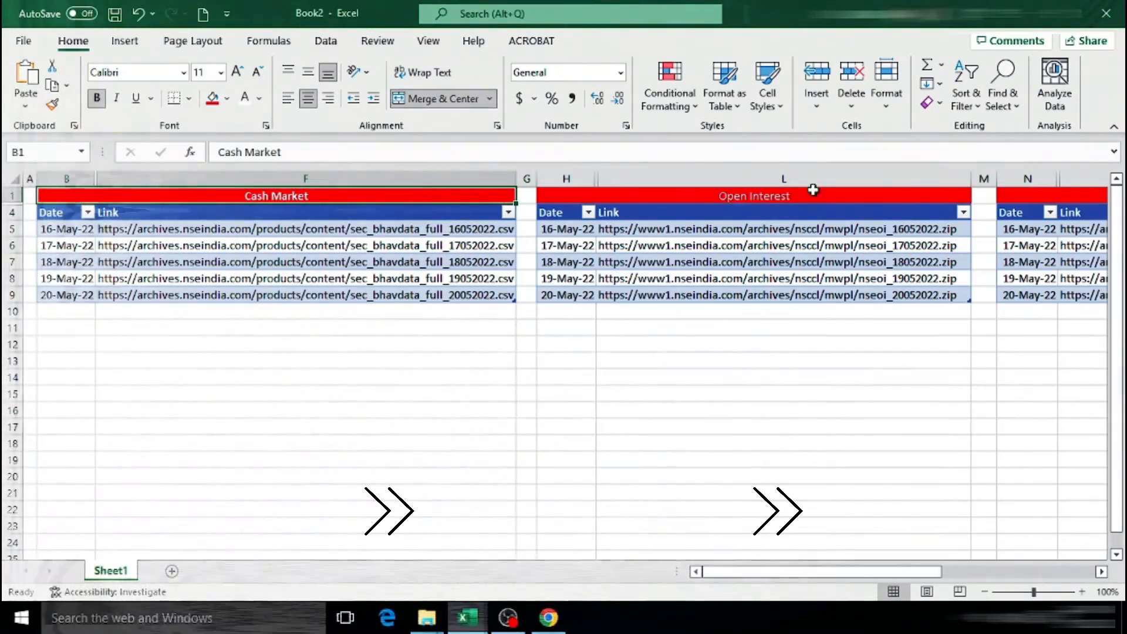
{"action": "left_click", "coordinate": [786, 196]}
{"action": "left_click", "coordinate": [96, 97]}
{"action": "left_click", "coordinate": [1048, 196]}
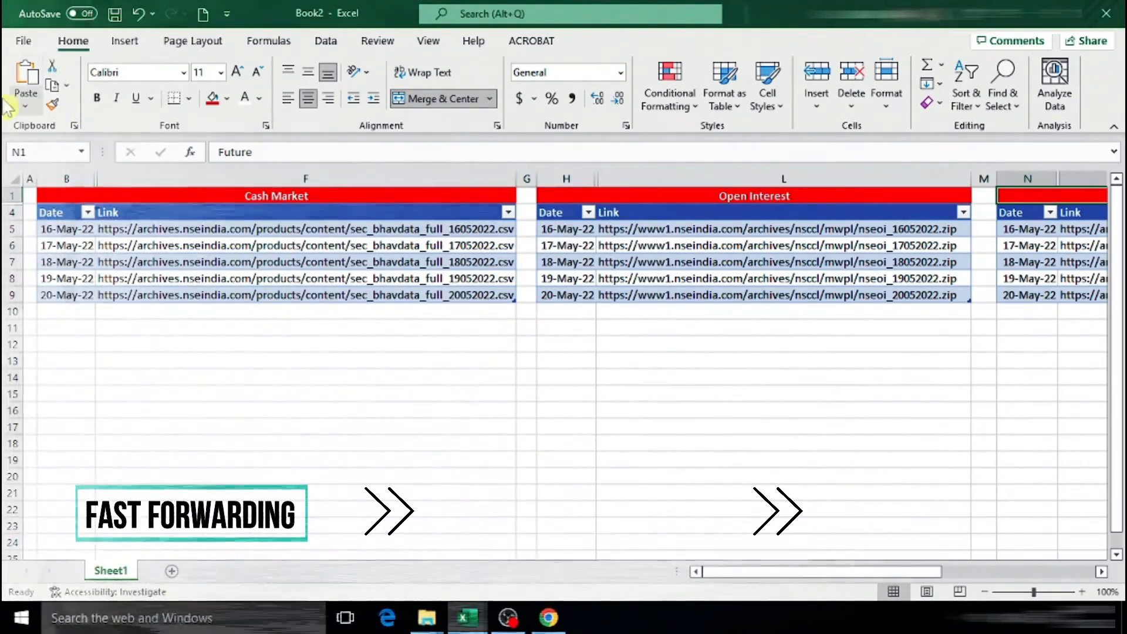
{"action": "left_click", "coordinate": [97, 98]}
{"action": "left_click", "coordinate": [294, 476]}
{"action": "left_click_drag", "start_coordinate": [767, 572], "coordinate": [605, 596]}
{"action": "left_click", "coordinate": [327, 405]}
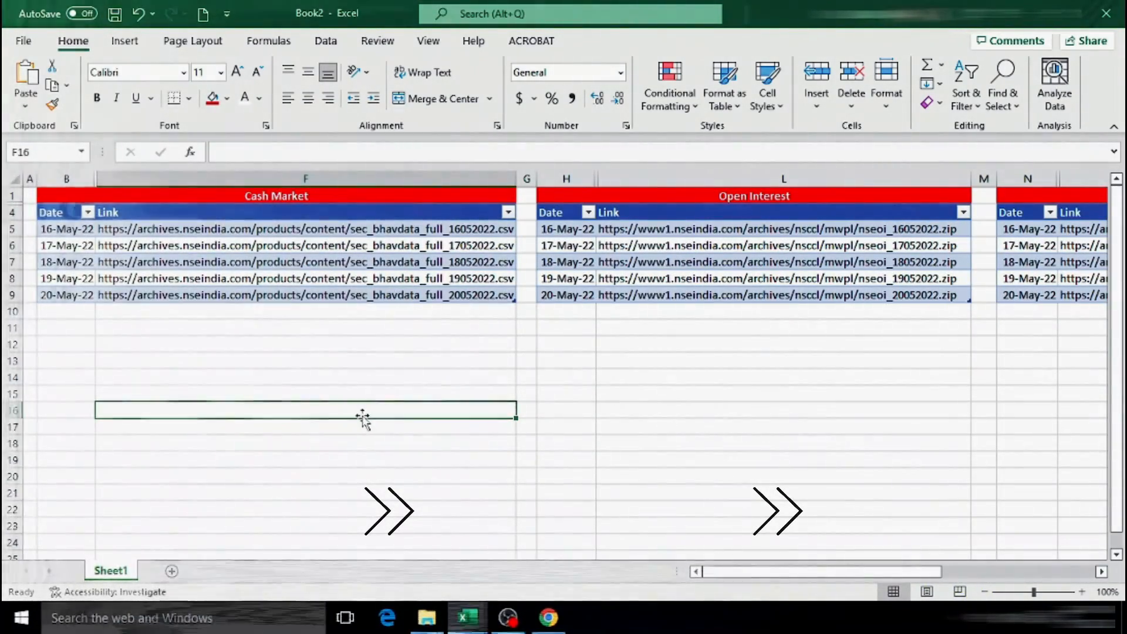
Centre the Link column headers of the Cash Market, Open Interest and Future tables in row 4.
{"action": "left_click", "coordinate": [120, 214]}
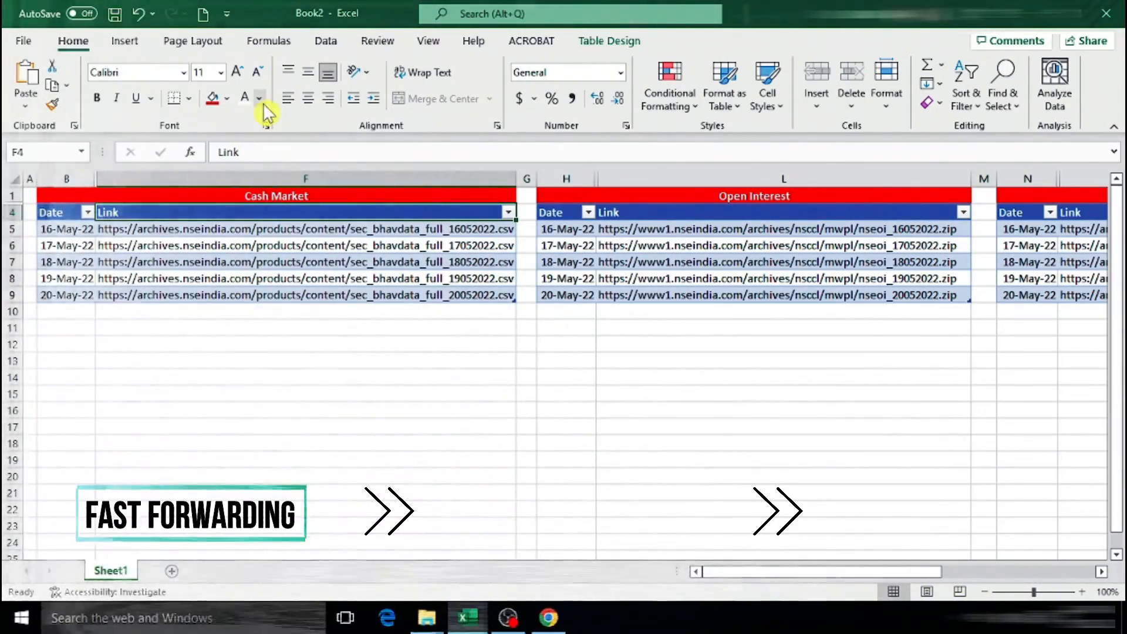
{"action": "left_click", "coordinate": [308, 98]}
{"action": "left_click", "coordinate": [715, 212]}
{"action": "left_click", "coordinate": [308, 98]}
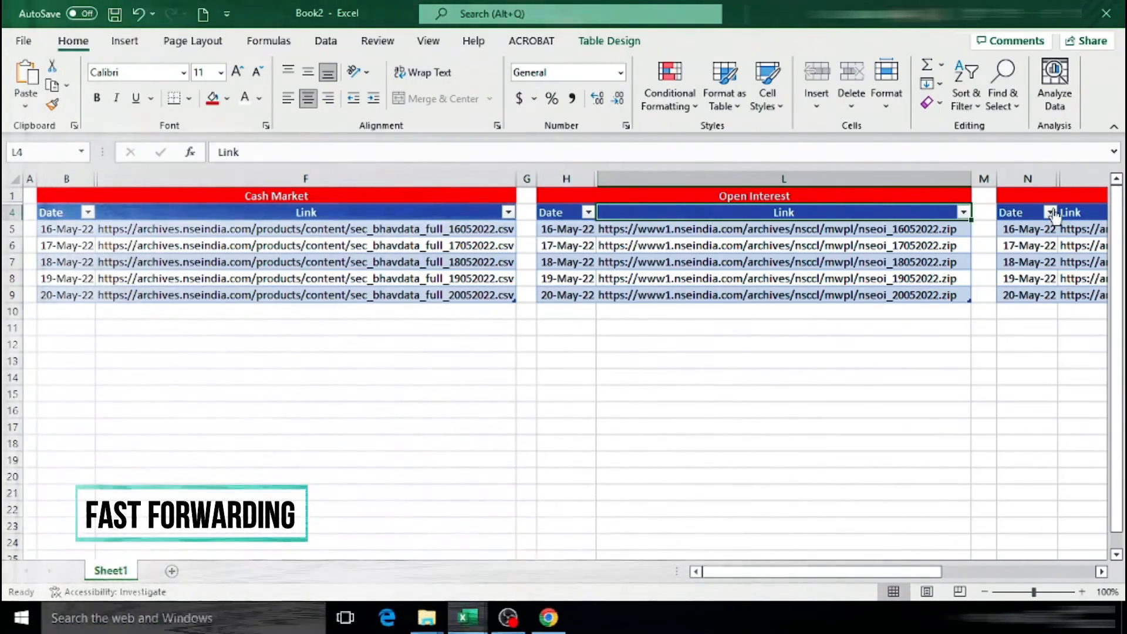
{"action": "left_click", "coordinate": [1080, 212]}
{"action": "left_click", "coordinate": [308, 98]}
Centre the Date column headers of the Future, Open Interest and Cash Market tables.
{"action": "left_click", "coordinate": [520, 215]}
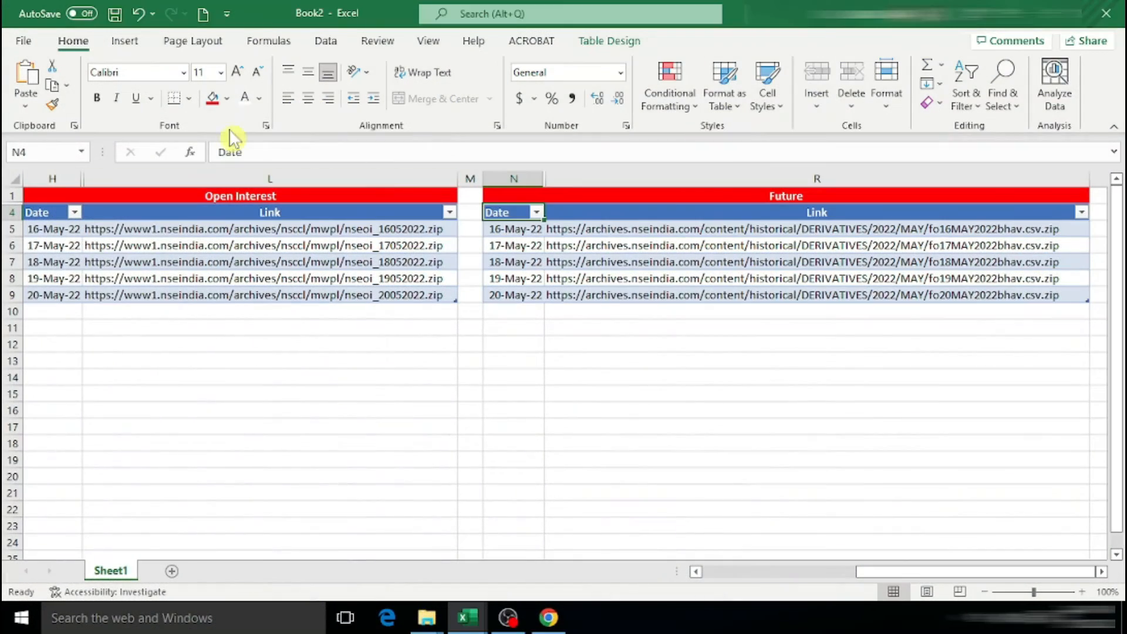
{"action": "left_click", "coordinate": [308, 98]}
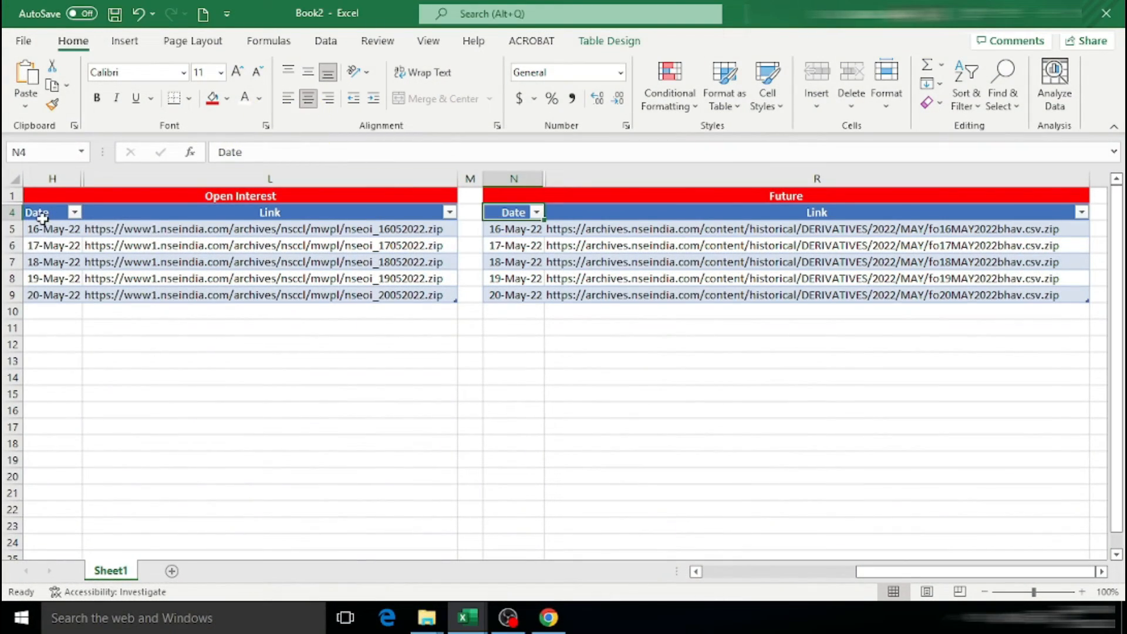
{"action": "left_click", "coordinate": [43, 218]}
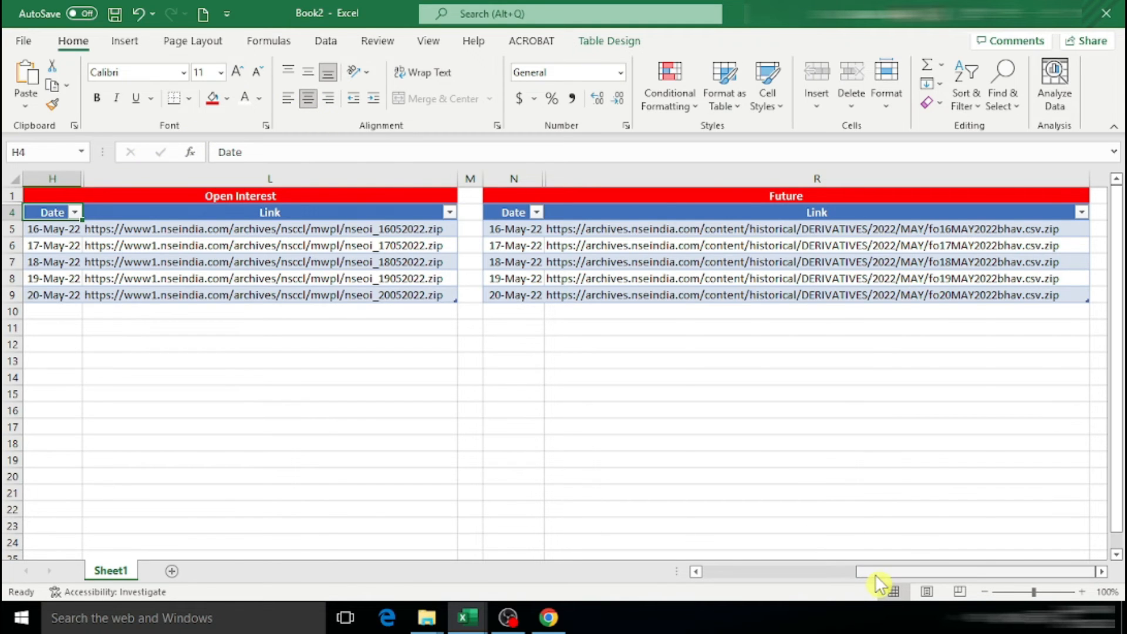
{"action": "left_click_drag", "start_coordinate": [886, 573], "coordinate": [719, 572]}
{"action": "left_click", "coordinate": [46, 217]}
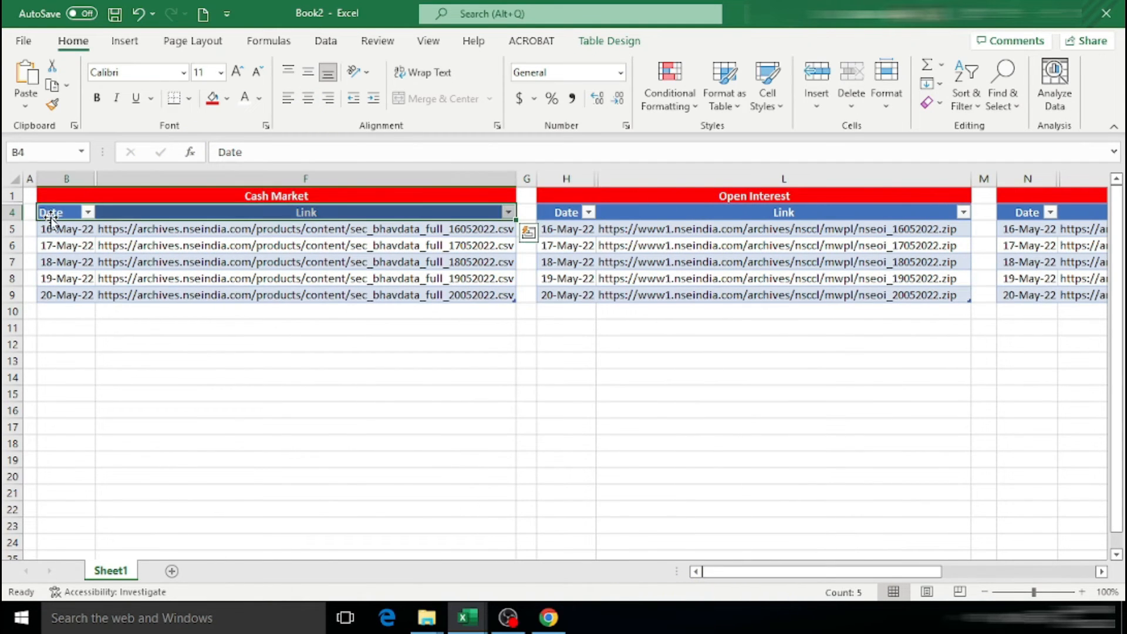
{"action": "left_click", "coordinate": [53, 213]}
{"action": "left_click", "coordinate": [309, 101]}
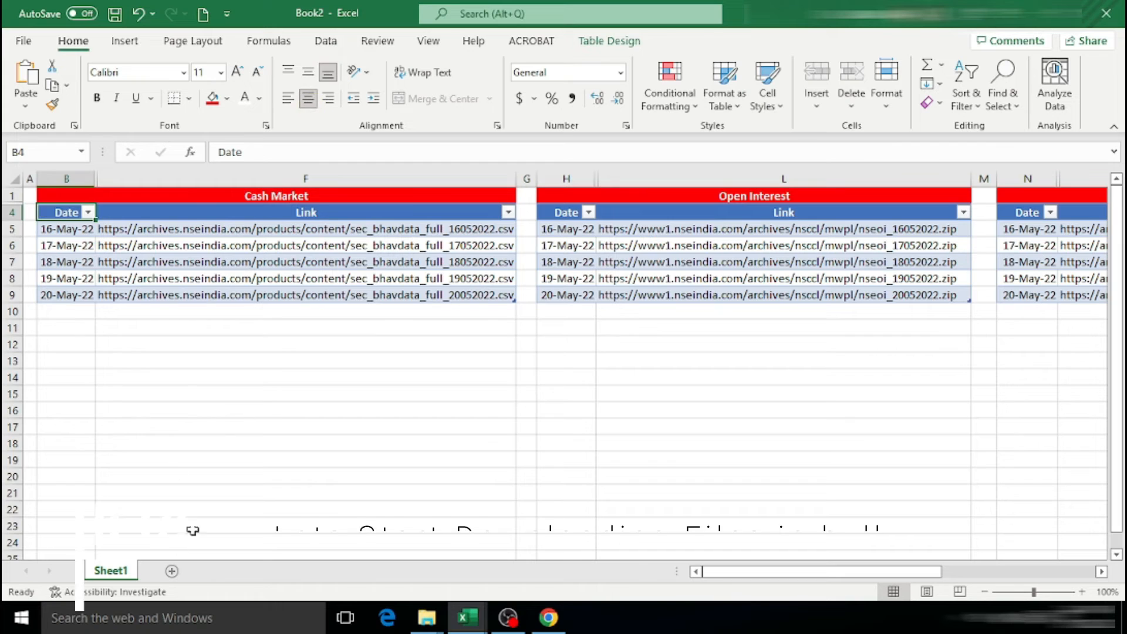
{"action": "left_click", "coordinate": [295, 457]}
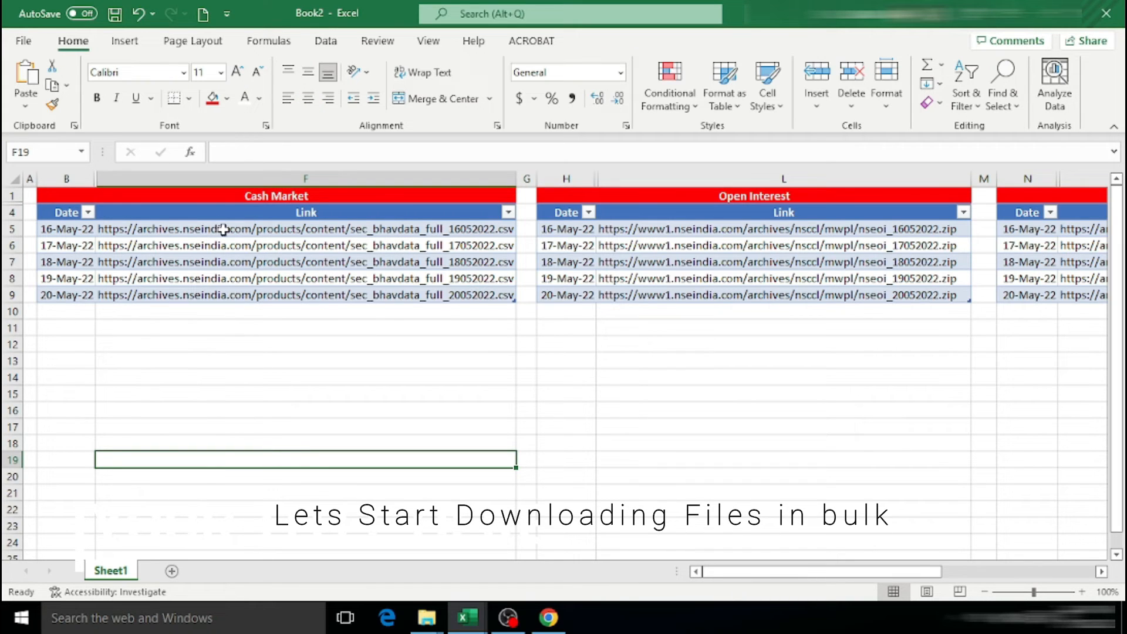
Copy the Cash Market links in F5:F9 for 16 to 20 May 2022.
{"action": "left_click_drag", "start_coordinate": [225, 231], "coordinate": [232, 299]}
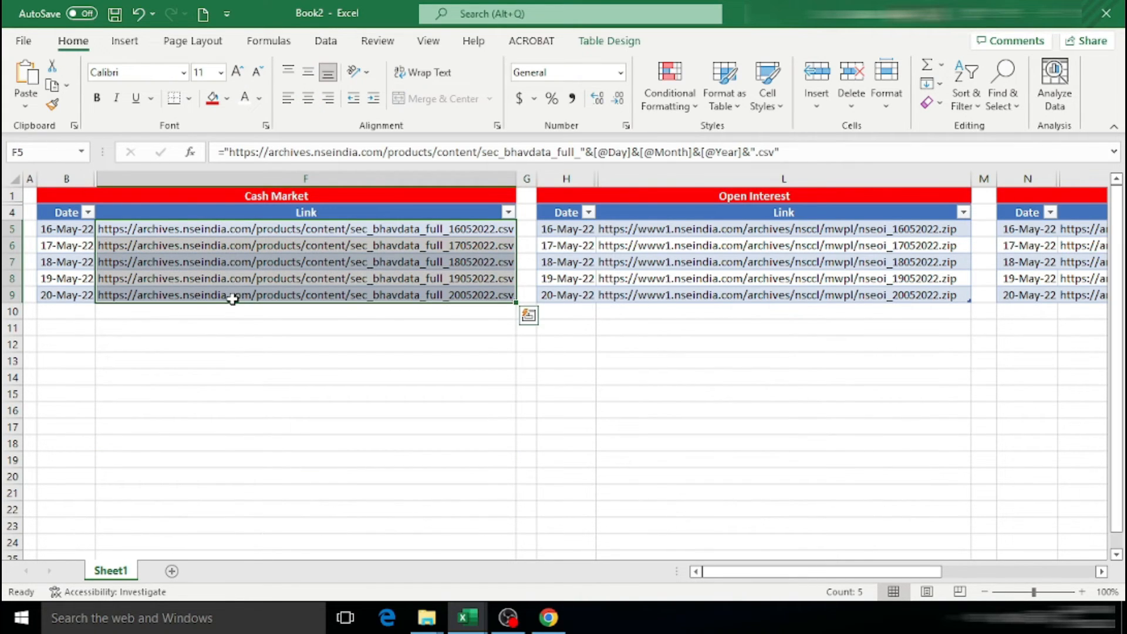
{"action": "right_click", "coordinate": [264, 233]}
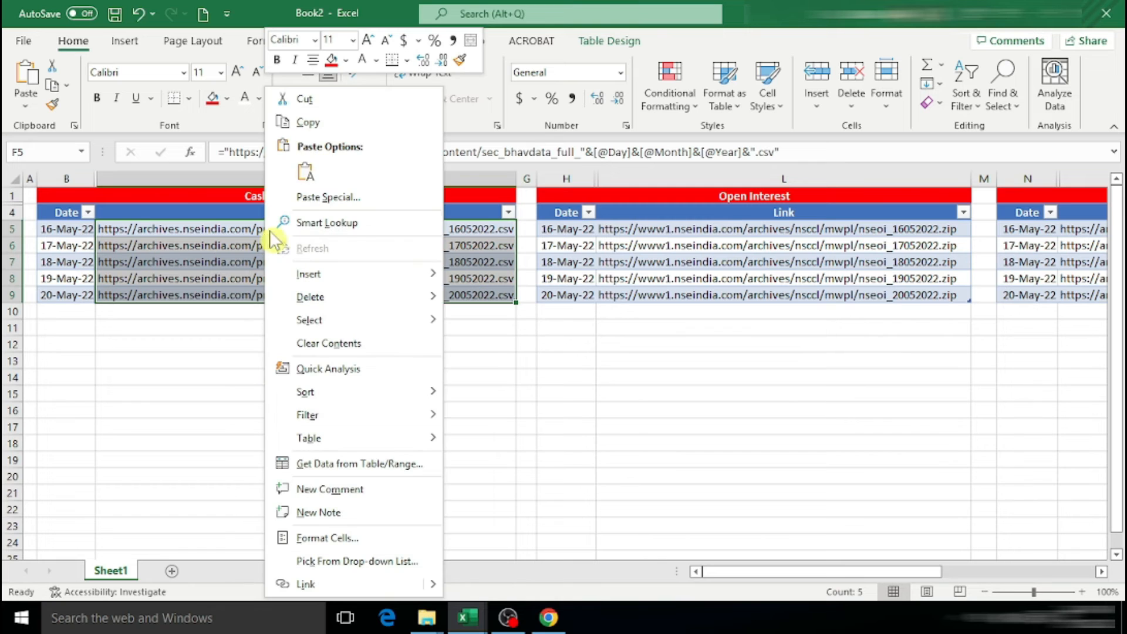
{"action": "left_click", "coordinate": [303, 120]}
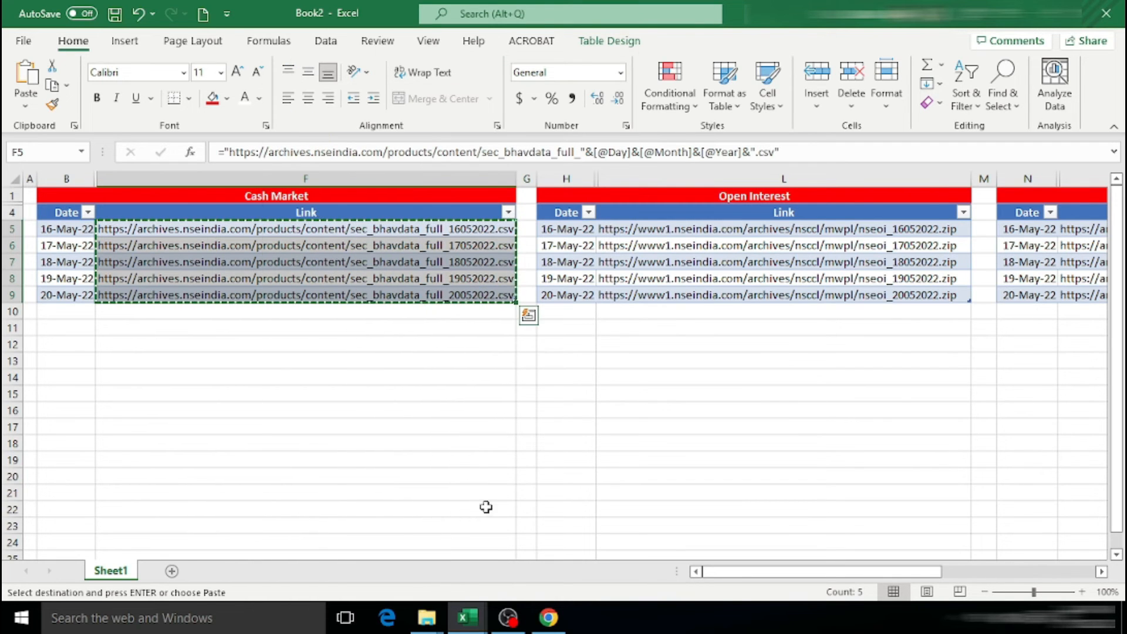
Switch to Chrome and open the Simple mass downloader extension on a new browser tab.
{"action": "left_click", "coordinate": [548, 618]}
{"action": "left_click", "coordinate": [94, 13]}
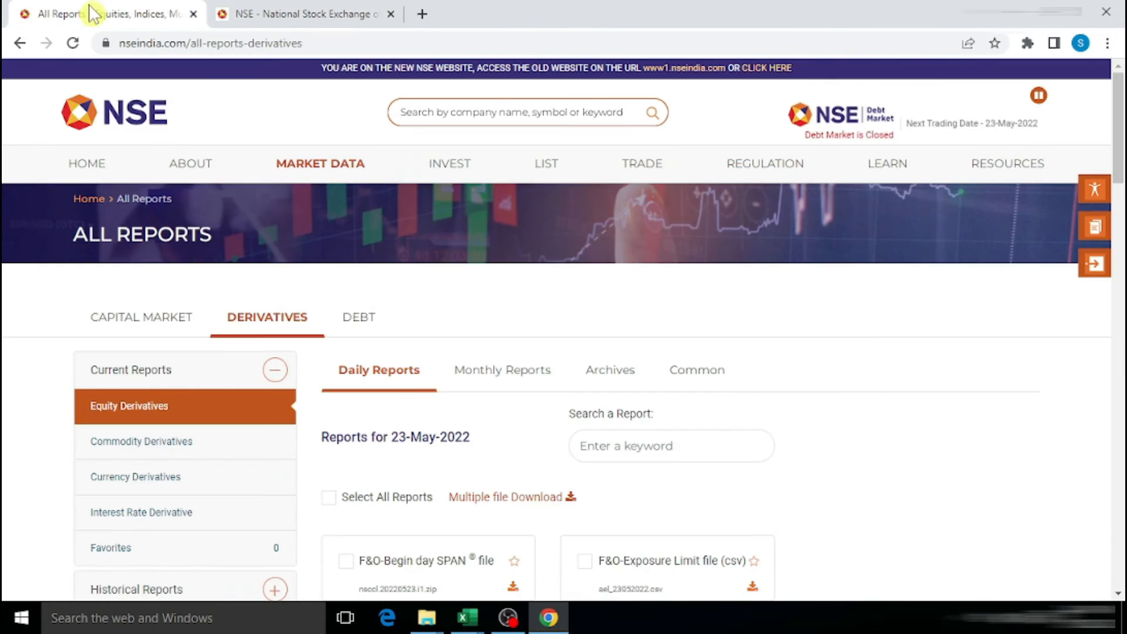
{"action": "left_click", "coordinate": [423, 21]}
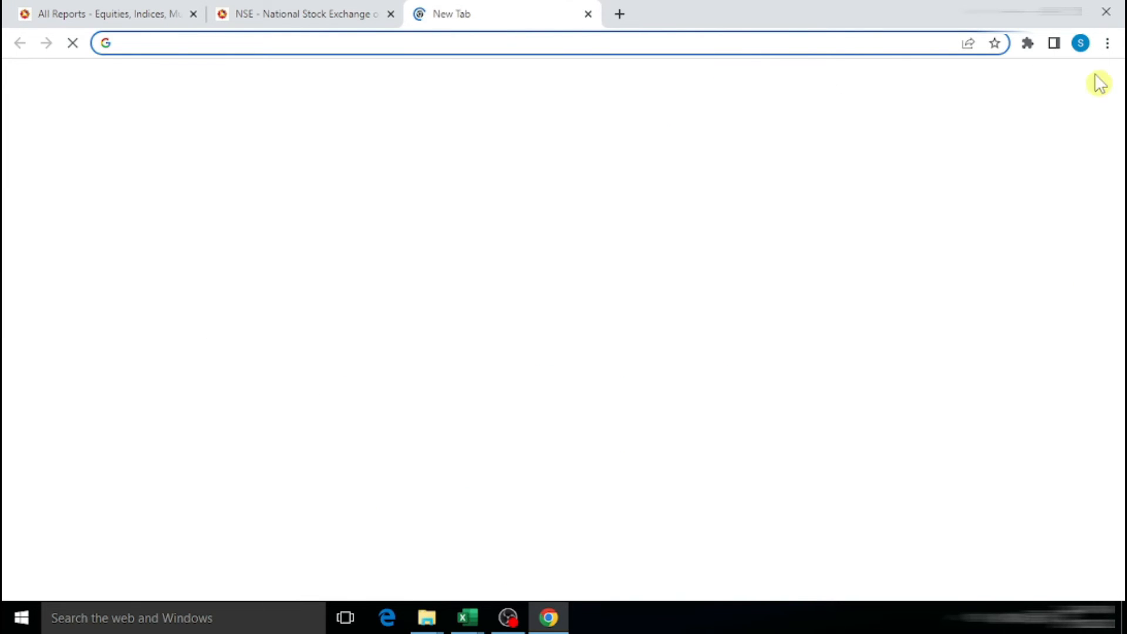
{"action": "left_click", "coordinate": [1027, 43]}
{"action": "left_click", "coordinate": [856, 196]}
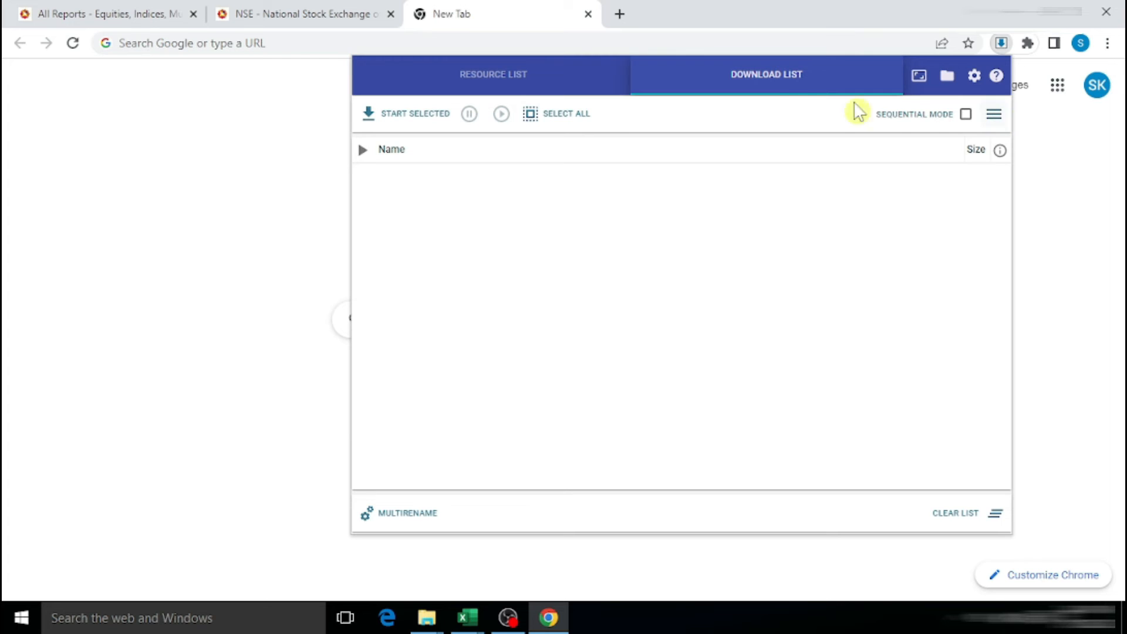
Import the copied Cash Market URLs from the clipboard into the download list and start downloading them.
{"action": "left_click", "coordinate": [994, 115]}
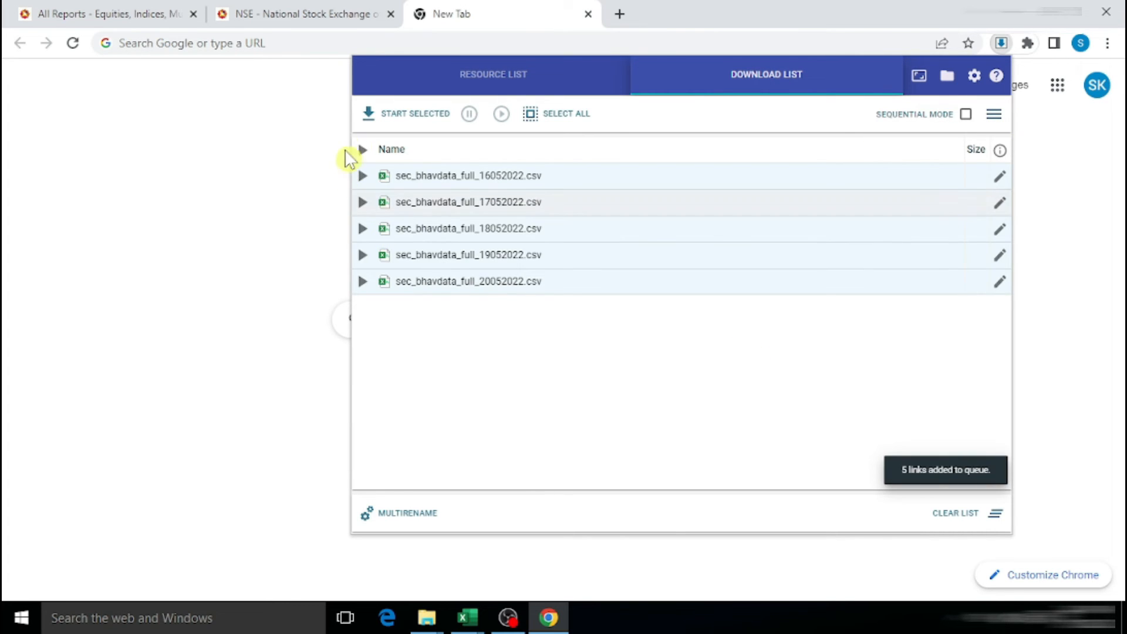
{"action": "left_click", "coordinate": [370, 115]}
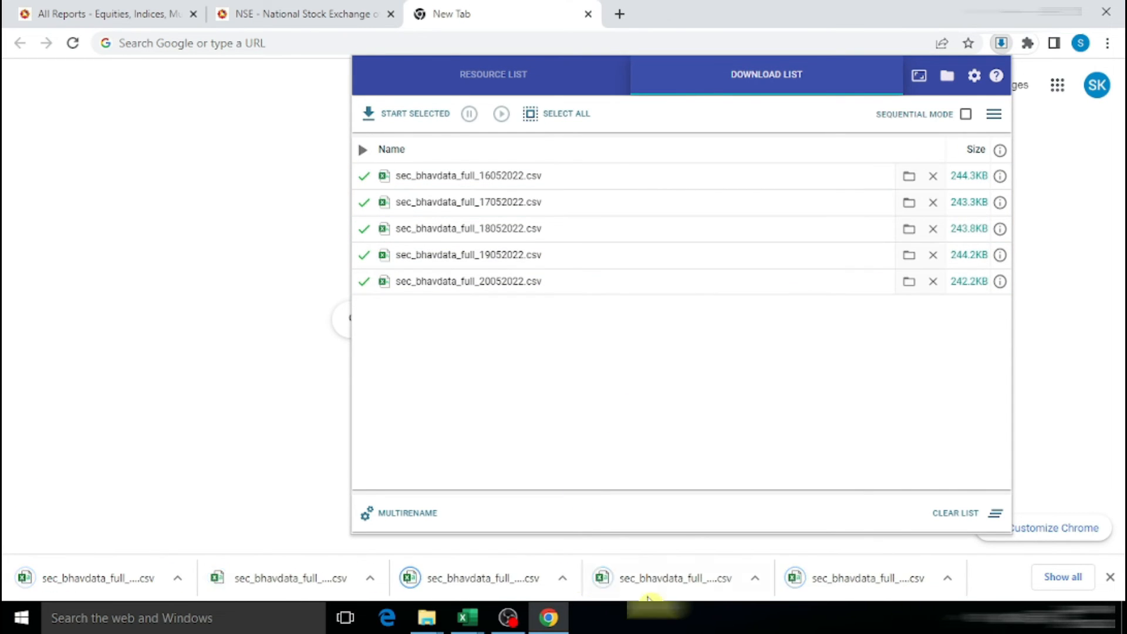
Return to the Book2 workbook and copy the Open Interest links in L5:L9.
{"action": "mouse_move", "coordinate": [468, 619]}
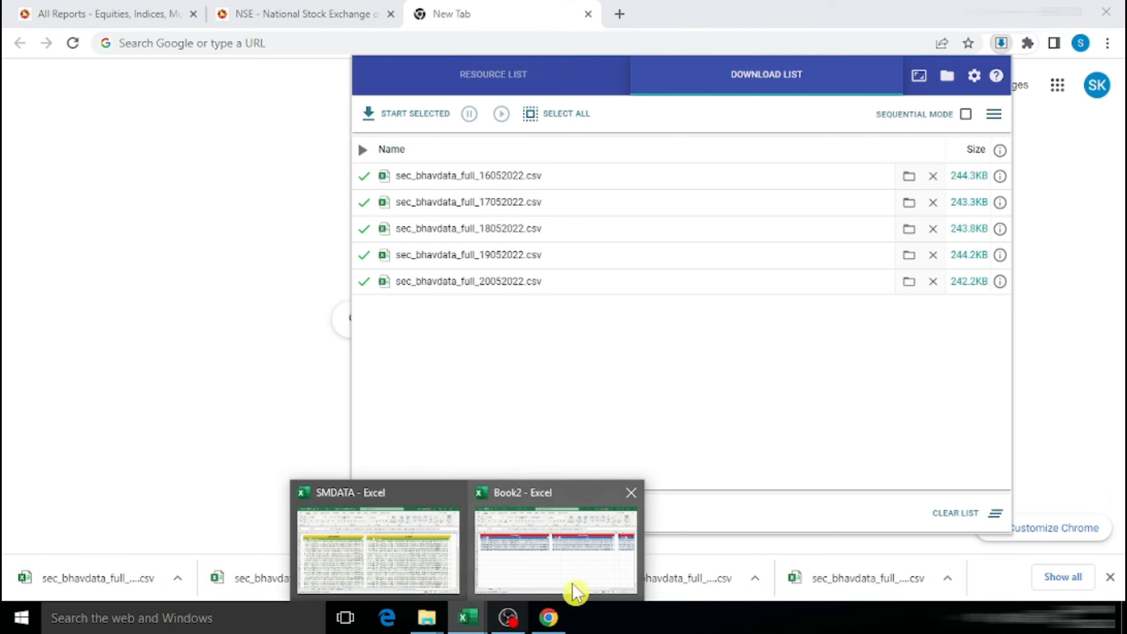
{"action": "left_click", "coordinate": [575, 590]}
{"action": "left_click_drag", "start_coordinate": [690, 229], "coordinate": [692, 295]}
{"action": "right_click", "coordinate": [693, 228]}
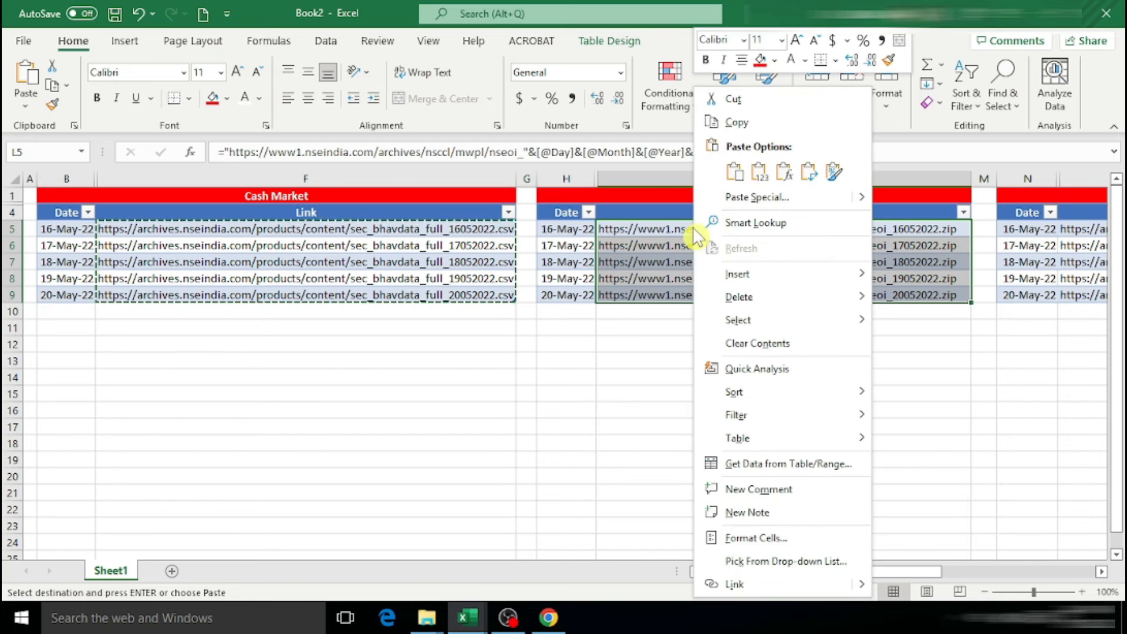
{"action": "left_click", "coordinate": [739, 125]}
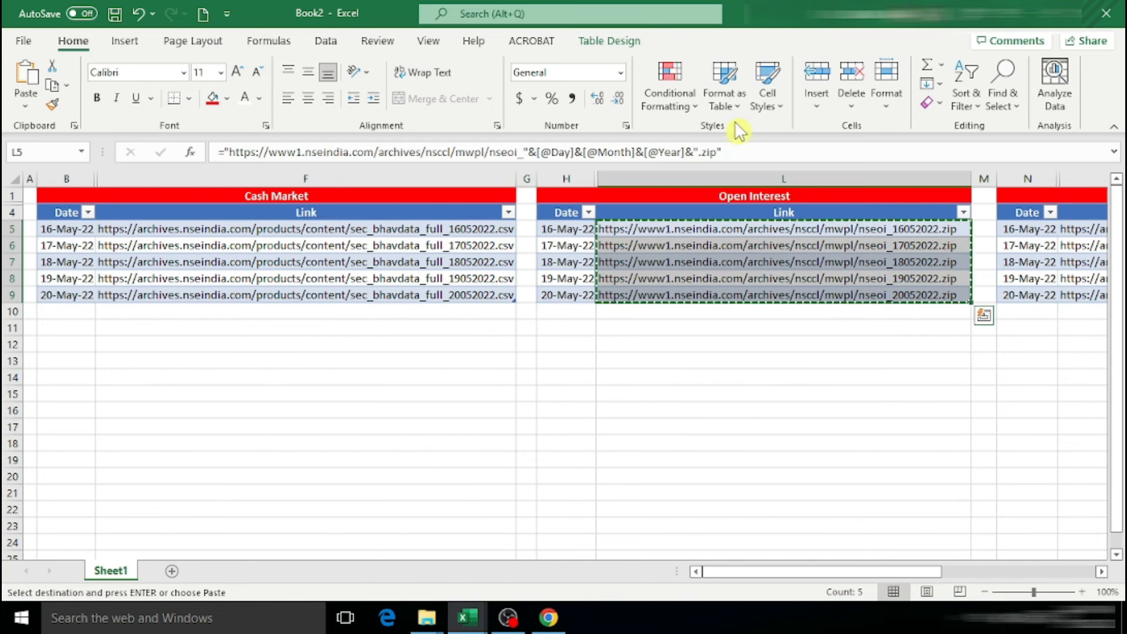
In Chrome, import the copied Open Interest URLs from the clipboard into the downloader and start downloading the nseoi zip files.
{"action": "left_click", "coordinate": [549, 615]}
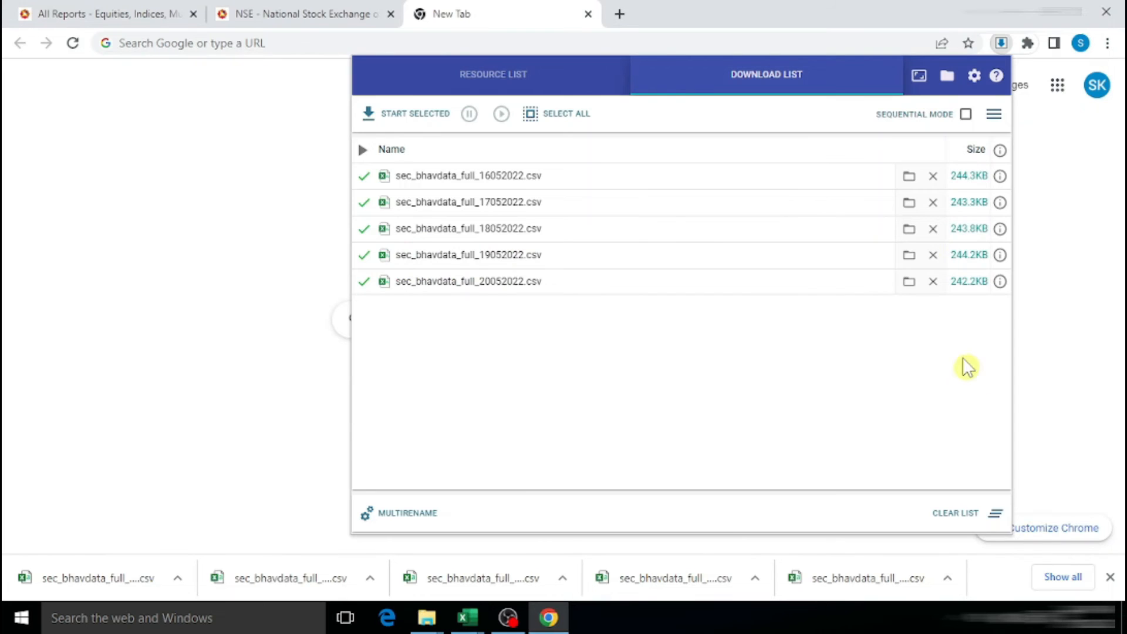
{"action": "left_click", "coordinate": [992, 117]}
{"action": "left_click", "coordinate": [949, 142]}
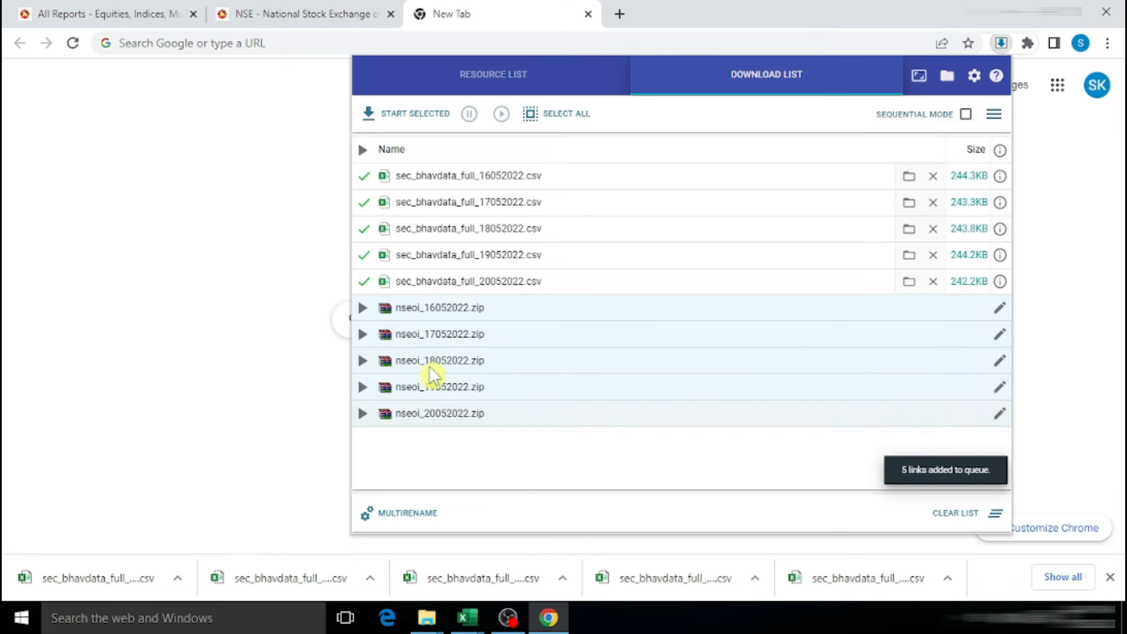
{"action": "left_click", "coordinate": [372, 115]}
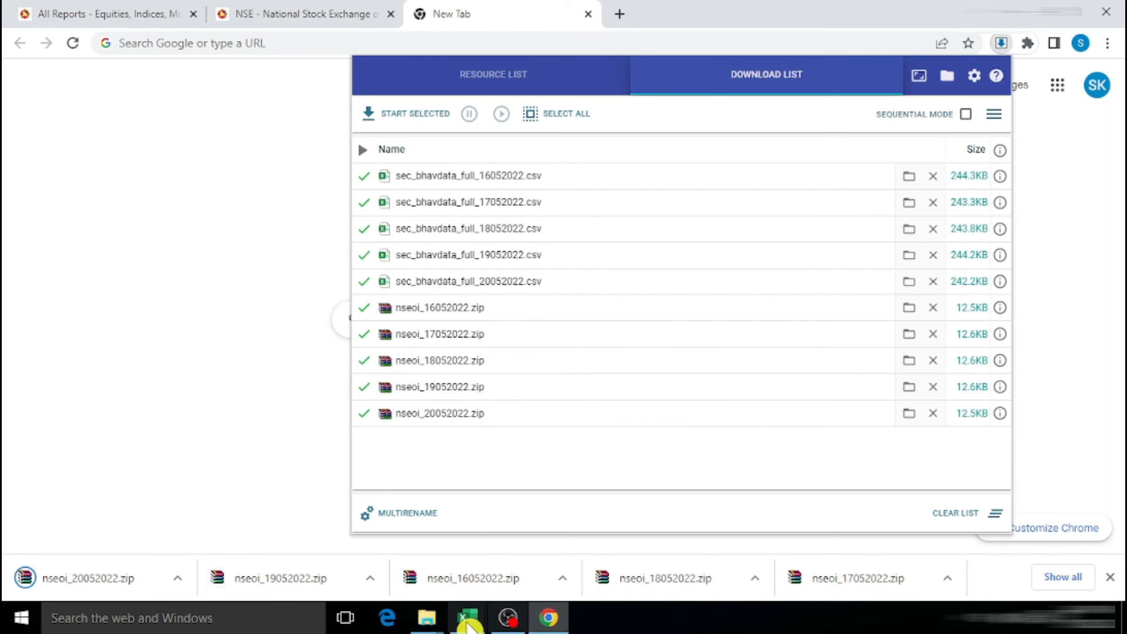
Go back to Book2 and copy the Future table's links in R5:R9.
{"action": "mouse_move", "coordinate": [467, 617]}
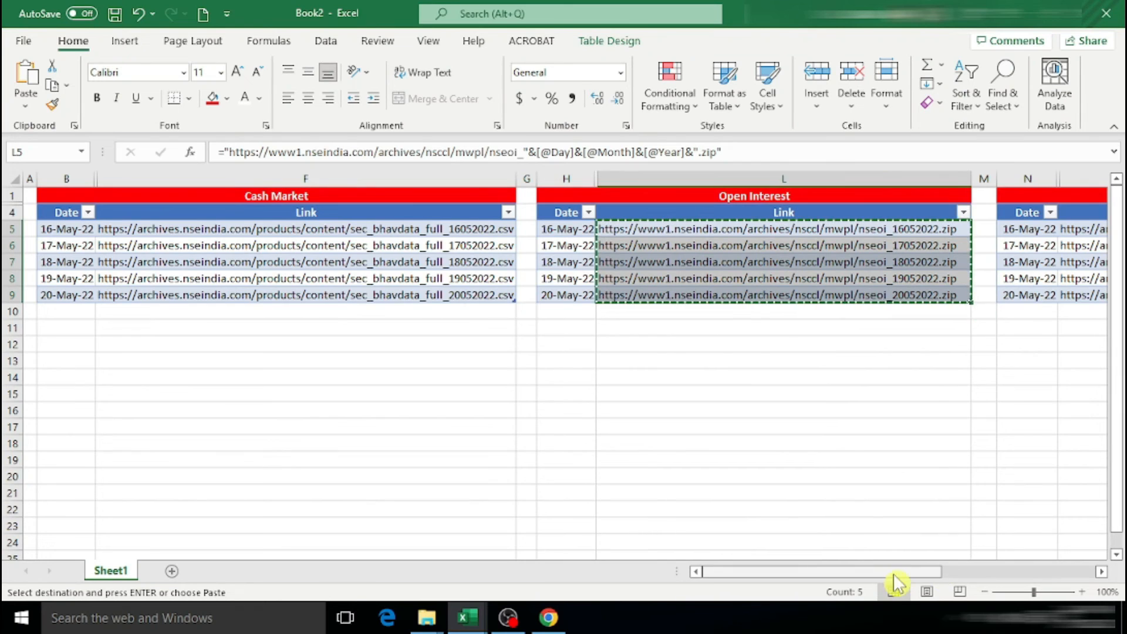
{"action": "left_click_drag", "start_coordinate": [892, 574], "coordinate": [1048, 576]}
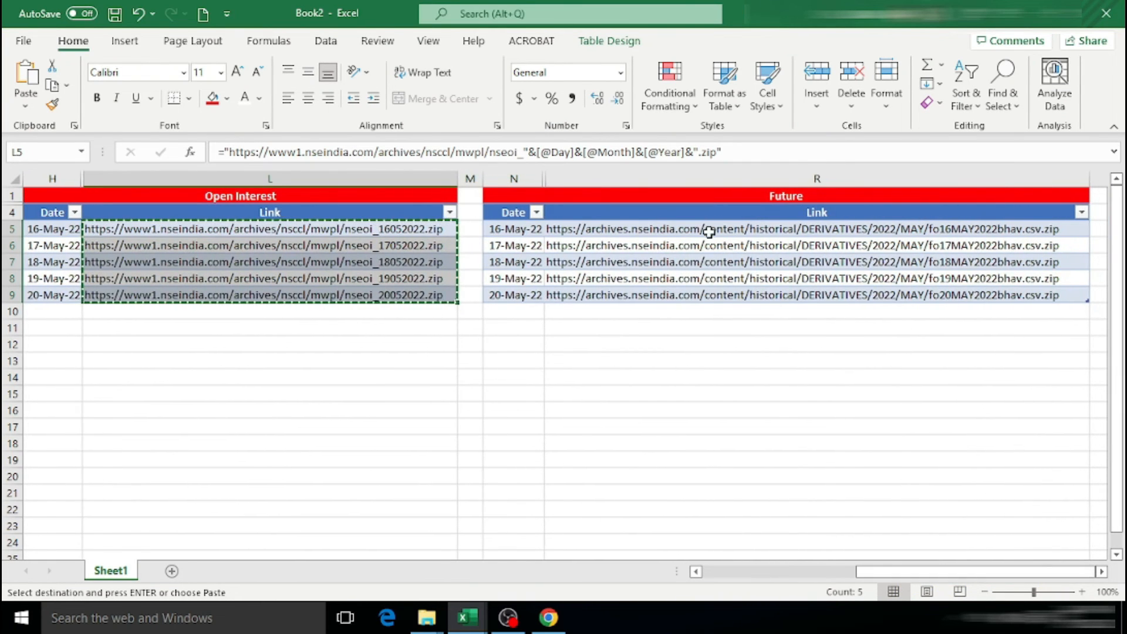
{"action": "left_click_drag", "start_coordinate": [709, 232], "coordinate": [714, 297]}
{"action": "right_click", "coordinate": [728, 262]}
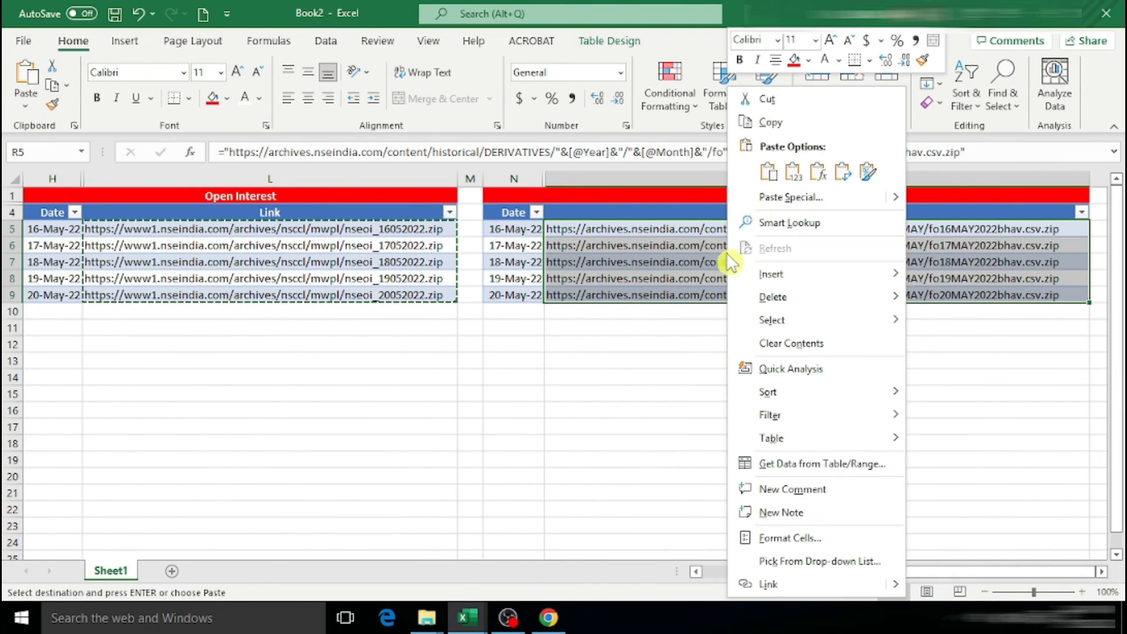
{"action": "left_click", "coordinate": [776, 124]}
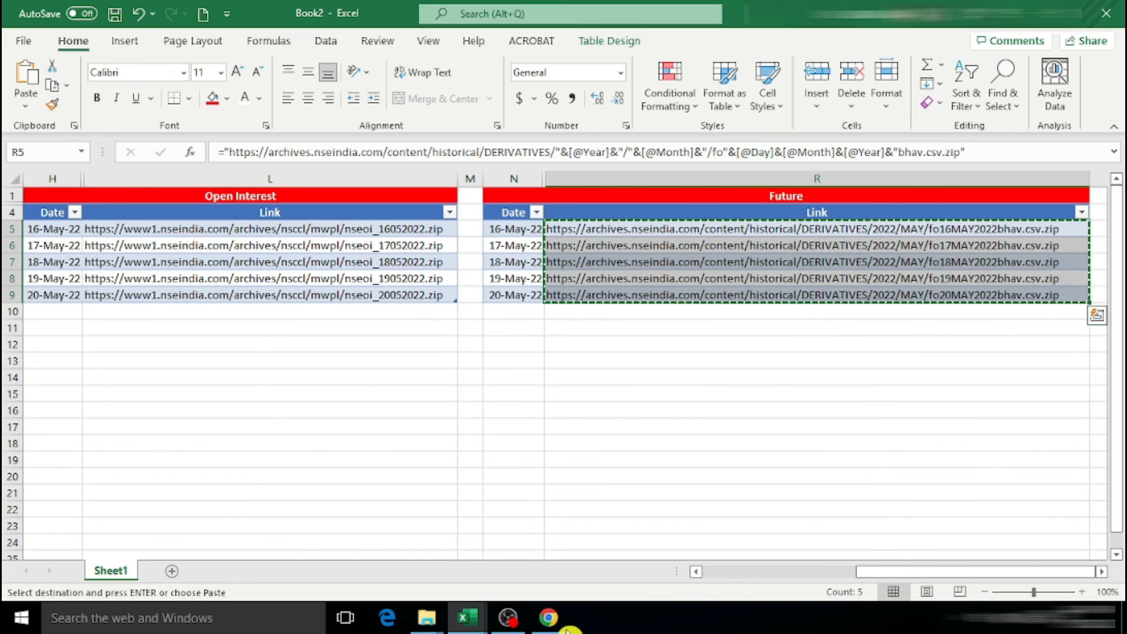
In Chrome, import the copied Future URLs from the clipboard into the downloader and start downloading the bhav.csv.zip files.
{"action": "left_click", "coordinate": [552, 621]}
{"action": "left_click", "coordinate": [994, 116]}
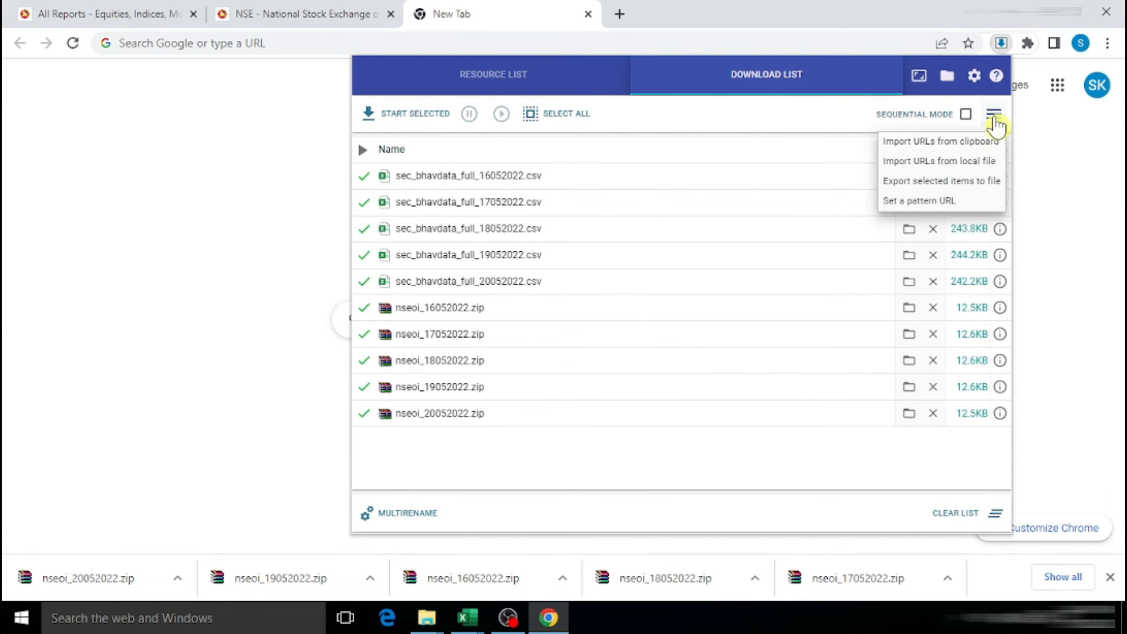
{"action": "left_click", "coordinate": [920, 144]}
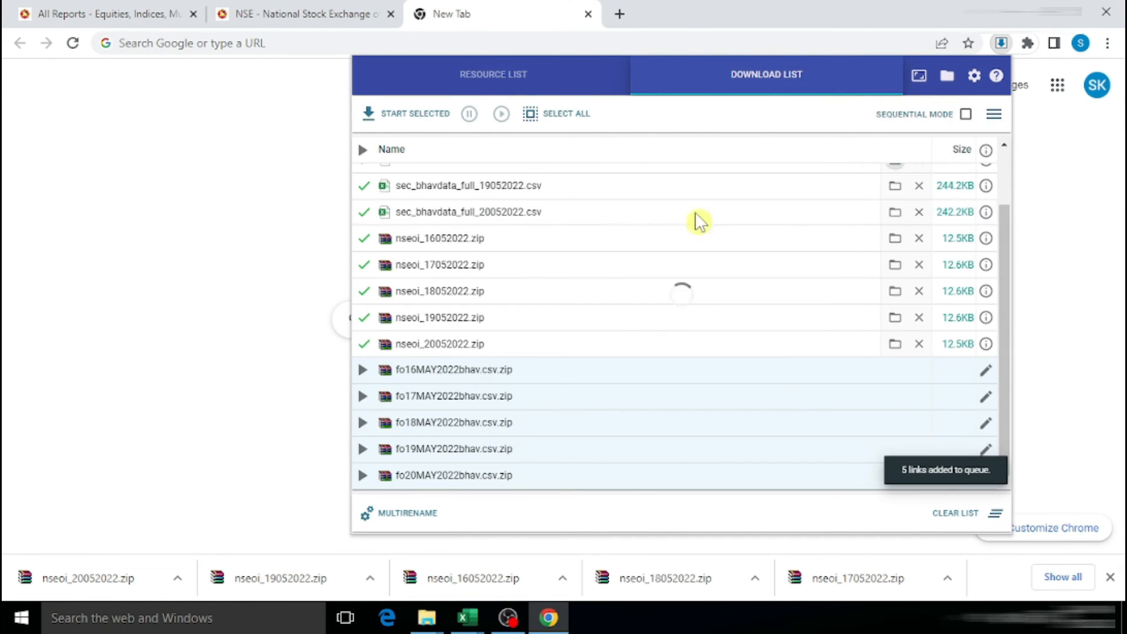
{"action": "left_click", "coordinate": [371, 114]}
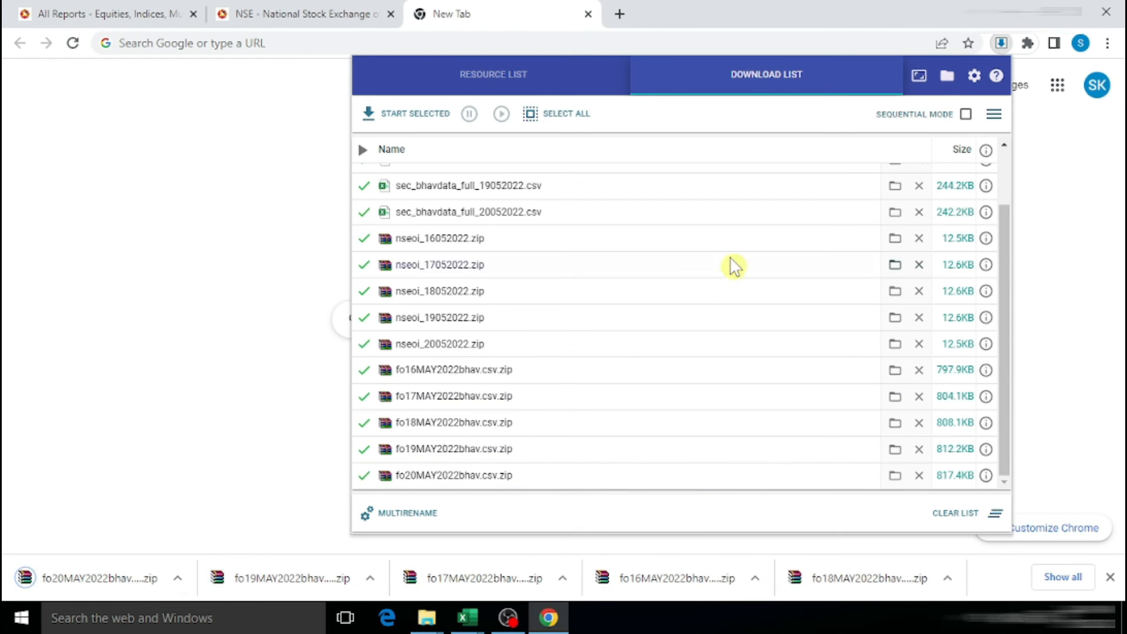
Switch to File Explorer, go to the Downloads folder and open its CM subfolder.
{"action": "left_click", "coordinate": [475, 618]}
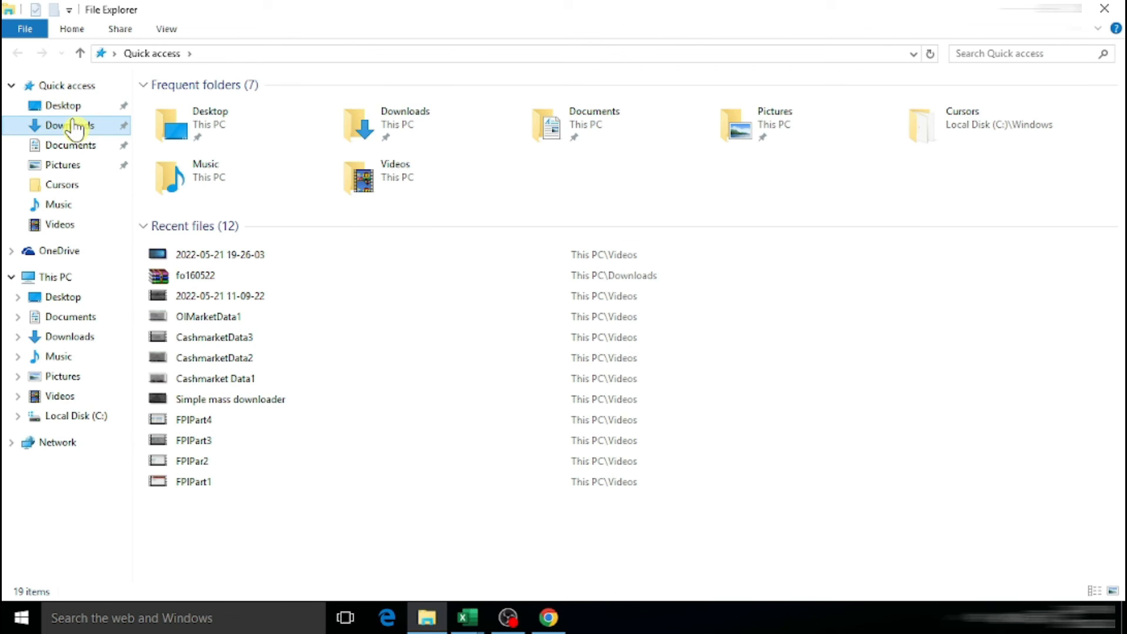
{"action": "left_click", "coordinate": [71, 126]}
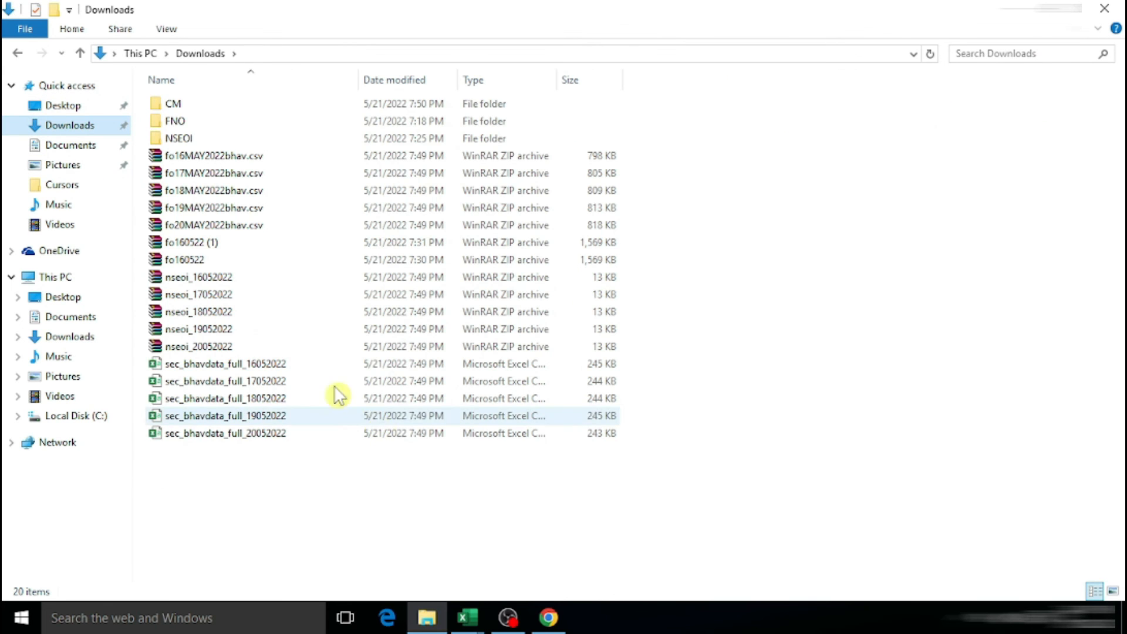
{"action": "double_click", "coordinate": [175, 105]}
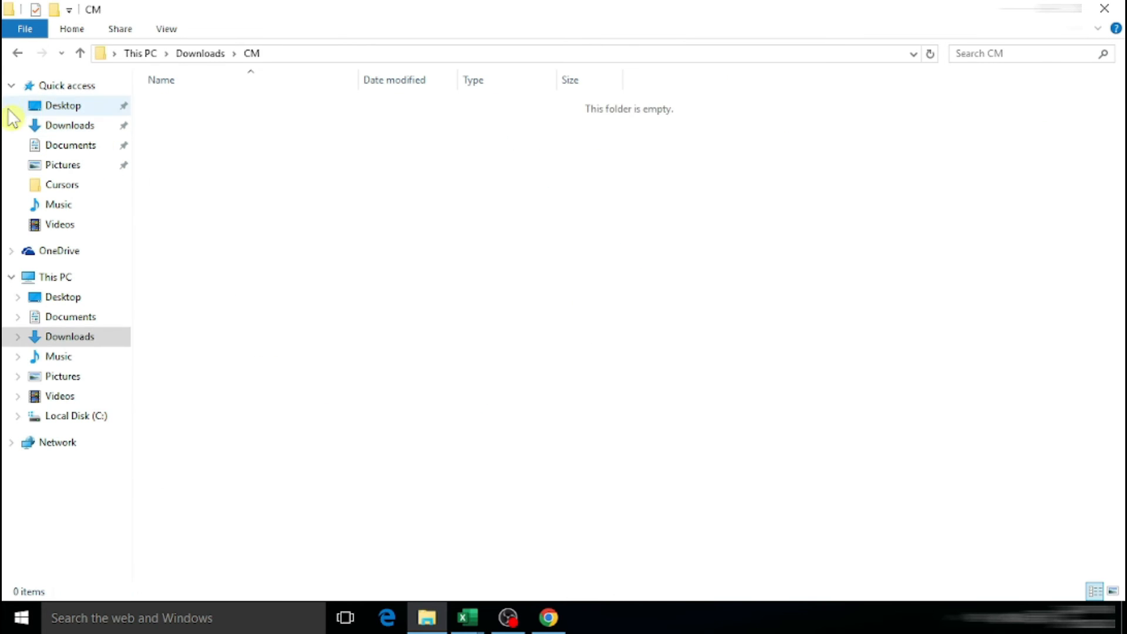
Check the contents of the FNO and NSEOI folders, then return to the Downloads folder.
{"action": "left_click", "coordinate": [18, 54]}
{"action": "double_click", "coordinate": [175, 117]}
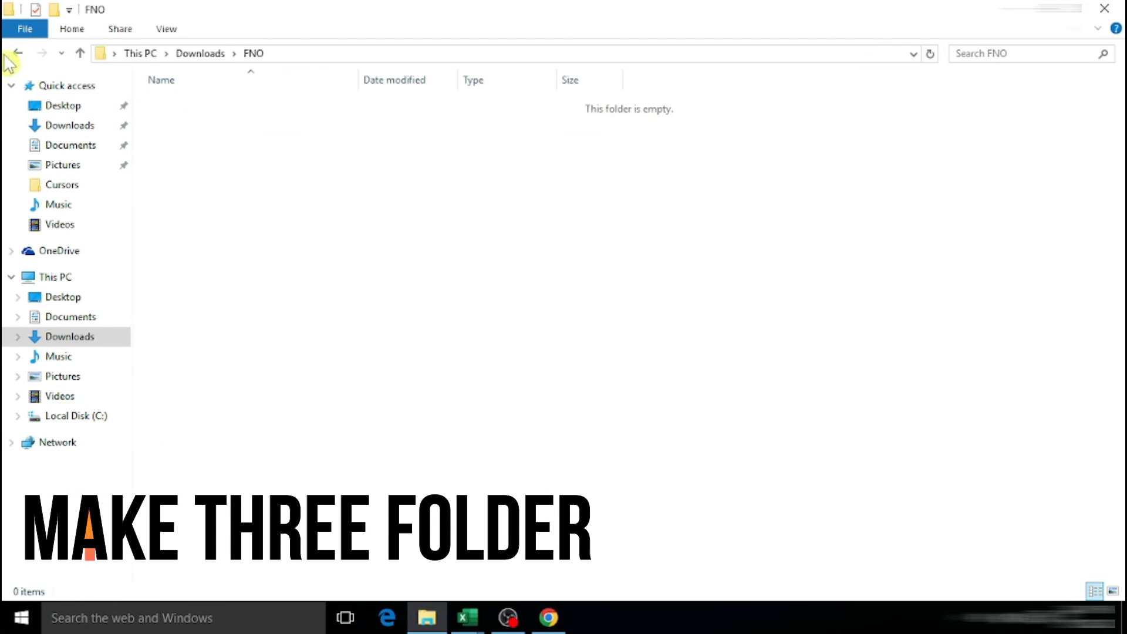
{"action": "left_click", "coordinate": [12, 53]}
{"action": "double_click", "coordinate": [172, 127]}
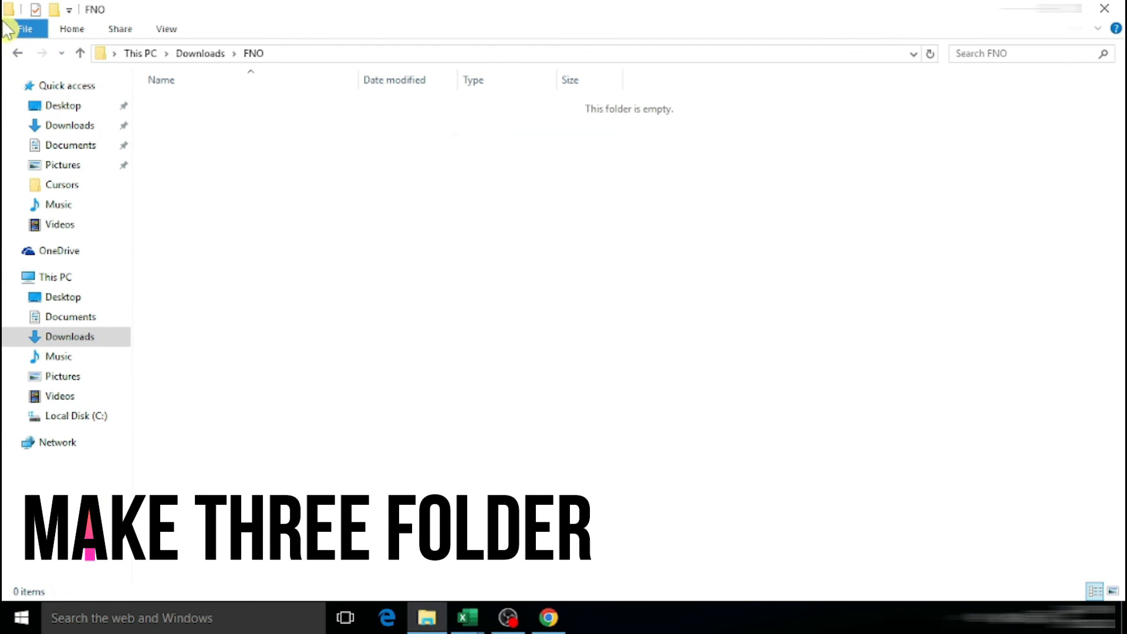
{"action": "left_click", "coordinate": [17, 53]}
{"action": "double_click", "coordinate": [118, 138]}
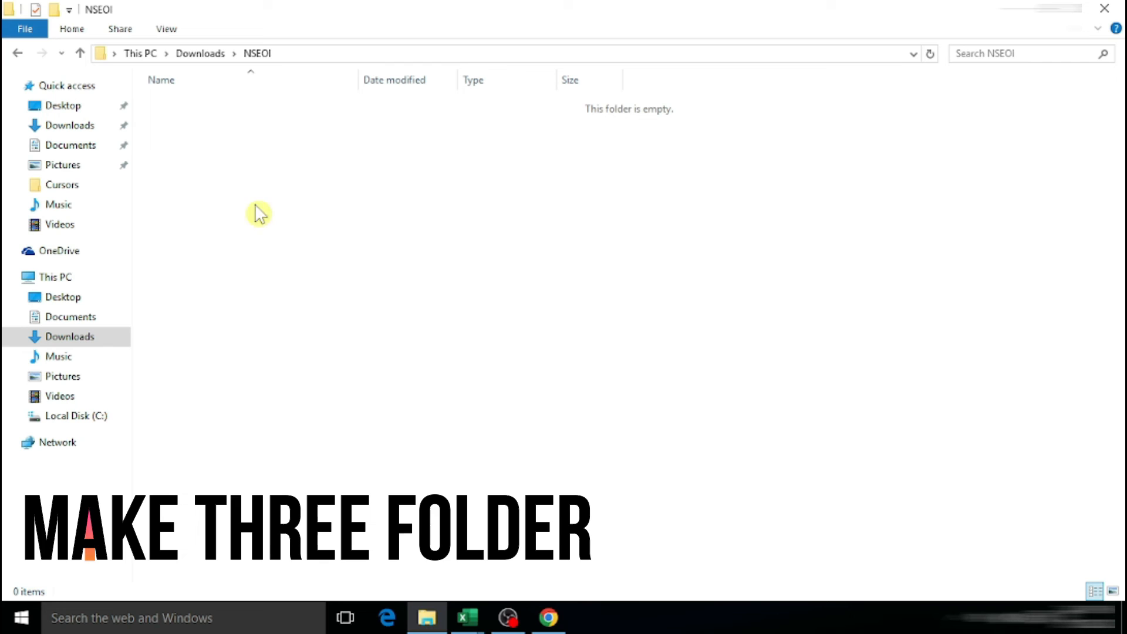
{"action": "left_click", "coordinate": [15, 56]}
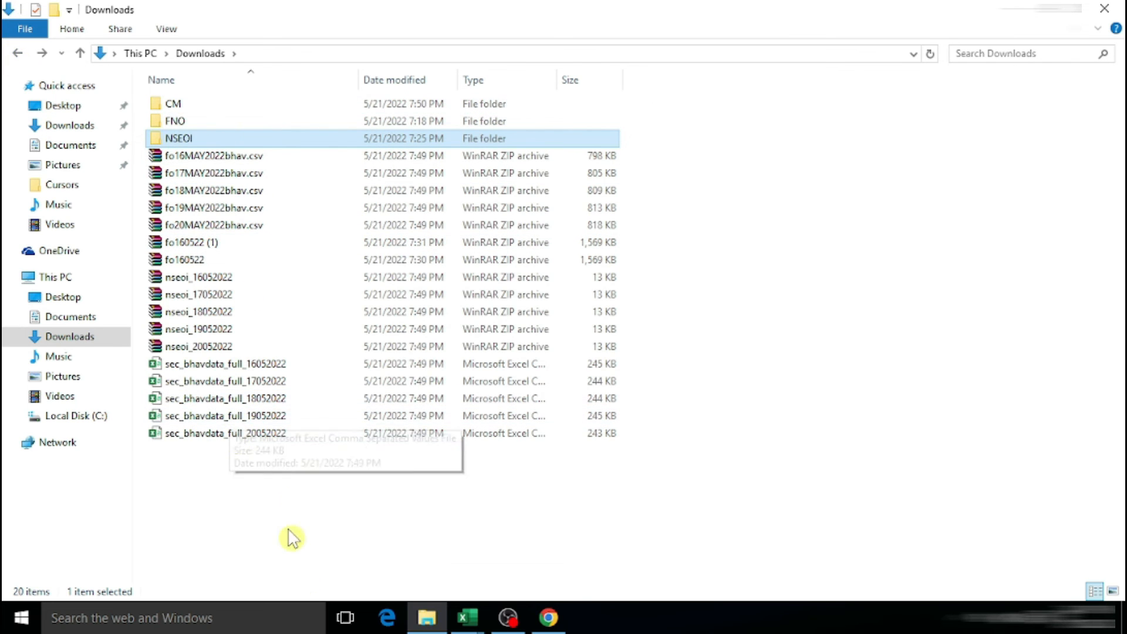
Move the five sec_bhavdata_full CSV files from Downloads into the CM folder.
{"action": "left_click", "coordinate": [297, 494]}
{"action": "left_click_drag", "start_coordinate": [327, 476], "coordinate": [179, 371]}
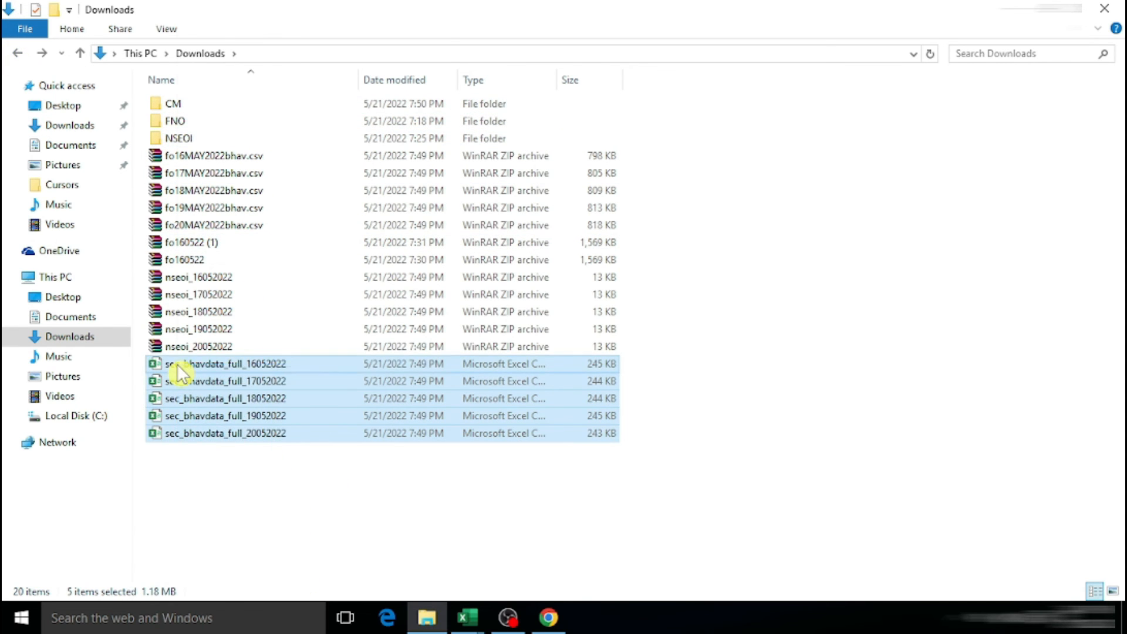
{"action": "right_click", "coordinate": [179, 372]}
{"action": "left_click", "coordinate": [232, 246]}
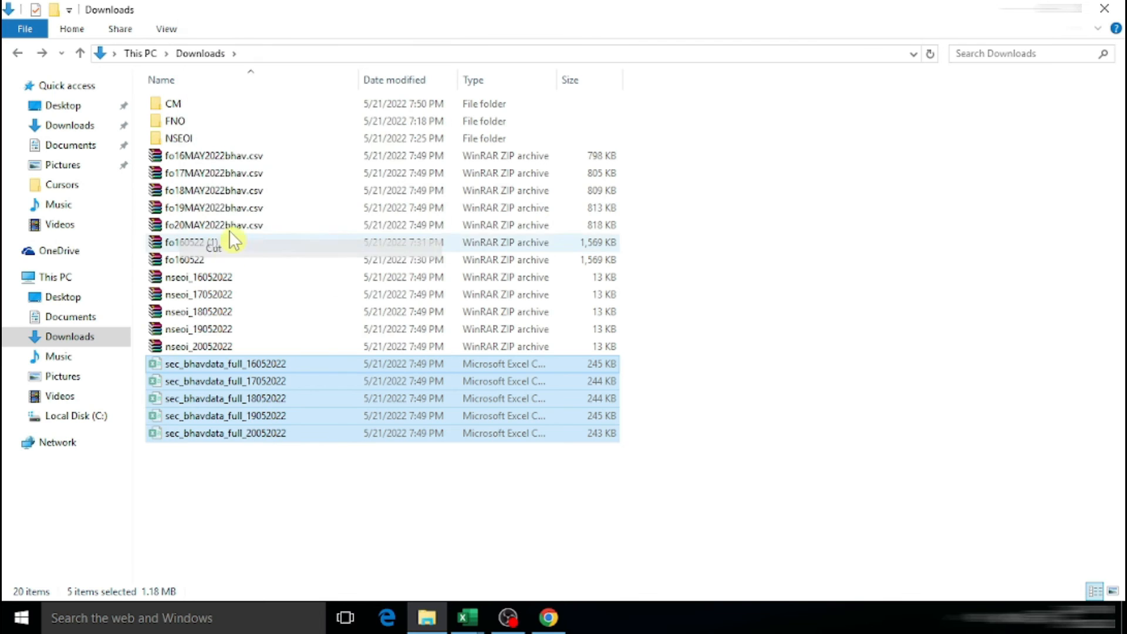
{"action": "double_click", "coordinate": [176, 105]}
{"action": "right_click", "coordinate": [233, 196]}
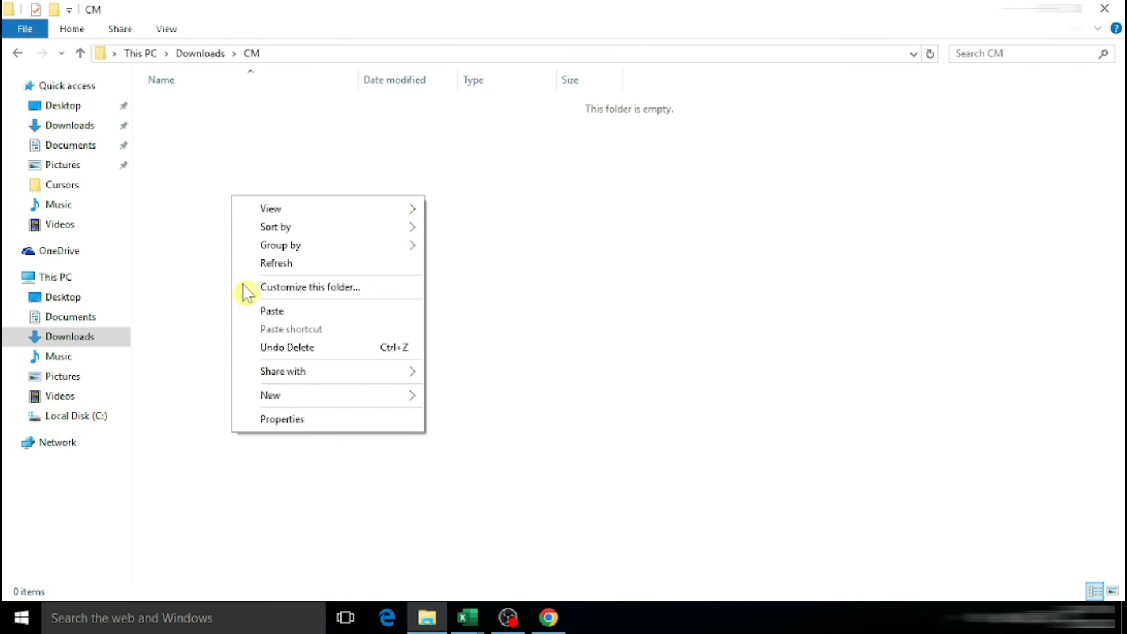
{"action": "left_click", "coordinate": [273, 311]}
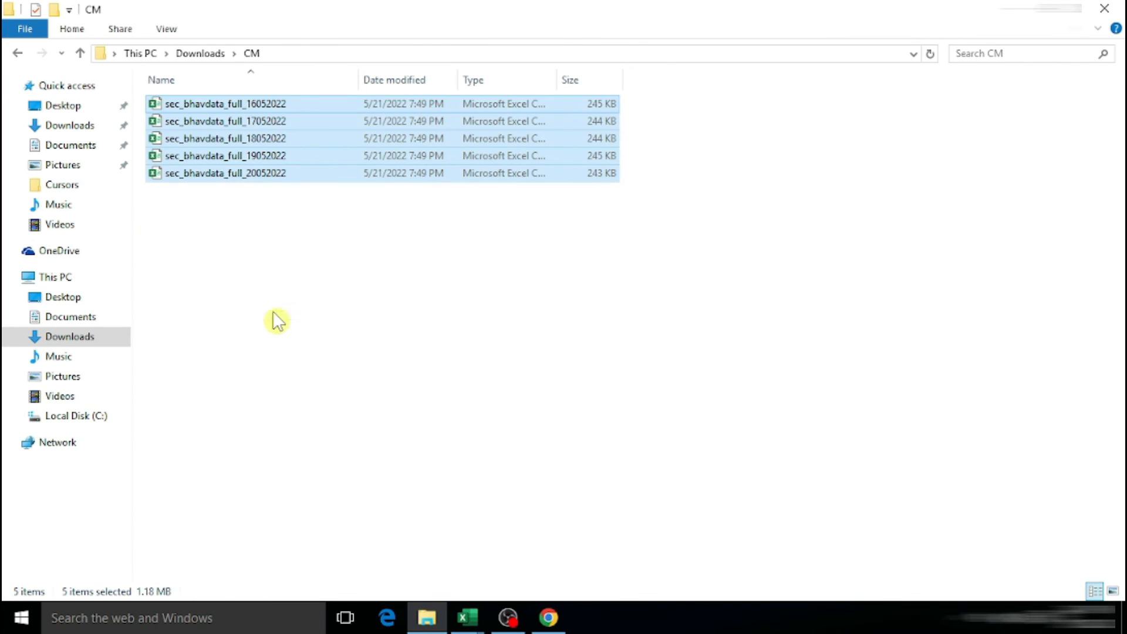
Return to Downloads and extract the five nseoi zip archives directly into that folder.
{"action": "left_click", "coordinate": [17, 53]}
{"action": "left_click_drag", "start_coordinate": [237, 429], "coordinate": [201, 277]}
{"action": "right_click", "coordinate": [202, 277]}
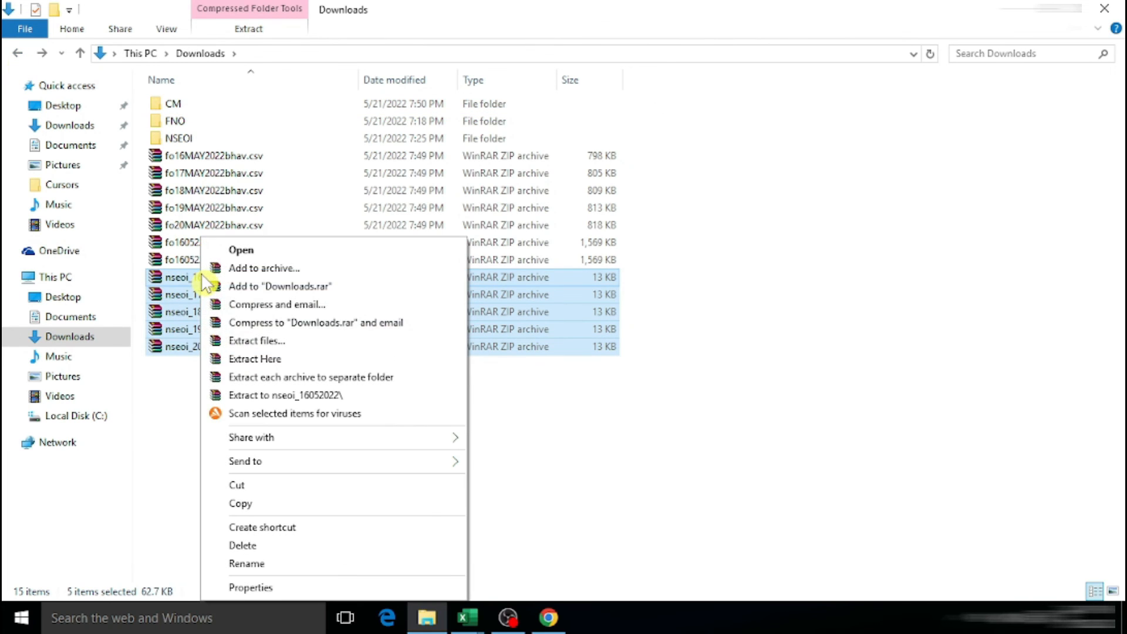
{"action": "left_click", "coordinate": [272, 359]}
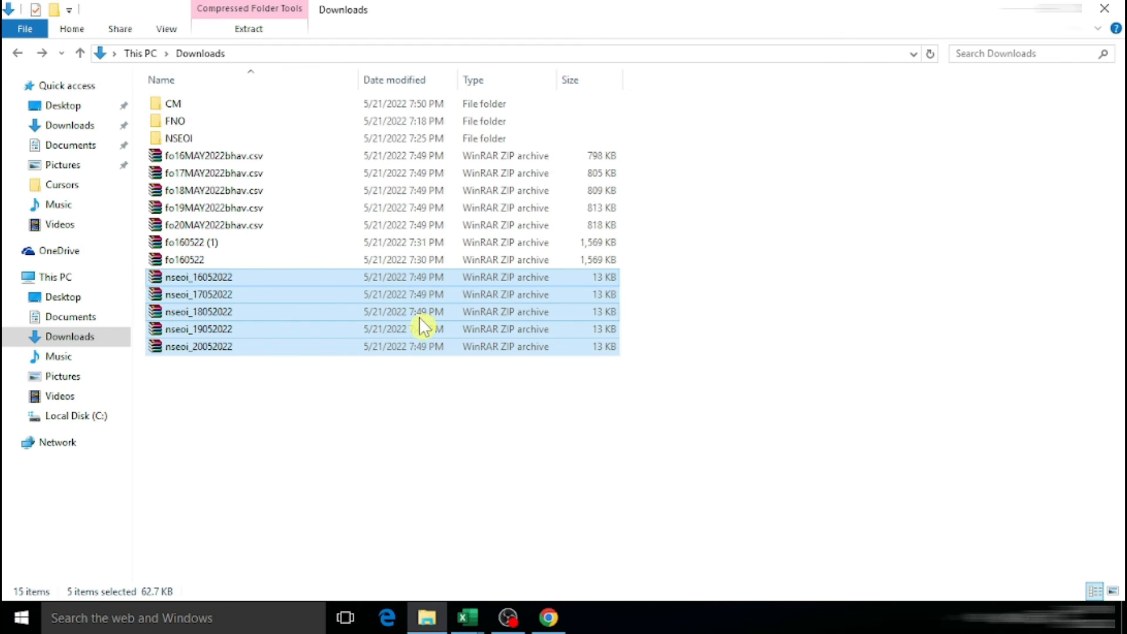
Move the five extracted nseoi CSV files, dated 16052022 to 20052022, from Downloads into the NSEOI folder.
{"action": "left_click", "coordinate": [197, 279]}
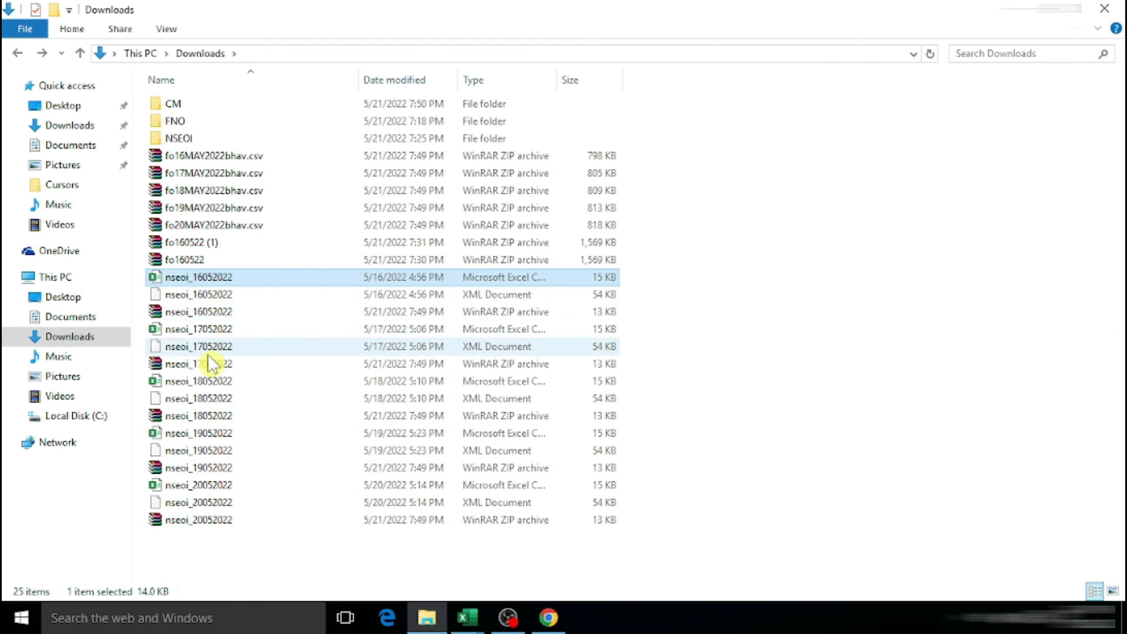
{"action": "left_click", "coordinate": [196, 329], "text": "ctrl"}
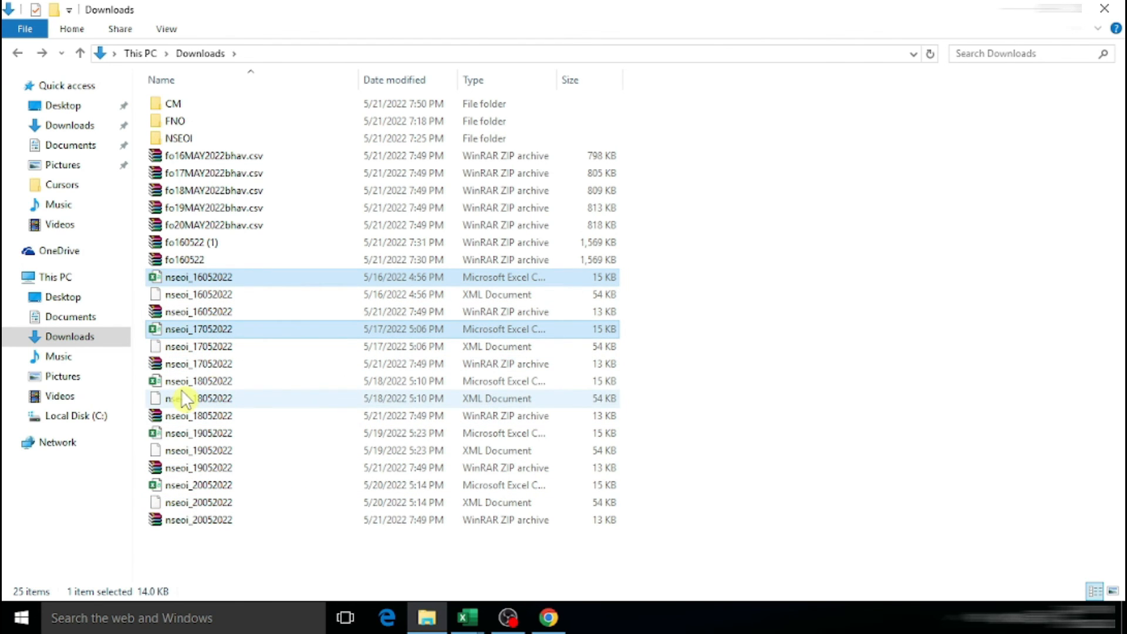
{"action": "left_click", "coordinate": [197, 381], "text": "ctrl"}
{"action": "left_click", "coordinate": [197, 432], "text": "ctrl"}
{"action": "right_click", "coordinate": [179, 492]}
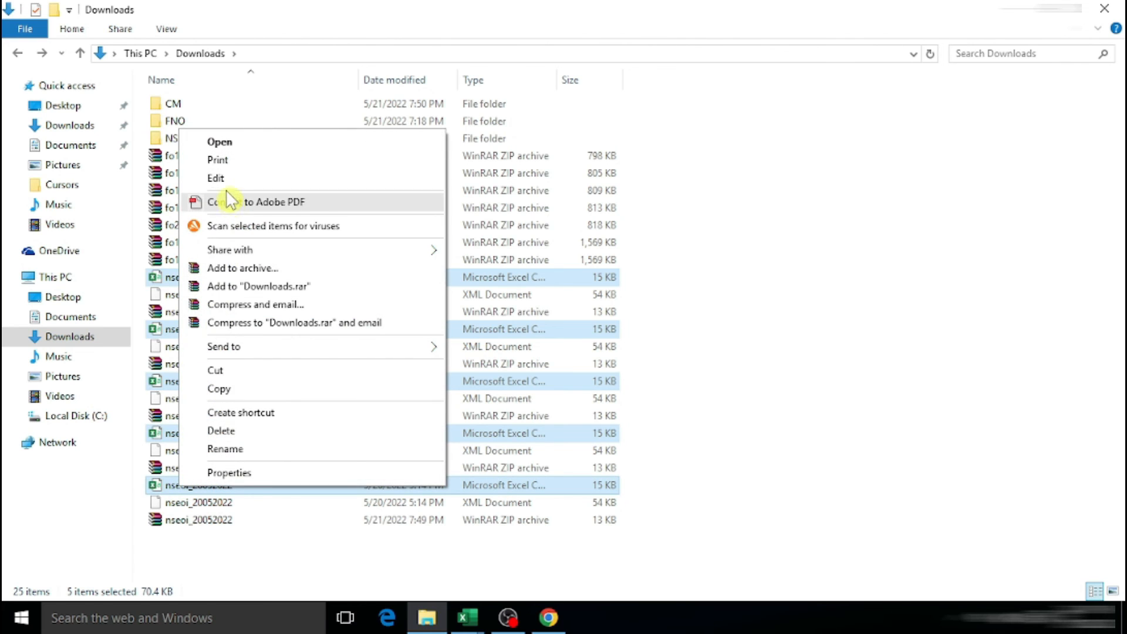
{"action": "left_click", "coordinate": [233, 371]}
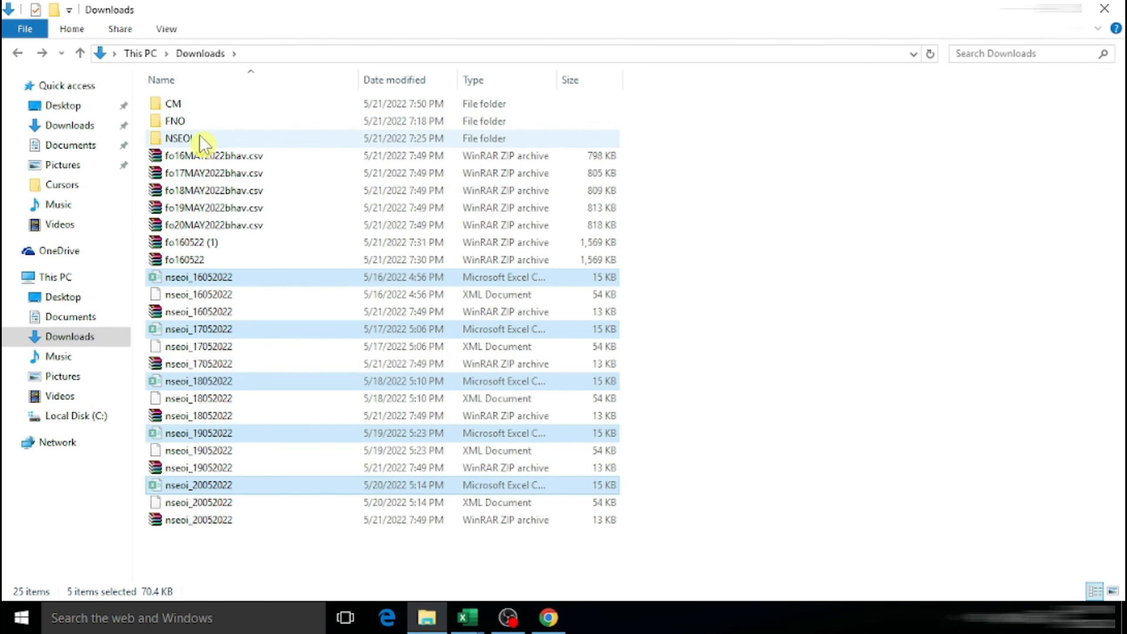
{"action": "double_click", "coordinate": [202, 139]}
{"action": "right_click", "coordinate": [259, 229]}
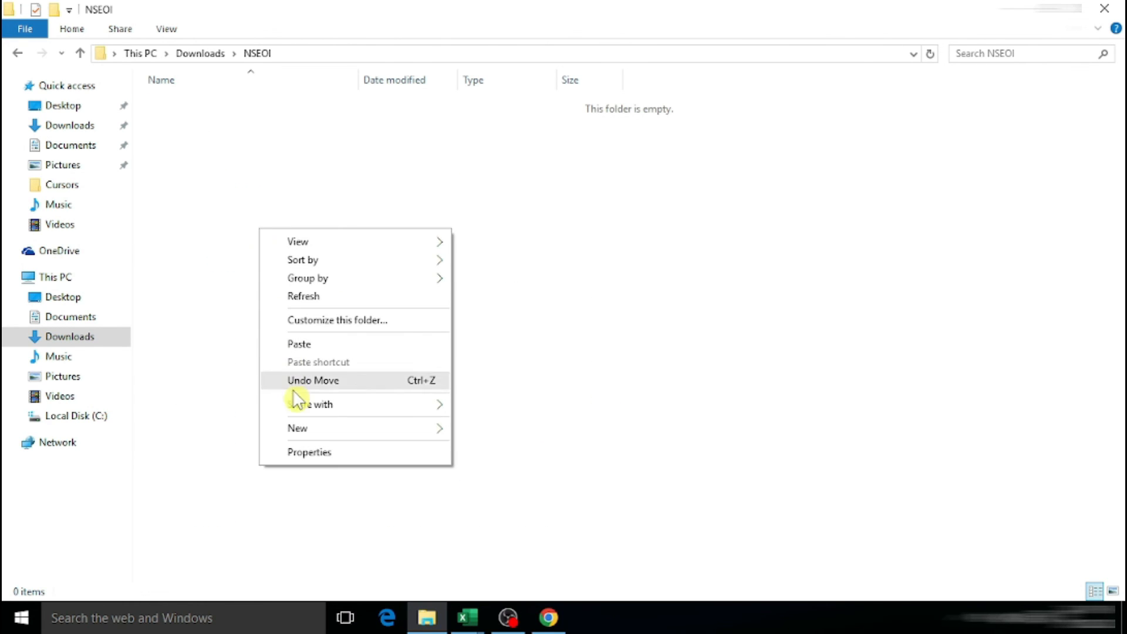
{"action": "left_click", "coordinate": [300, 344]}
Return to Downloads and extract the five archives fo16MAY2022bhav.csv to fo20MAY2022bhav.csv into the FNO folder.
{"action": "left_click", "coordinate": [19, 55]}
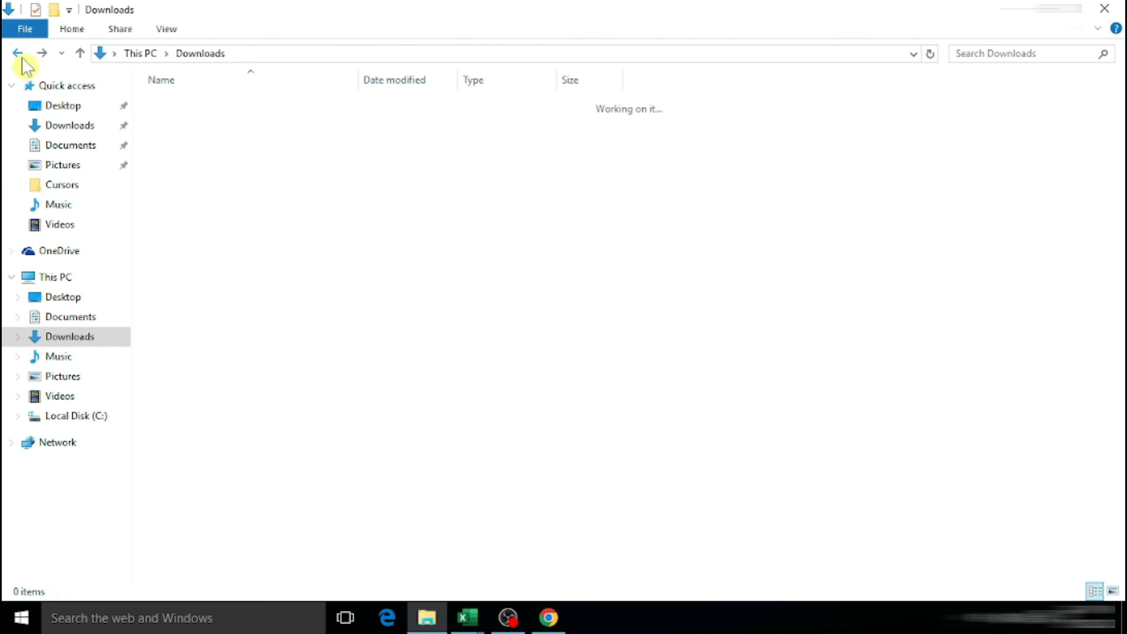
{"action": "left_click", "coordinate": [220, 157]}
{"action": "left_click", "coordinate": [211, 173], "text": "ctrl"}
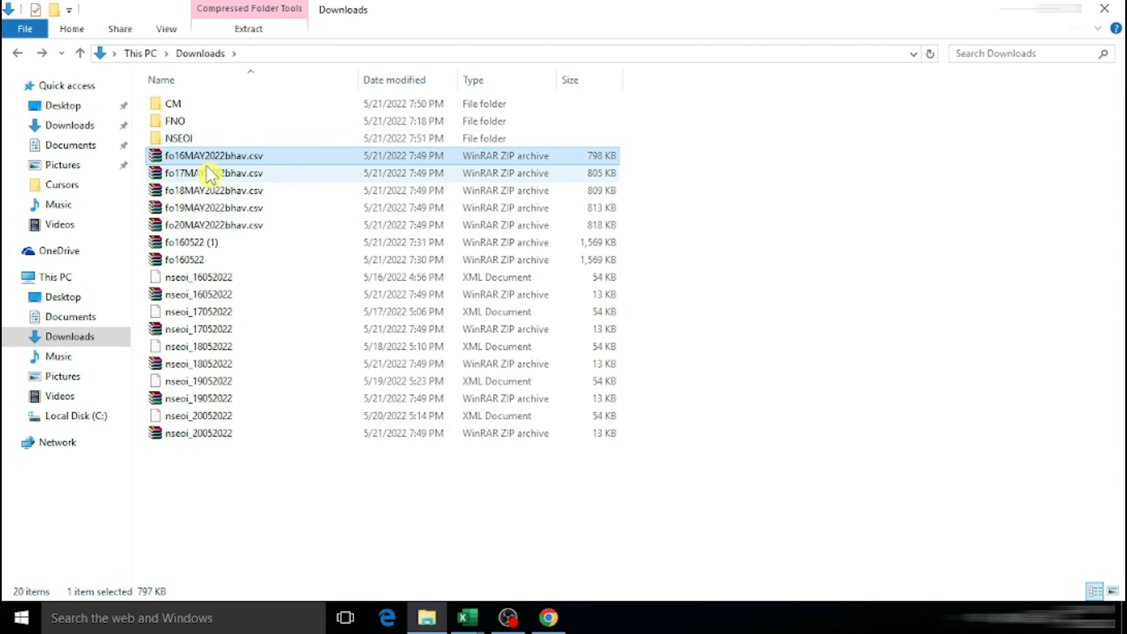
{"action": "left_click", "coordinate": [205, 193], "text": "ctrl"}
{"action": "left_click", "coordinate": [216, 210], "text": "ctrl"}
{"action": "left_click", "coordinate": [227, 225], "text": "ctrl"}
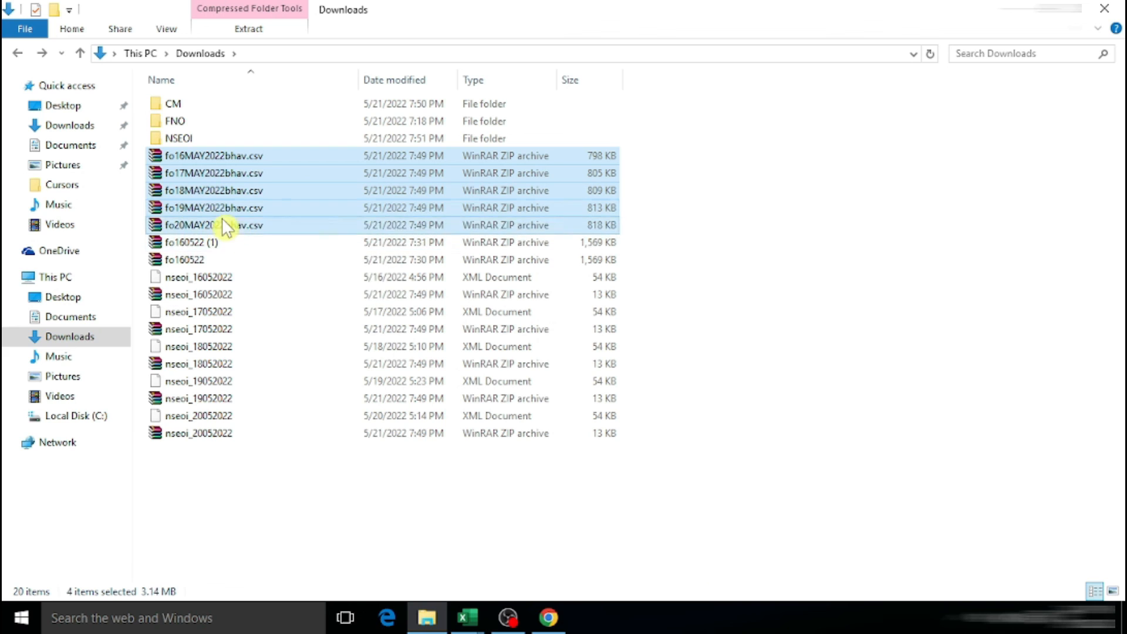
{"action": "right_click", "coordinate": [243, 223]}
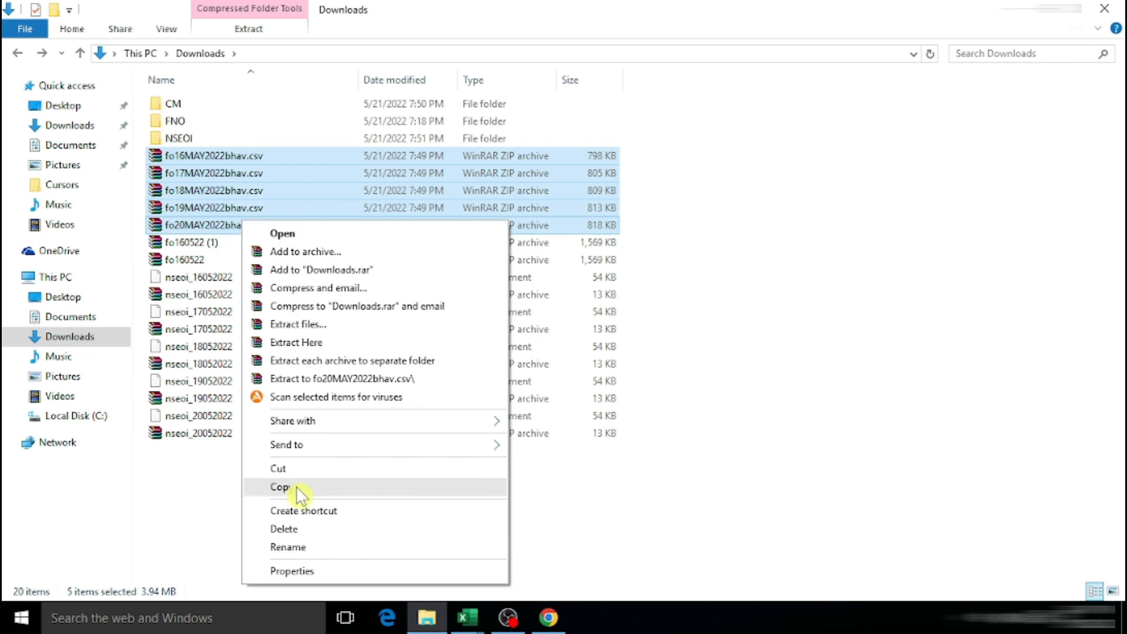
{"action": "left_click", "coordinate": [306, 328]}
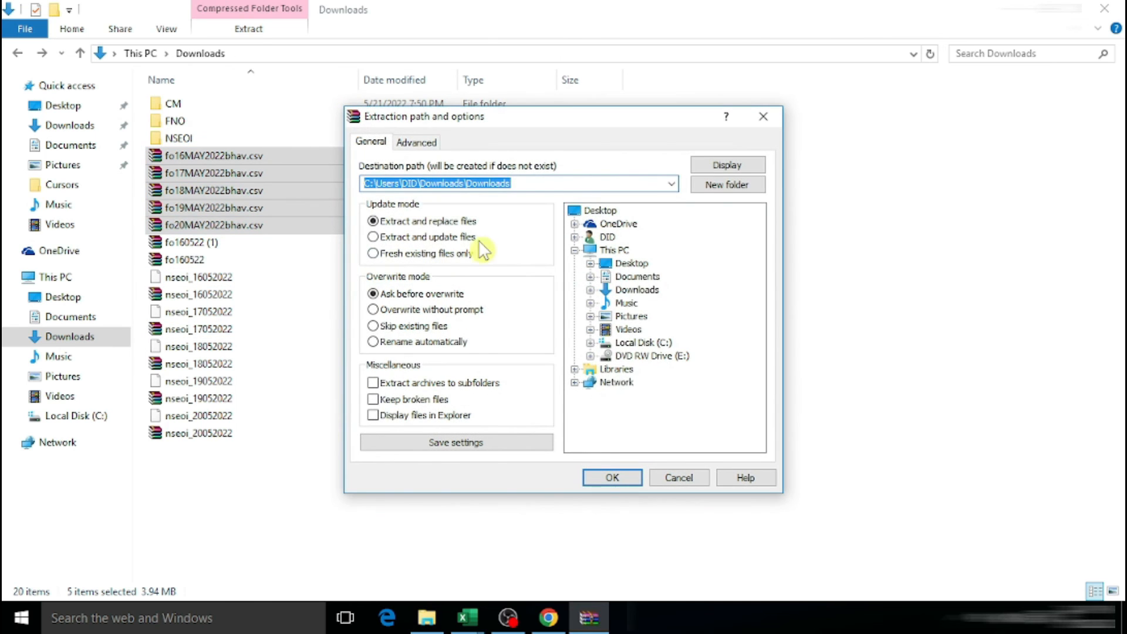
{"action": "left_click", "coordinate": [590, 290]}
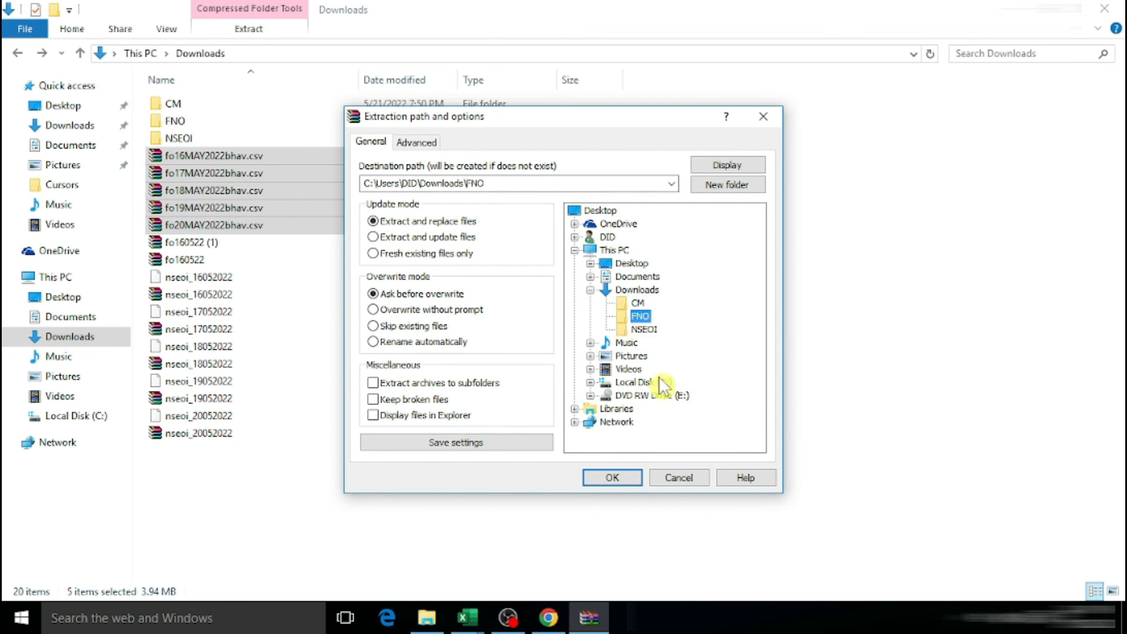
{"action": "left_click", "coordinate": [614, 485]}
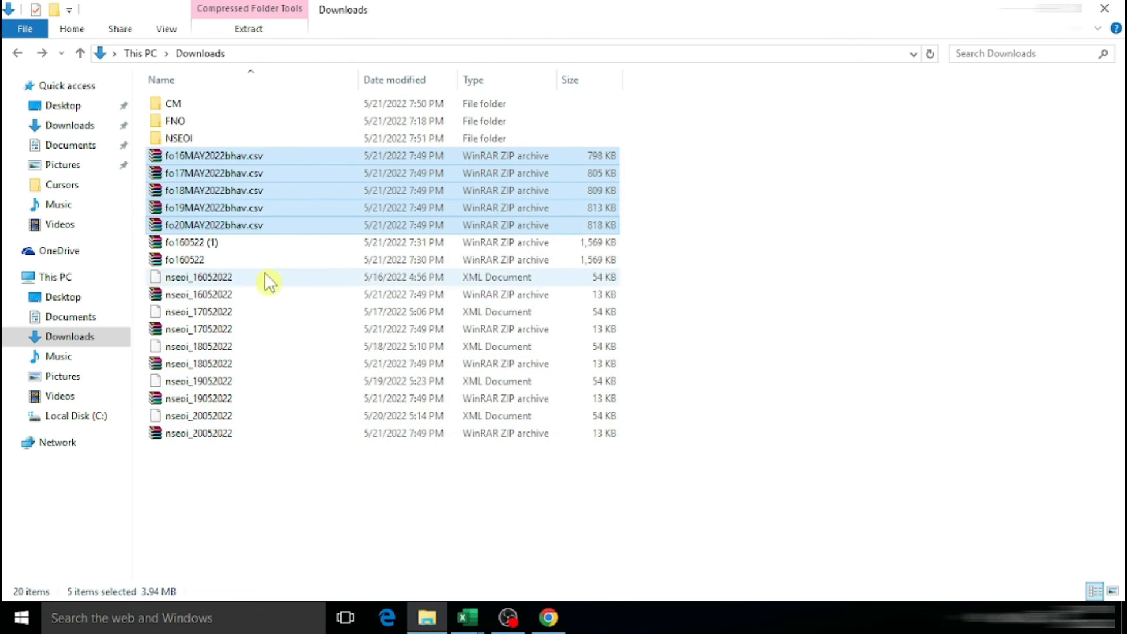
Delete all leftover zip archives and XML files from Downloads, keeping only the CM, FNO and NSEOI folders.
{"action": "left_click_drag", "start_coordinate": [306, 529], "coordinate": [154, 160]}
{"action": "key", "text": "Delete"}
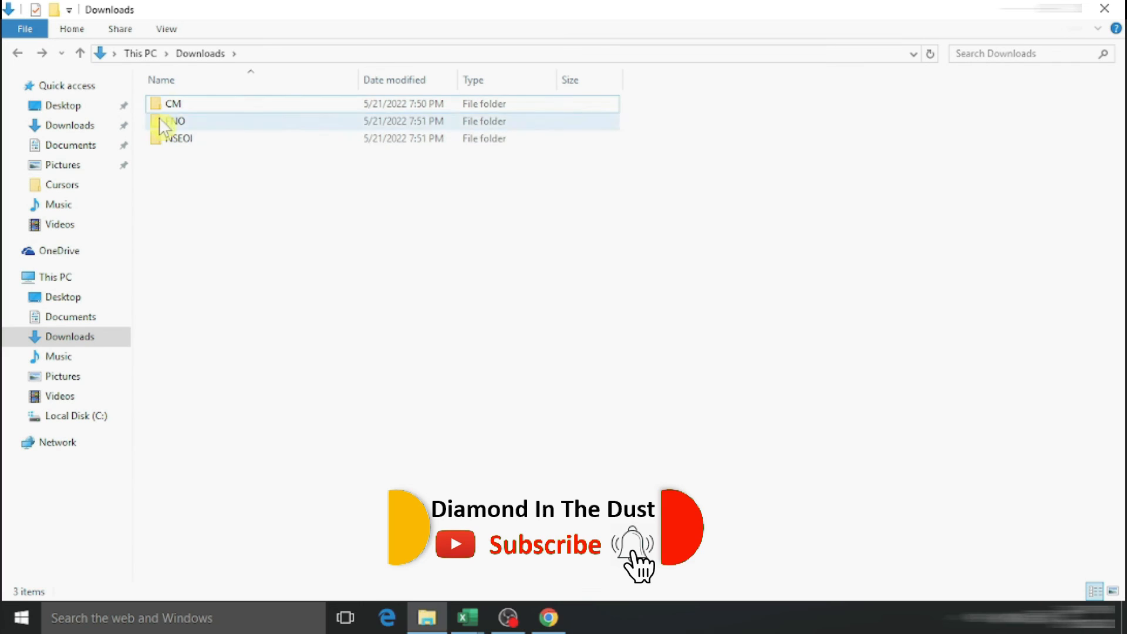
Check the files in the CM, FNO and NSEOI folders one by one and return to Downloads.
{"action": "double_click", "coordinate": [173, 104]}
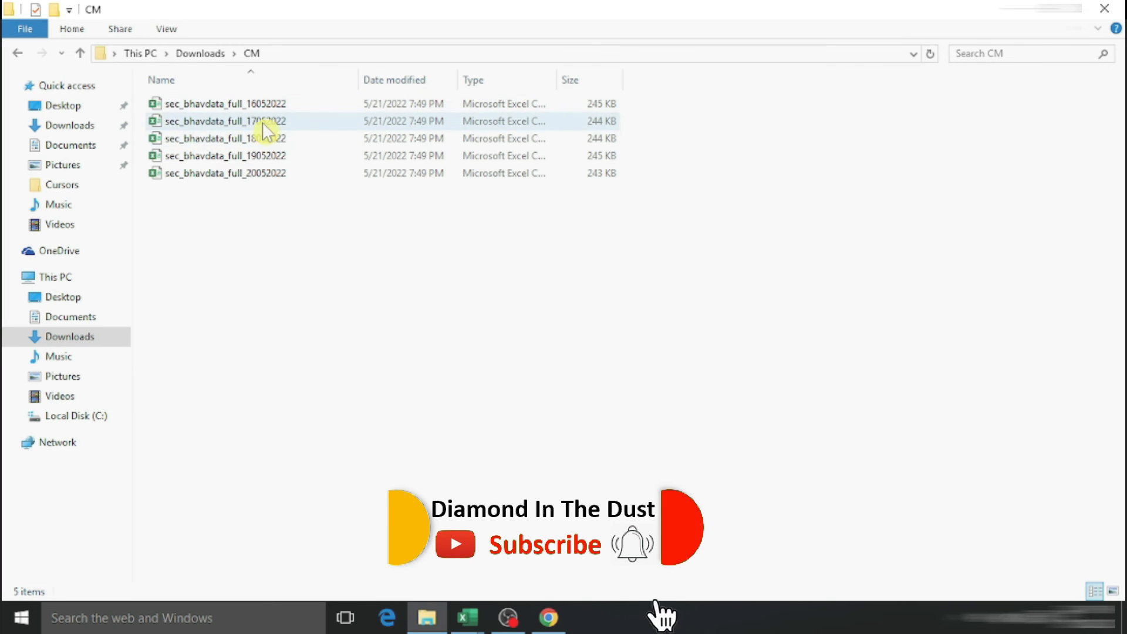
{"action": "left_click", "coordinate": [16, 53]}
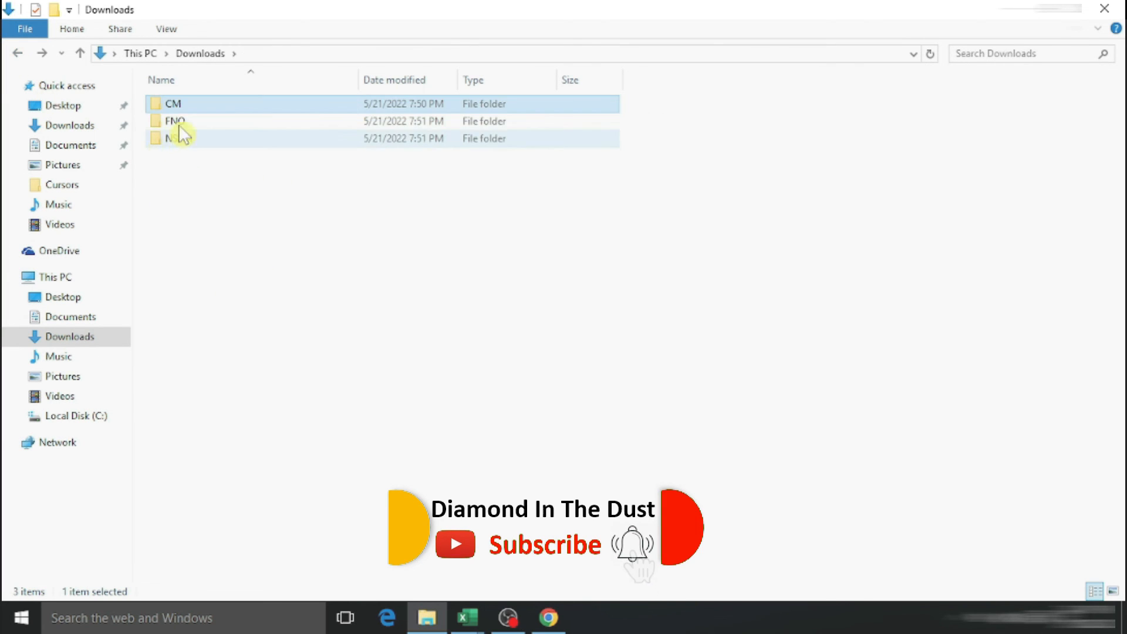
{"action": "double_click", "coordinate": [179, 121]}
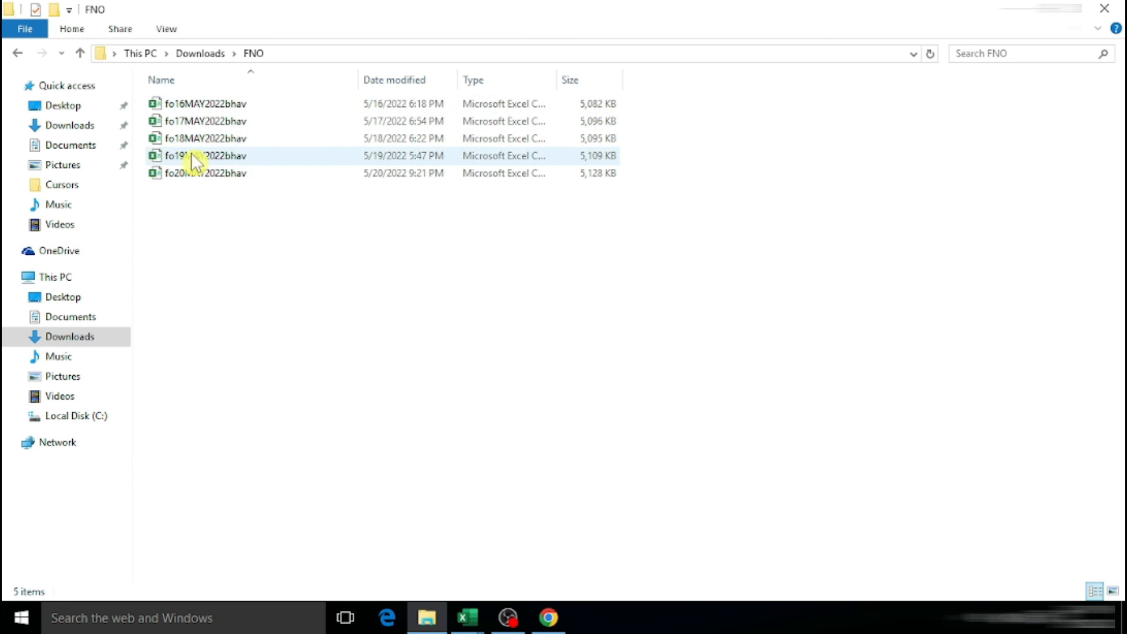
{"action": "left_click", "coordinate": [16, 54]}
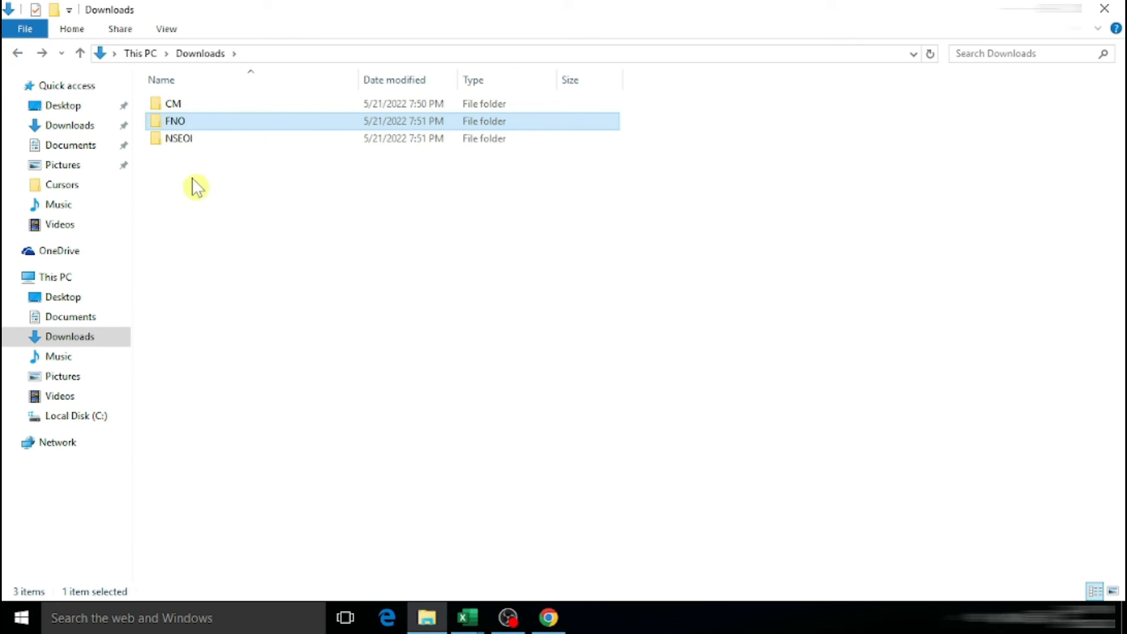
{"action": "double_click", "coordinate": [188, 141]}
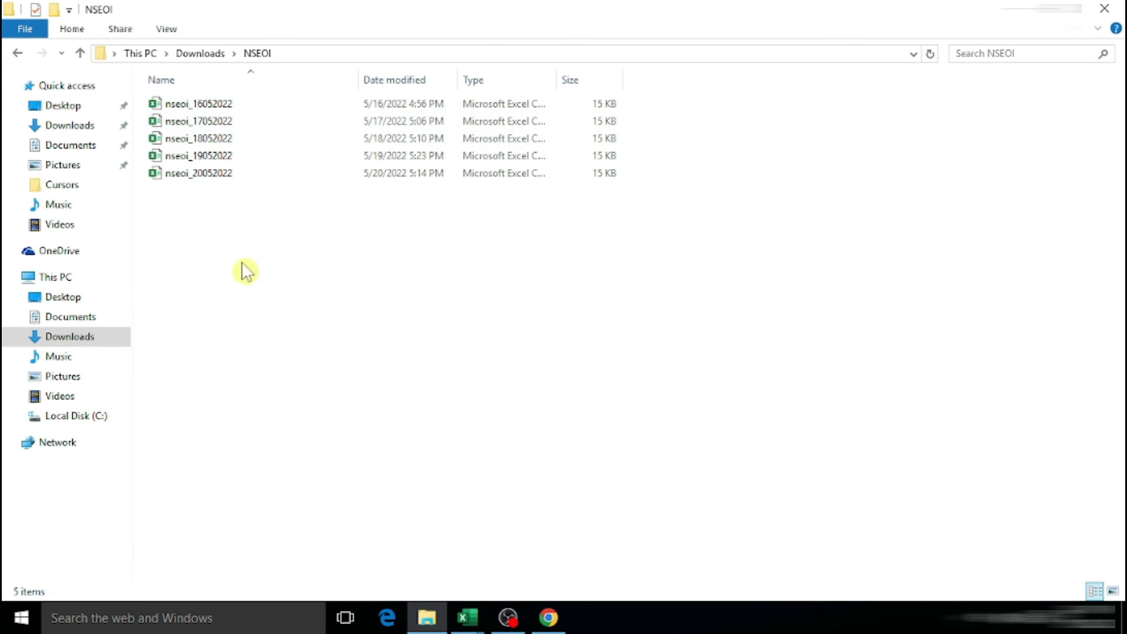
{"action": "left_click", "coordinate": [17, 54]}
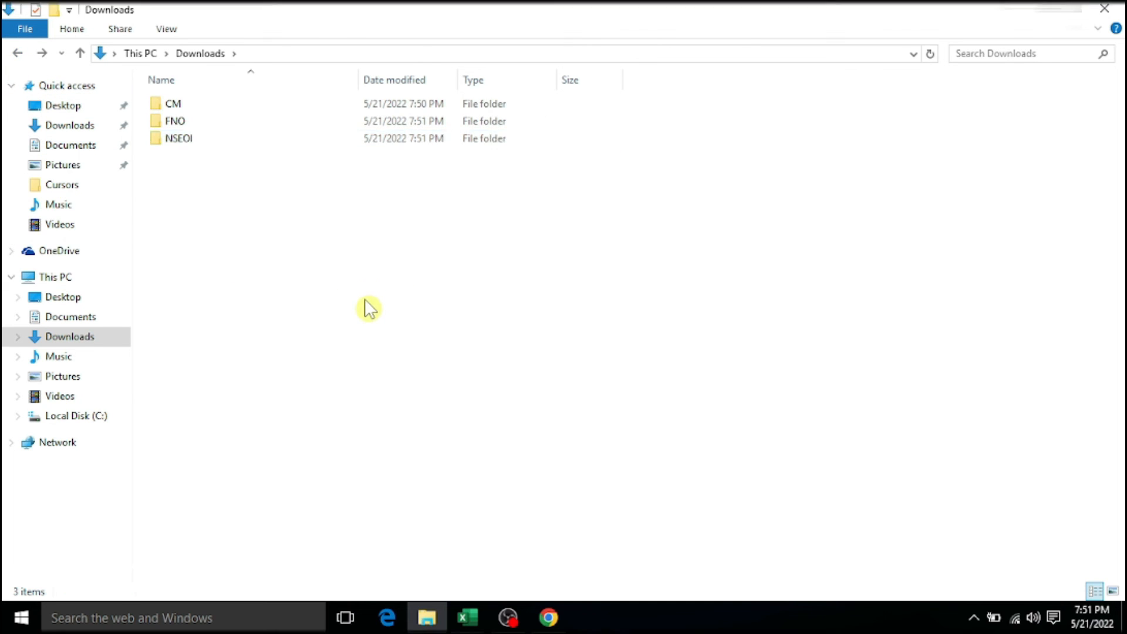